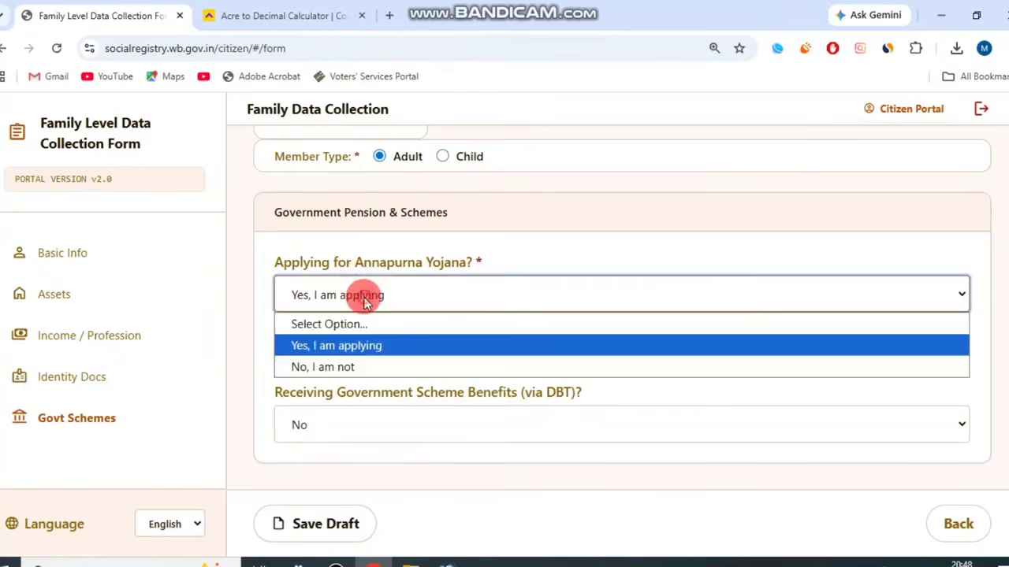
Answer the Annapurna Yojana question with "Yes, I am applying" and set Receiving Government Scheme Benefits (via DBT) to Yes.
{"action": "left_click", "coordinate": [422, 290]}
{"action": "left_click_drag", "start_coordinate": [295, 391], "coordinate": [639, 394]}
{"action": "left_click", "coordinate": [517, 425]}
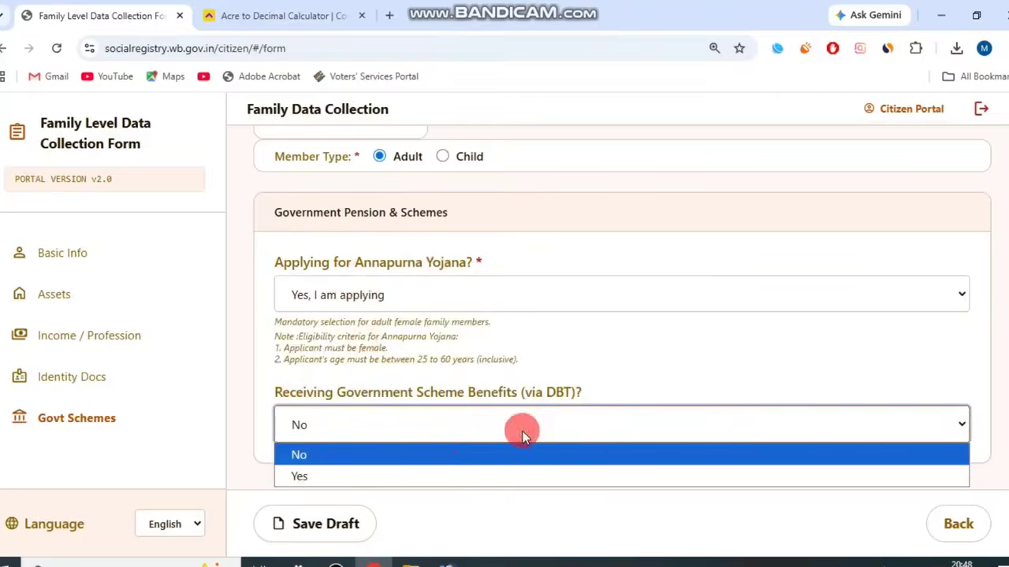
{"action": "left_click", "coordinate": [446, 475]}
Choose Lakshmir Bhandar as the Scheme 1 name under Specify Scheme Names & Opt-Out Status.
{"action": "scroll", "coordinate": [513, 315], "scroll_direction": "down", "scroll_amount": 2}
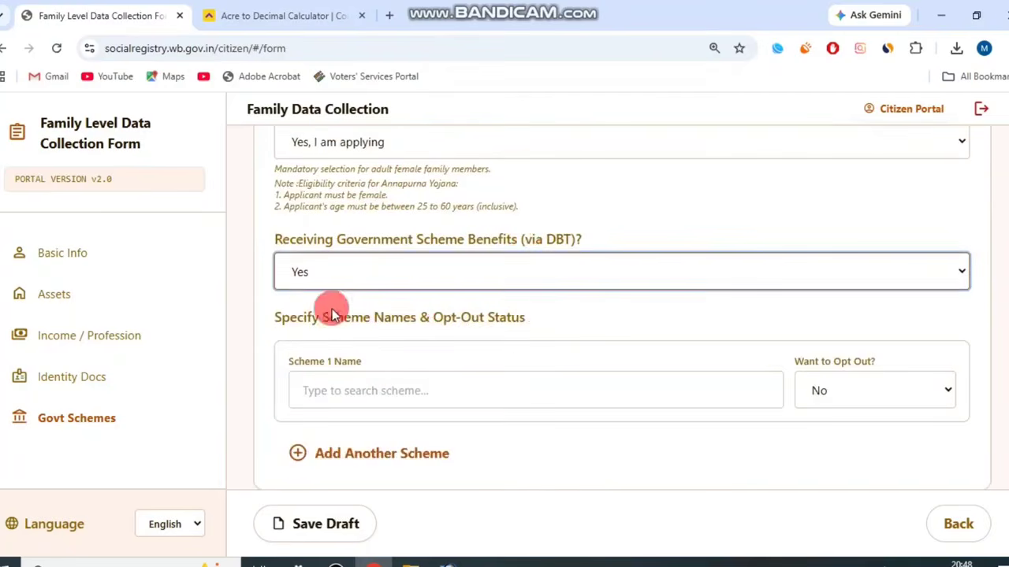
{"action": "left_click_drag", "start_coordinate": [331, 313], "coordinate": [531, 318]}
{"action": "left_click", "coordinate": [488, 386]}
{"action": "left_click_drag", "start_coordinate": [720, 130], "coordinate": [724, 263]}
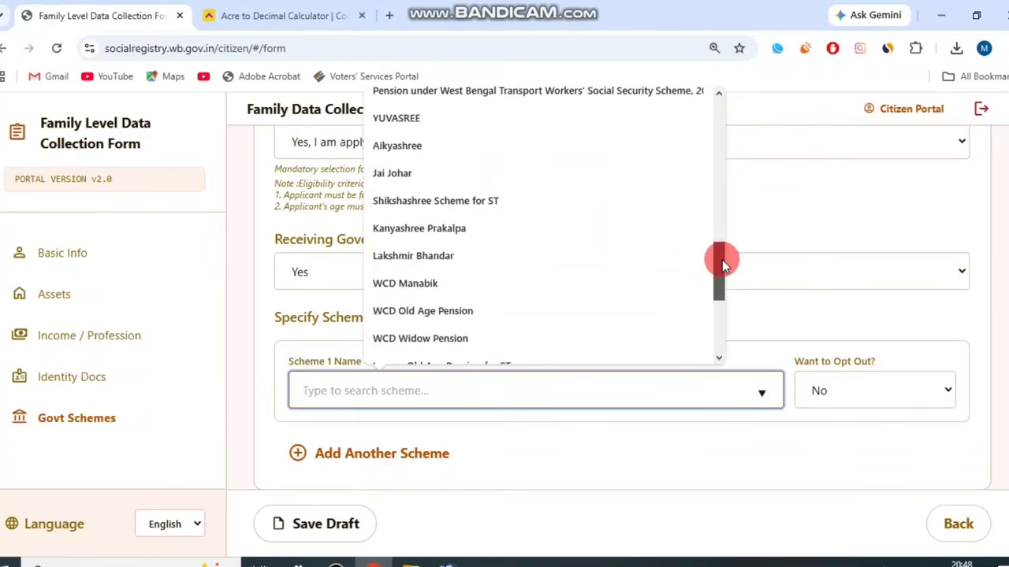
{"action": "left_click", "coordinate": [646, 255]}
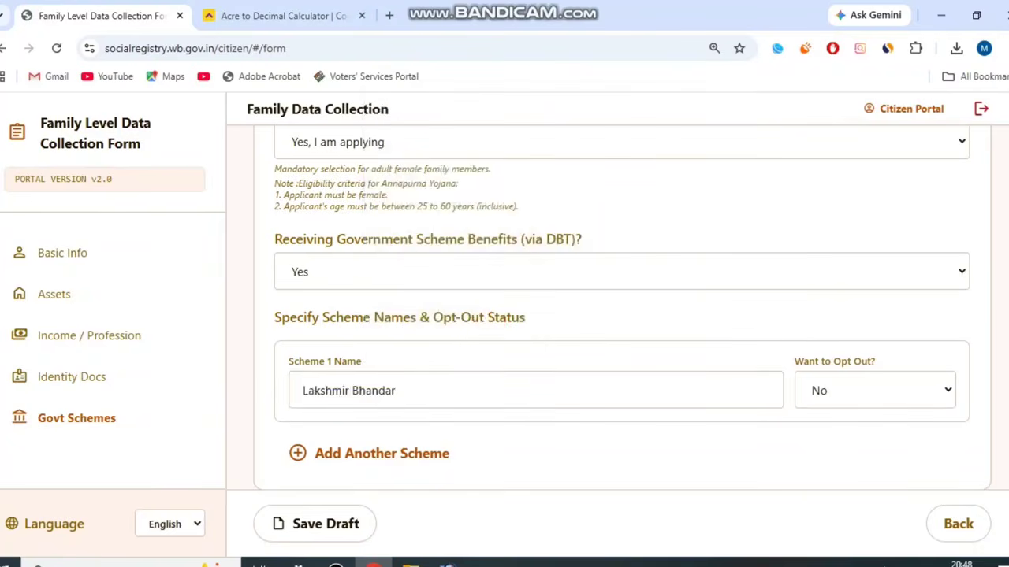
Choose the opt-out status for the Lakshmir Bhandar scheme.
{"action": "left_click_drag", "start_coordinate": [796, 361], "coordinate": [874, 355]}
{"action": "left_click", "coordinate": [872, 390]}
{"action": "left_click", "coordinate": [869, 436]}
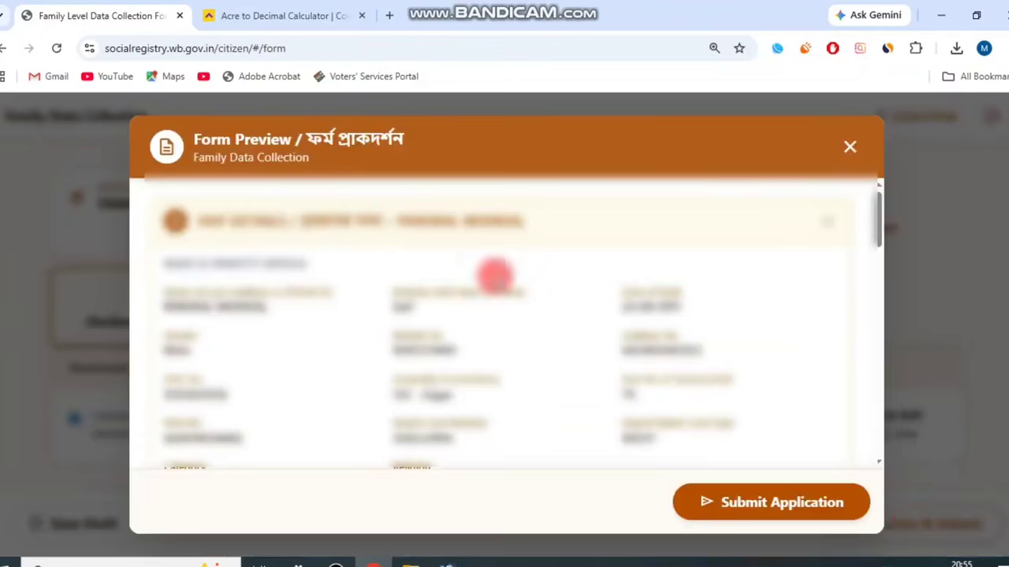
Review the form preview through the member, family and declaration sections and submit the application.
{"action": "scroll", "coordinate": [740, 335], "scroll_direction": "down", "scroll_amount": 15}
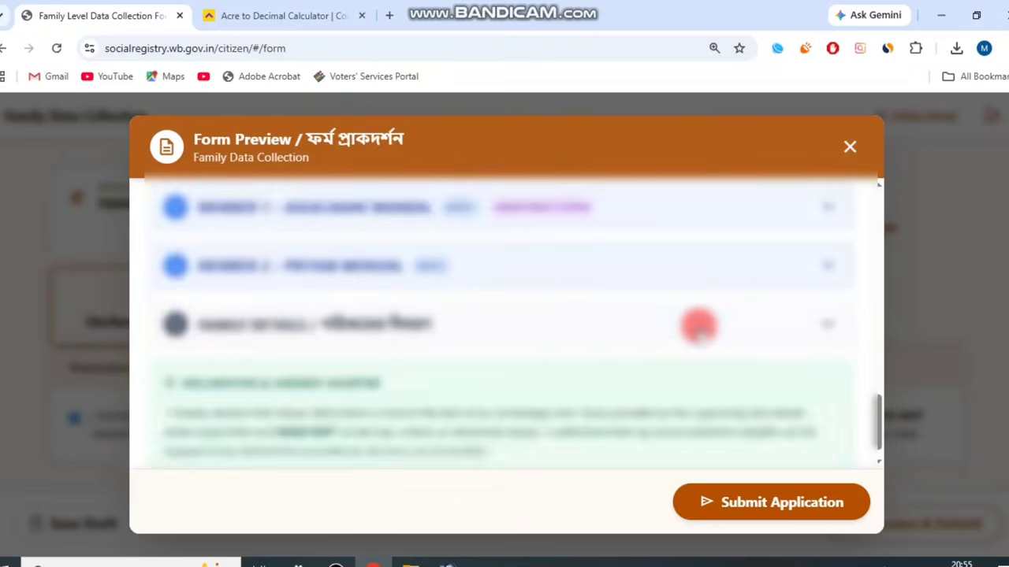
{"action": "scroll", "coordinate": [811, 279], "scroll_direction": "up", "scroll_amount": 3}
{"action": "scroll", "coordinate": [809, 284], "scroll_direction": "down", "scroll_amount": 4}
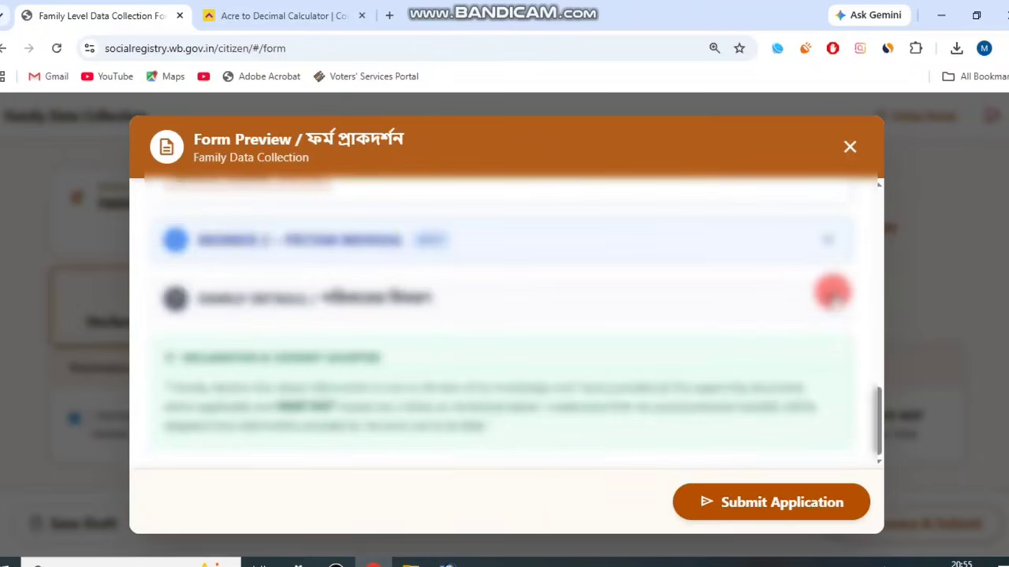
{"action": "left_click", "coordinate": [394, 561]}
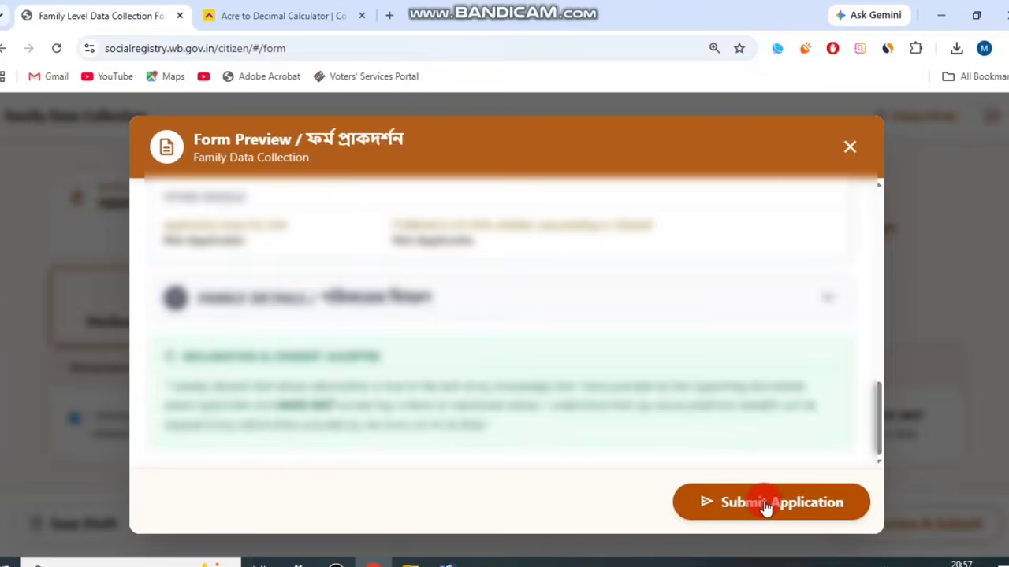
{"action": "left_click", "coordinate": [758, 497]}
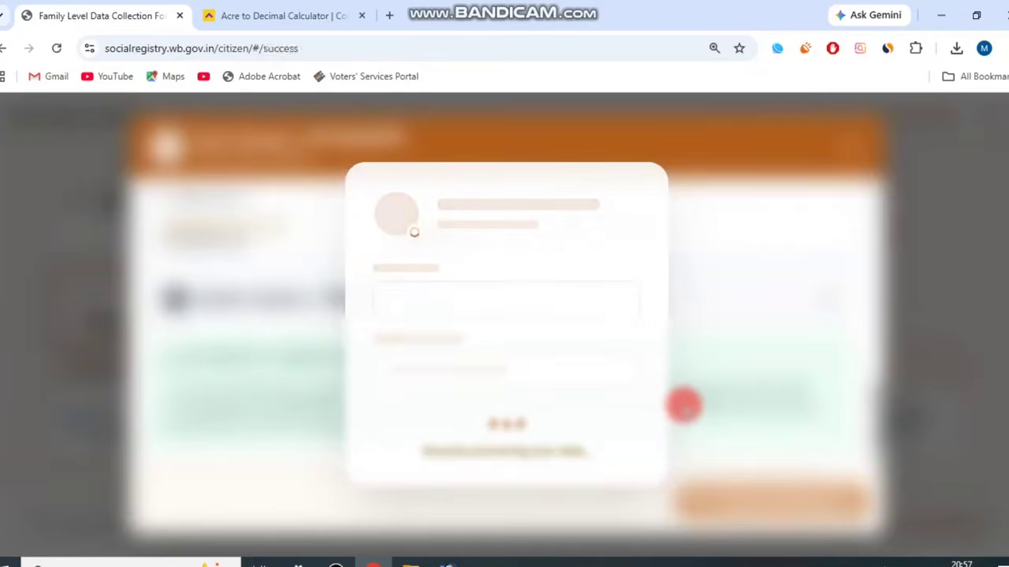
{"action": "key", "text": "ctrl+p"}
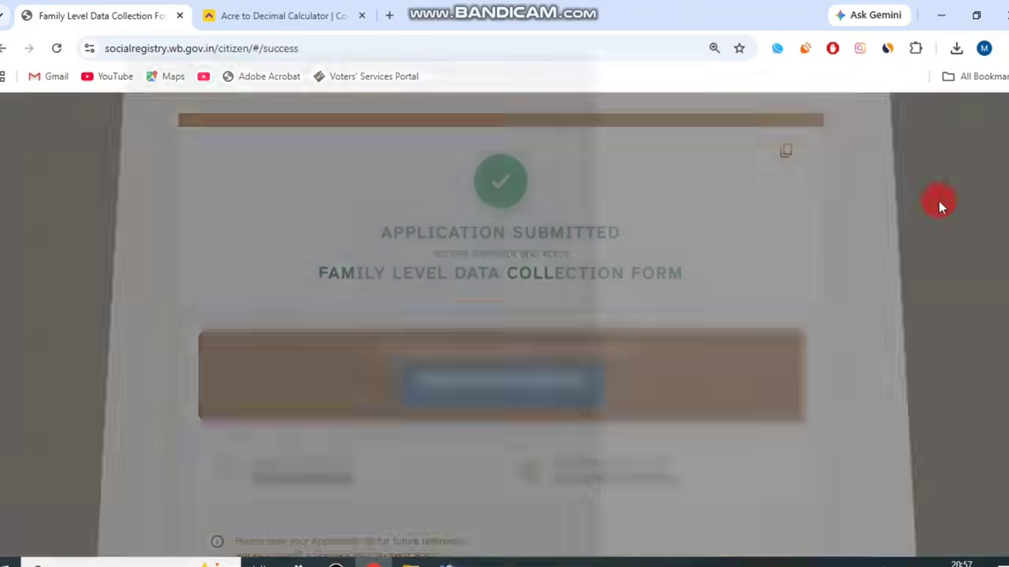
{"action": "left_click", "coordinate": [783, 508]}
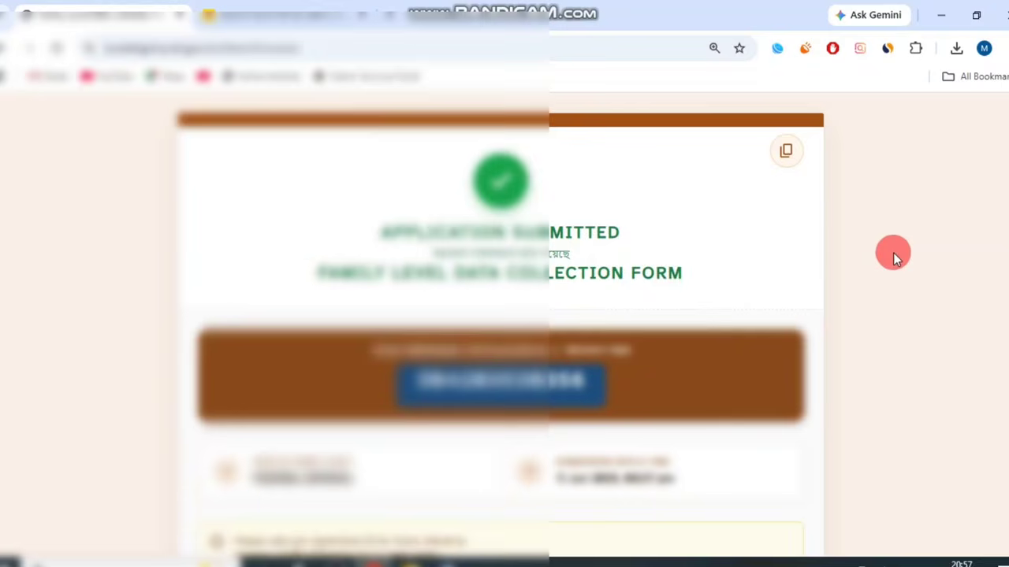
Download the submitted Family Level Data Collection form and look through the downloaded PDF.
{"action": "scroll", "coordinate": [893, 253], "scroll_direction": "down", "scroll_amount": 2}
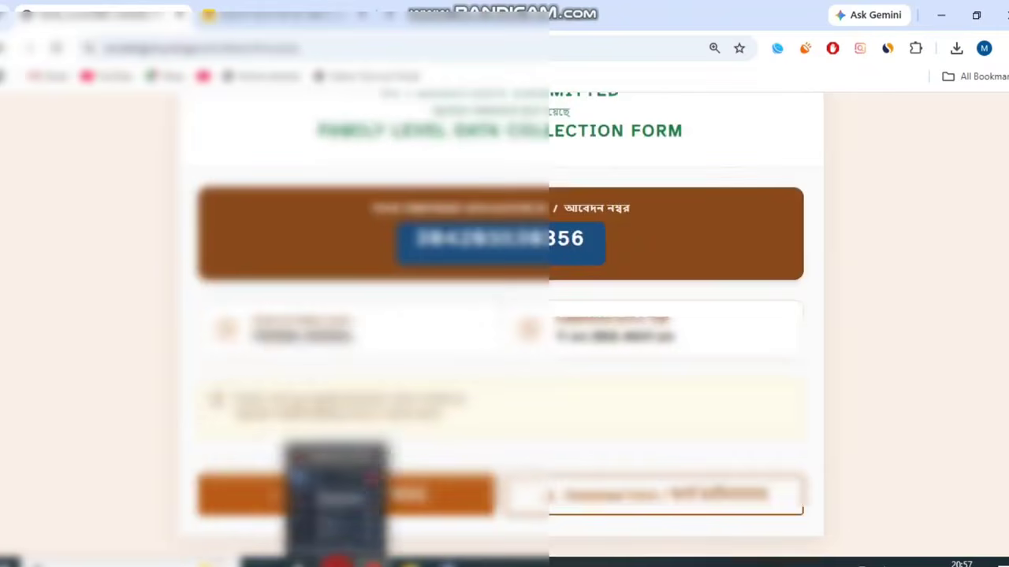
{"action": "left_click", "coordinate": [340, 560]}
{"action": "left_click", "coordinate": [875, 221]}
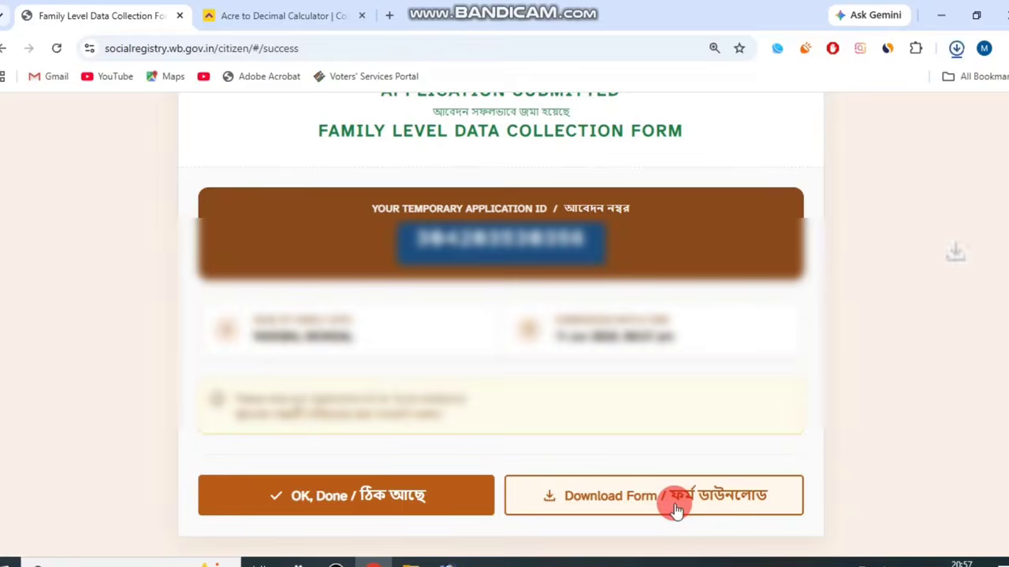
{"action": "left_click", "coordinate": [815, 98]}
{"action": "left_click", "coordinate": [344, 561]}
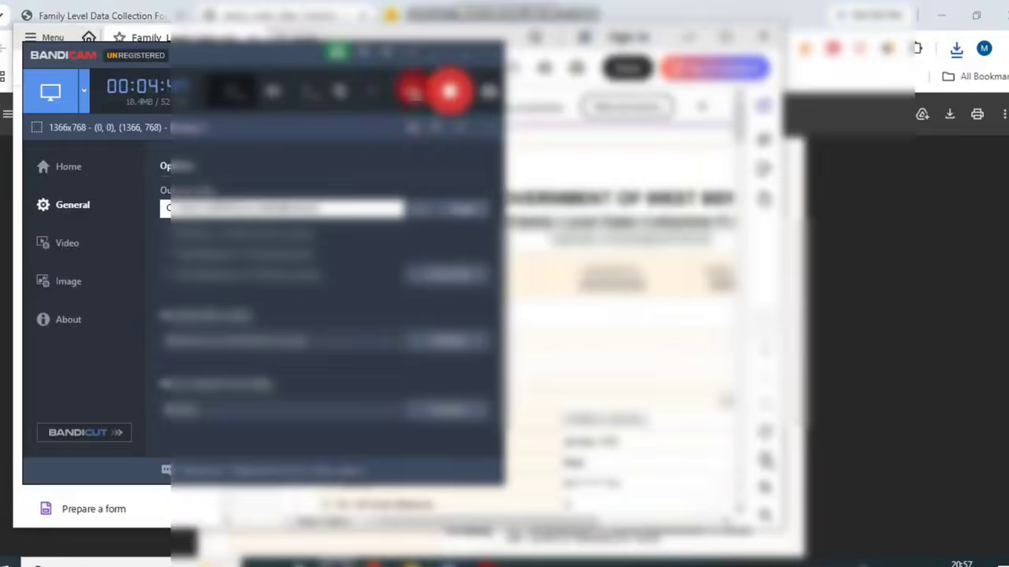
{"action": "scroll", "coordinate": [701, 304], "scroll_direction": "down", "scroll_amount": 15}
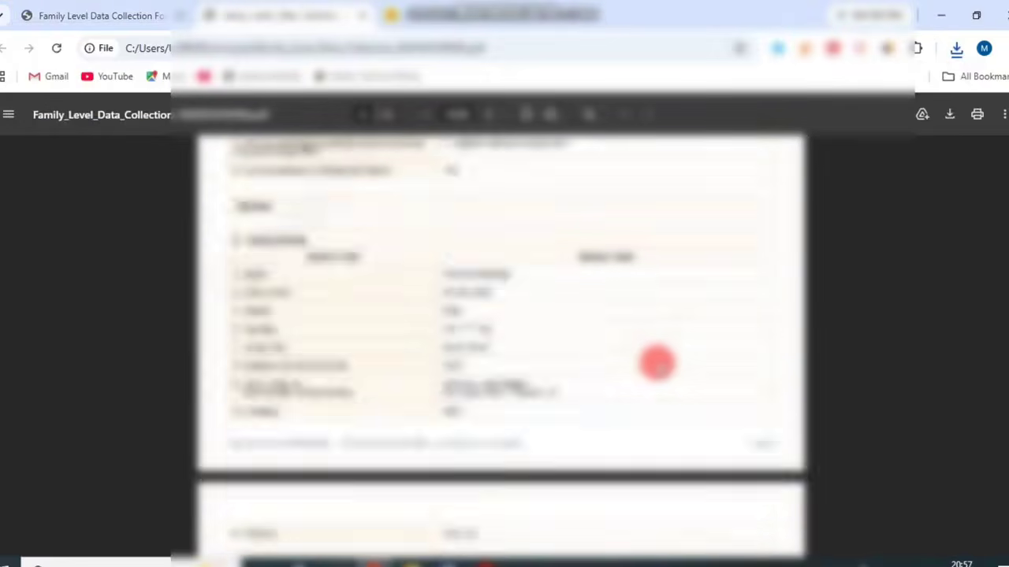
{"action": "scroll", "coordinate": [657, 362], "scroll_direction": "up", "scroll_amount": 5}
{"action": "scroll", "coordinate": [653, 360], "scroll_direction": "down", "scroll_amount": 10}
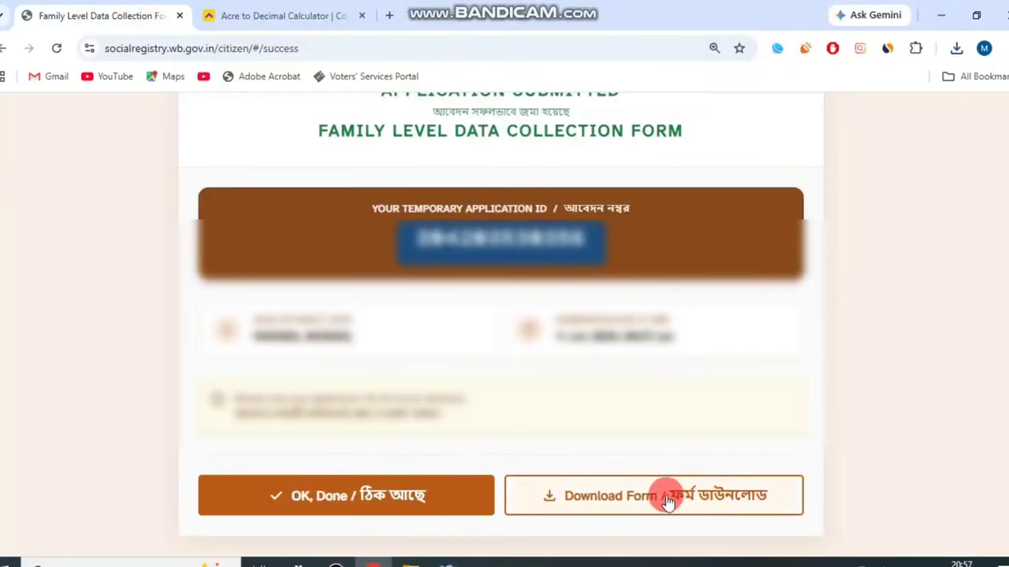
Download the submitted form again and check the details on the following pages of the PDF.
{"action": "left_click", "coordinate": [675, 508]}
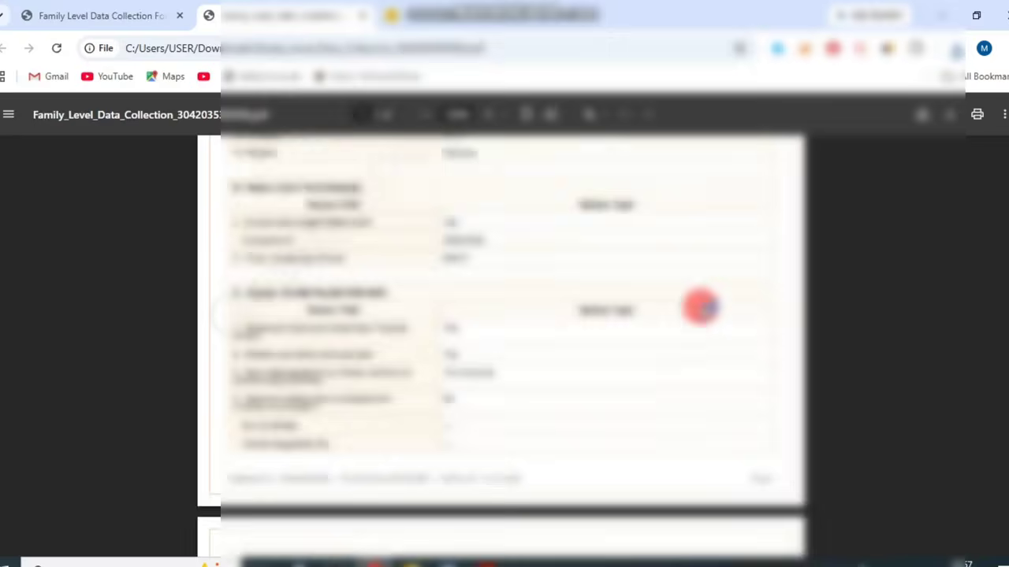
{"action": "scroll", "coordinate": [698, 315], "scroll_direction": "down", "scroll_amount": 10}
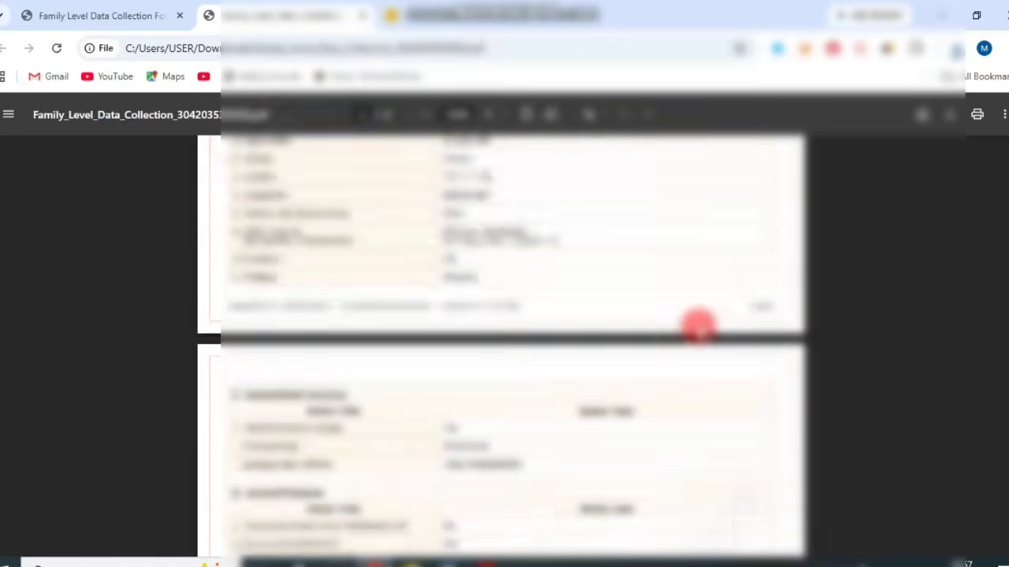
{"action": "scroll", "coordinate": [657, 362], "scroll_direction": "down", "scroll_amount": 15}
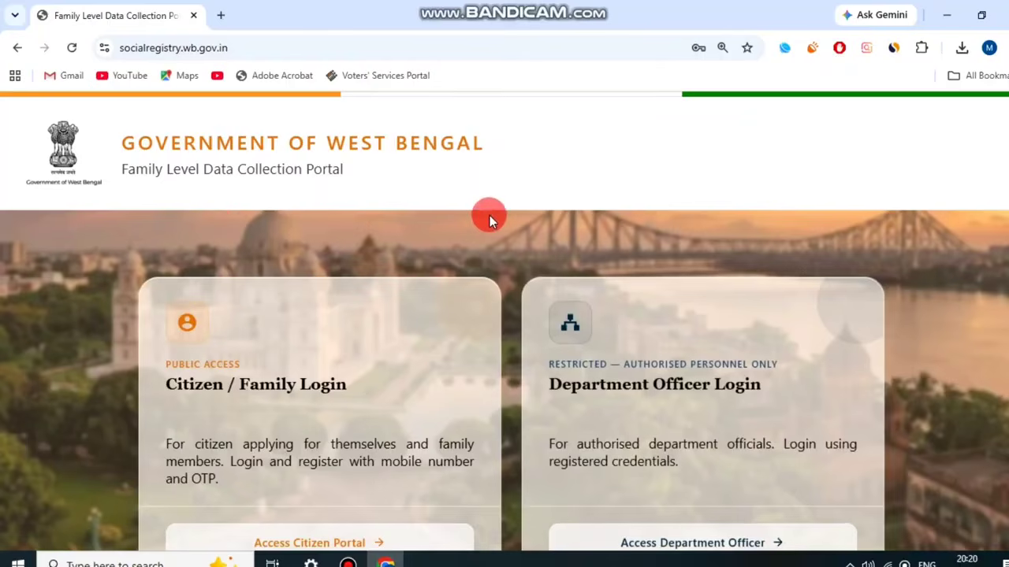
Open the citizen portal through the Citizen / Family Login option on the Family Level Data Collection Portal's home page.
{"action": "scroll", "coordinate": [489, 214], "scroll_direction": "down", "scroll_amount": 3}
{"action": "left_click_drag", "start_coordinate": [180, 241], "coordinate": [373, 250]}
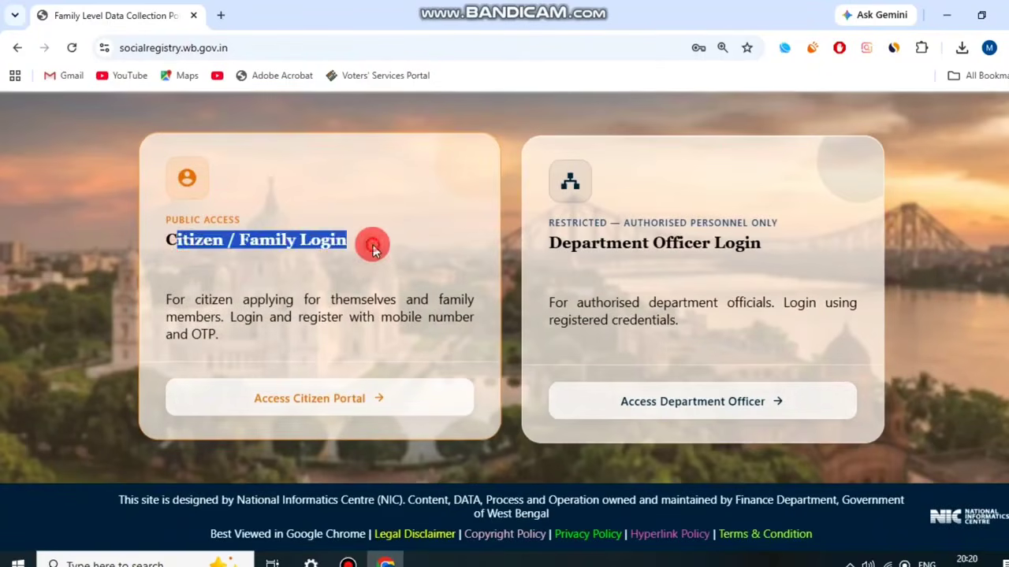
{"action": "left_click", "coordinate": [329, 391]}
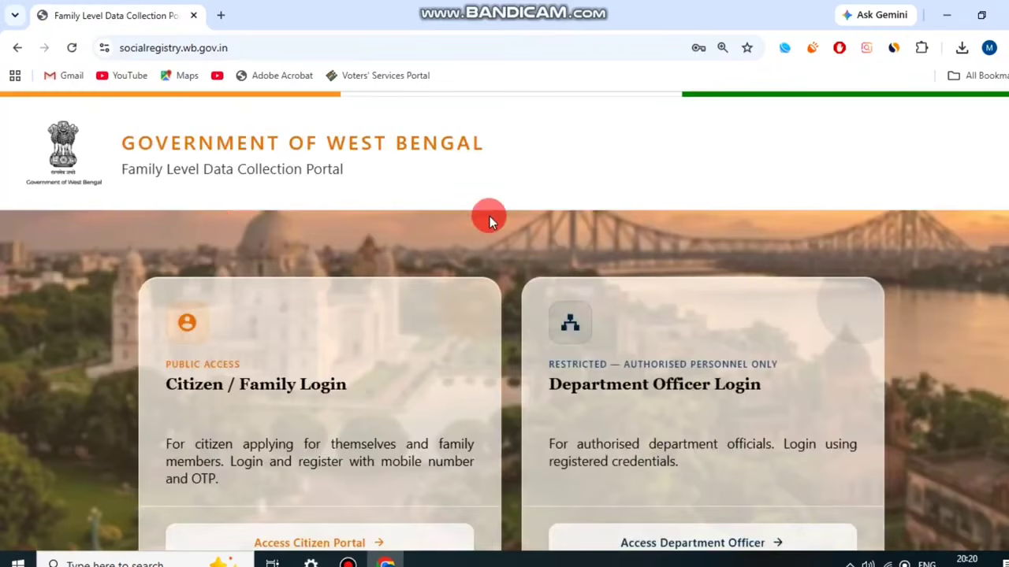
{"action": "scroll", "coordinate": [489, 214], "scroll_direction": "down", "scroll_amount": 3}
{"action": "left_click_drag", "start_coordinate": [163, 241], "coordinate": [371, 244]}
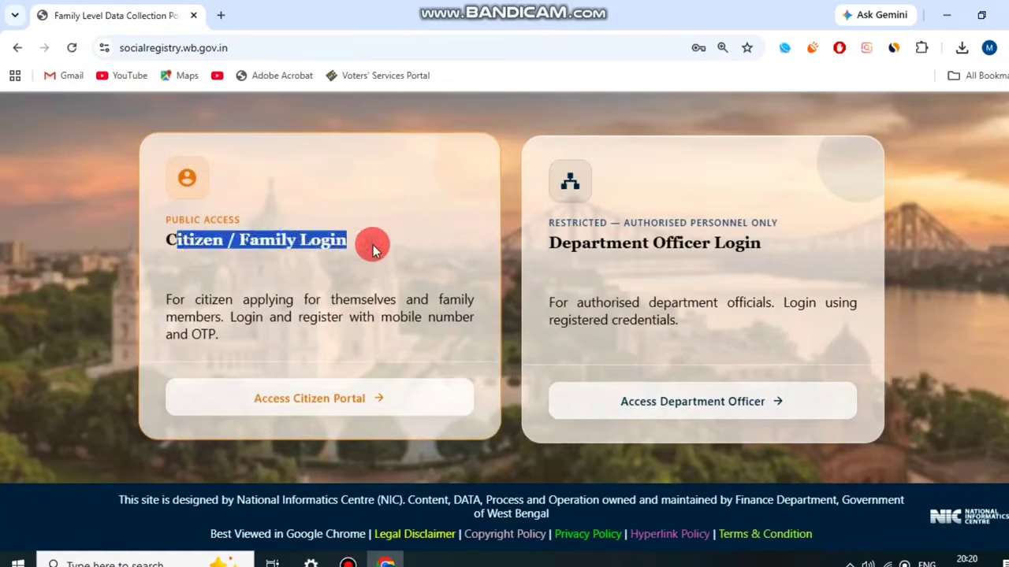
{"action": "left_click", "coordinate": [353, 359]}
{"action": "left_click", "coordinate": [338, 403]}
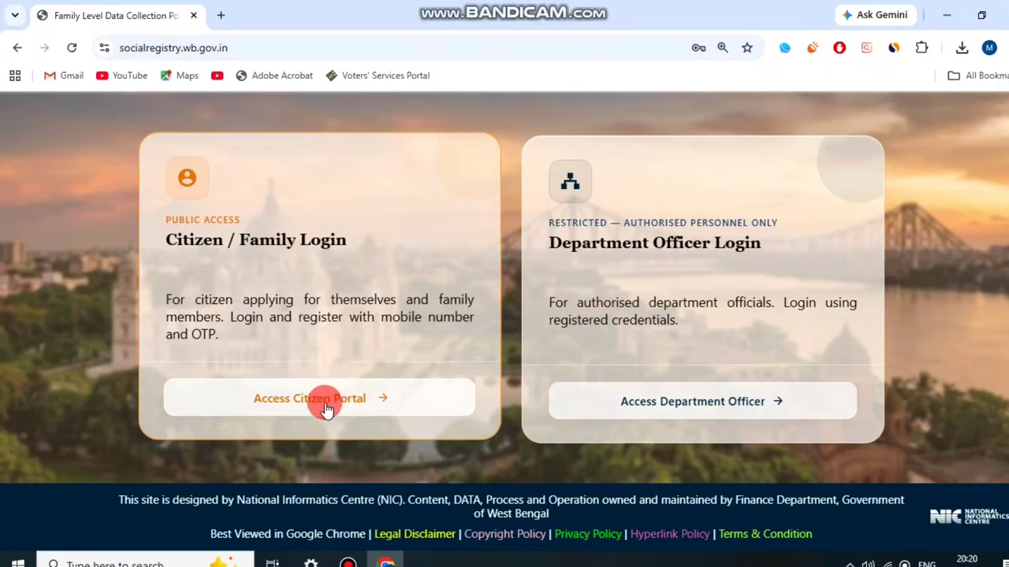
Select 24 PARAGANAS SOUTH as the district in the applicant login form.
{"action": "scroll", "coordinate": [298, 285], "scroll_direction": "down", "scroll_amount": 1}
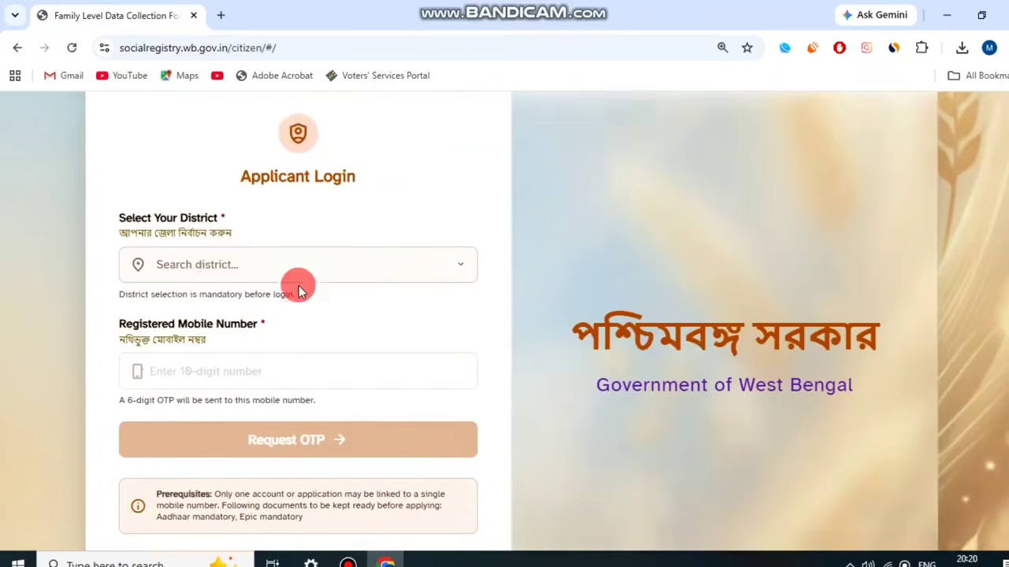
{"action": "left_click_drag", "start_coordinate": [126, 181], "coordinate": [270, 191]}
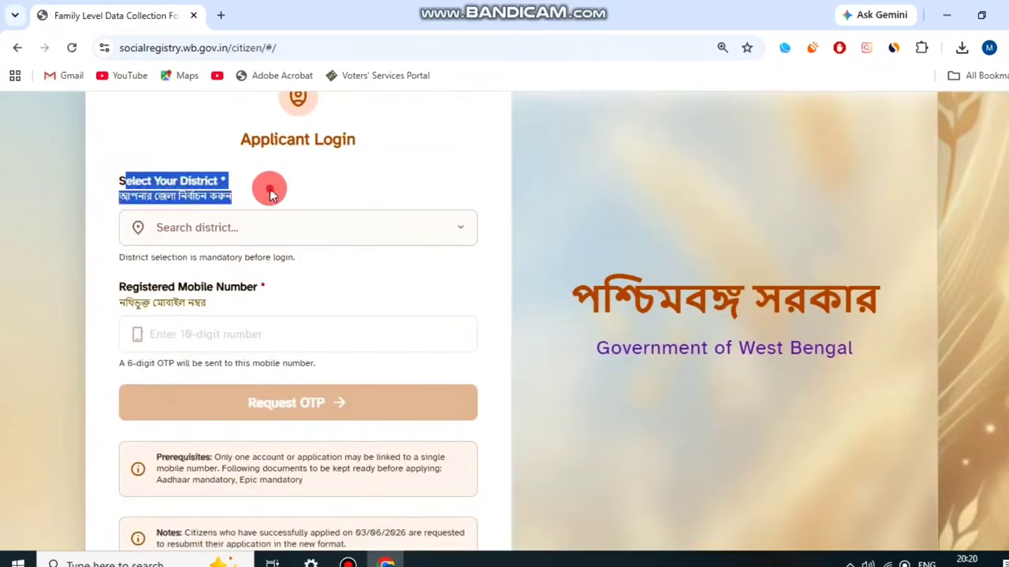
{"action": "left_click", "coordinate": [277, 221]}
{"action": "left_click", "coordinate": [268, 296]}
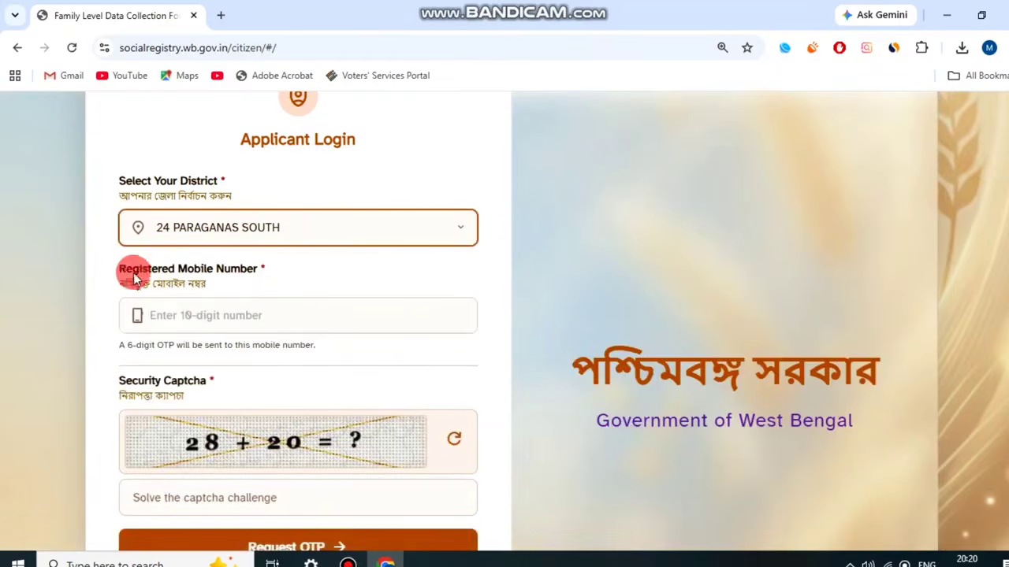
Solve the security captcha below the registered mobile number field and enter its answer.
{"action": "left_click_drag", "start_coordinate": [126, 267], "coordinate": [338, 264]}
{"action": "left_click", "coordinate": [338, 265]}
{"action": "scroll", "coordinate": [309, 354], "scroll_direction": "down", "scroll_amount": 1}
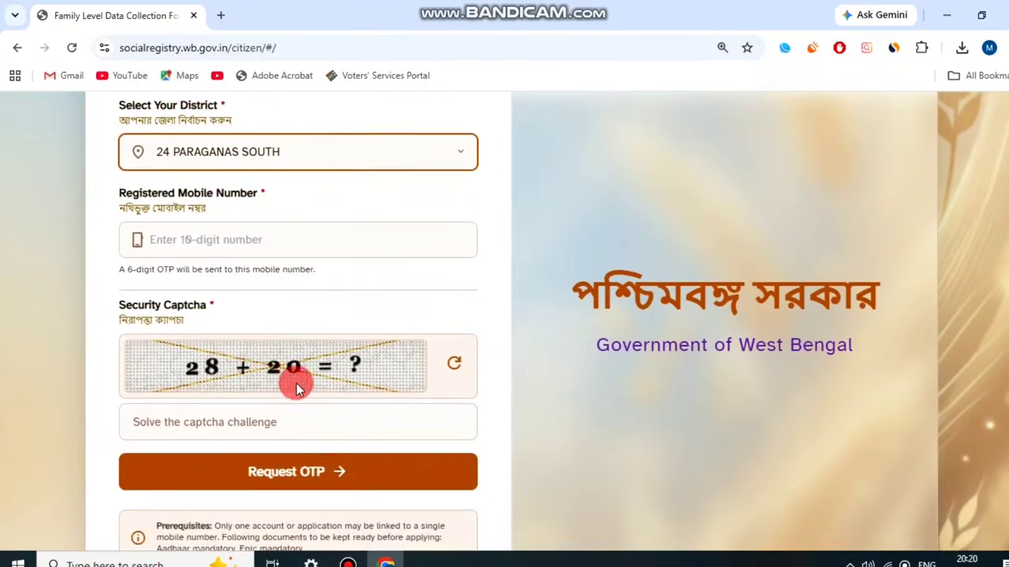
{"action": "left_click", "coordinate": [339, 422]}
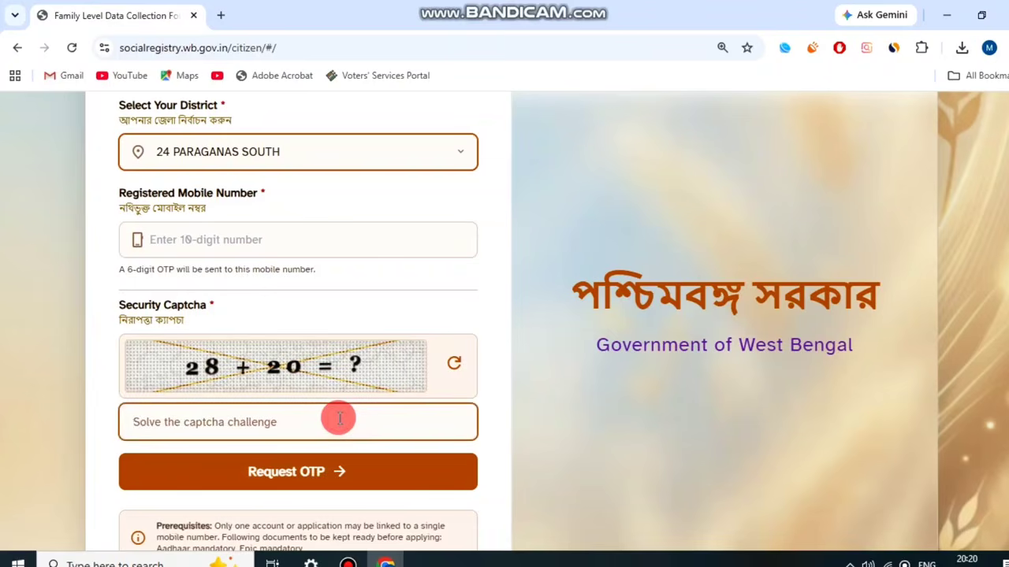
Read the Notes on resubmission and the Prerequisites on account limits and mandatory documents below the login form.
{"action": "scroll", "coordinate": [323, 410], "scroll_direction": "down", "scroll_amount": 2}
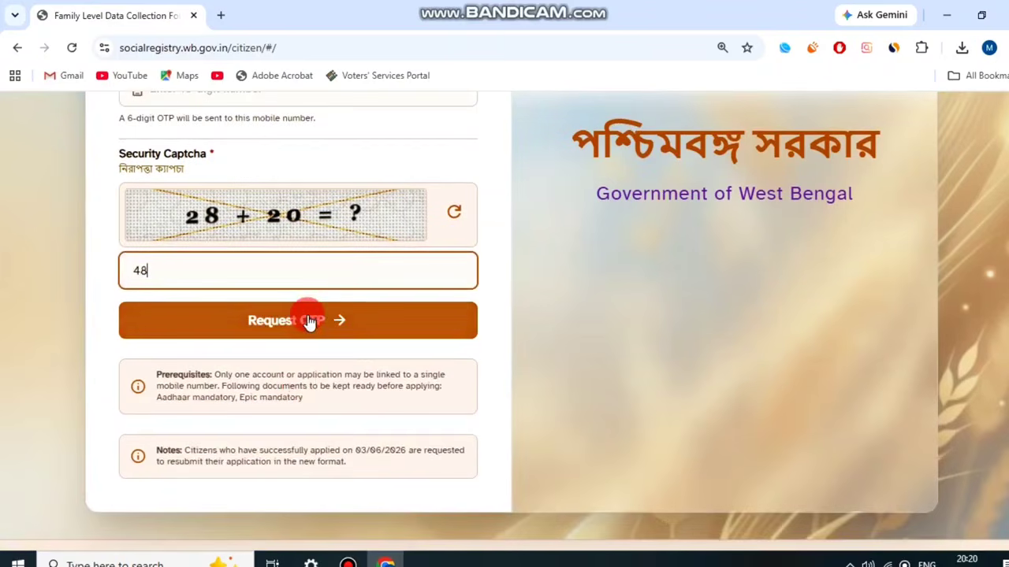
{"action": "left_click_drag", "start_coordinate": [157, 450], "coordinate": [360, 463]}
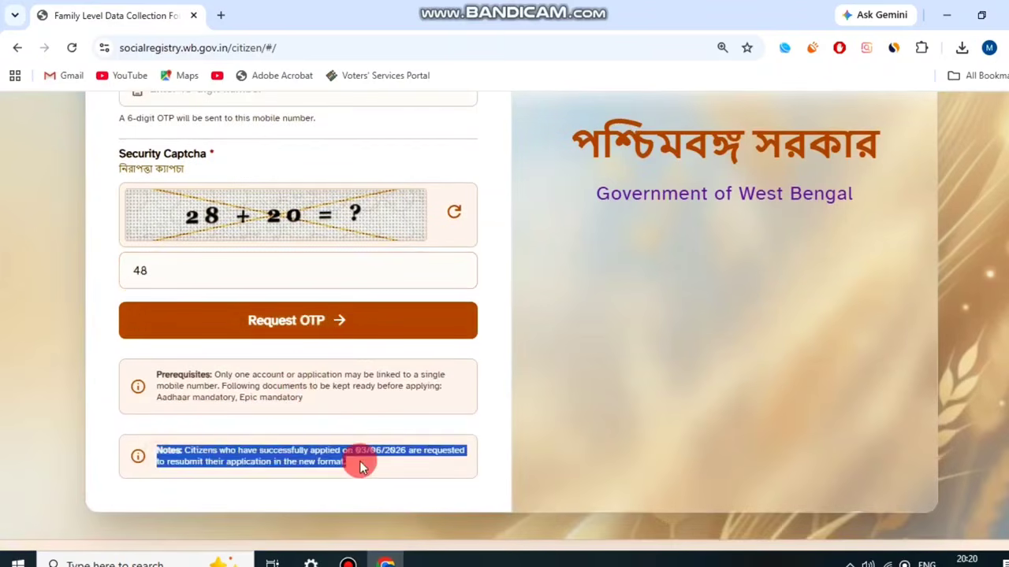
{"action": "left_click", "coordinate": [360, 463]}
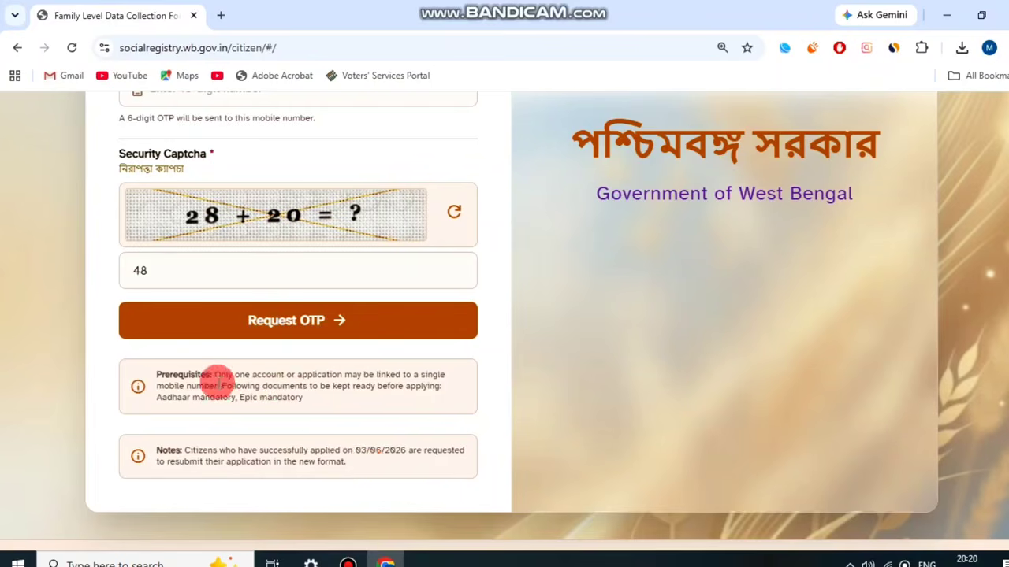
{"action": "left_click_drag", "start_coordinate": [230, 374], "coordinate": [394, 379]}
{"action": "left_click", "coordinate": [407, 380]}
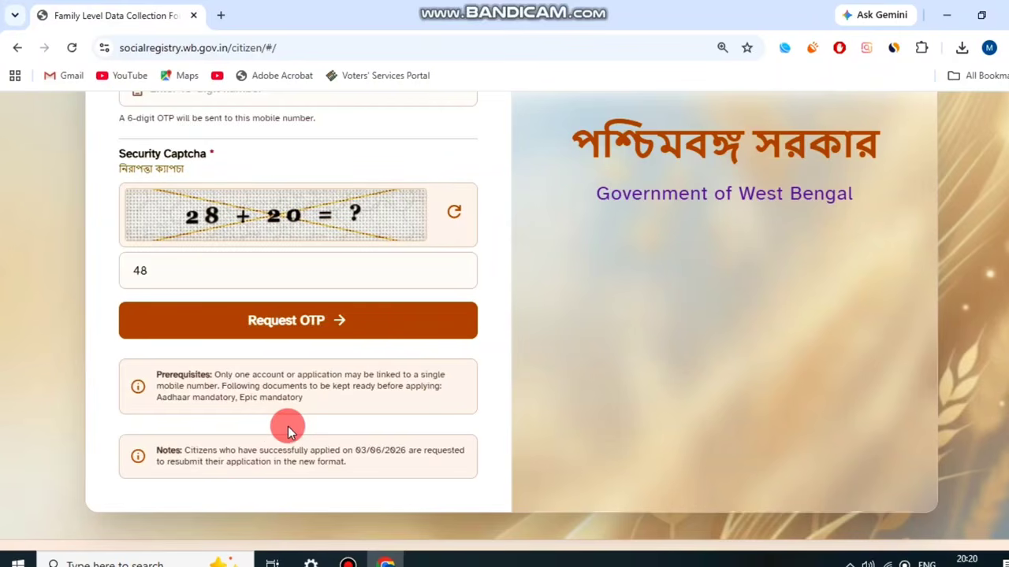
{"action": "left_click_drag", "start_coordinate": [196, 374], "coordinate": [338, 403]}
{"action": "left_click", "coordinate": [339, 402]}
{"action": "scroll", "coordinate": [338, 402], "scroll_direction": "up", "scroll_amount": 1}
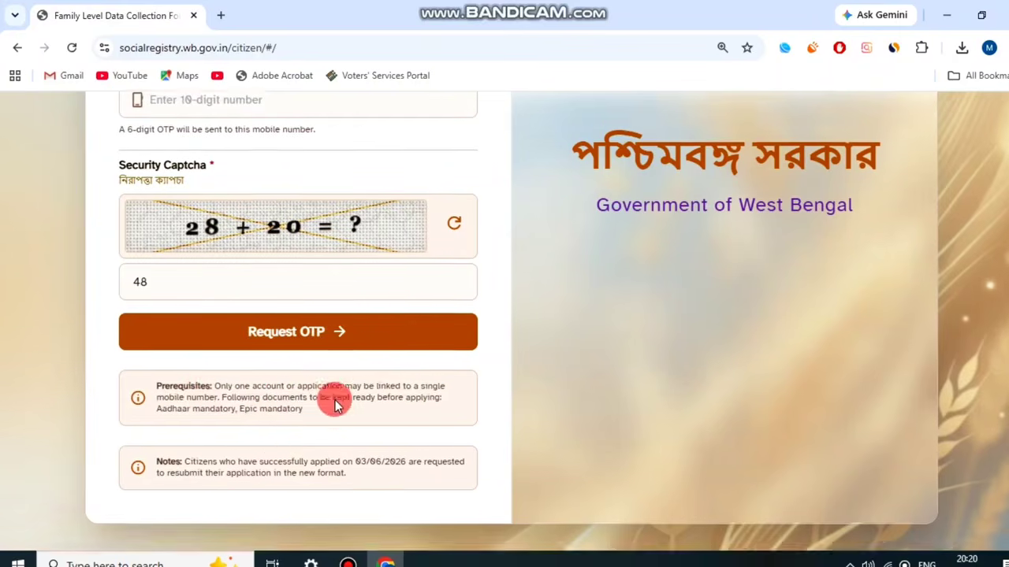
{"action": "scroll", "coordinate": [429, 394], "scroll_direction": "up", "scroll_amount": 1}
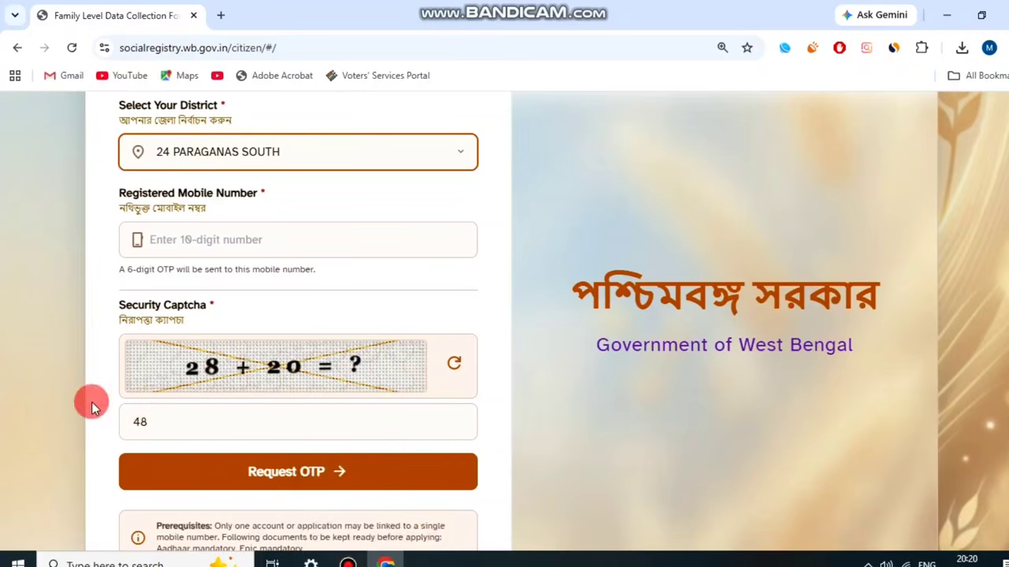
{"action": "left_click", "coordinate": [347, 562]}
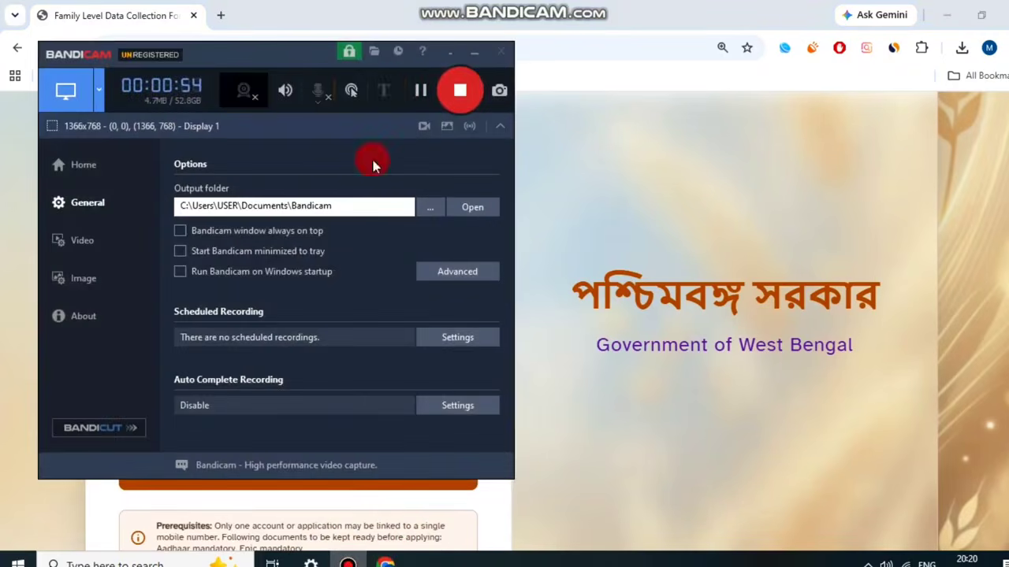
{"action": "left_click", "coordinate": [419, 88]}
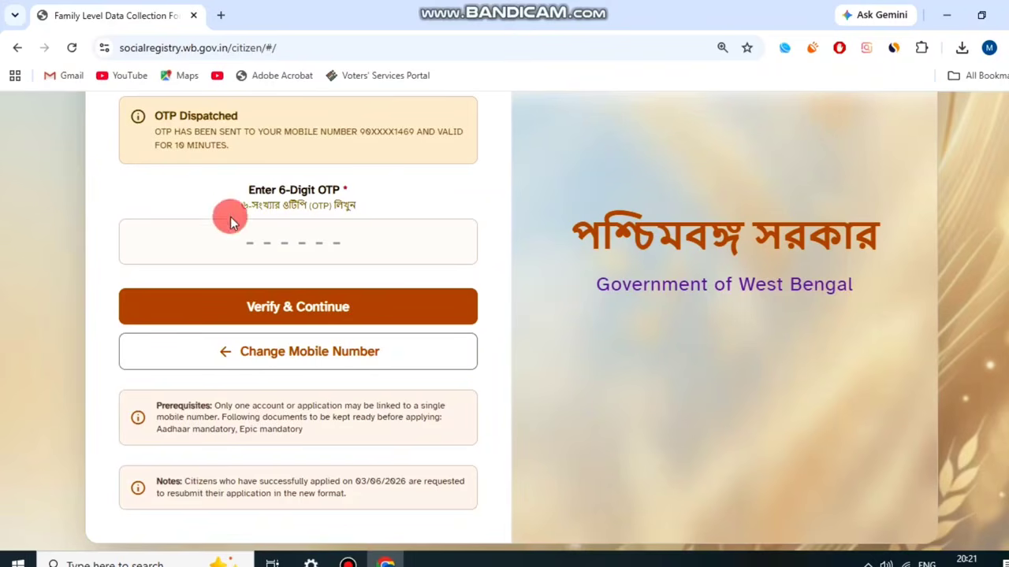
{"action": "left_click_drag", "start_coordinate": [236, 189], "coordinate": [344, 183]}
{"action": "left_click", "coordinate": [348, 563]}
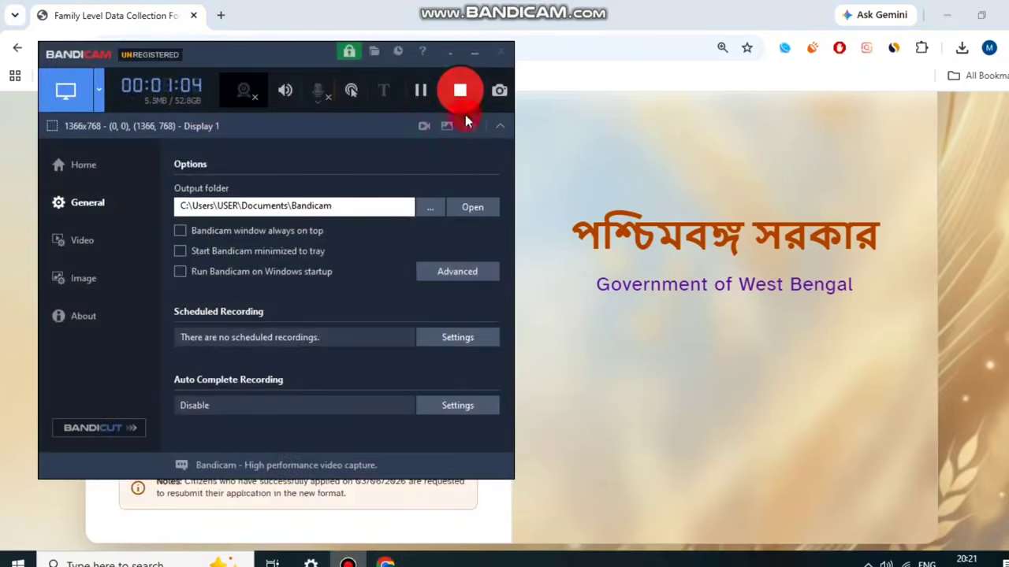
{"action": "left_click", "coordinate": [418, 88]}
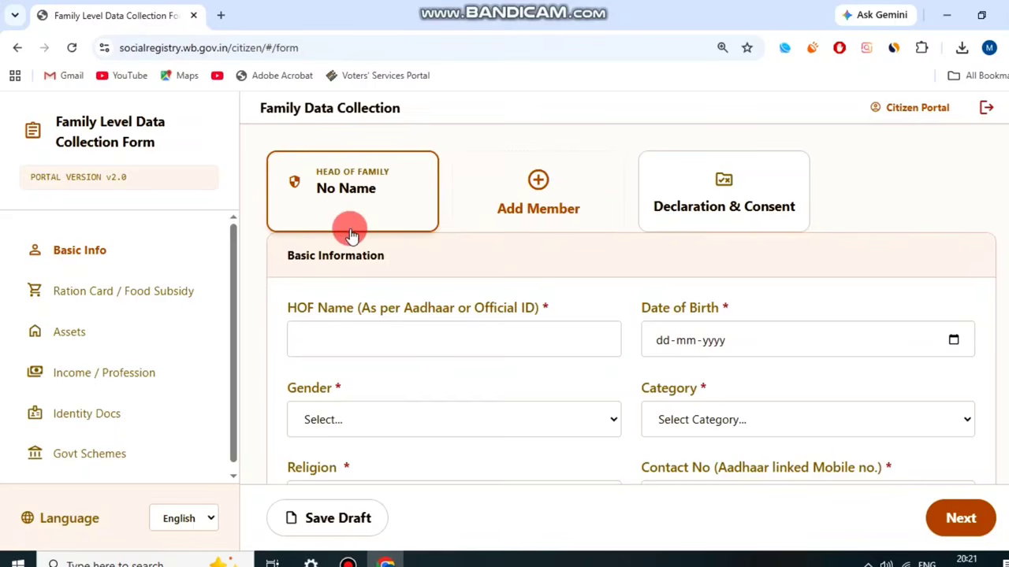
Open the Head of Family entry and examine the HOF Name and Date of Birth fields under Basic Information.
{"action": "left_click", "coordinate": [385, 206]}
{"action": "left_click_drag", "start_coordinate": [289, 255], "coordinate": [394, 254]}
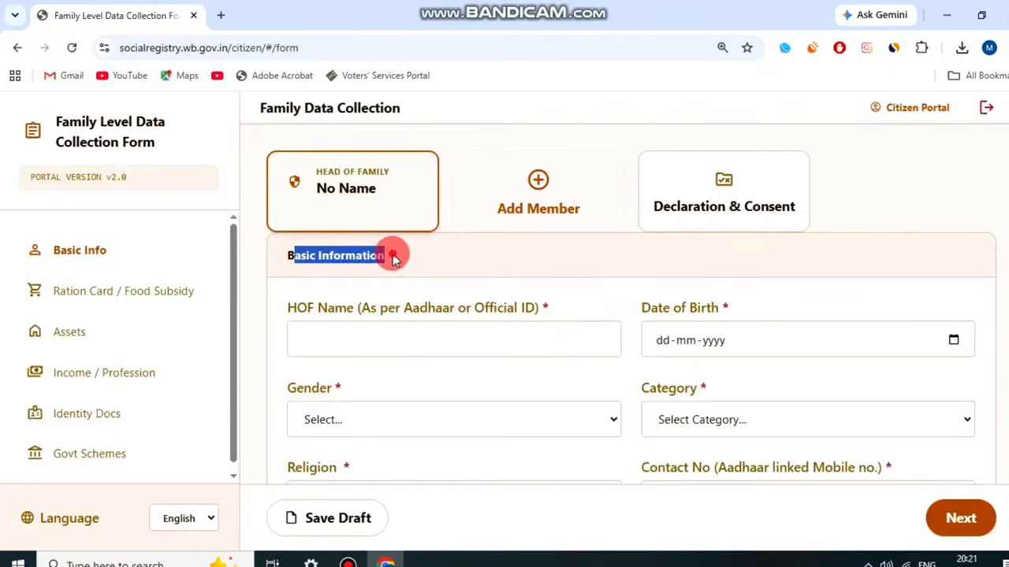
{"action": "left_click", "coordinate": [392, 260]}
{"action": "scroll", "coordinate": [391, 266], "scroll_direction": "down", "scroll_amount": 1}
{"action": "scroll", "coordinate": [402, 264], "scroll_direction": "up", "scroll_amount": 1}
{"action": "scroll", "coordinate": [409, 266], "scroll_direction": "down", "scroll_amount": 1}
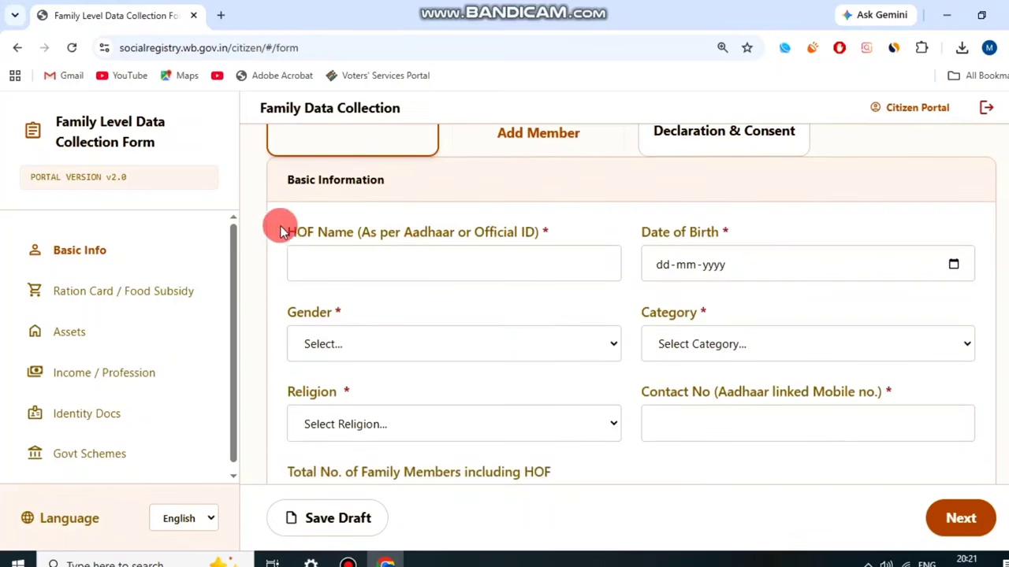
{"action": "left_click_drag", "start_coordinate": [287, 233], "coordinate": [556, 226]}
{"action": "left_click", "coordinate": [558, 225]}
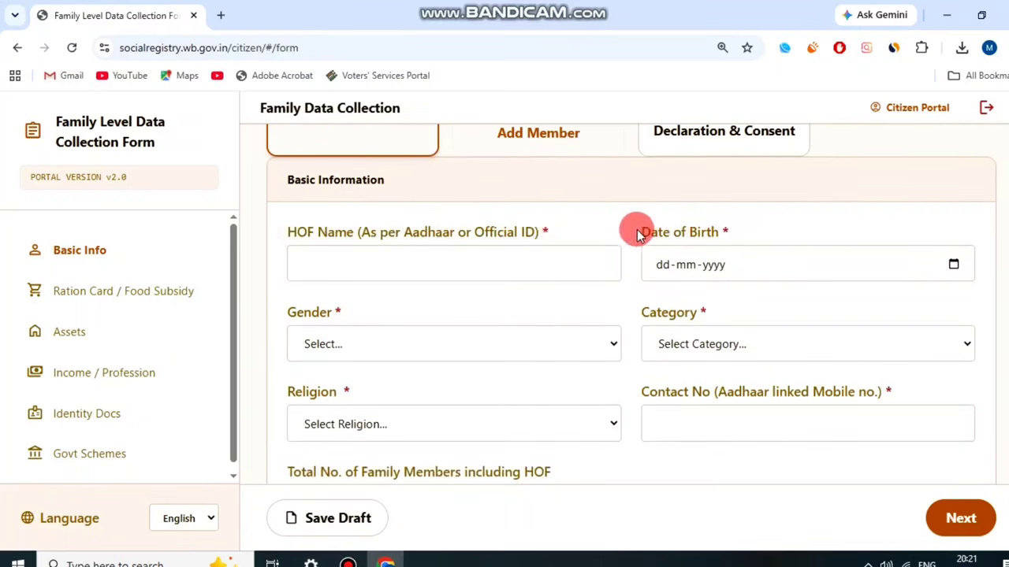
{"action": "left_click_drag", "start_coordinate": [624, 235], "coordinate": [749, 232]}
{"action": "left_click", "coordinate": [776, 232]}
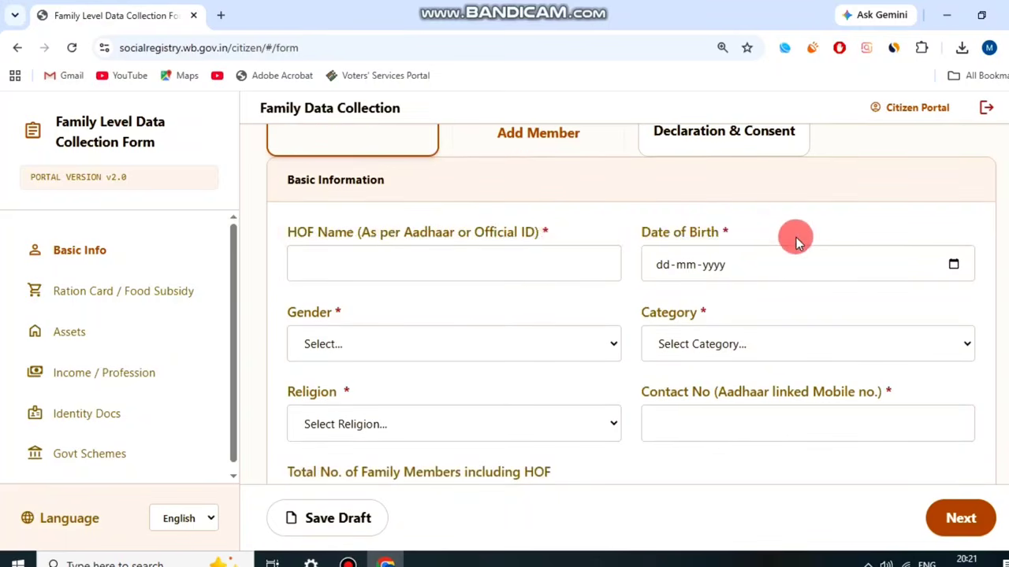
Set the head of family's gender to Male and category to OBC (Other Backward Classes).
{"action": "left_click_drag", "start_coordinate": [290, 310], "coordinate": [379, 327]}
{"action": "left_click", "coordinate": [386, 342]}
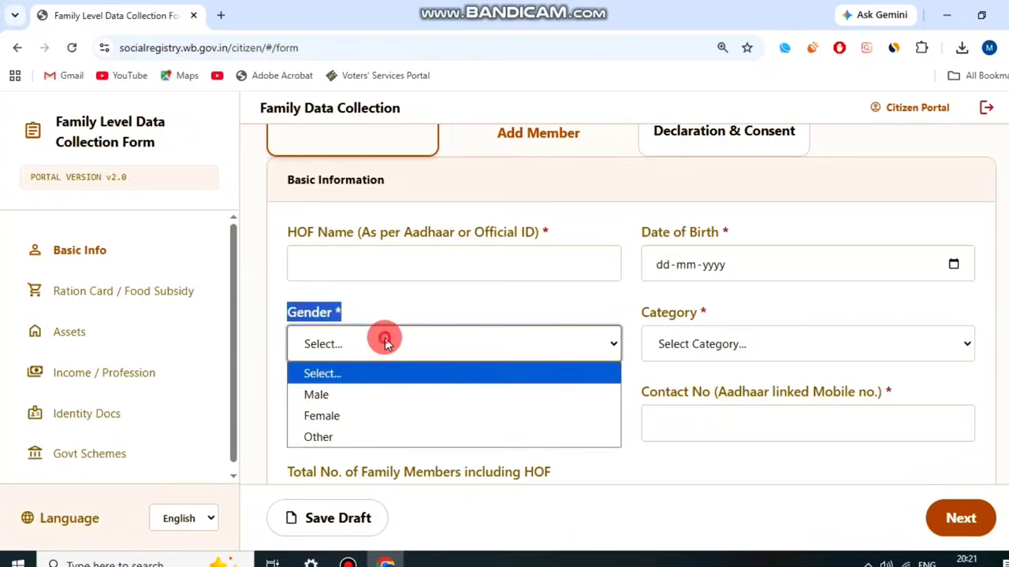
{"action": "left_click", "coordinate": [361, 395]}
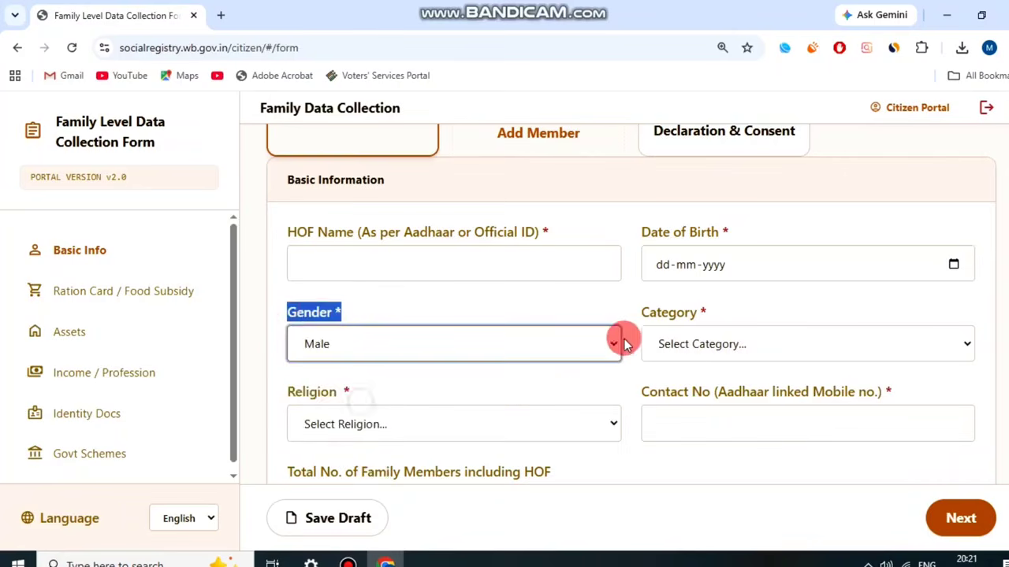
{"action": "left_click", "coordinate": [612, 318]}
{"action": "left_click_drag", "start_coordinate": [649, 307], "coordinate": [752, 328]}
{"action": "left_click", "coordinate": [752, 330]}
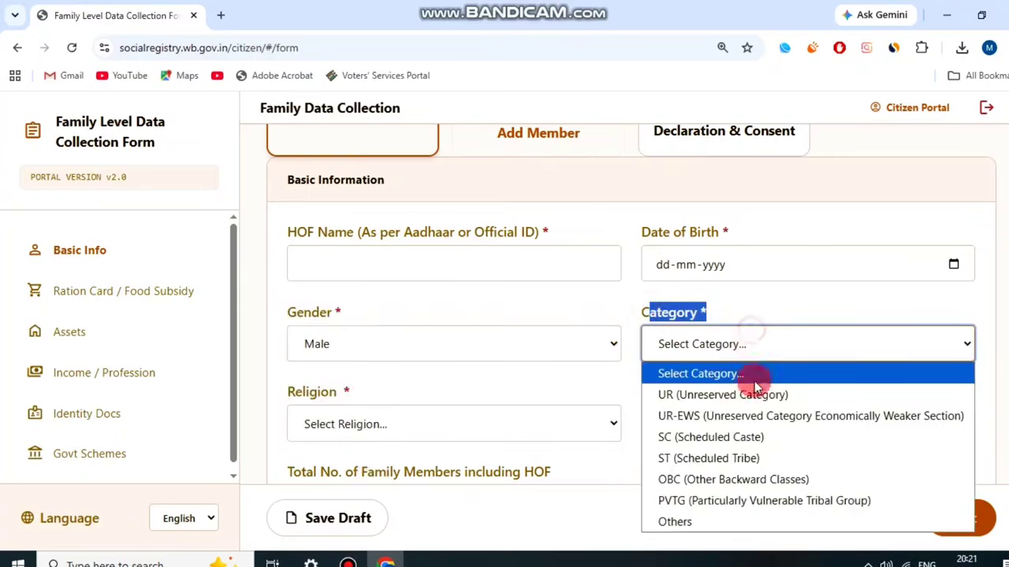
{"action": "left_click", "coordinate": [740, 479]}
{"action": "left_click", "coordinate": [615, 312]}
Set the head of family's religion to Hinduism and review the required Aadhaar-linked contact number field.
{"action": "scroll", "coordinate": [402, 346], "scroll_direction": "down", "scroll_amount": 1}
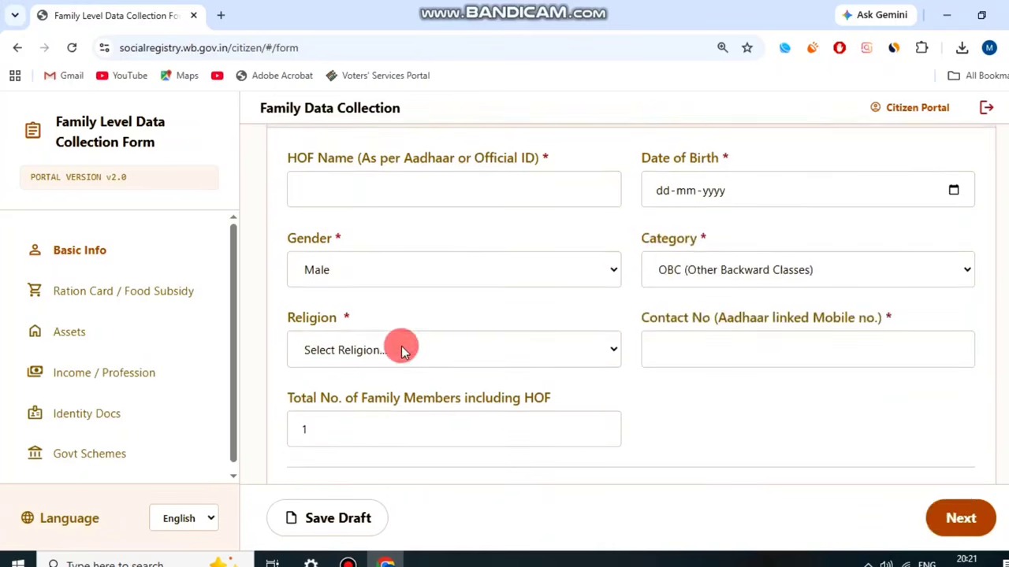
{"action": "left_click_drag", "start_coordinate": [294, 323], "coordinate": [394, 327]}
{"action": "left_click", "coordinate": [399, 345]}
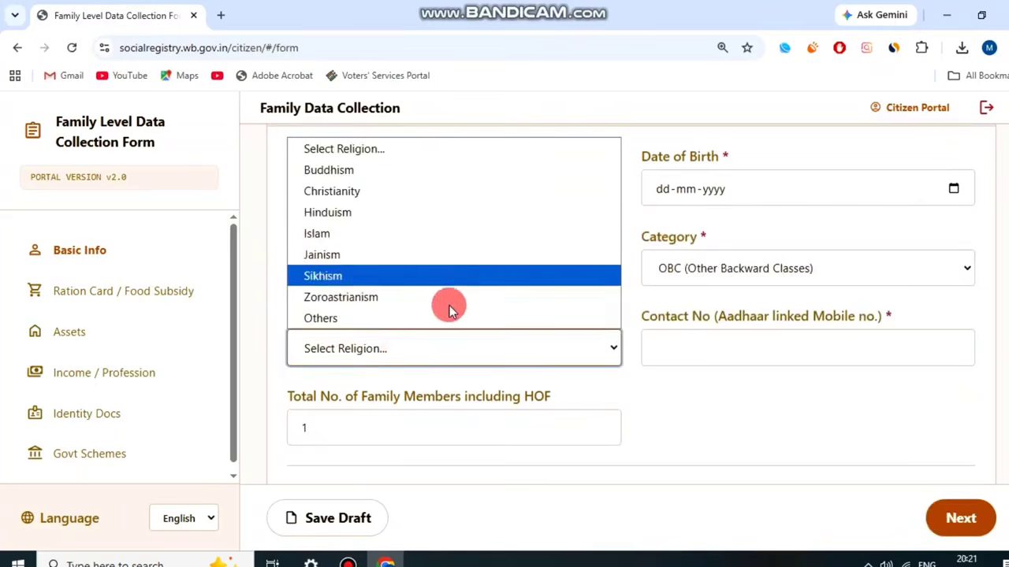
{"action": "left_click", "coordinate": [404, 211]}
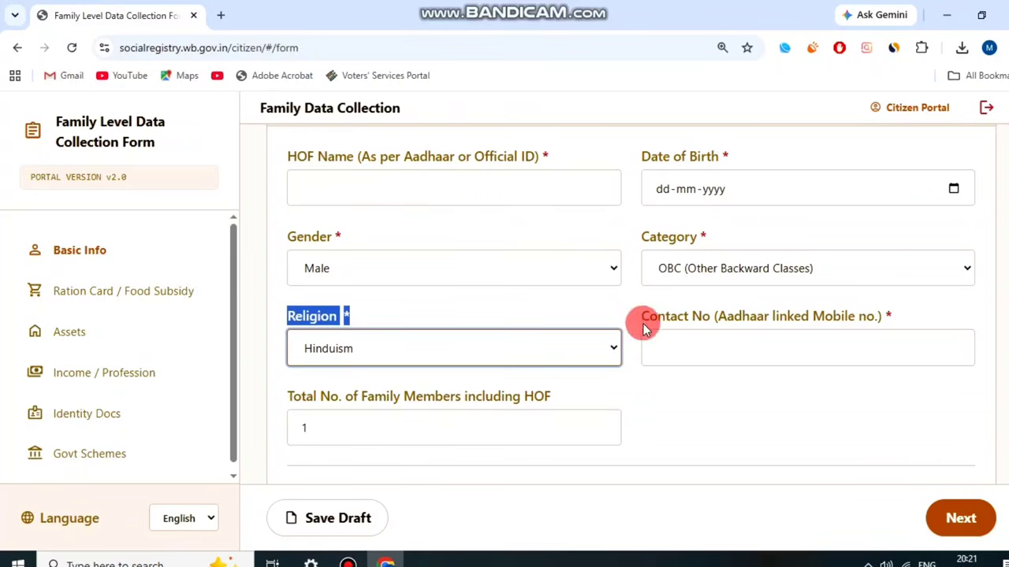
{"action": "left_click_drag", "start_coordinate": [627, 315], "coordinate": [900, 316]}
{"action": "left_click", "coordinate": [876, 312]}
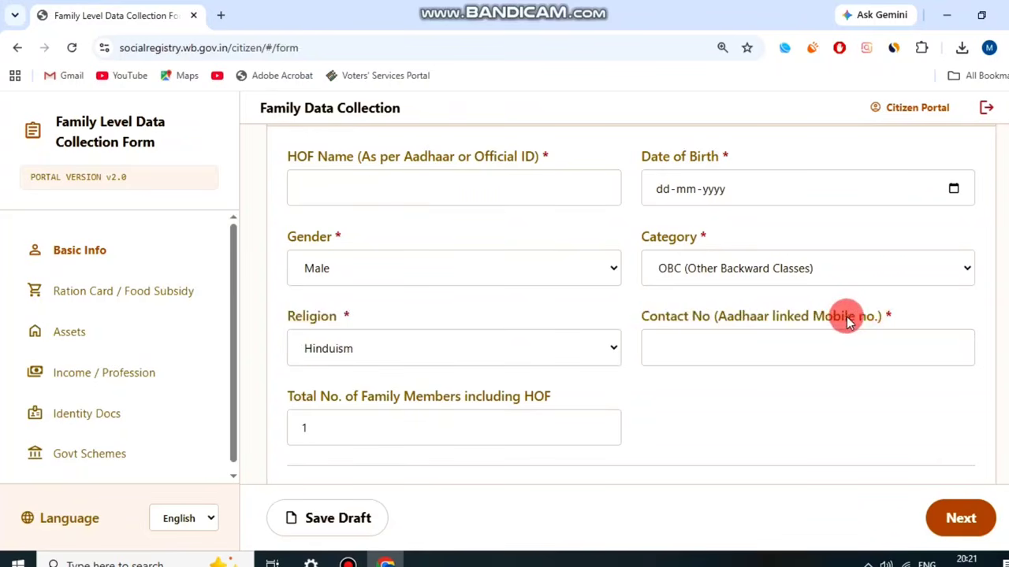
Try a total of 3 family members including HOF, check the member cards at the form's start, and restore the total to 1.
{"action": "scroll", "coordinate": [462, 313], "scroll_direction": "down", "scroll_amount": 3}
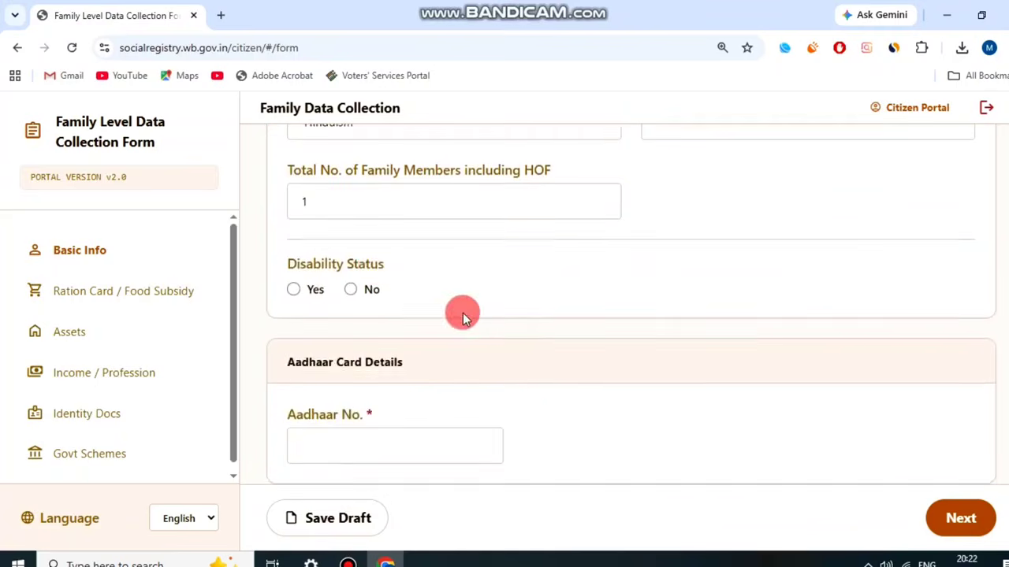
{"action": "scroll", "coordinate": [373, 268], "scroll_direction": "up", "scroll_amount": 1}
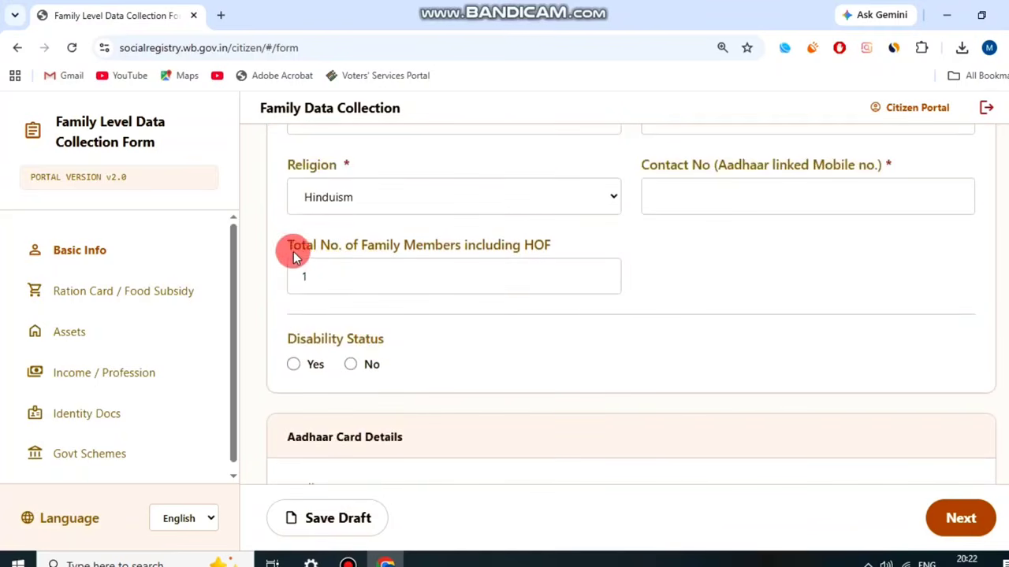
{"action": "left_click_drag", "start_coordinate": [293, 252], "coordinate": [513, 244]}
{"action": "left_click", "coordinate": [520, 243]}
{"action": "left_click", "coordinate": [320, 278]}
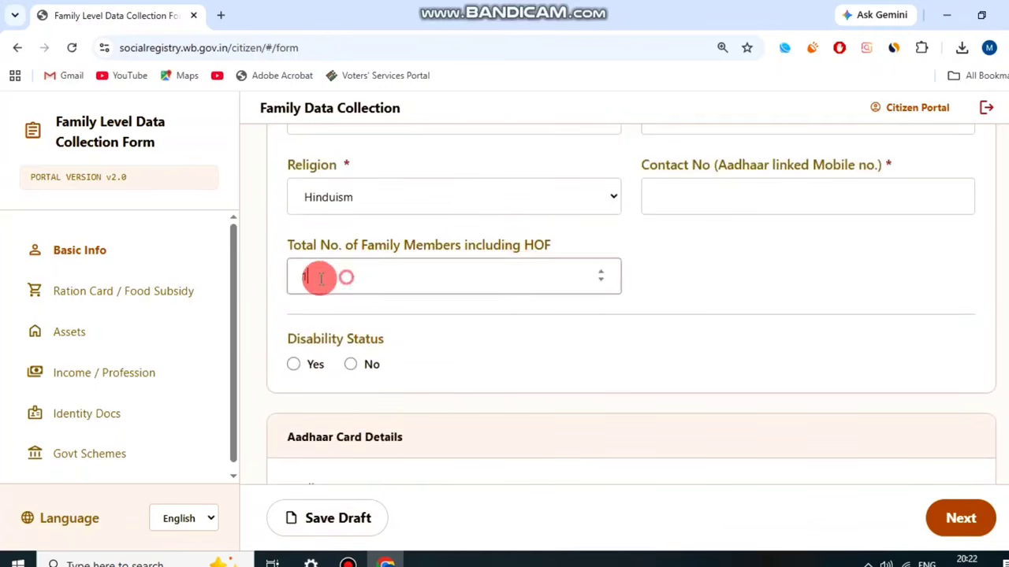
{"action": "left_click_drag", "start_coordinate": [321, 277], "coordinate": [271, 286]}
{"action": "type", "text": "3"}
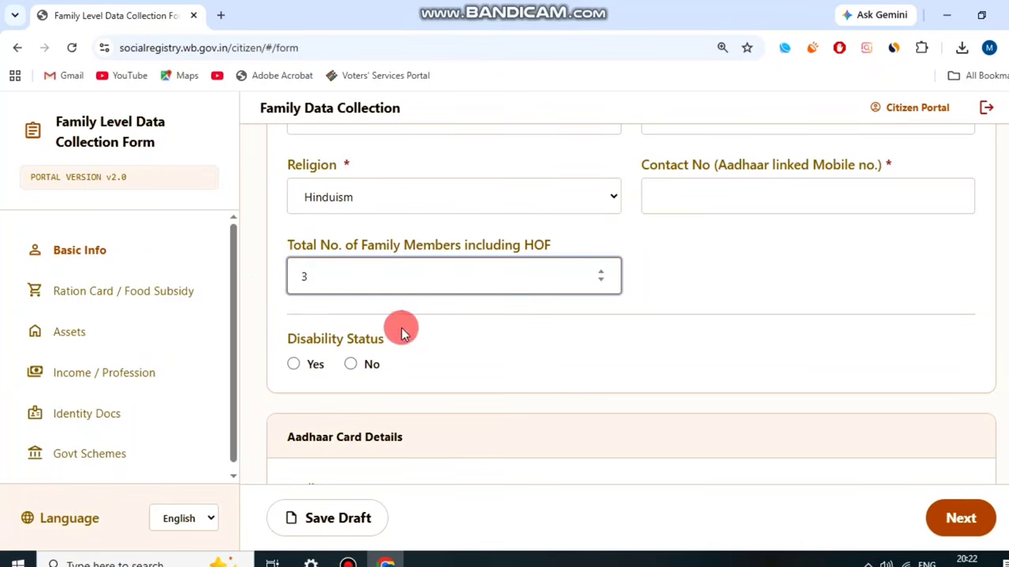
{"action": "scroll", "coordinate": [464, 343], "scroll_direction": "up", "scroll_amount": 6}
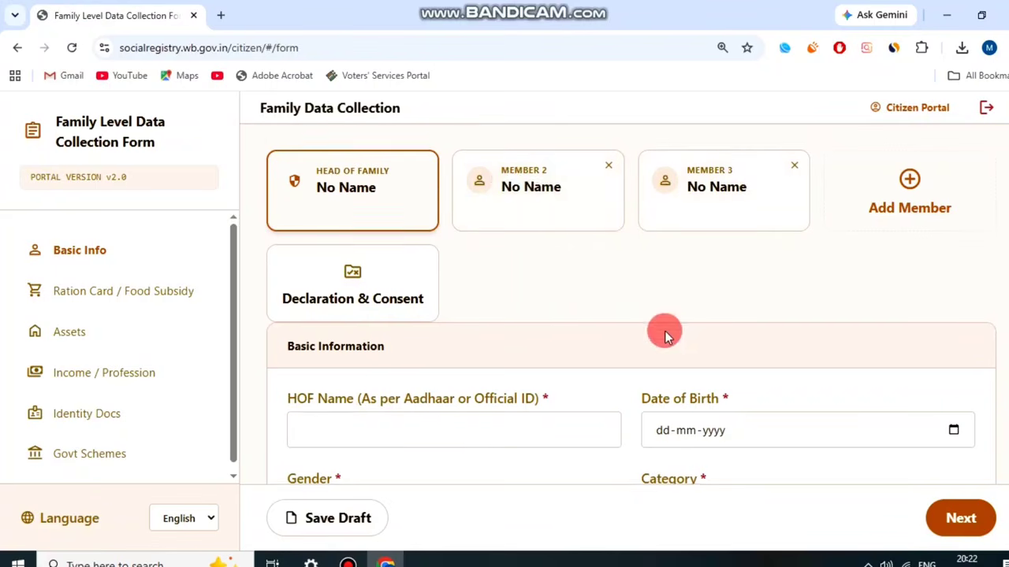
{"action": "scroll", "coordinate": [665, 331], "scroll_direction": "down", "scroll_amount": 3}
{"action": "scroll", "coordinate": [588, 353], "scroll_direction": "down", "scroll_amount": 5}
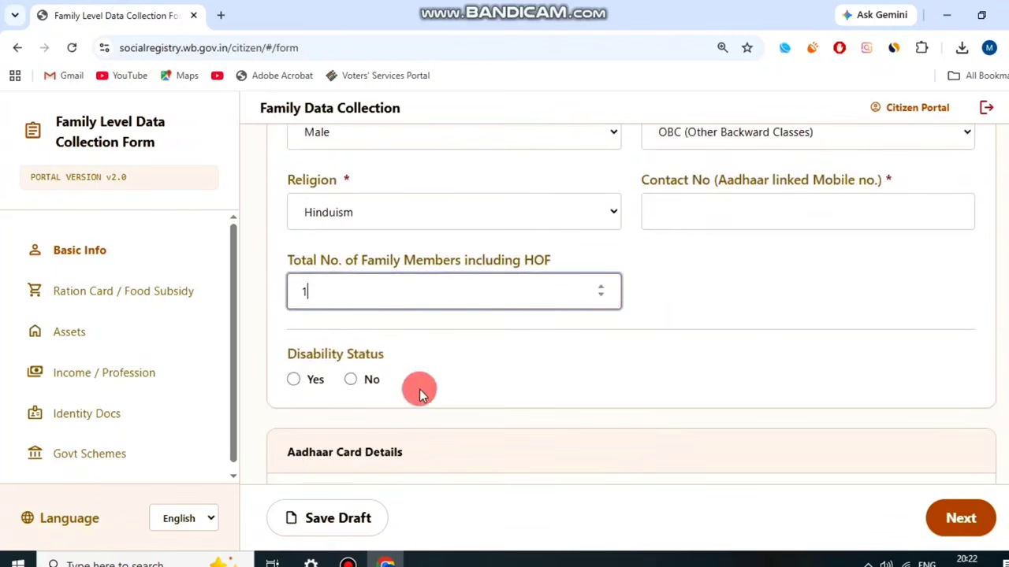
View the certificate fields for a Yes disability status, and set the head of family's Disability Status to No.
{"action": "left_click_drag", "start_coordinate": [294, 356], "coordinate": [374, 350]}
{"action": "left_click", "coordinate": [299, 371]}
{"action": "left_click", "coordinate": [352, 381]}
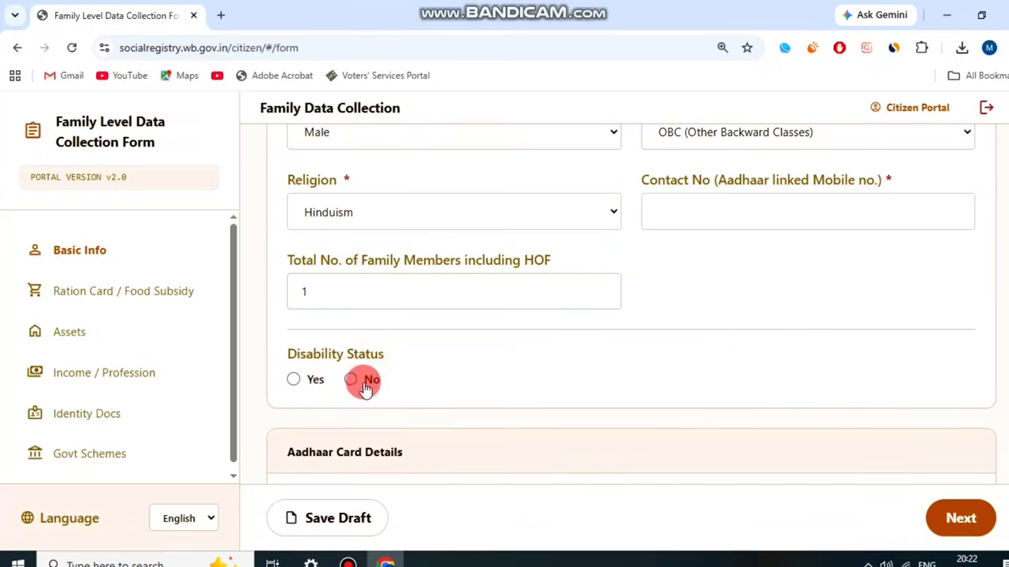
{"action": "left_click", "coordinate": [298, 379]}
{"action": "scroll", "coordinate": [350, 382], "scroll_direction": "down", "scroll_amount": 2}
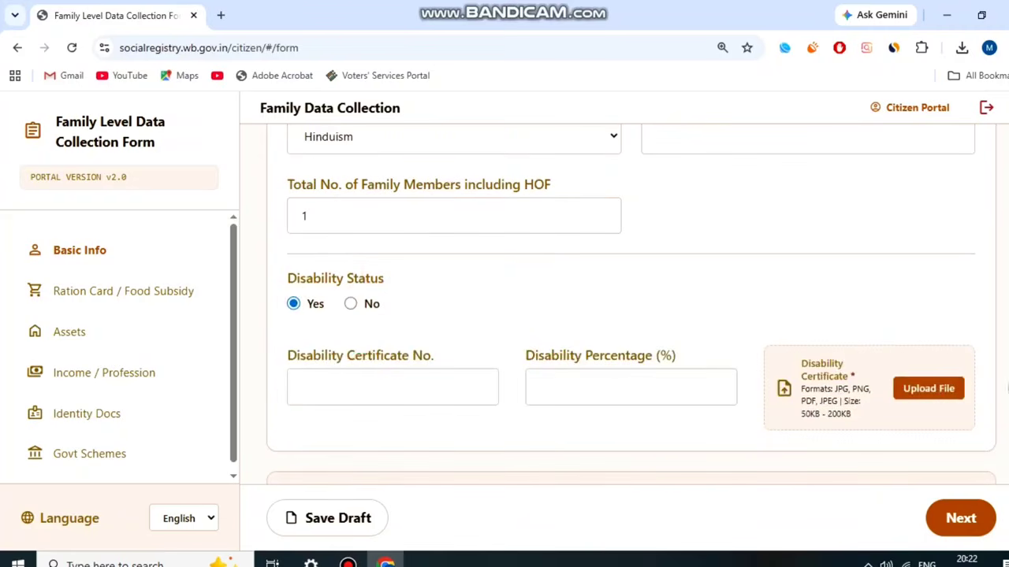
{"action": "left_click", "coordinate": [353, 307]}
Review the Aadhaar No. field and the Permanent Address field, dismissing the OneDrive backup reminder.
{"action": "scroll", "coordinate": [448, 297], "scroll_direction": "down", "scroll_amount": 2}
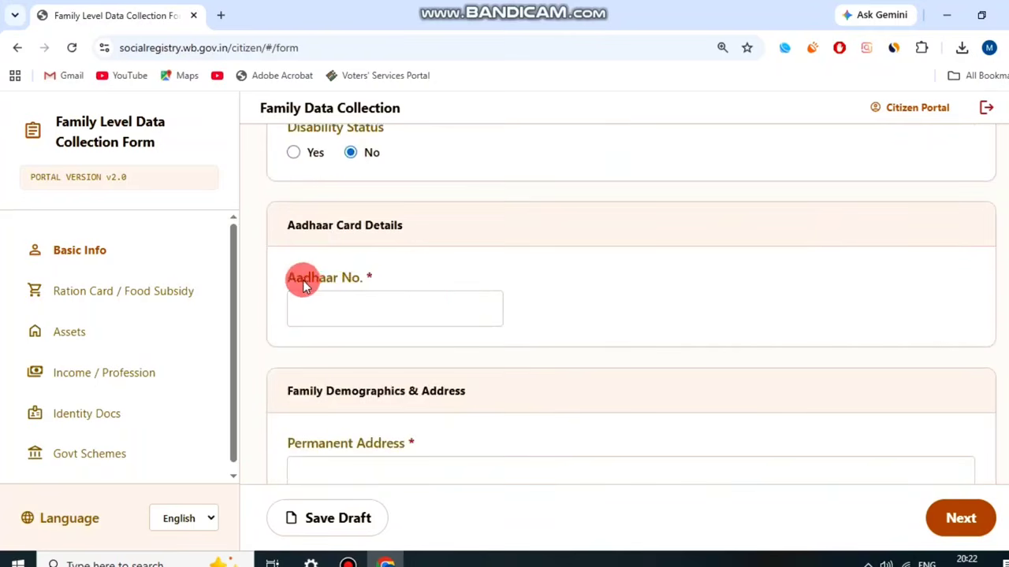
{"action": "left_click_drag", "start_coordinate": [285, 277], "coordinate": [417, 273]}
{"action": "left_click", "coordinate": [418, 274]}
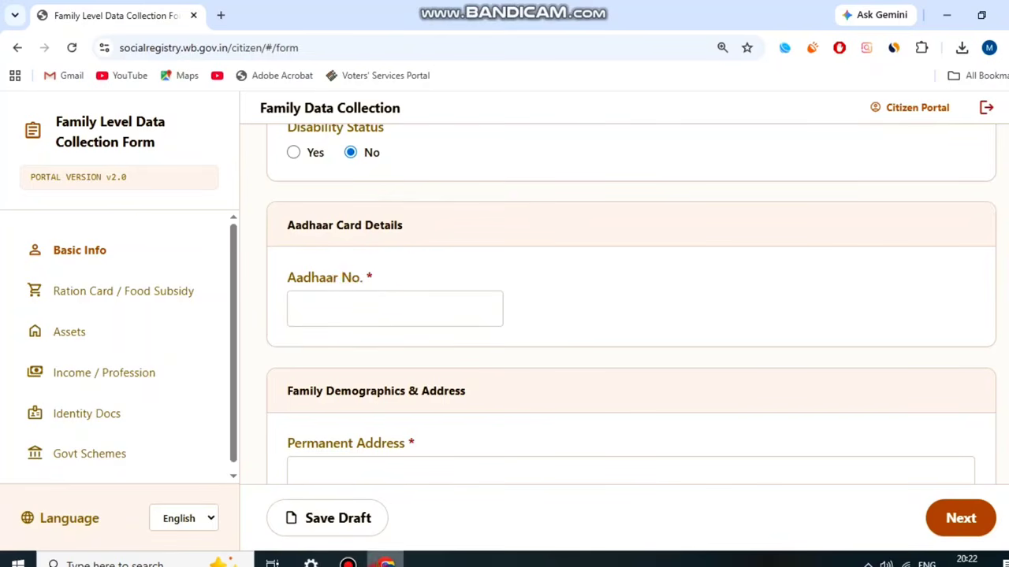
{"action": "left_click", "coordinate": [347, 562]}
{"action": "left_click", "coordinate": [418, 92]}
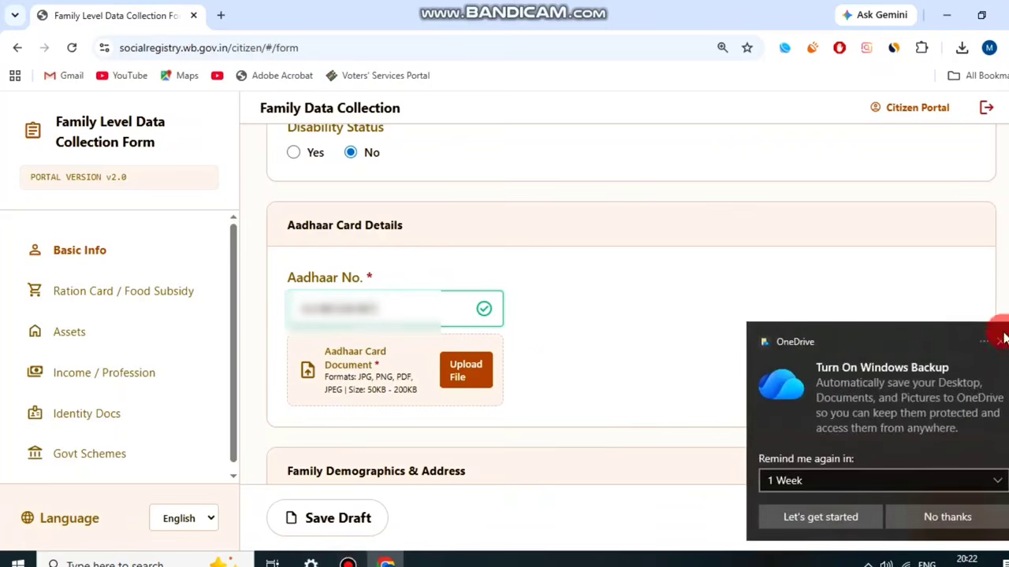
{"action": "left_click", "coordinate": [1000, 340]}
{"action": "left_click", "coordinate": [348, 562]}
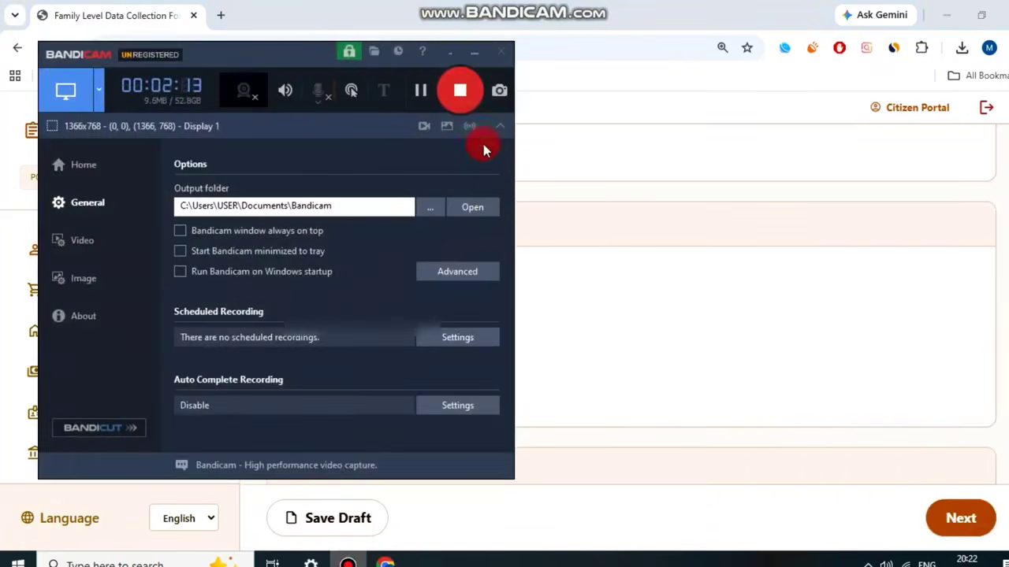
{"action": "left_click", "coordinate": [424, 93]}
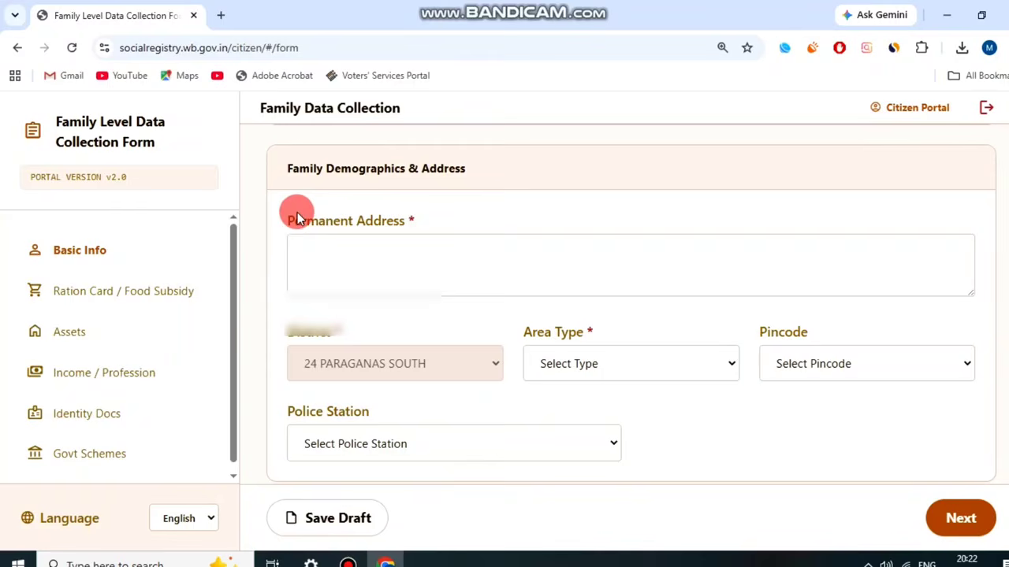
{"action": "left_click_drag", "start_coordinate": [290, 216], "coordinate": [450, 217]}
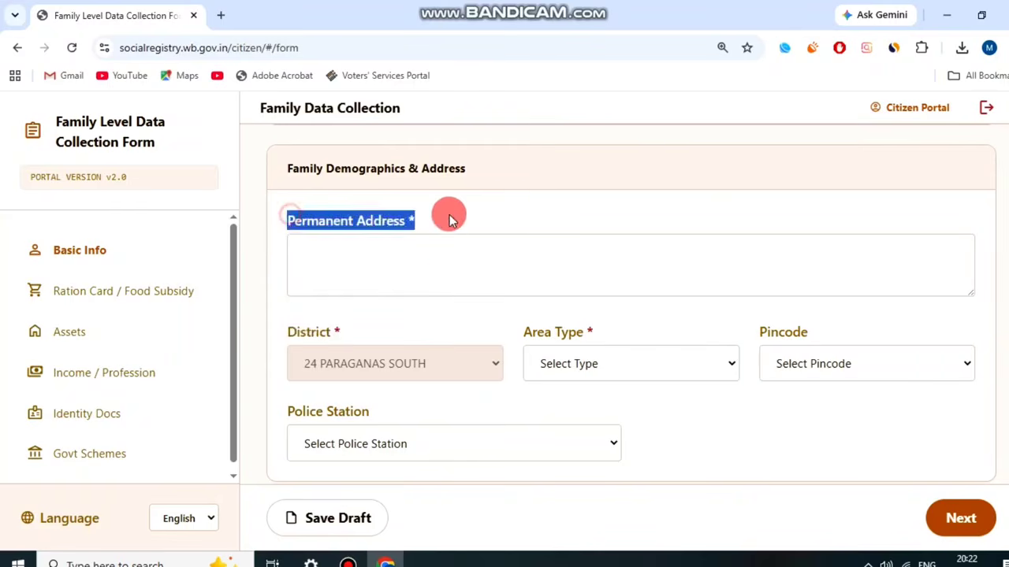
{"action": "left_click", "coordinate": [455, 214]}
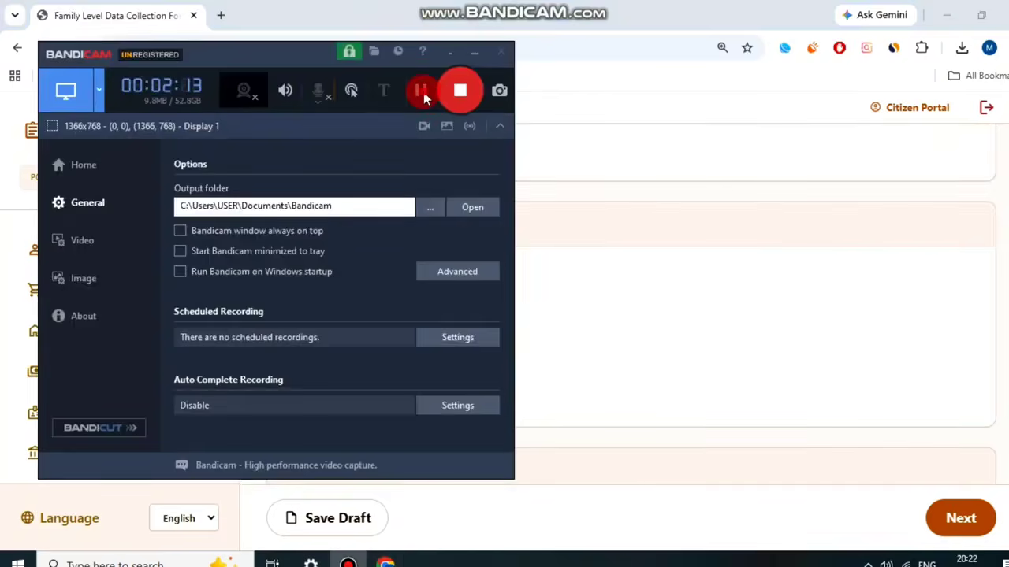
{"action": "left_click", "coordinate": [424, 94]}
{"action": "left_click_drag", "start_coordinate": [290, 220], "coordinate": [454, 214]}
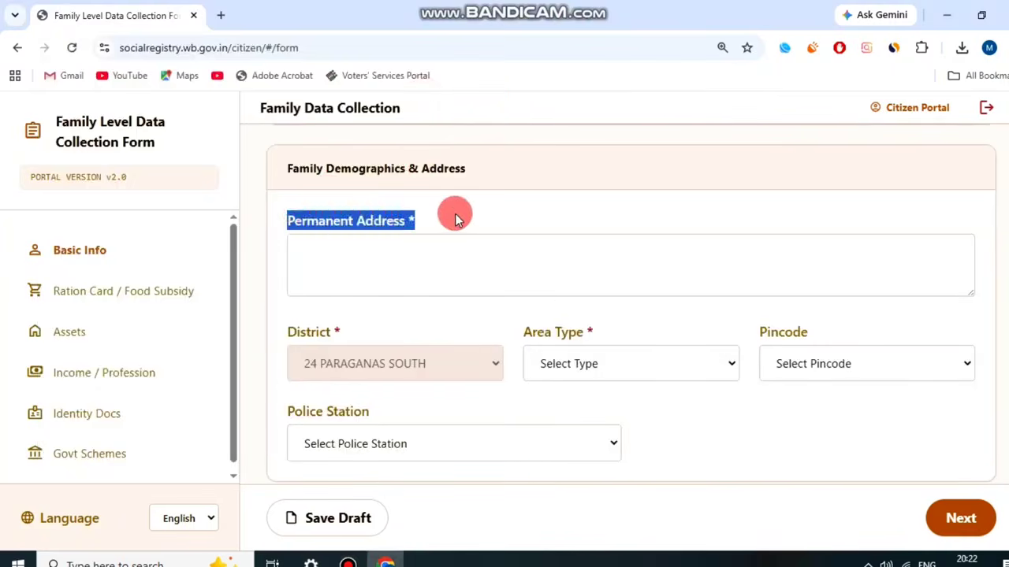
{"action": "left_click", "coordinate": [439, 252]}
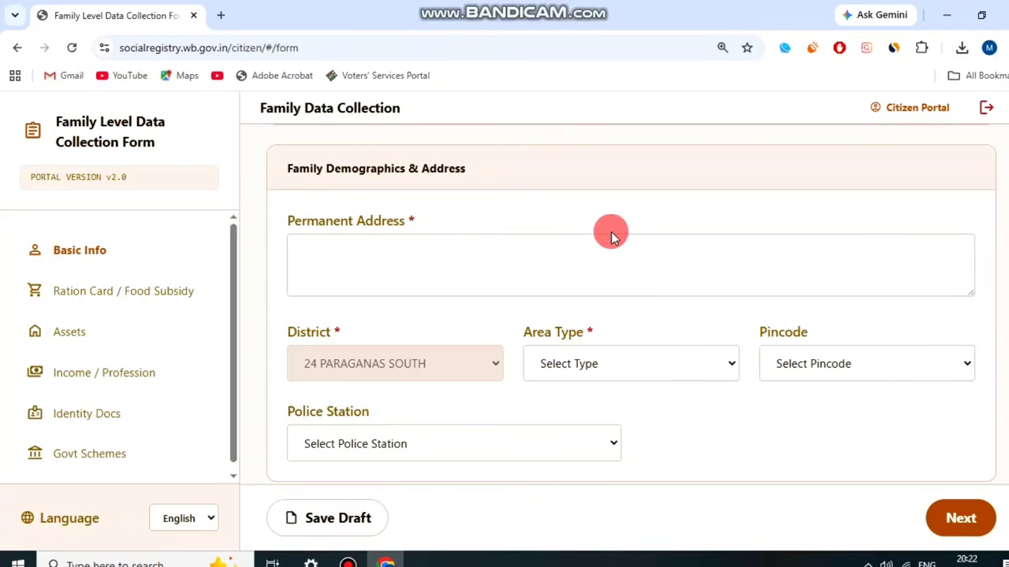
Set the Area Type to Rural and select the family's pincode under Family Demographics & Address.
{"action": "left_click_drag", "start_coordinate": [527, 332], "coordinate": [664, 361]}
{"action": "left_click", "coordinate": [666, 361]}
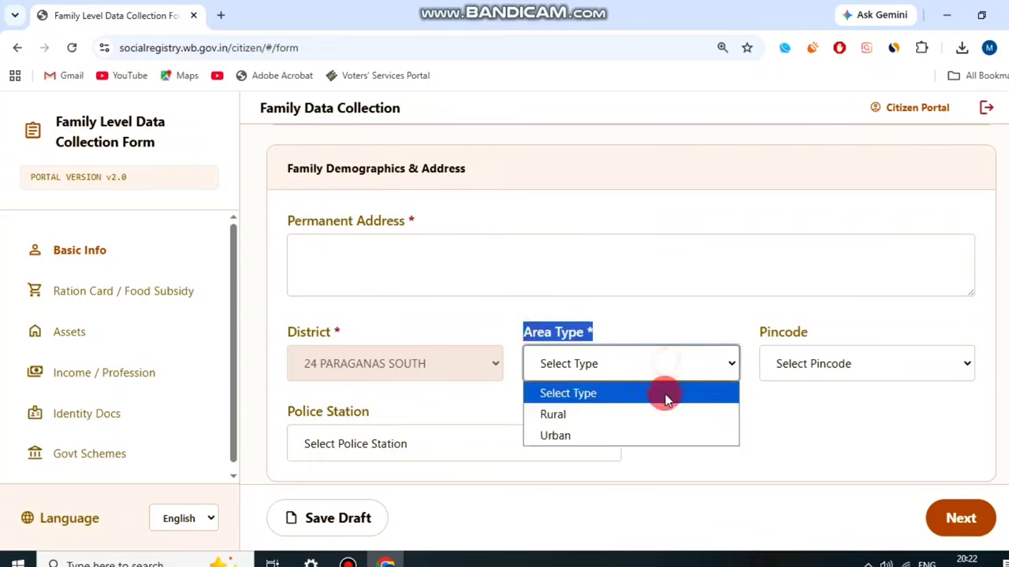
{"action": "left_click", "coordinate": [596, 414]}
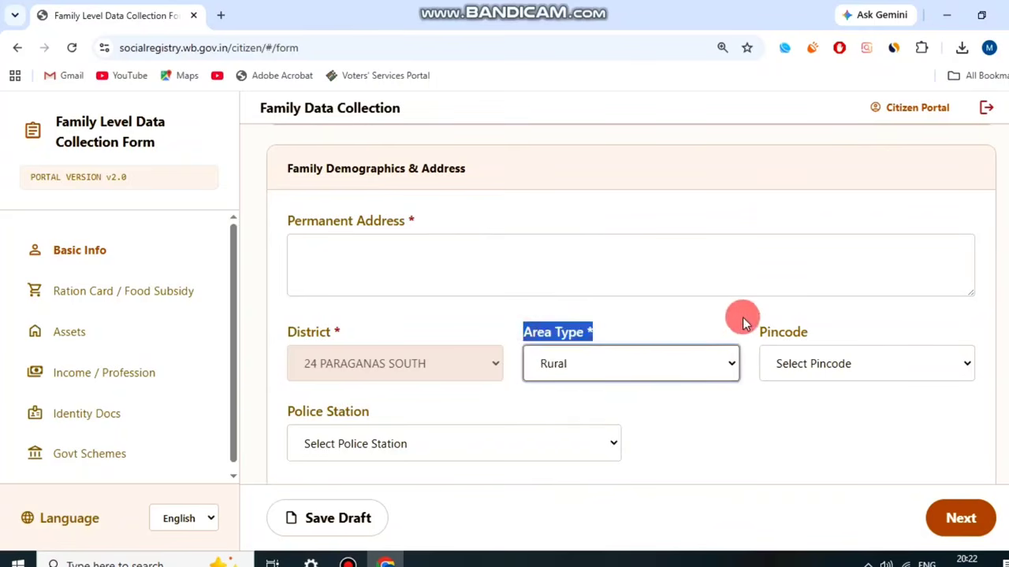
{"action": "left_click_drag", "start_coordinate": [746, 329], "coordinate": [861, 345]}
{"action": "left_click", "coordinate": [853, 364]}
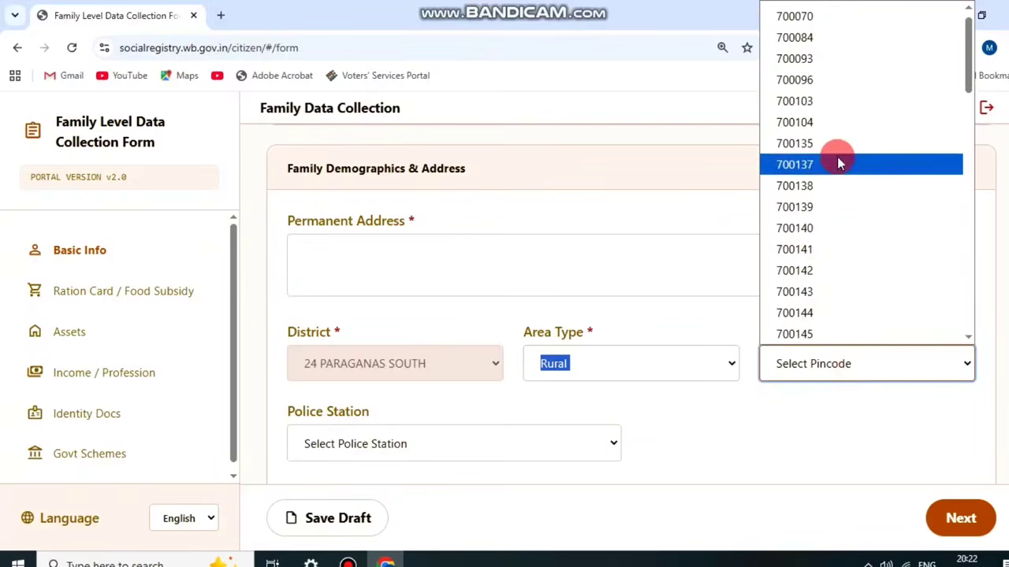
{"action": "scroll", "coordinate": [840, 184], "scroll_direction": "down", "scroll_amount": 10}
{"action": "left_click", "coordinate": [843, 276]}
{"action": "left_click", "coordinate": [868, 391]}
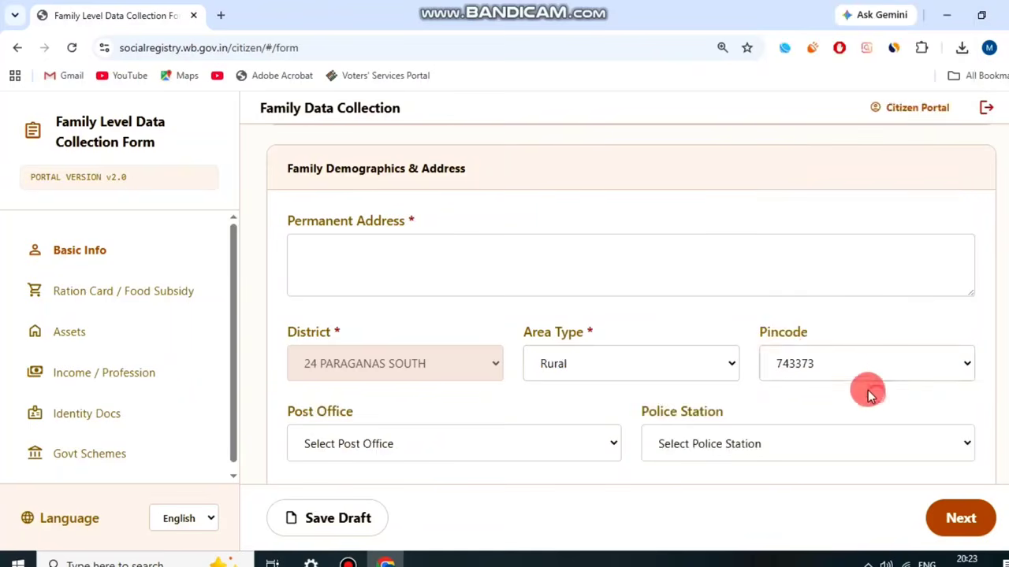
Select the family's post office and police station under Family Demographics & Address.
{"action": "scroll", "coordinate": [814, 343], "scroll_direction": "down", "scroll_amount": 1}
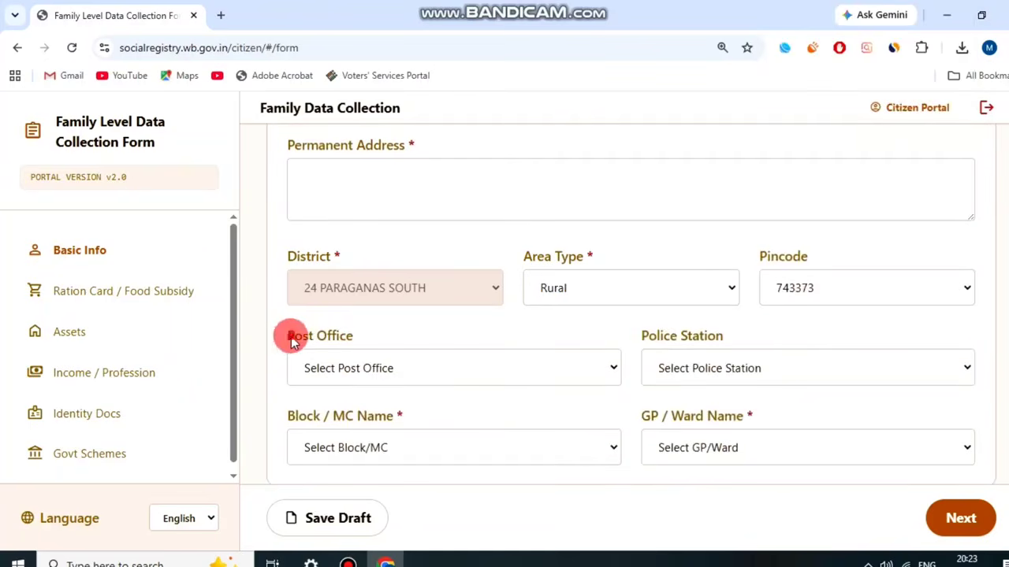
{"action": "left_click_drag", "start_coordinate": [286, 336], "coordinate": [390, 344]}
{"action": "left_click", "coordinate": [390, 345]}
{"action": "left_click", "coordinate": [391, 368]}
{"action": "scroll", "coordinate": [405, 185], "scroll_direction": "down", "scroll_amount": 5}
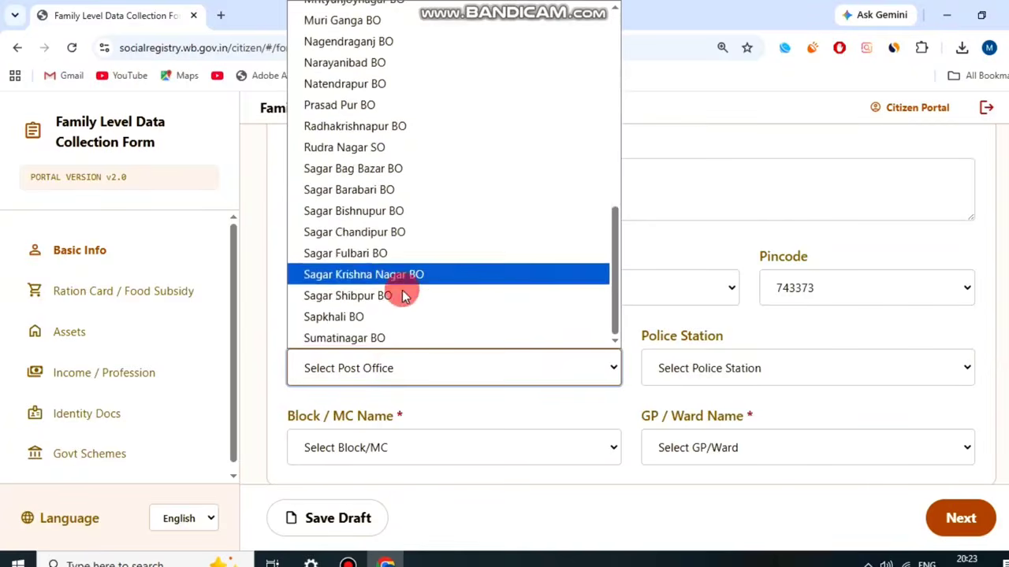
{"action": "left_click", "coordinate": [401, 284]}
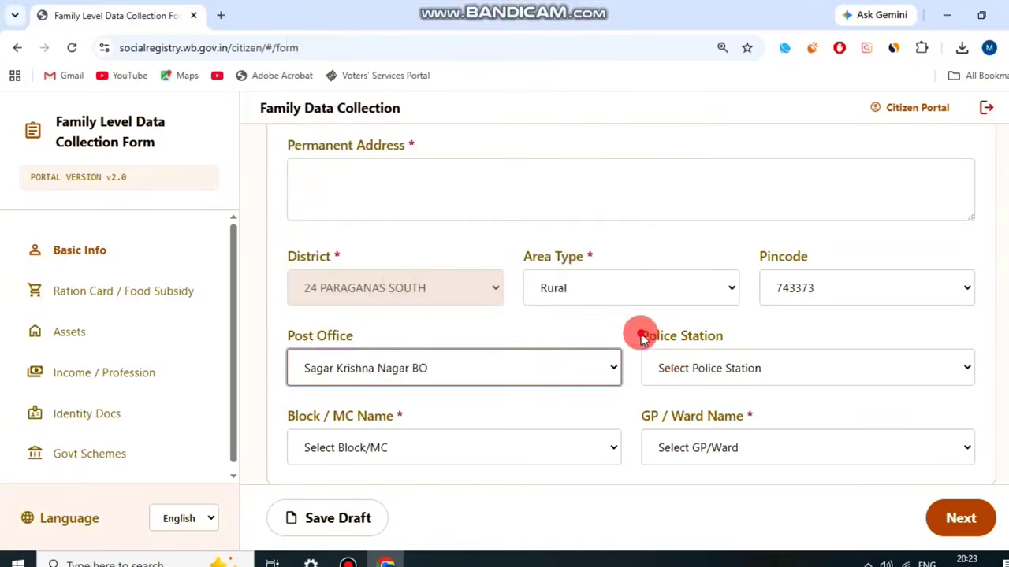
{"action": "left_click_drag", "start_coordinate": [639, 334], "coordinate": [772, 334]}
{"action": "left_click", "coordinate": [761, 364]}
{"action": "scroll", "coordinate": [720, 172], "scroll_direction": "down", "scroll_amount": 8}
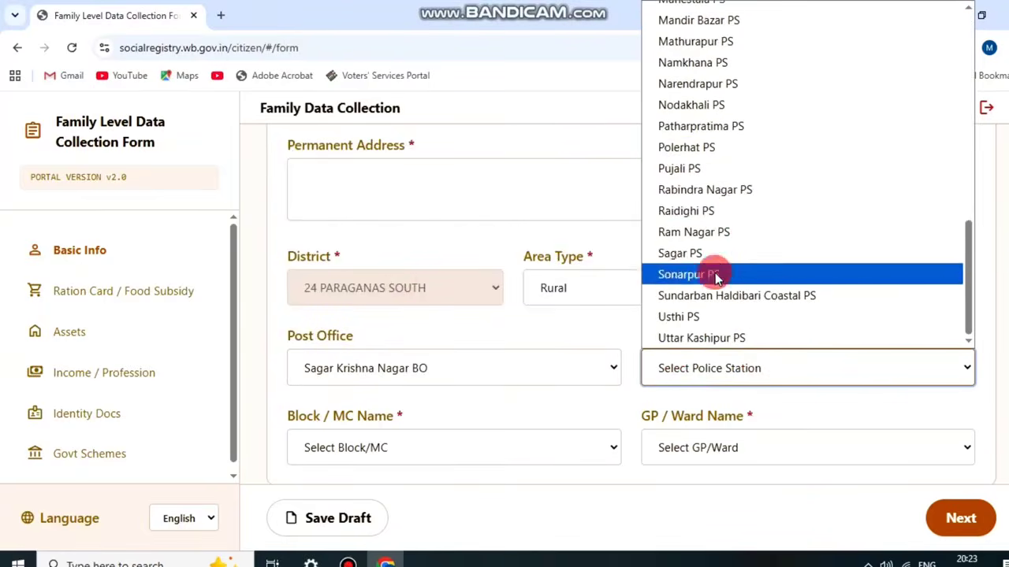
{"action": "left_click", "coordinate": [711, 252]}
{"action": "left_click", "coordinate": [631, 333]}
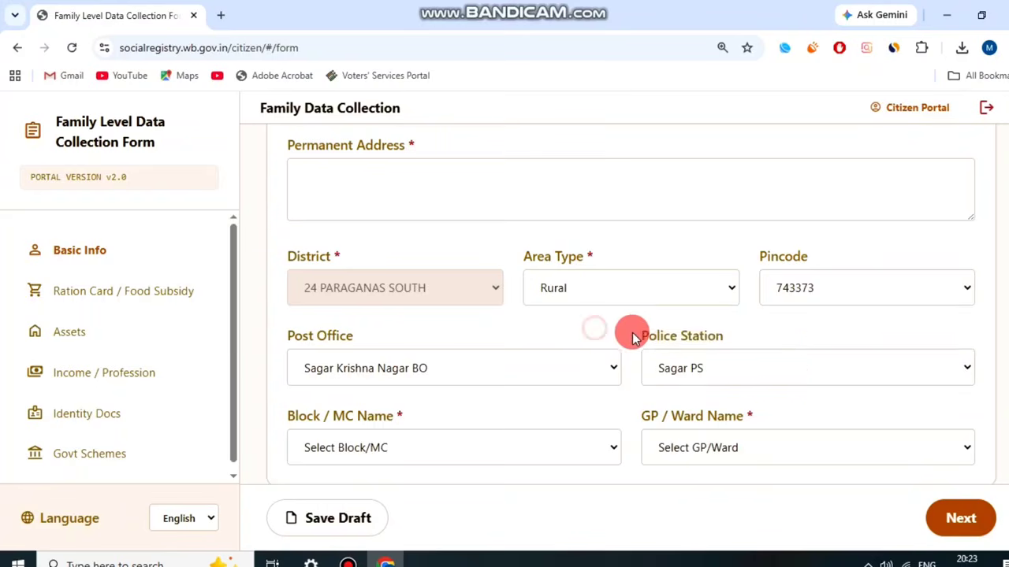
Select the family's Block / MC Name and the matching GP / Ward Name in the address section.
{"action": "scroll", "coordinate": [342, 347], "scroll_direction": "down", "scroll_amount": 1}
{"action": "left_click_drag", "start_coordinate": [292, 392], "coordinate": [469, 396]}
{"action": "left_click", "coordinate": [464, 407]}
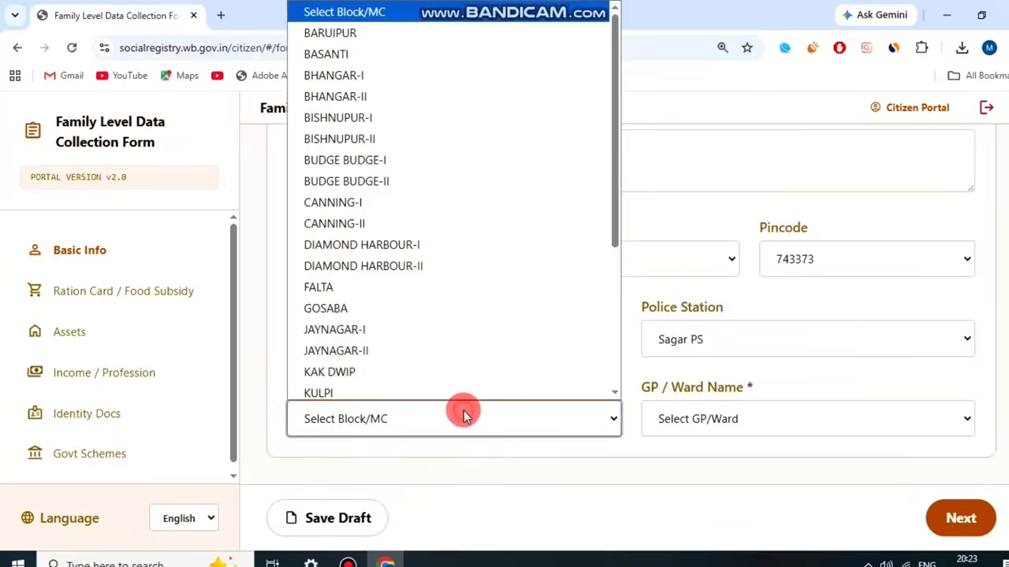
{"action": "scroll", "coordinate": [405, 165], "scroll_direction": "down", "scroll_amount": 4}
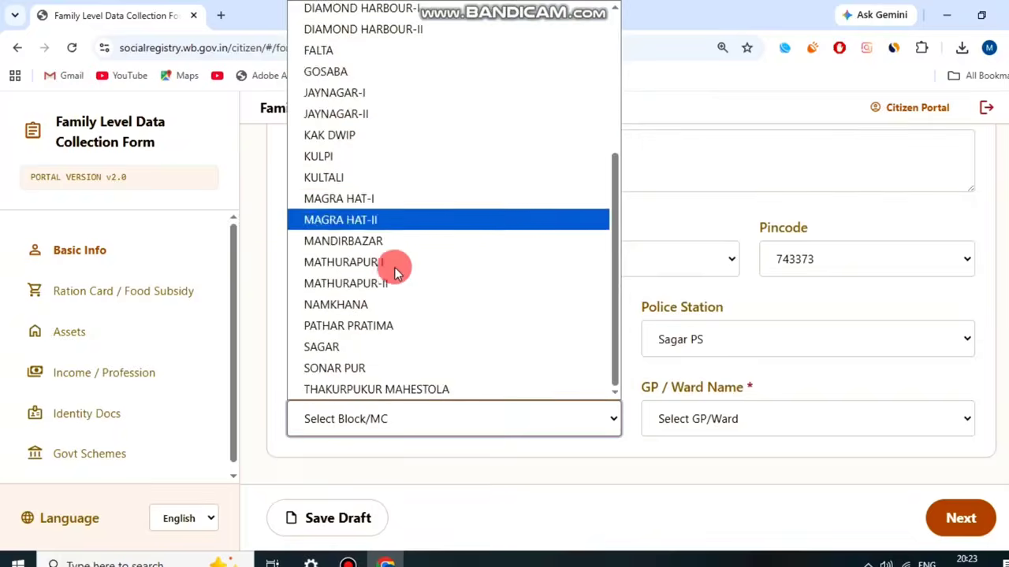
{"action": "left_click", "coordinate": [354, 347]}
{"action": "left_click", "coordinate": [506, 375]}
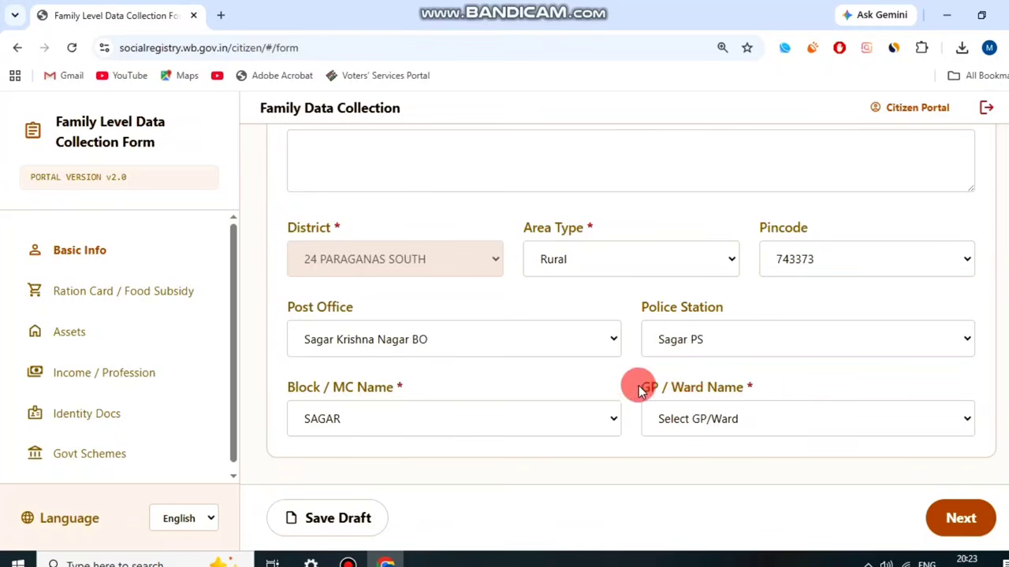
{"action": "left_click_drag", "start_coordinate": [637, 385], "coordinate": [829, 393]}
{"action": "left_click", "coordinate": [806, 405]}
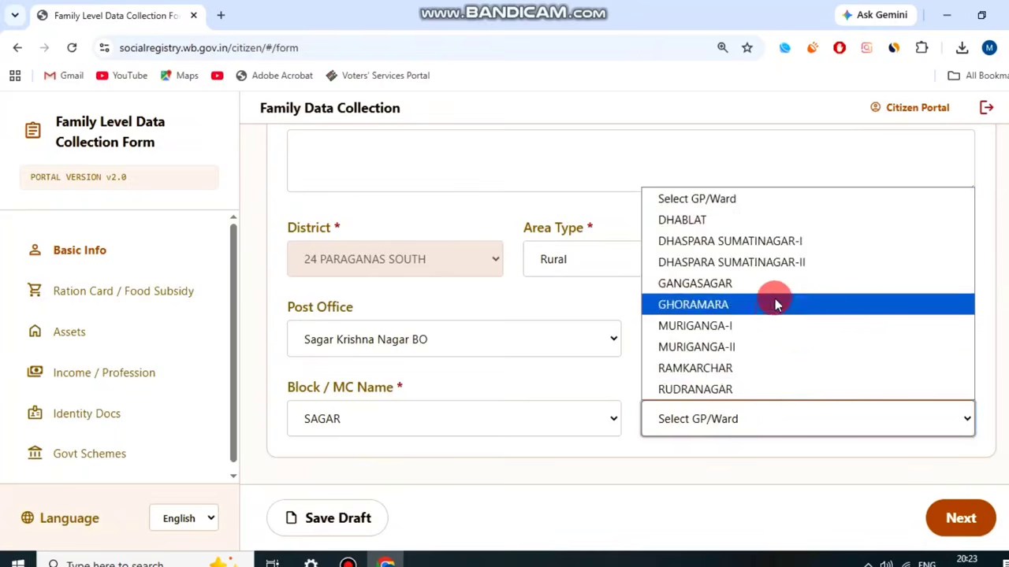
{"action": "left_click", "coordinate": [754, 368]}
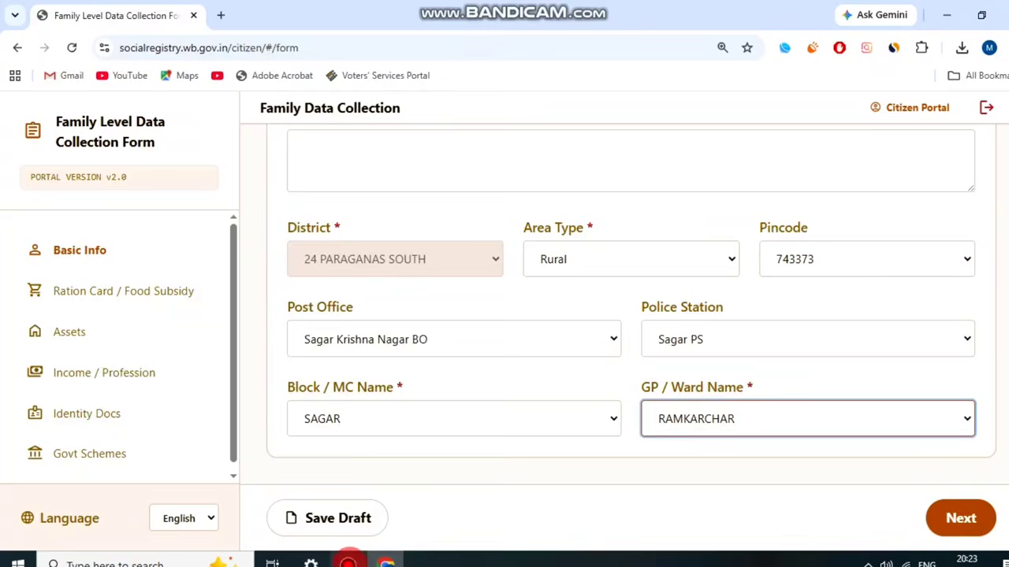
{"action": "left_click", "coordinate": [348, 562]}
{"action": "left_click", "coordinate": [424, 96]}
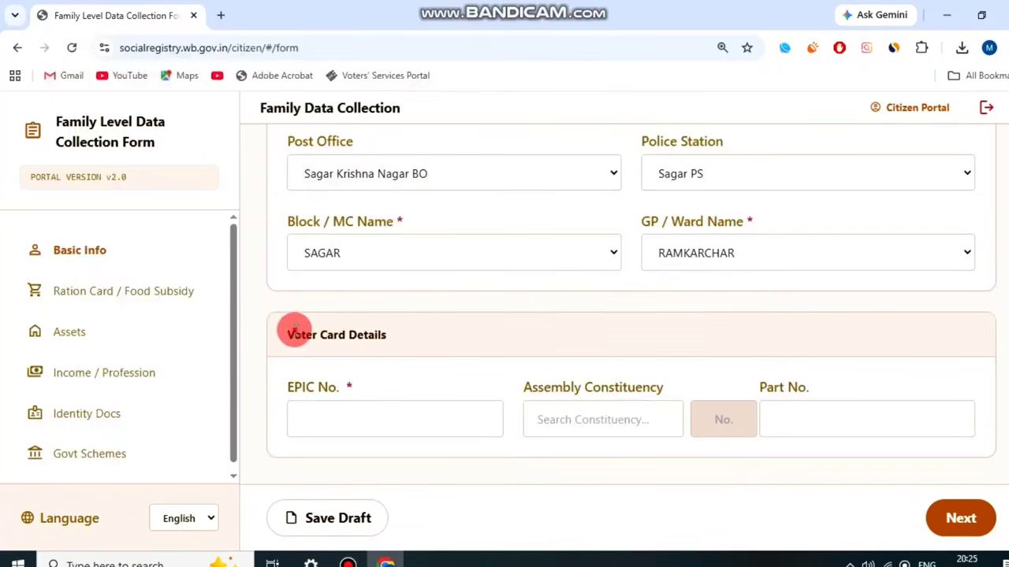
Review the Voter Card Details section's EPIC No., Assembly Constituency and Part No. fields.
{"action": "left_click_drag", "start_coordinate": [294, 331], "coordinate": [426, 329]}
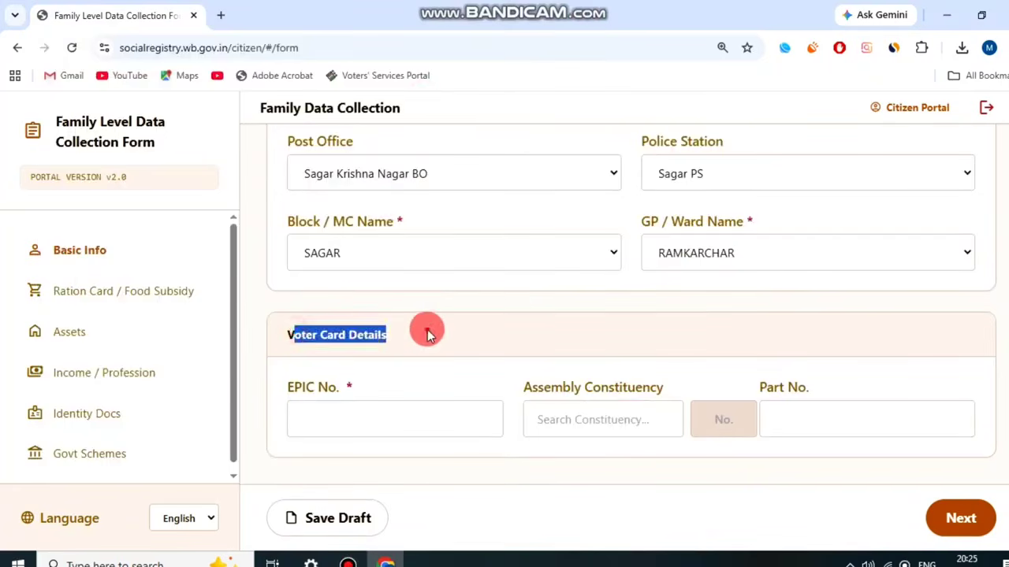
{"action": "left_click", "coordinate": [318, 402]}
{"action": "left_click_drag", "start_coordinate": [296, 389], "coordinate": [383, 387]}
{"action": "left_click", "coordinate": [384, 387]}
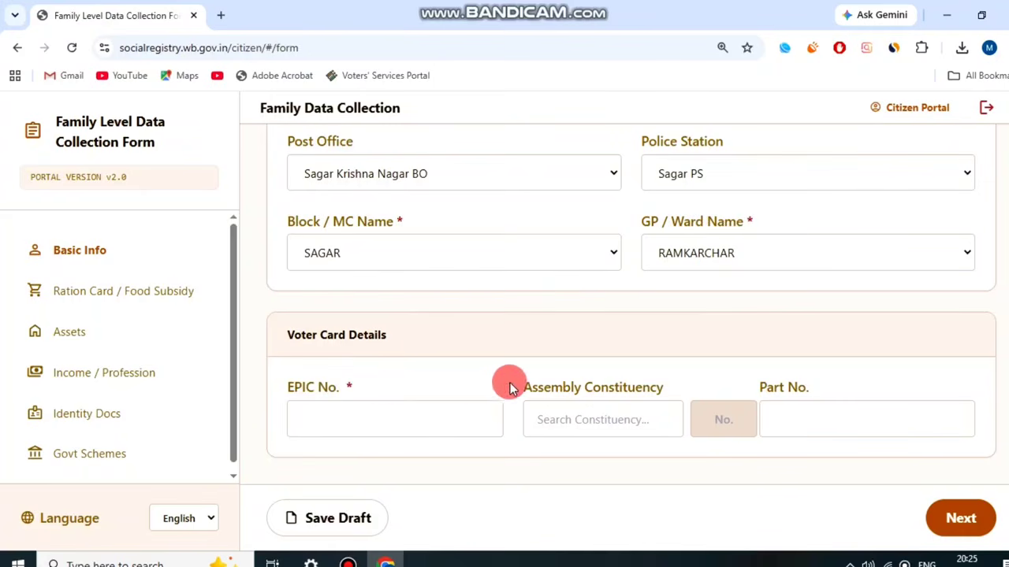
{"action": "left_click_drag", "start_coordinate": [526, 386], "coordinate": [644, 387]}
{"action": "left_click", "coordinate": [644, 386]}
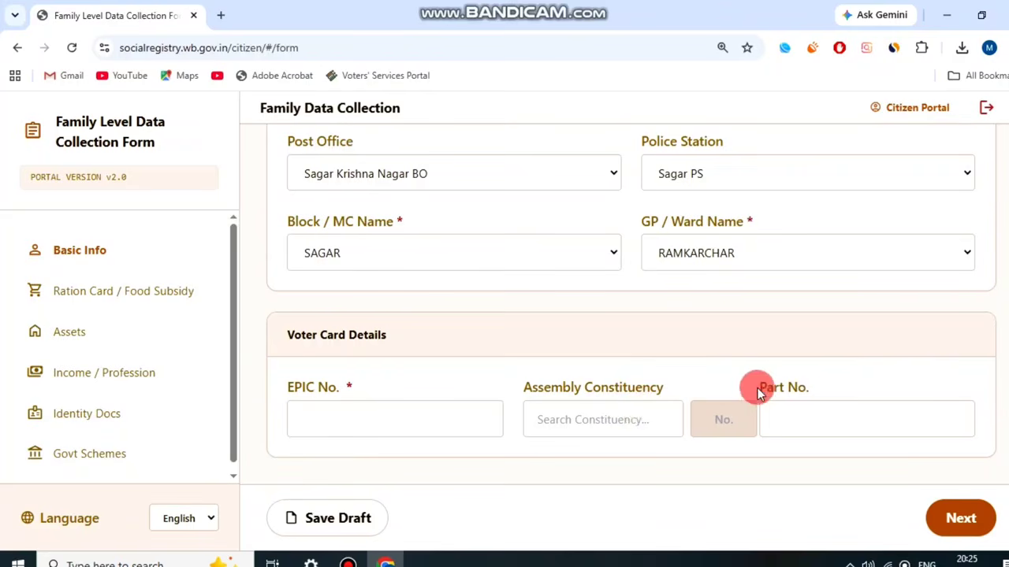
{"action": "left_click_drag", "start_coordinate": [761, 386], "coordinate": [871, 379]}
{"action": "left_click", "coordinate": [871, 379]}
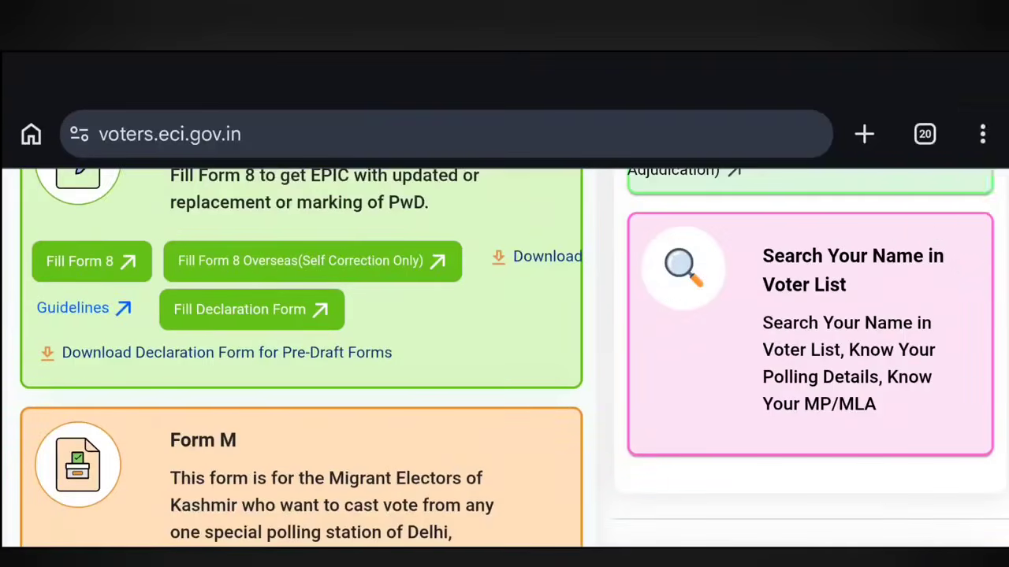
Switch to the voters.eci.gov.in site and open Search Your Name in Voter List at its EPIC search form.
{"action": "left_click_drag", "start_coordinate": [611, 496], "coordinate": [724, 343]}
{"action": "left_click", "coordinate": [561, 374]}
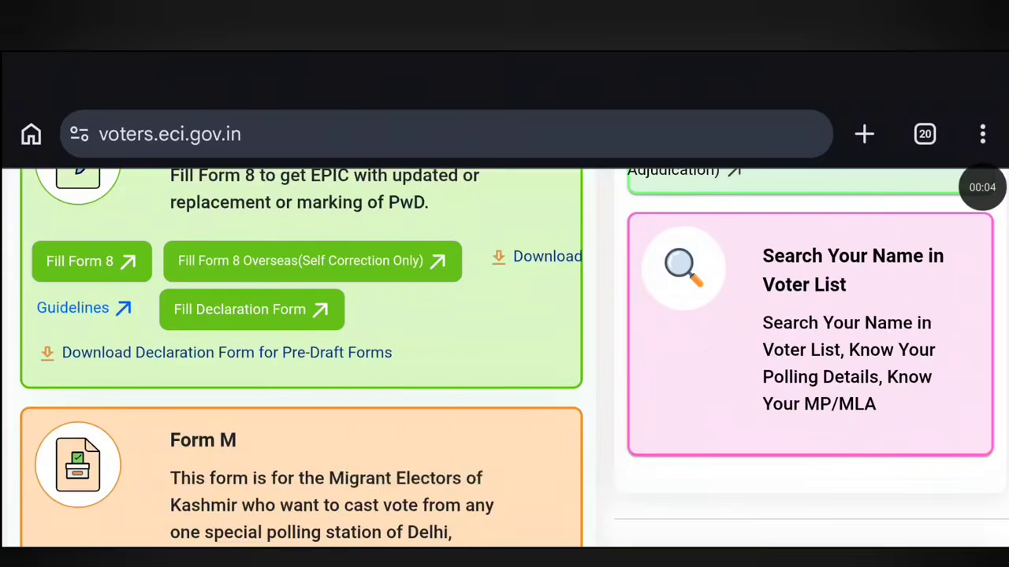
{"action": "left_click", "coordinate": [810, 334]}
{"action": "left_click", "coordinate": [982, 188]}
{"action": "left_click", "coordinate": [982, 110]}
{"action": "scroll", "coordinate": [505, 355], "scroll_direction": "down", "scroll_amount": 2}
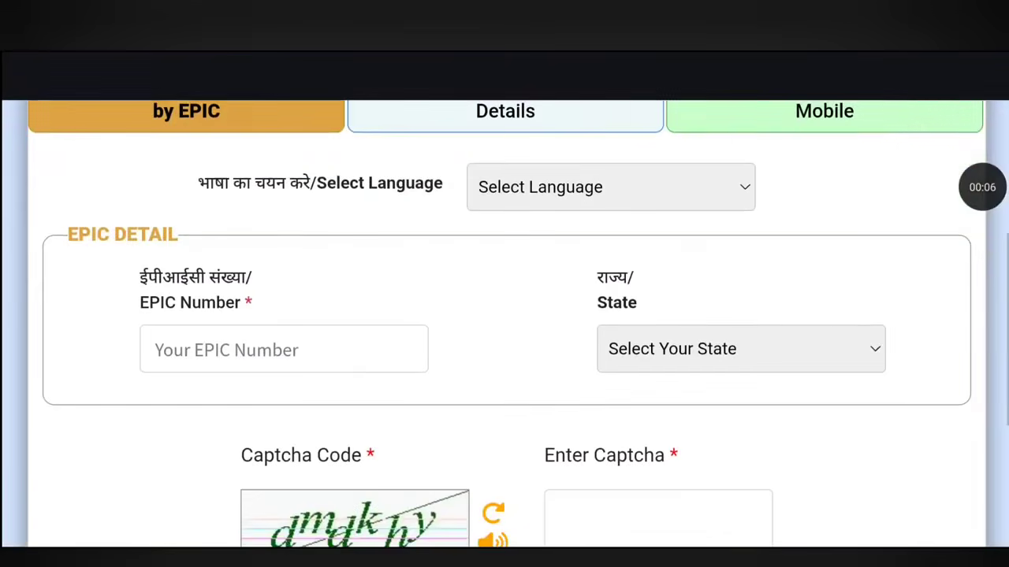
Search the voter list by the voter's EPIC number, using the displayed captcha.
{"action": "left_click", "coordinate": [982, 188]}
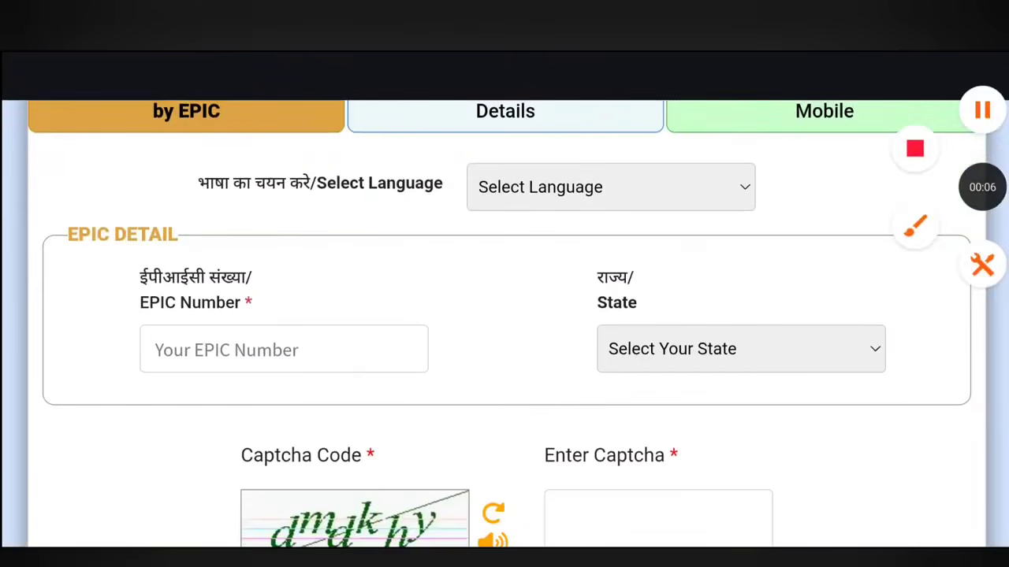
{"action": "left_click", "coordinate": [914, 227]}
{"action": "left_click_drag", "start_coordinate": [426, 228], "coordinate": [331, 326]}
{"action": "left_click", "coordinate": [560, 374]}
{"action": "scroll", "coordinate": [504, 315], "scroll_direction": "down", "scroll_amount": 3}
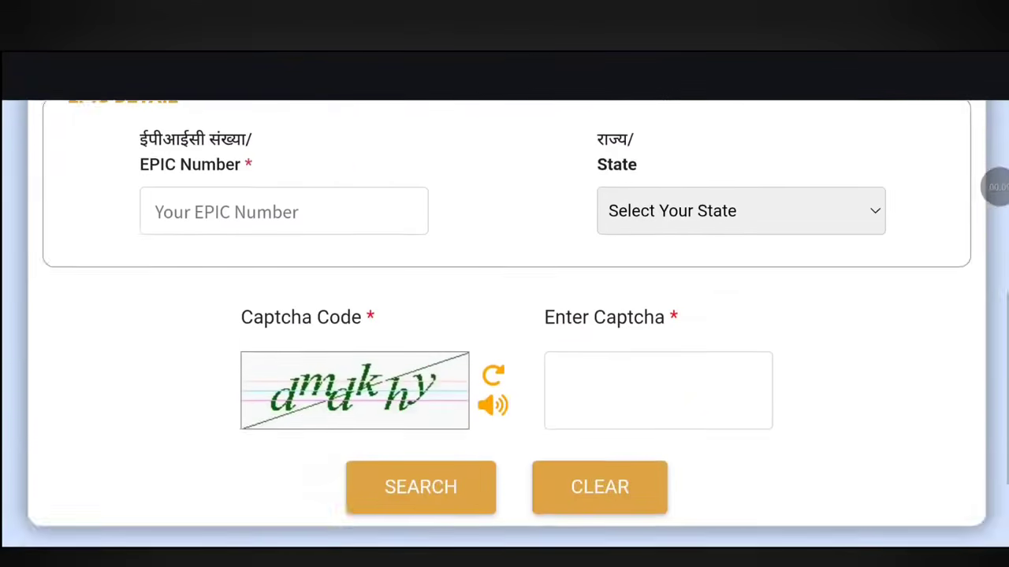
{"action": "left_click", "coordinate": [982, 188]}
{"action": "left_click", "coordinate": [919, 226]}
{"action": "left_click_drag", "start_coordinate": [769, 201], "coordinate": [678, 279]}
{"action": "left_click_drag", "start_coordinate": [530, 467], "coordinate": [848, 494]}
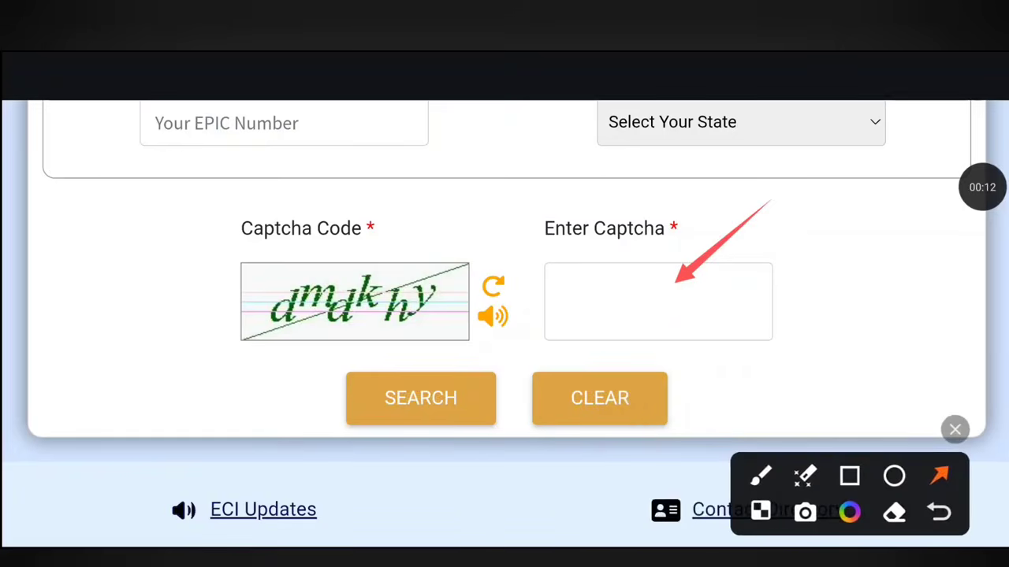
{"action": "left_click_drag", "start_coordinate": [237, 415], "coordinate": [342, 408]}
{"action": "left_click", "coordinate": [954, 429]}
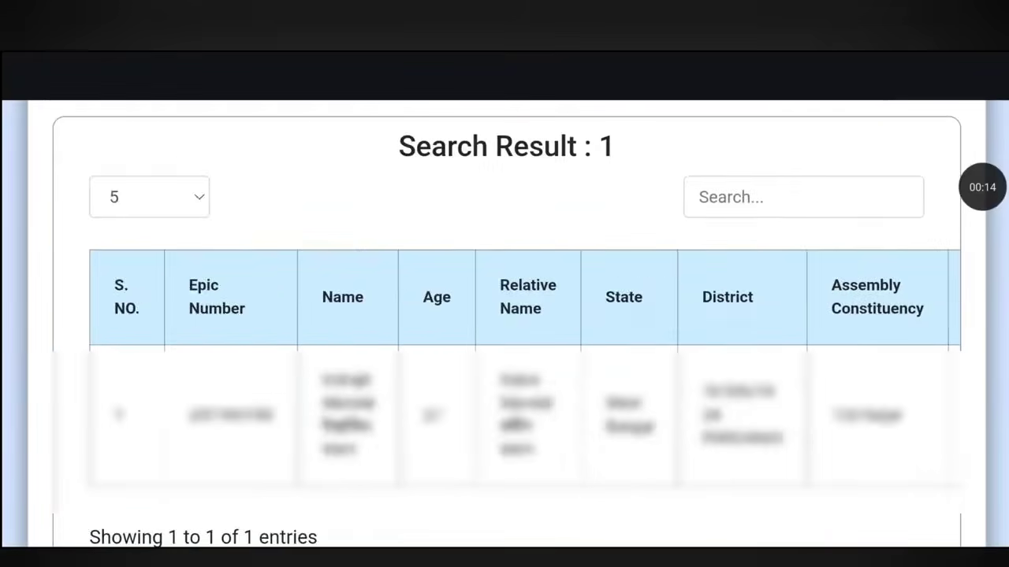
Examine the Assembly Constituency, Part and Part Serial Number columns of the voter search result.
{"action": "scroll", "coordinate": [505, 355], "scroll_direction": "right", "scroll_amount": 10}
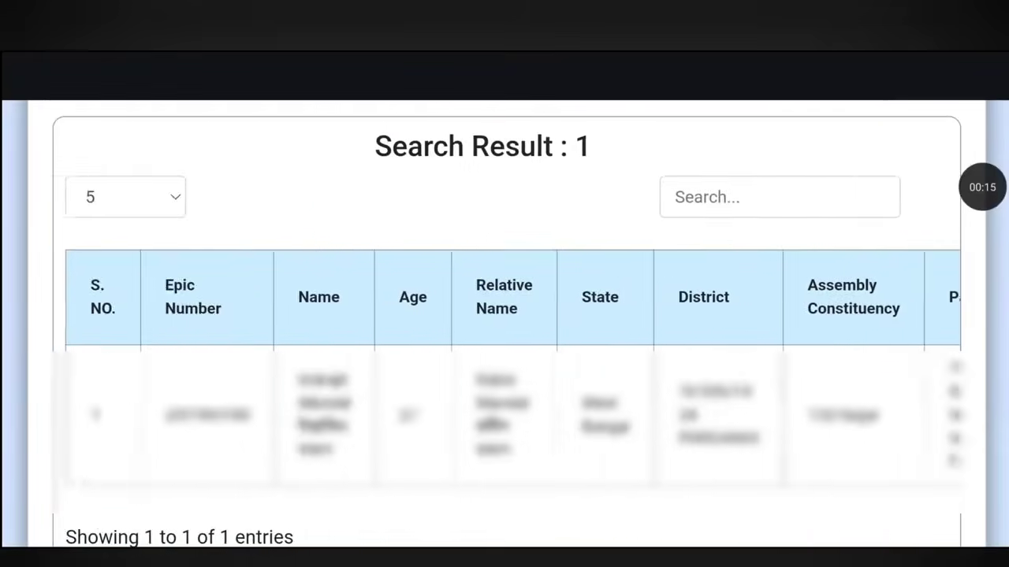
{"action": "left_click", "coordinate": [982, 187]}
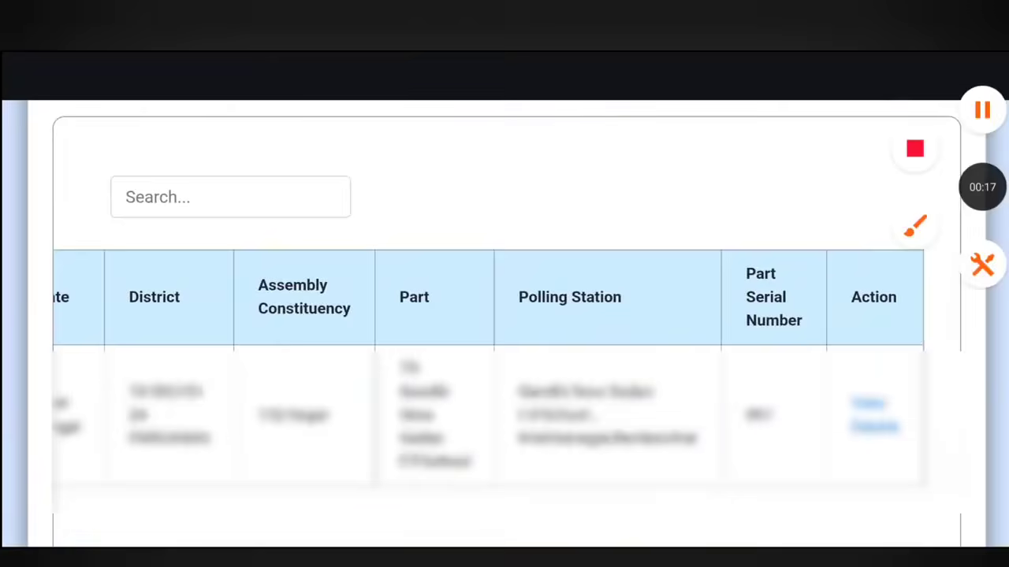
{"action": "left_click", "coordinate": [915, 226]}
{"action": "mouse_move", "coordinate": [215, 245]}
{"action": "left_mouse_down"}
{"action": "mouse_move", "coordinate": [355, 483]}
{"action": "mouse_move", "coordinate": [378, 496]}
{"action": "mouse_move", "coordinate": [497, 500]}
{"action": "left_mouse_up"}
{"action": "mouse_move", "coordinate": [704, 245]}
{"action": "left_mouse_down"}
{"action": "mouse_move", "coordinate": [738, 412]}
{"action": "mouse_move", "coordinate": [803, 473]}
{"action": "mouse_move", "coordinate": [823, 473]}
{"action": "left_mouse_up"}
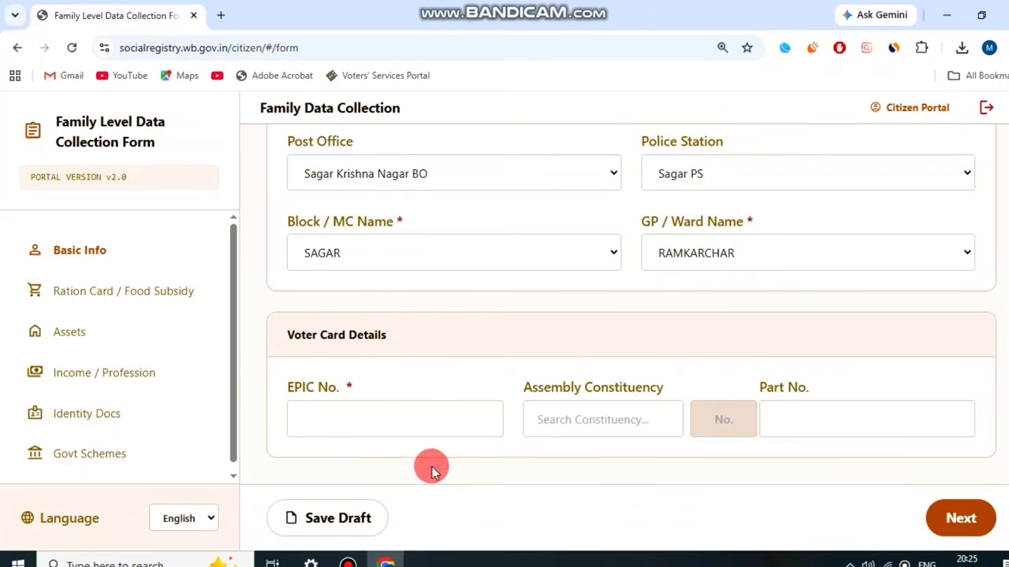
{"action": "left_click", "coordinate": [348, 562]}
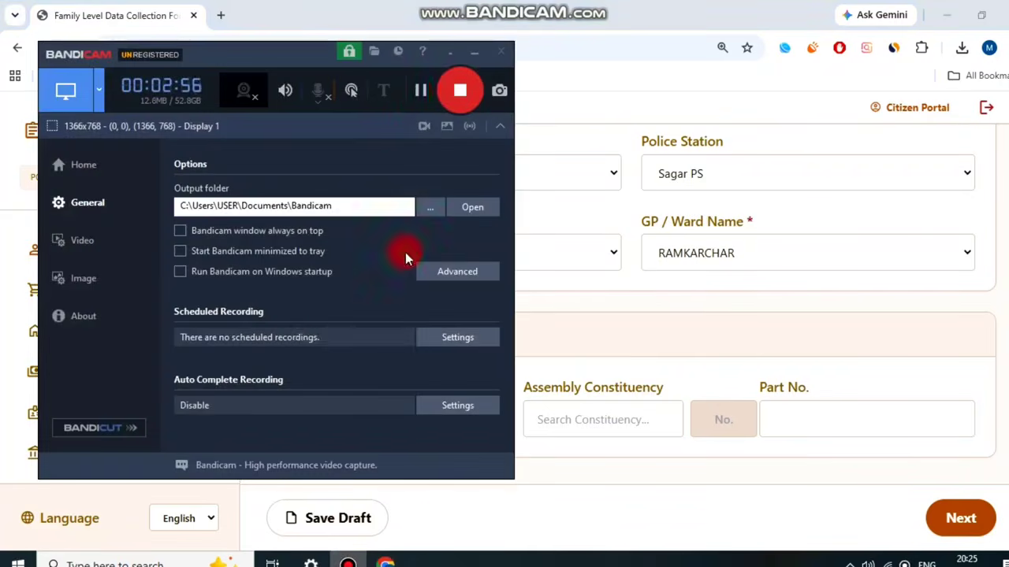
{"action": "left_click", "coordinate": [420, 92]}
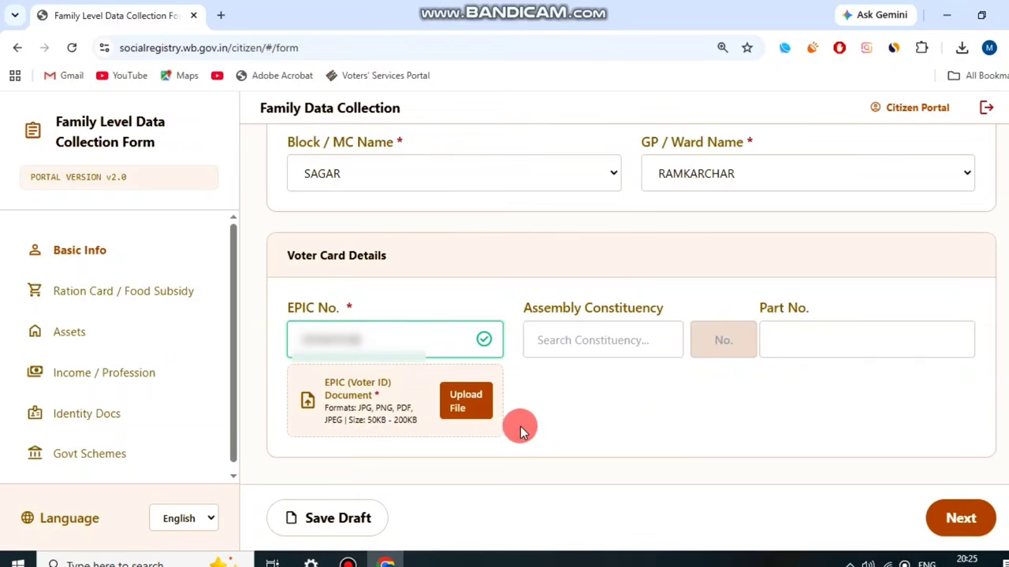
Set the Assembly Constituency to 26 - Siliguri in the Voter Card Details section.
{"action": "left_click", "coordinate": [580, 339]}
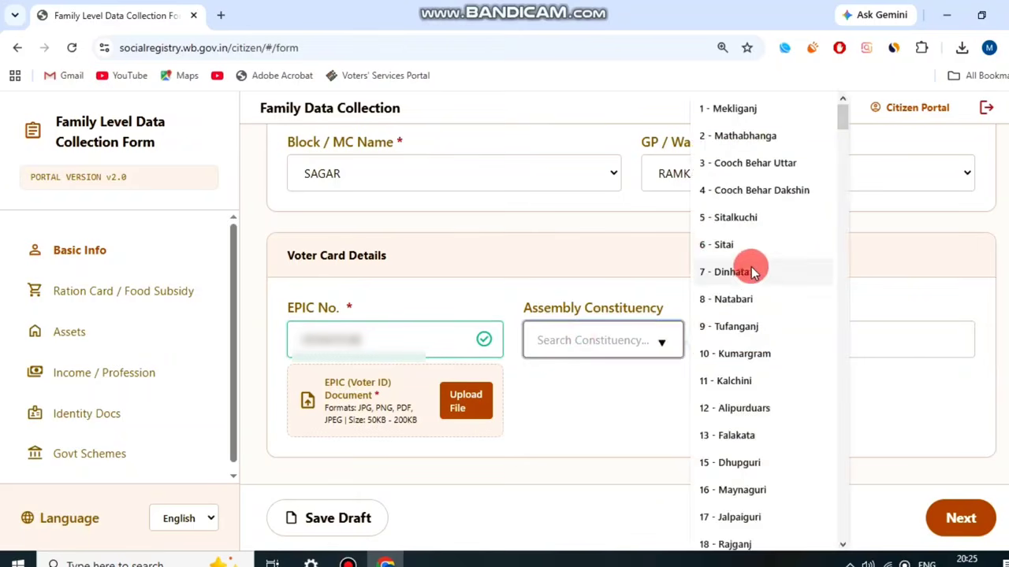
{"action": "scroll", "coordinate": [751, 271], "scroll_direction": "down", "scroll_amount": 6}
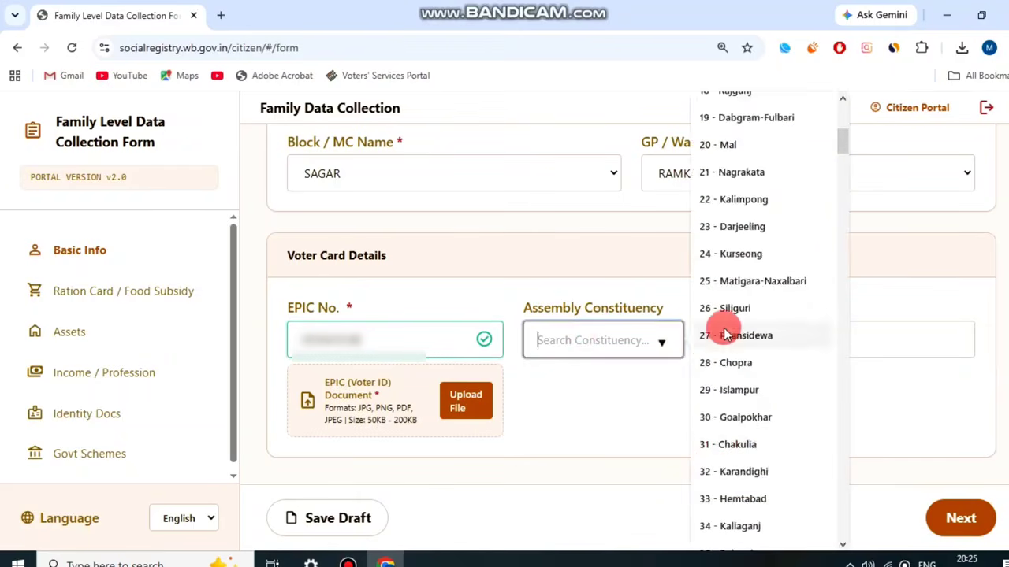
{"action": "left_click", "coordinate": [737, 311]}
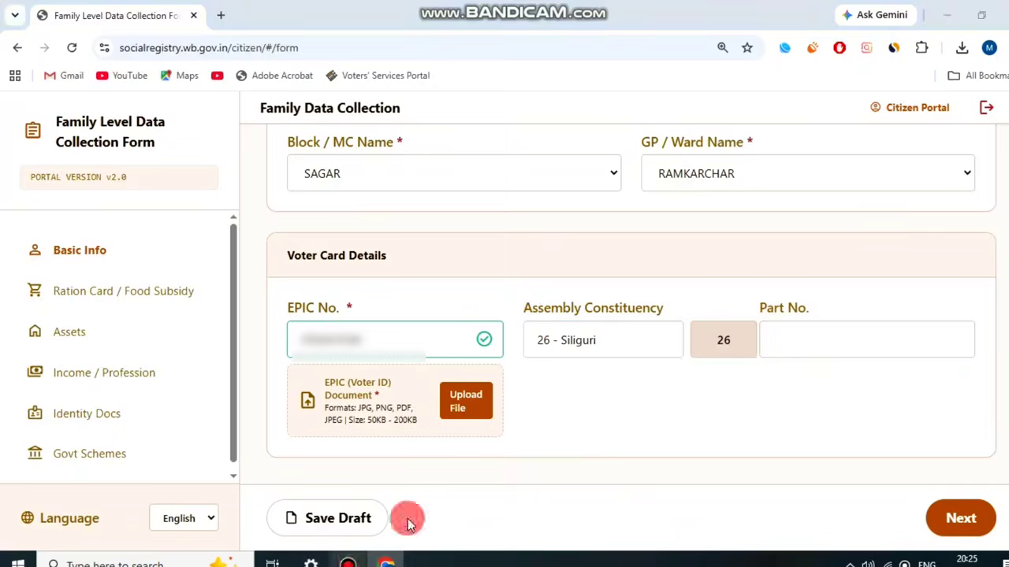
{"action": "left_click", "coordinate": [418, 90]}
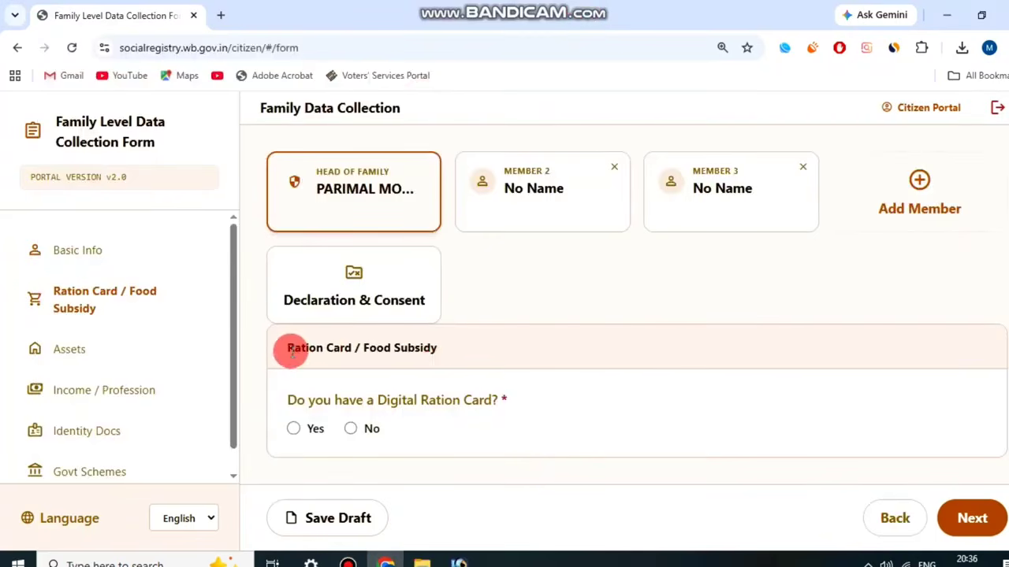
Answer Yes to having a Digital Ration Card in the head of family's Ration Card / Food Subsidy section.
{"action": "left_click_drag", "start_coordinate": [289, 349], "coordinate": [475, 354]}
{"action": "left_click", "coordinate": [475, 353]}
{"action": "left_click_drag", "start_coordinate": [288, 402], "coordinate": [538, 386]}
{"action": "left_click", "coordinate": [539, 385]}
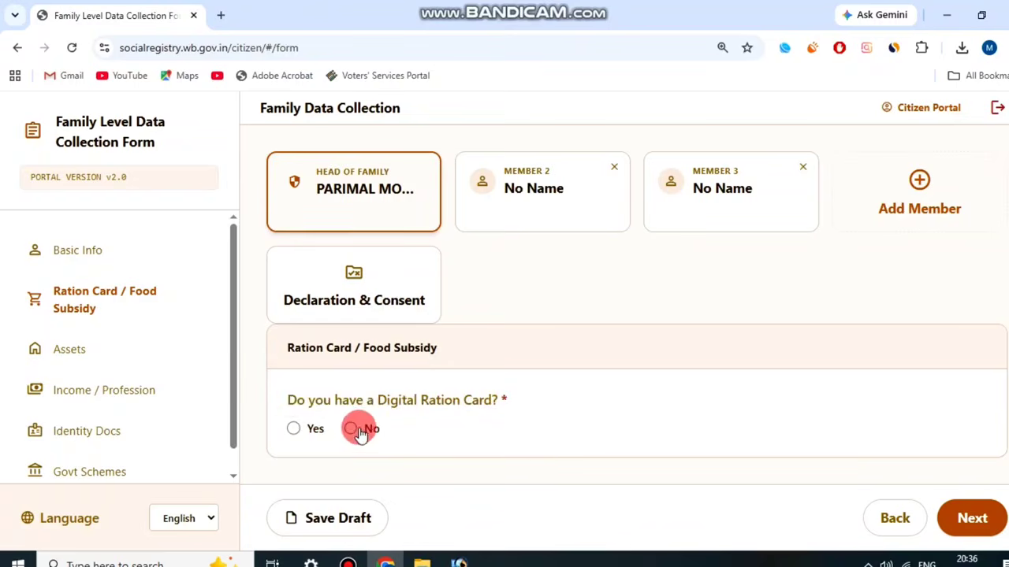
{"action": "left_click", "coordinate": [290, 434]}
{"action": "left_click", "coordinate": [351, 432]}
{"action": "left_click", "coordinate": [300, 433]}
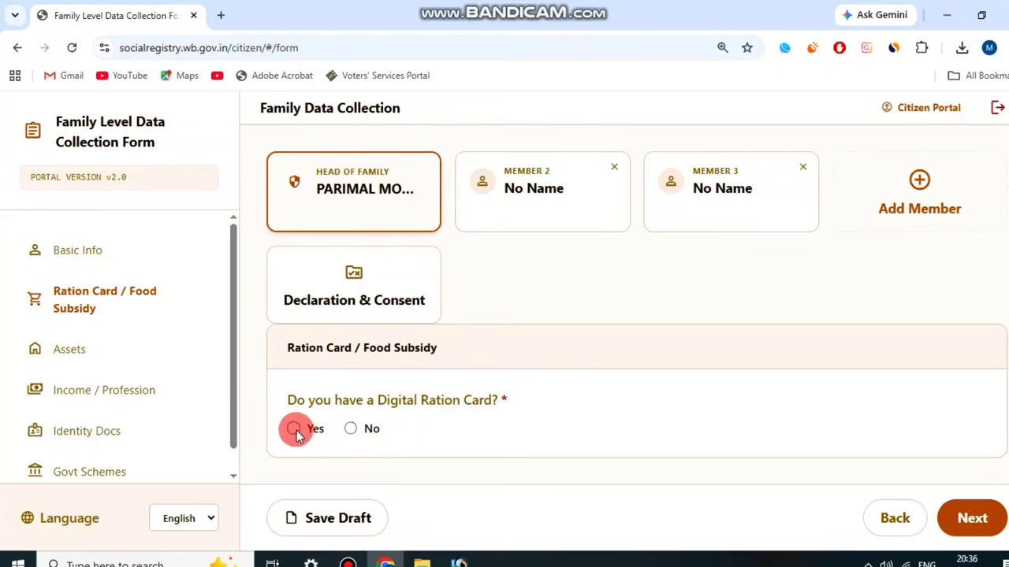
Set the Digital Ration Card Type to RKSY1 and review the required Ration Card No. field.
{"action": "scroll", "coordinate": [432, 387], "scroll_direction": "down", "scroll_amount": 2}
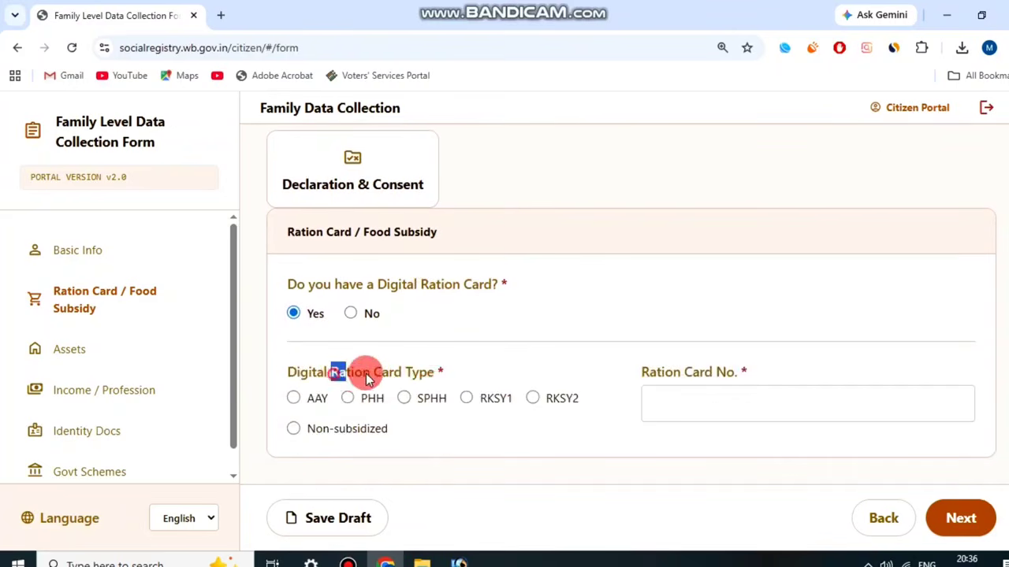
{"action": "left_click_drag", "start_coordinate": [367, 378], "coordinate": [428, 372]}
{"action": "left_click", "coordinate": [429, 371]}
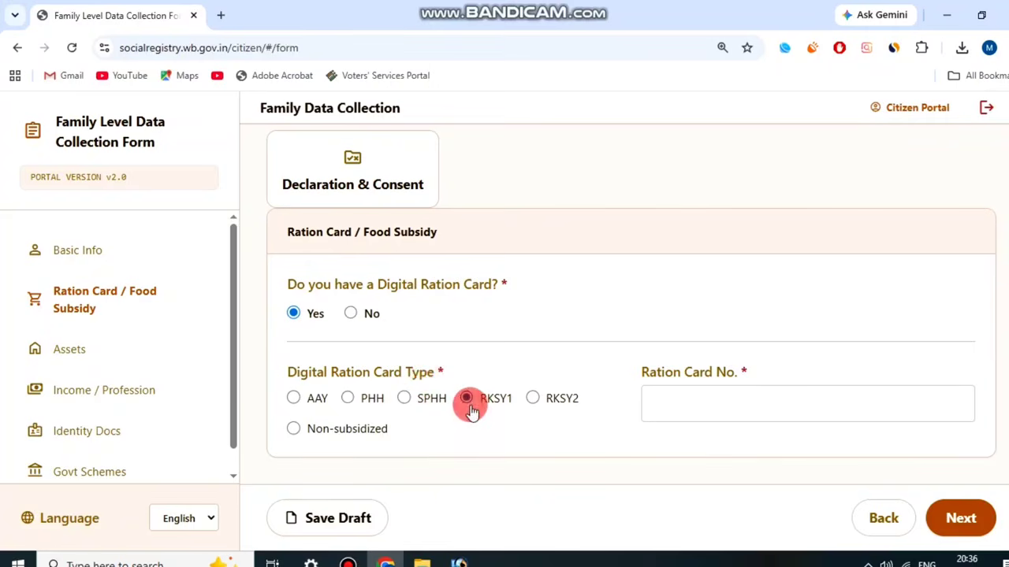
{"action": "left_click_drag", "start_coordinate": [637, 377], "coordinate": [777, 371]}
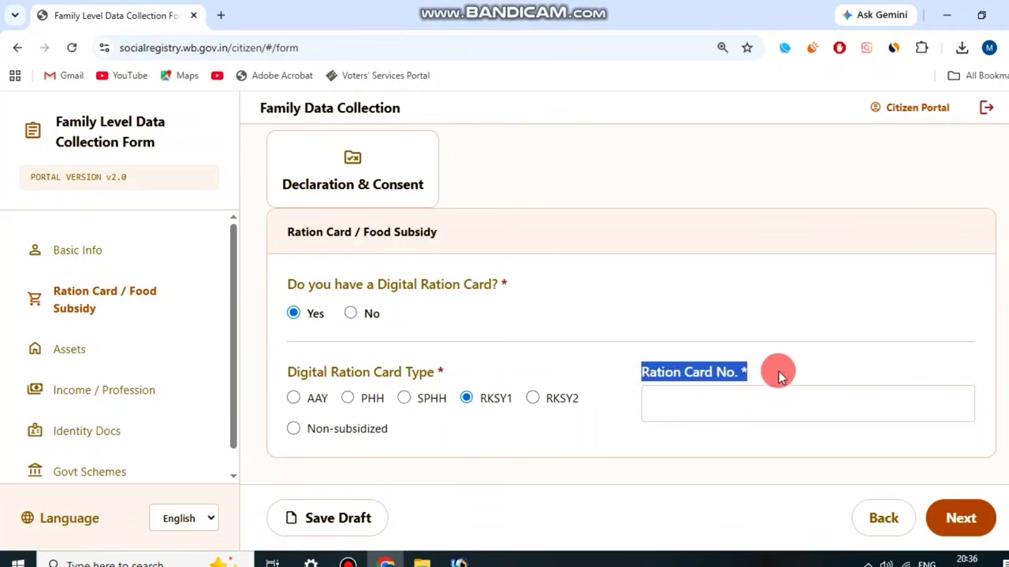
{"action": "left_click", "coordinate": [777, 371]}
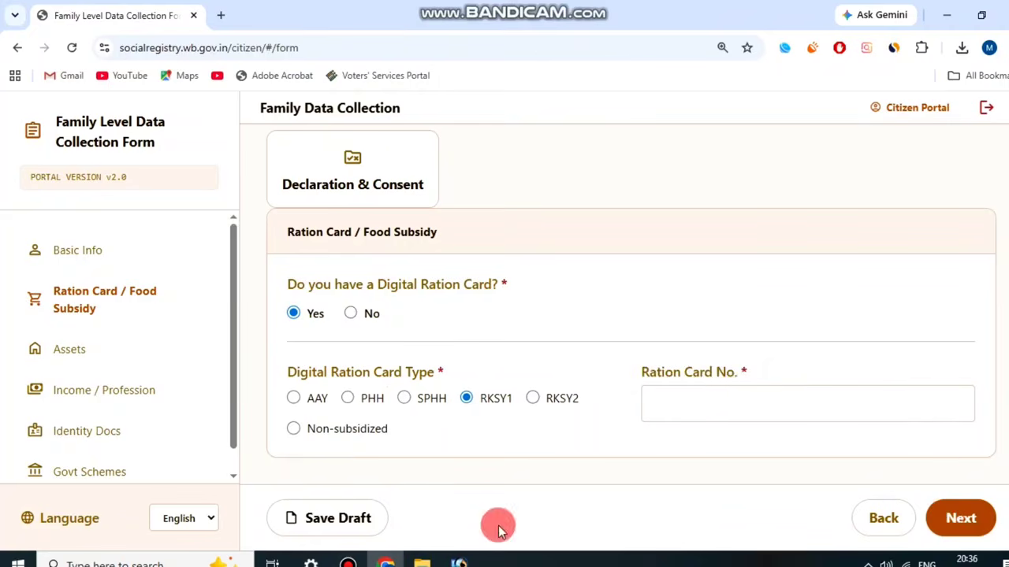
{"action": "left_click", "coordinate": [350, 561]}
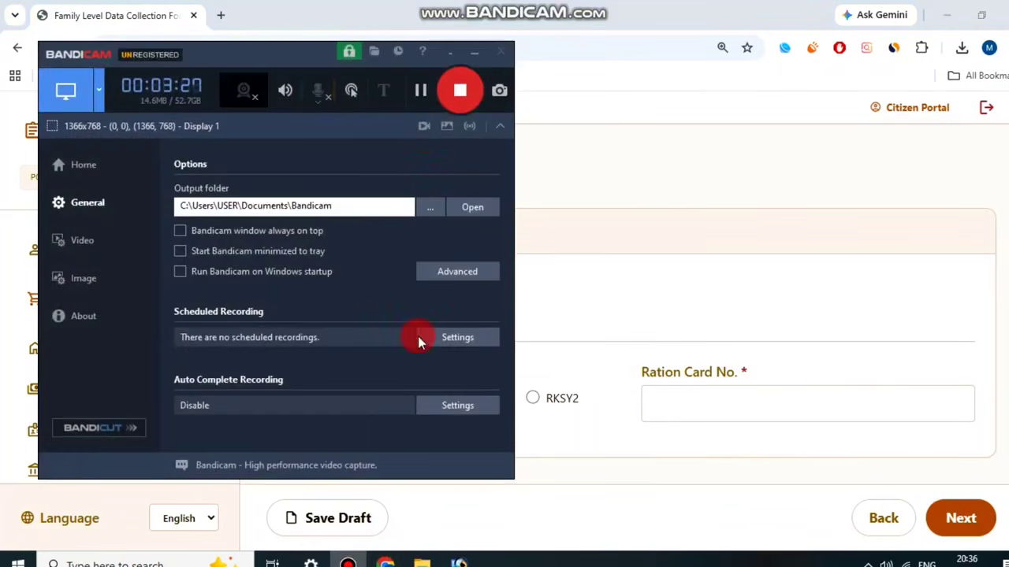
{"action": "left_click", "coordinate": [423, 92]}
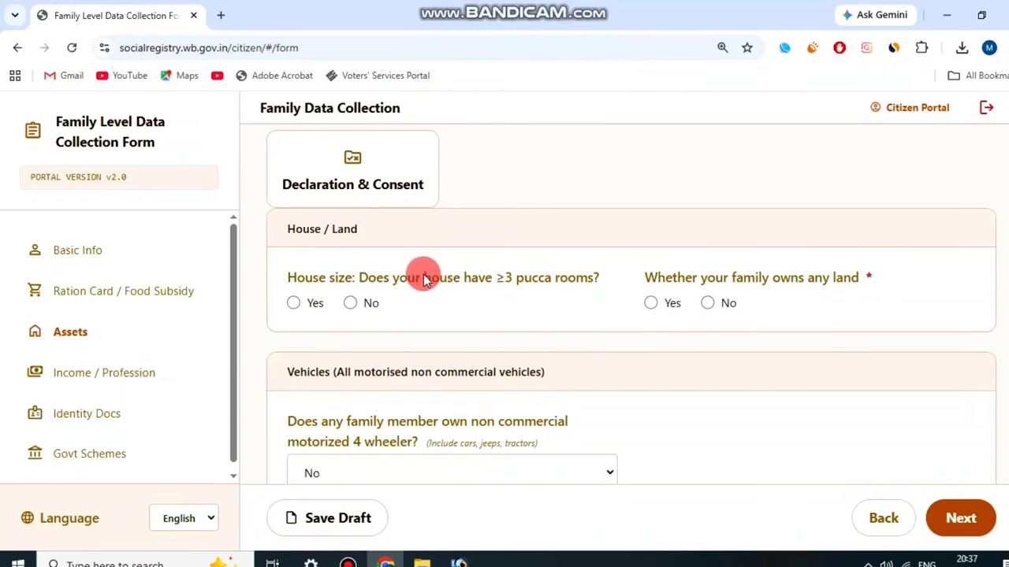
Answer Yes to the house having ≥3 pucca rooms in the House / Land section.
{"action": "left_click_drag", "start_coordinate": [406, 278], "coordinate": [524, 277]}
{"action": "left_click", "coordinate": [526, 278]}
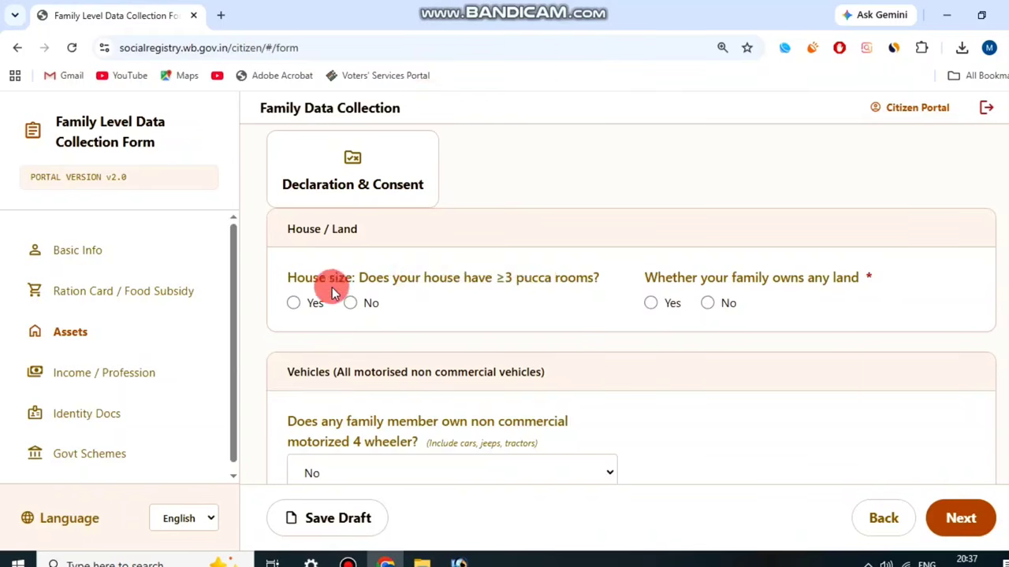
{"action": "left_click", "coordinate": [296, 304]}
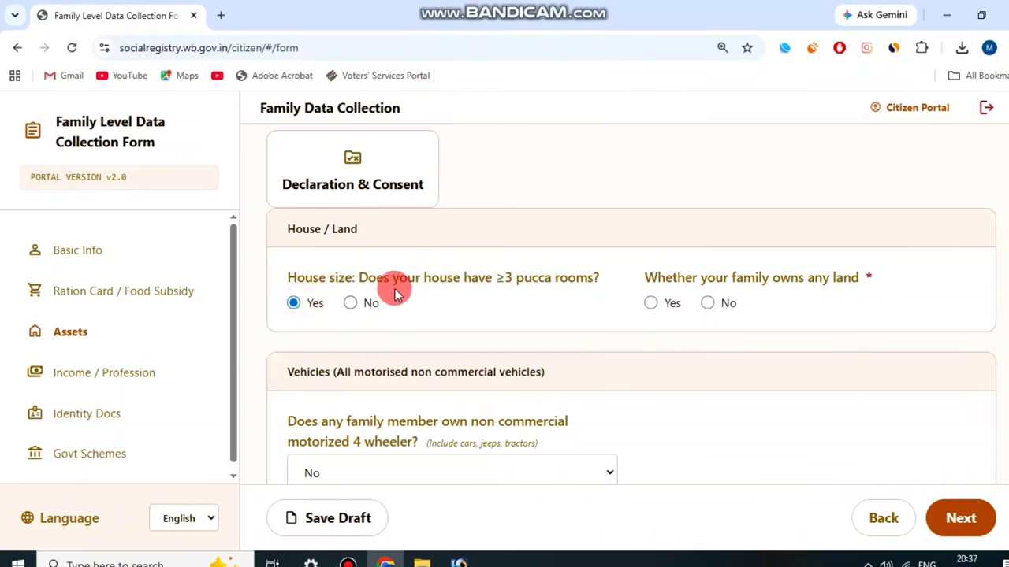
Answer Yes to the family owning any land and review the required total landholding size field in decimals.
{"action": "left_click_drag", "start_coordinate": [670, 276], "coordinate": [676, 276]}
{"action": "left_click_drag", "start_coordinate": [763, 276], "coordinate": [843, 272]}
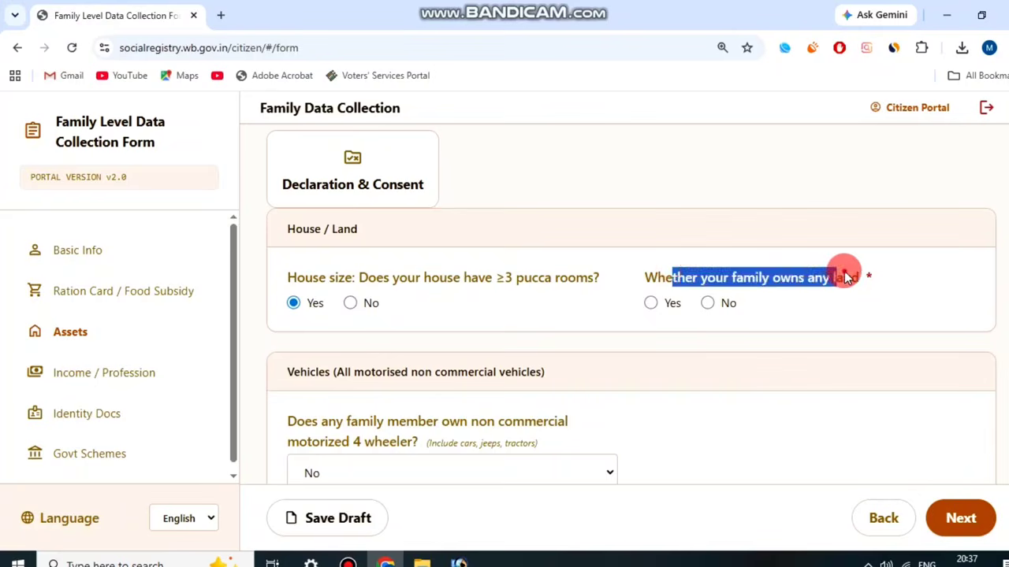
{"action": "left_click", "coordinate": [843, 277]}
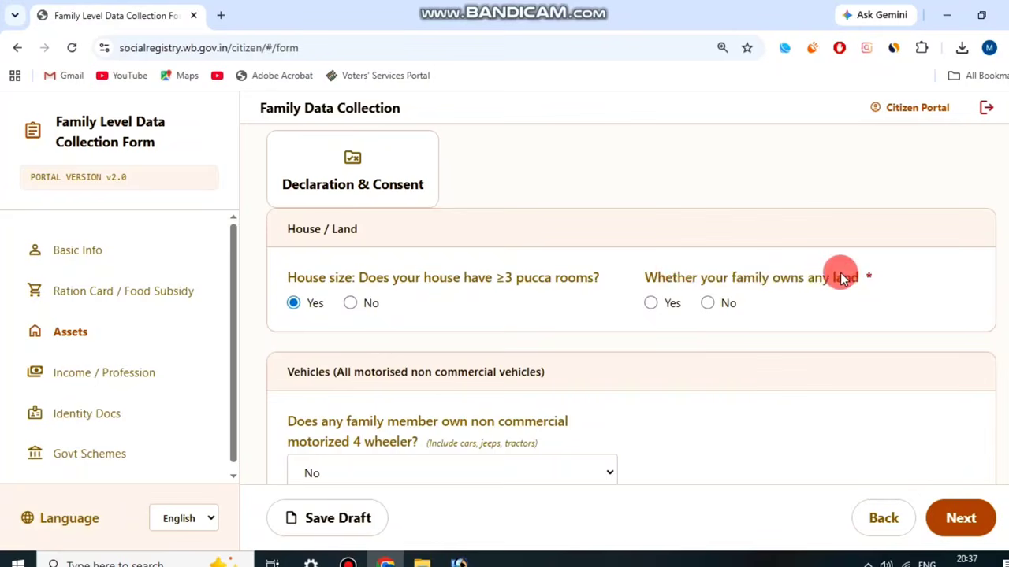
{"action": "left_click", "coordinate": [651, 305]}
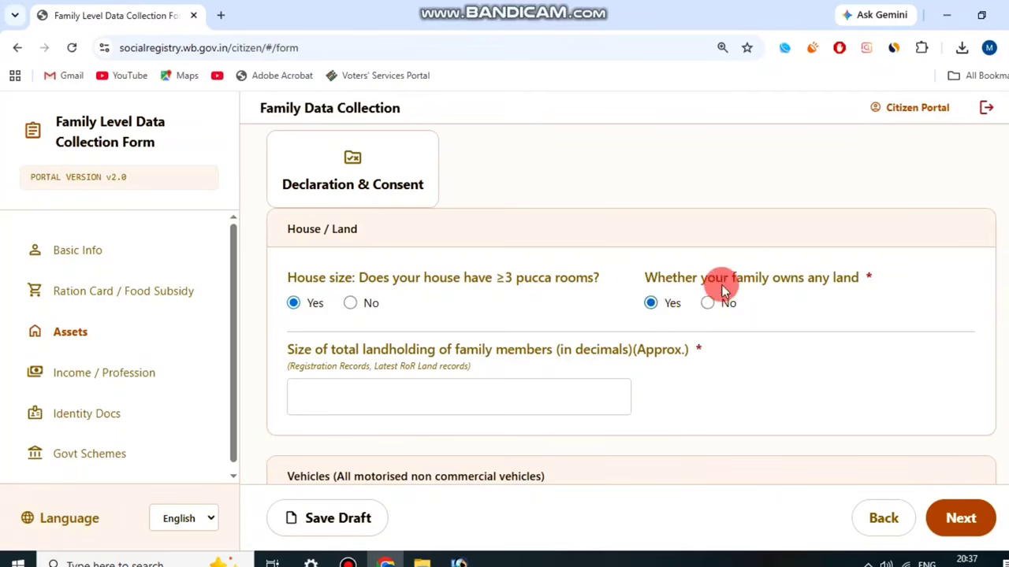
{"action": "left_click_drag", "start_coordinate": [757, 277], "coordinate": [862, 275]}
{"action": "left_click", "coordinate": [865, 275]}
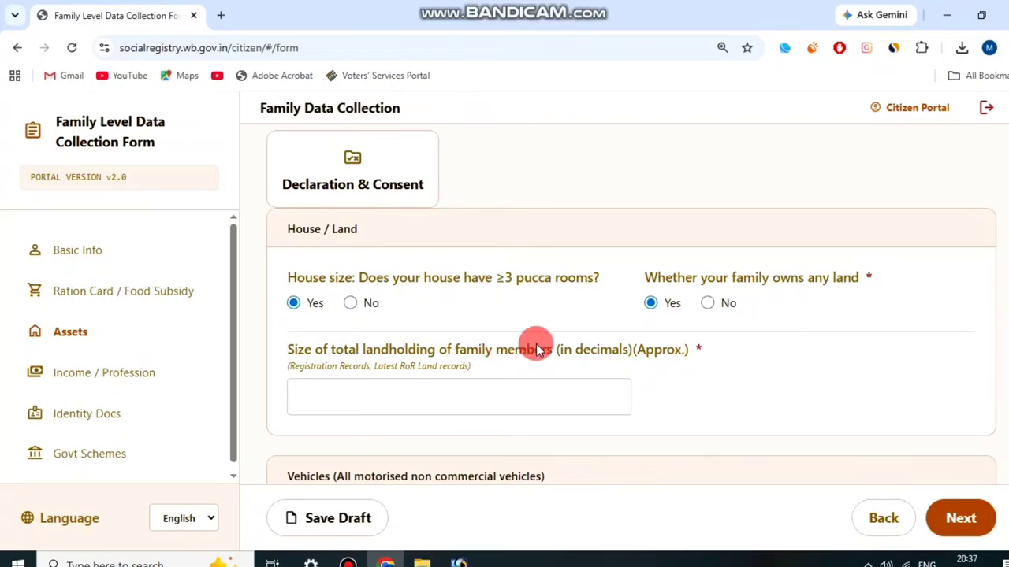
{"action": "left_click_drag", "start_coordinate": [542, 349], "coordinate": [674, 349]}
{"action": "left_click", "coordinate": [687, 354]}
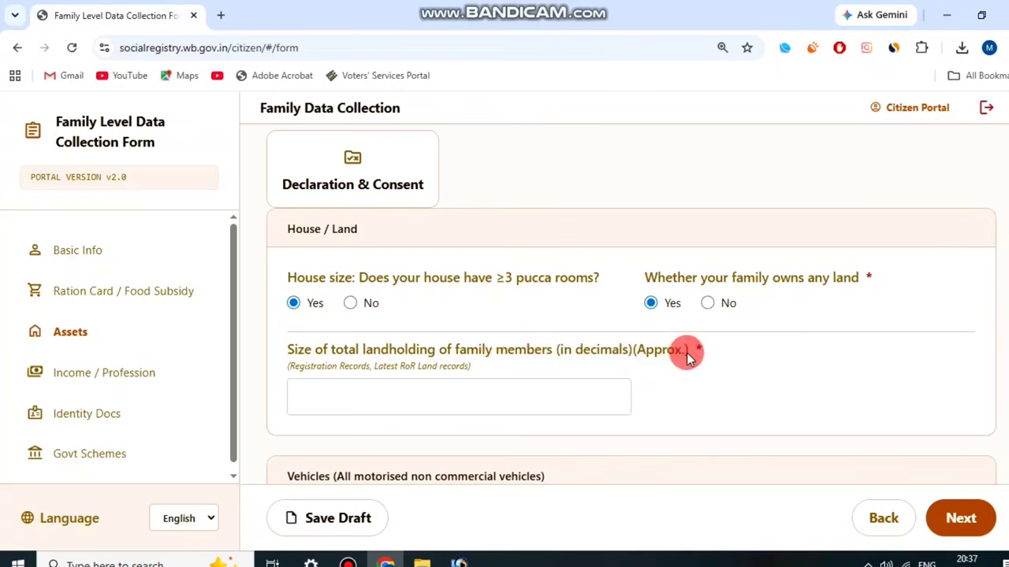
Try Yes for non commercial motorized 4 wheeler ownership, review the required vehicle fields, and return the answer to No.
{"action": "scroll", "coordinate": [688, 354], "scroll_direction": "down", "scroll_amount": 3}
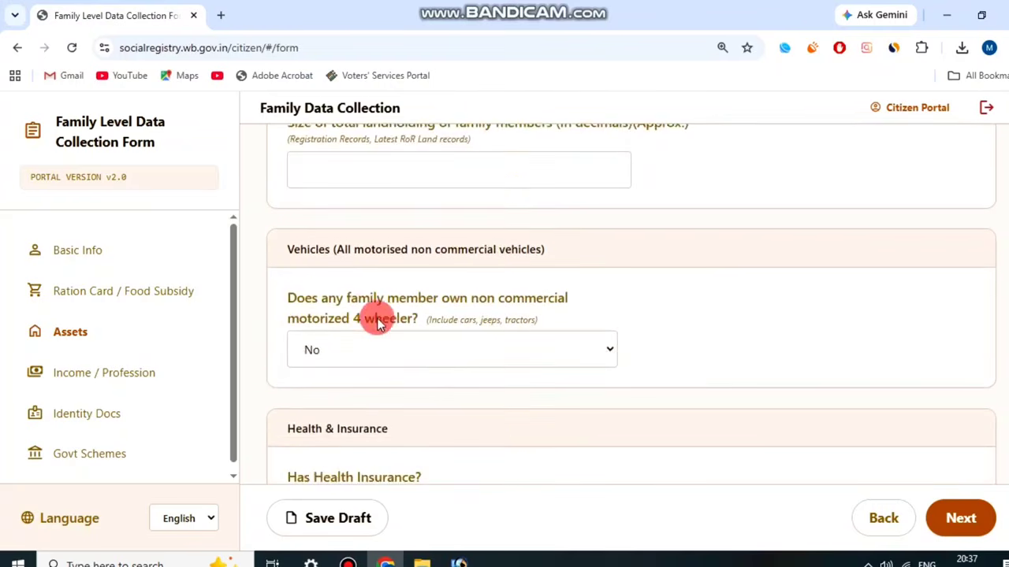
{"action": "left_click_drag", "start_coordinate": [298, 295], "coordinate": [442, 313]}
{"action": "left_click", "coordinate": [442, 313]}
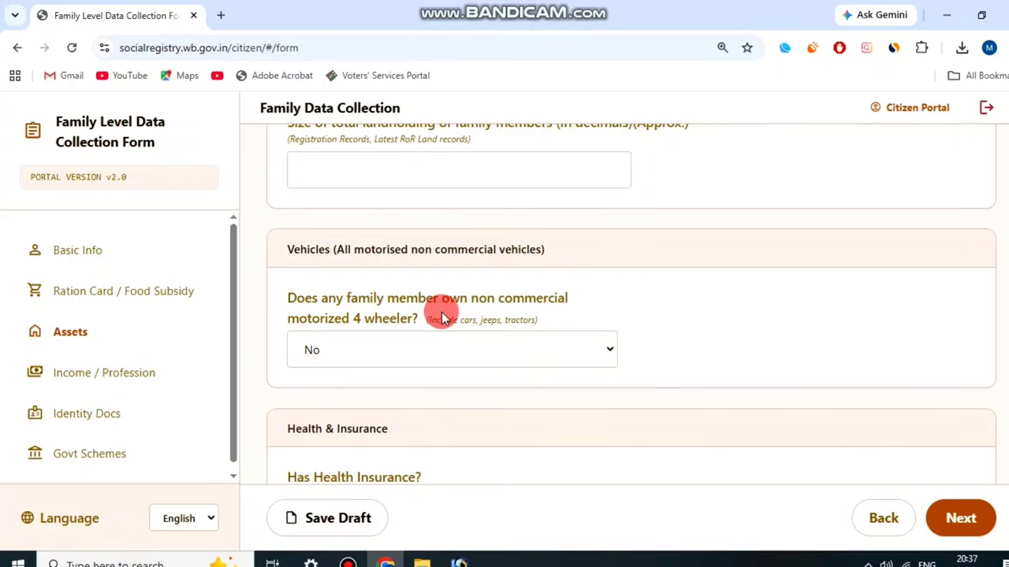
{"action": "left_click", "coordinate": [300, 309]}
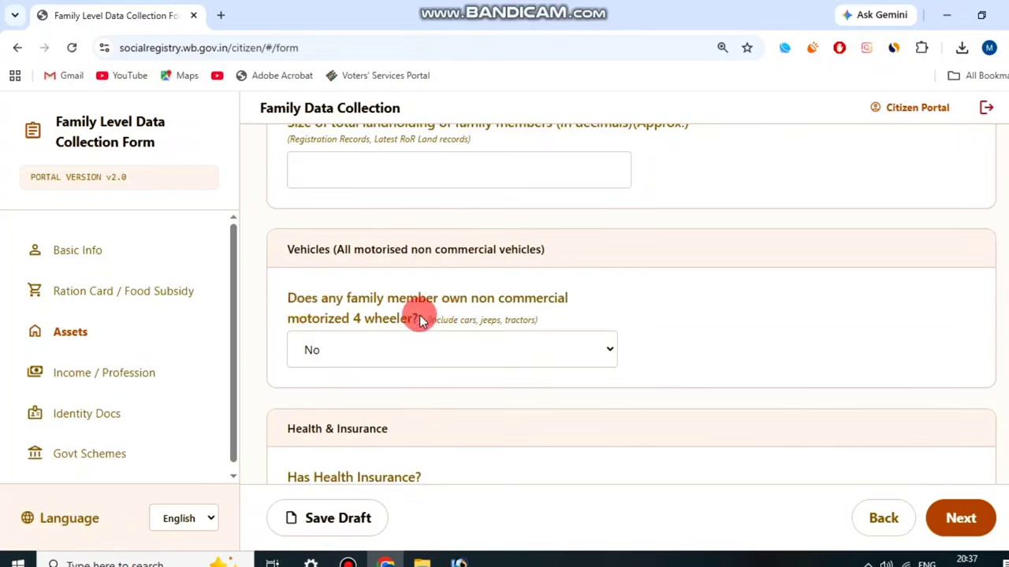
{"action": "left_click", "coordinate": [419, 344]}
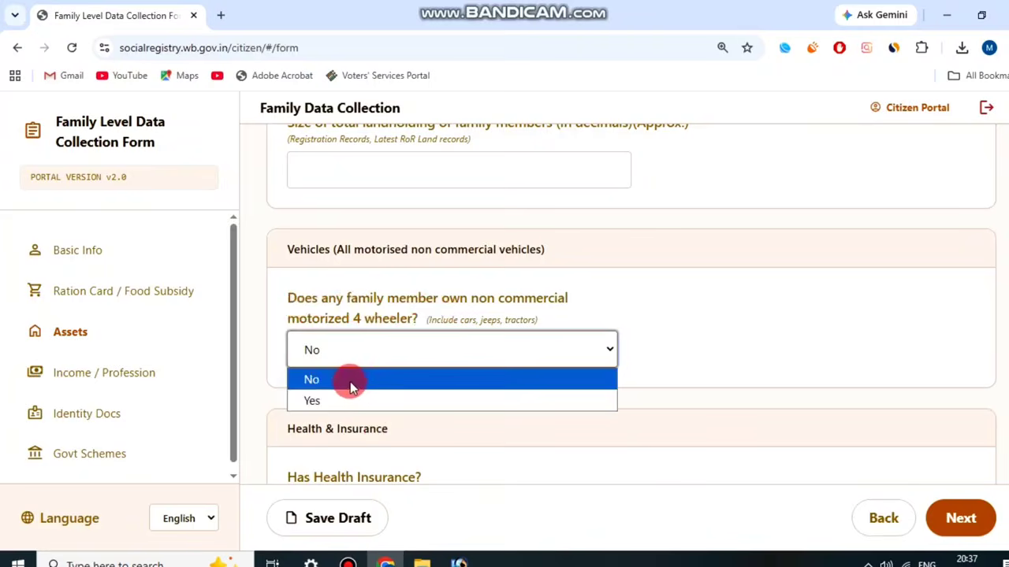
{"action": "left_click", "coordinate": [354, 396]}
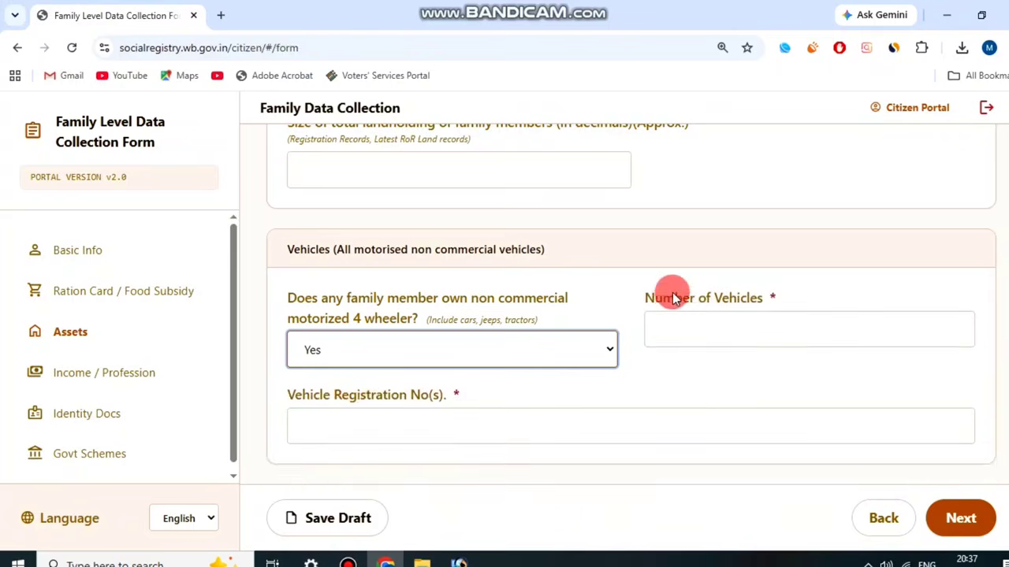
{"action": "scroll", "coordinate": [668, 290], "scroll_direction": "down", "scroll_amount": 1}
{"action": "left_click_drag", "start_coordinate": [641, 224], "coordinate": [772, 220]}
{"action": "left_click", "coordinate": [420, 314]}
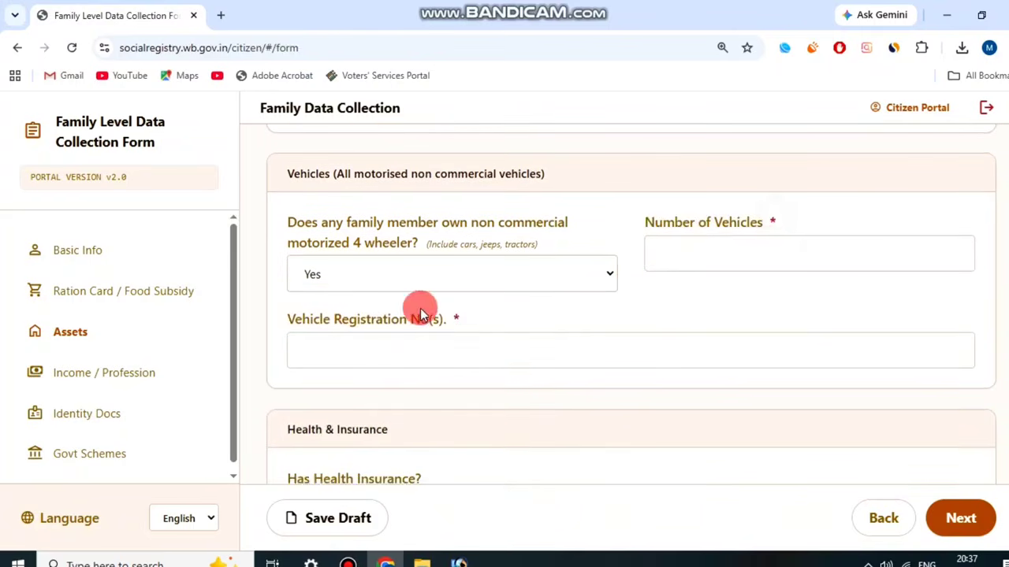
{"action": "left_click", "coordinate": [426, 316]}
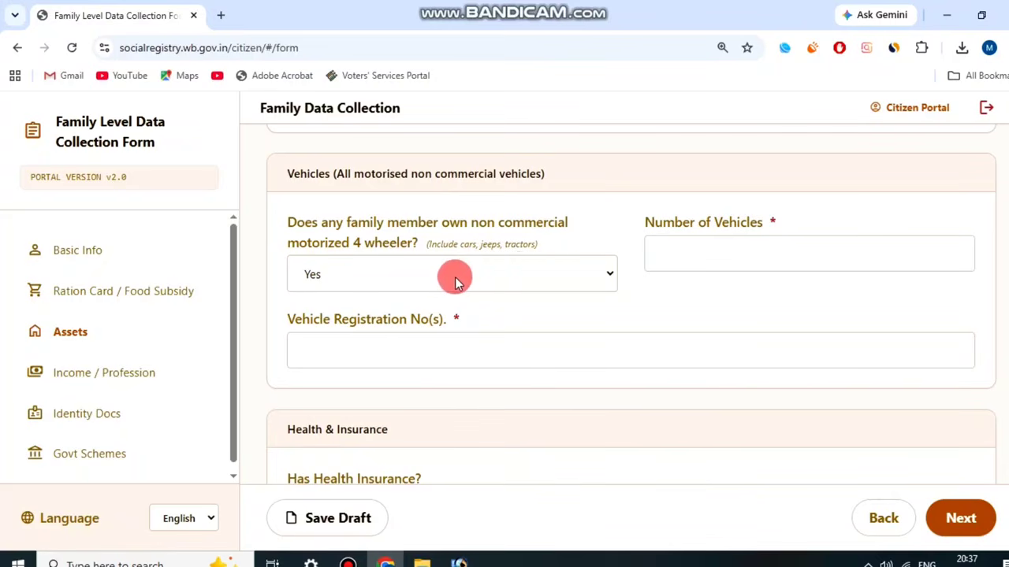
{"action": "left_click", "coordinate": [485, 278]}
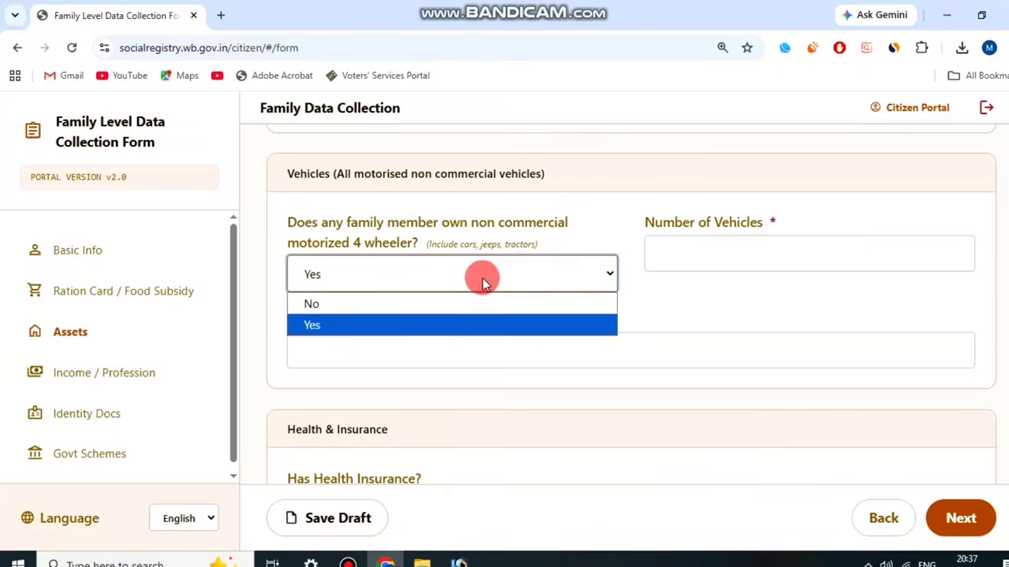
{"action": "left_click", "coordinate": [407, 311]}
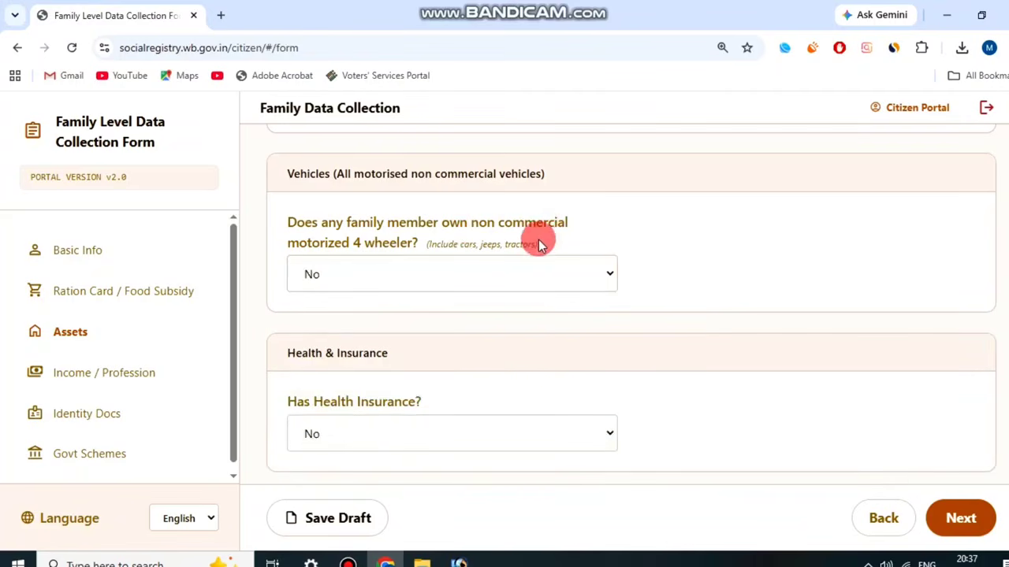
Set Has Health Insurance to Yes in the Health & Insurance section.
{"action": "scroll", "coordinate": [544, 383], "scroll_direction": "down", "scroll_amount": 1}
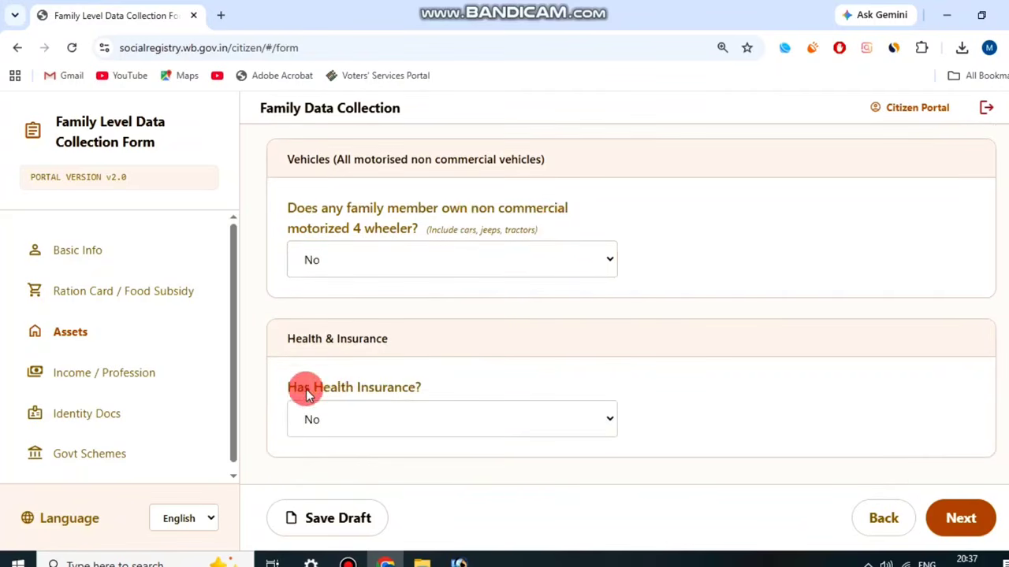
{"action": "left_click_drag", "start_coordinate": [293, 385], "coordinate": [441, 383]}
{"action": "left_click", "coordinate": [442, 383]}
{"action": "left_click", "coordinate": [439, 418]}
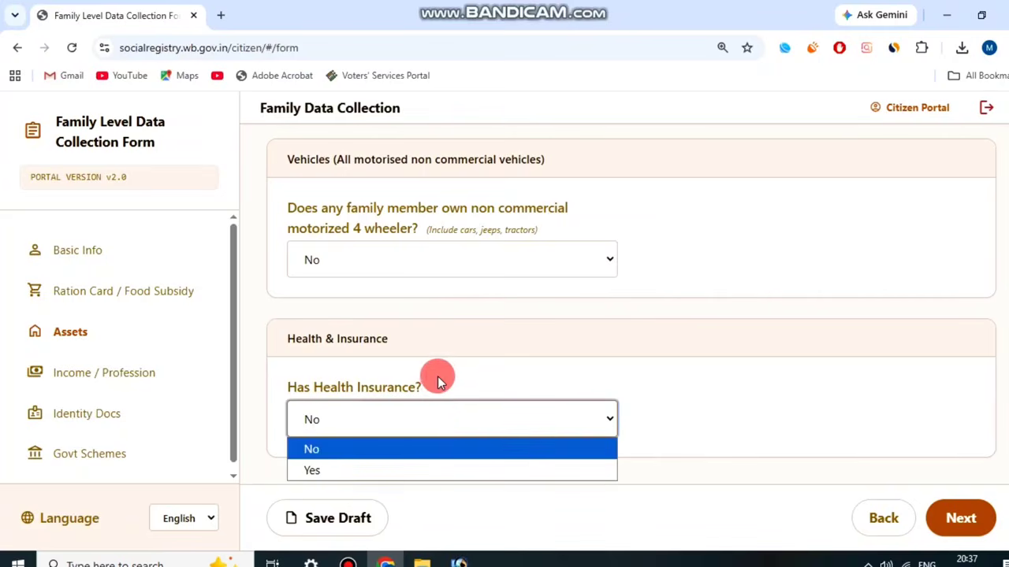
{"action": "left_click", "coordinate": [439, 377]}
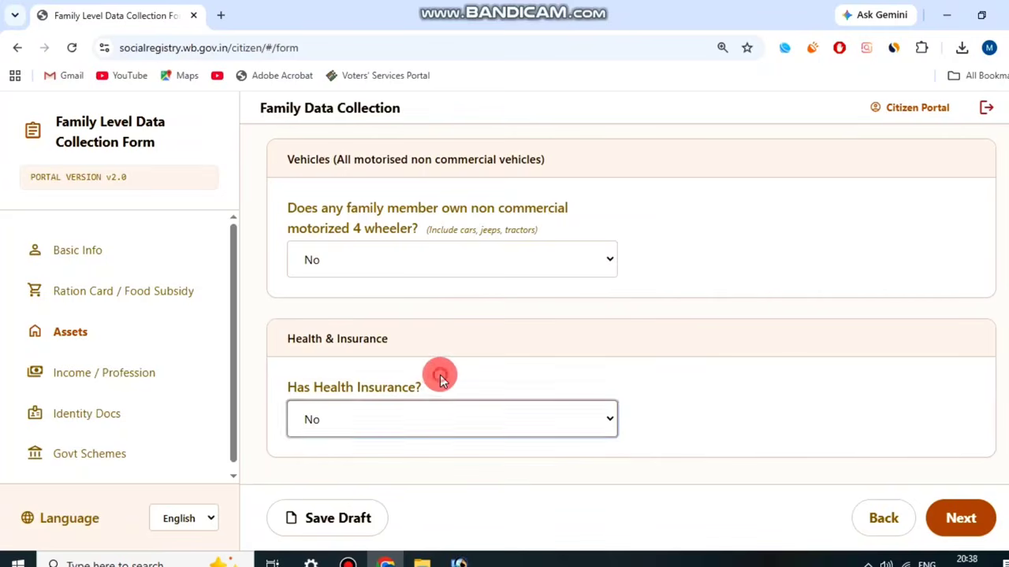
{"action": "left_click", "coordinate": [427, 416]}
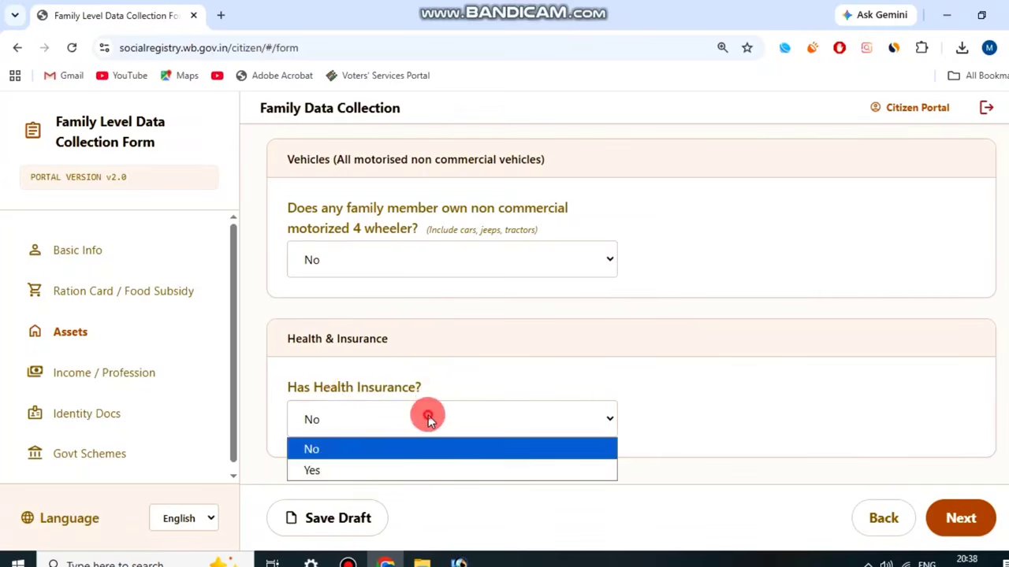
{"action": "left_click", "coordinate": [395, 471]}
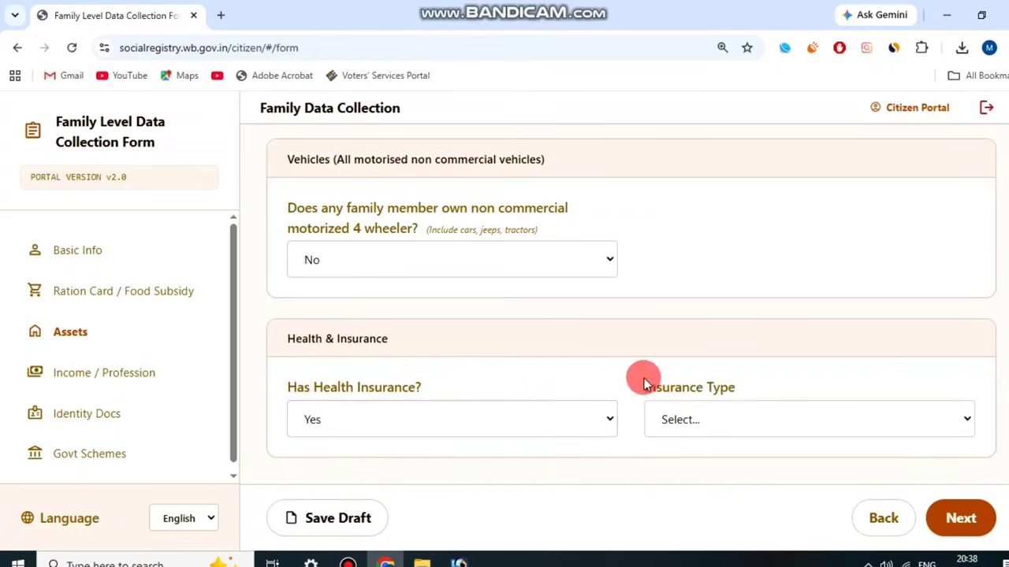
Set the health Insurance Type to Government.
{"action": "left_click_drag", "start_coordinate": [644, 383], "coordinate": [788, 387]}
{"action": "left_click", "coordinate": [788, 387]}
{"action": "left_click", "coordinate": [727, 419]}
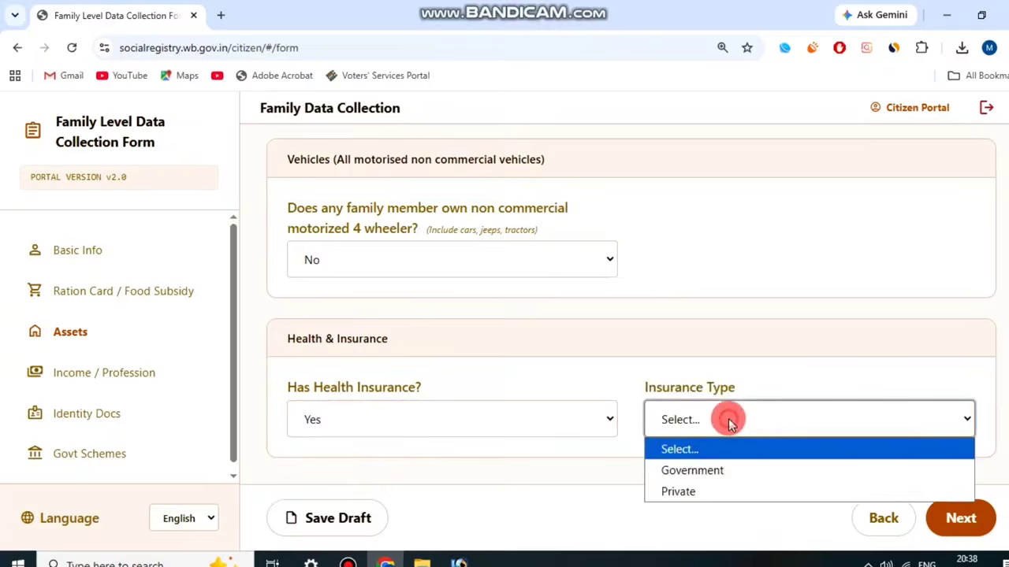
{"action": "left_click", "coordinate": [715, 471]}
{"action": "scroll", "coordinate": [710, 384], "scroll_direction": "down", "scroll_amount": 2}
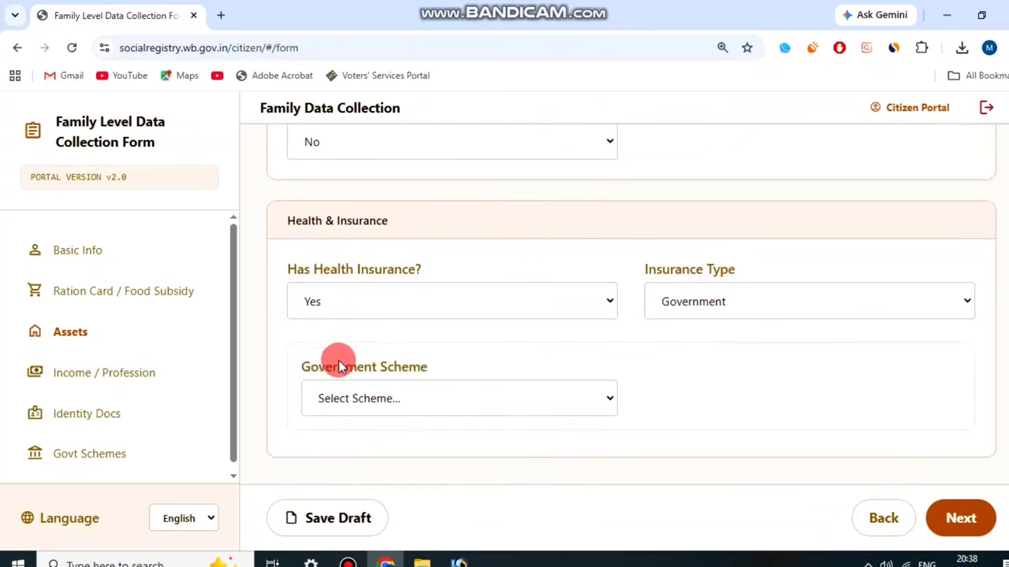
Choose Swasthya Sathi as the Government Scheme and review the required URN Number field.
{"action": "left_click_drag", "start_coordinate": [318, 367], "coordinate": [443, 365]}
{"action": "left_click", "coordinate": [419, 398]}
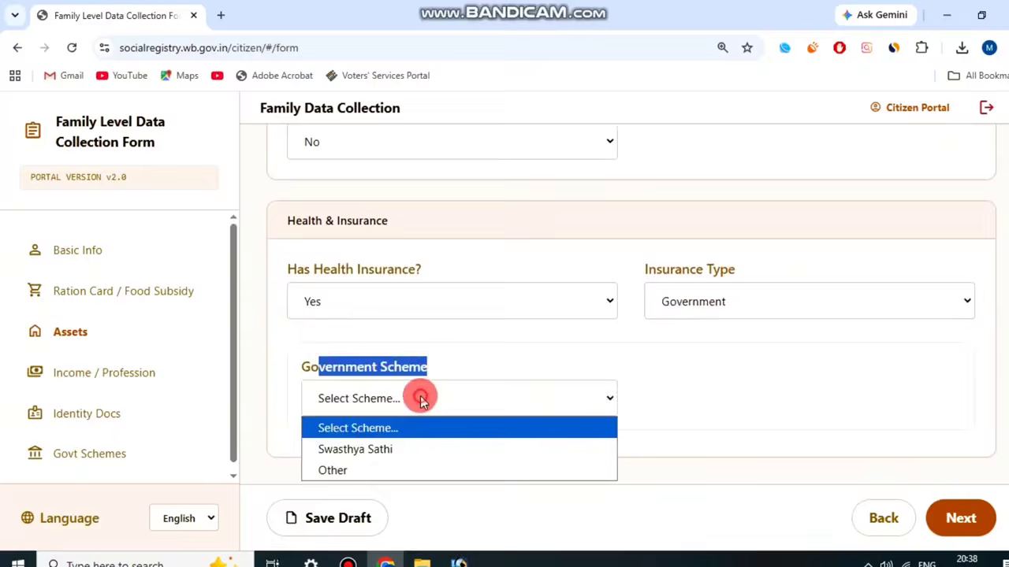
{"action": "left_click", "coordinate": [410, 448]}
{"action": "left_click", "coordinate": [520, 365]}
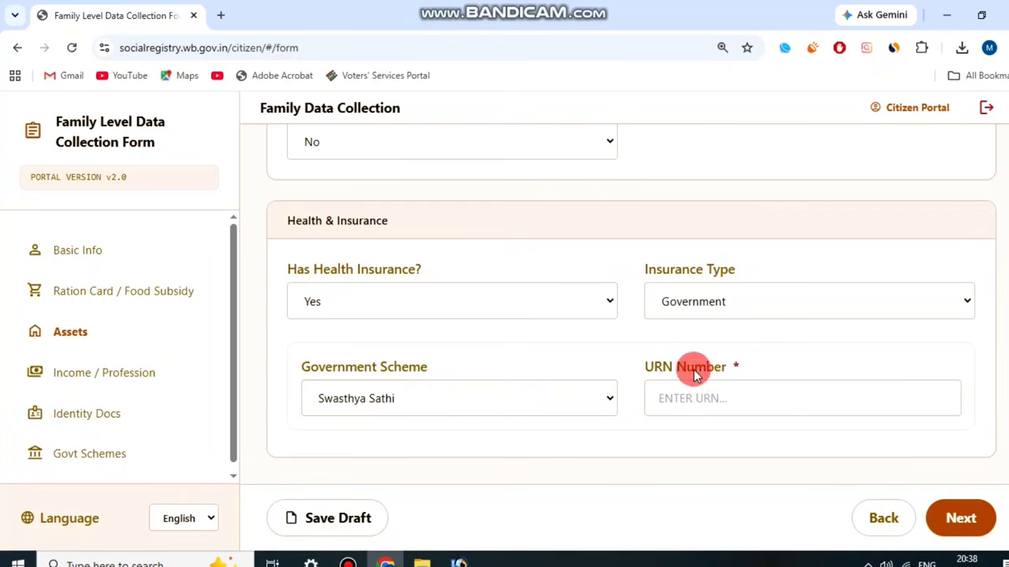
{"action": "left_click_drag", "start_coordinate": [636, 362], "coordinate": [751, 368]}
{"action": "left_click", "coordinate": [760, 367]}
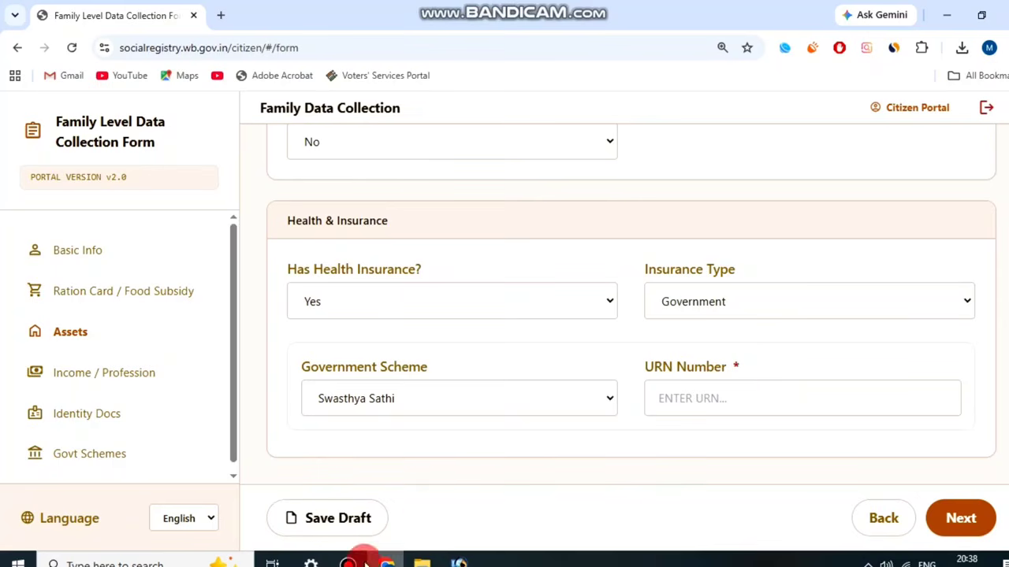
{"action": "left_click", "coordinate": [347, 563]}
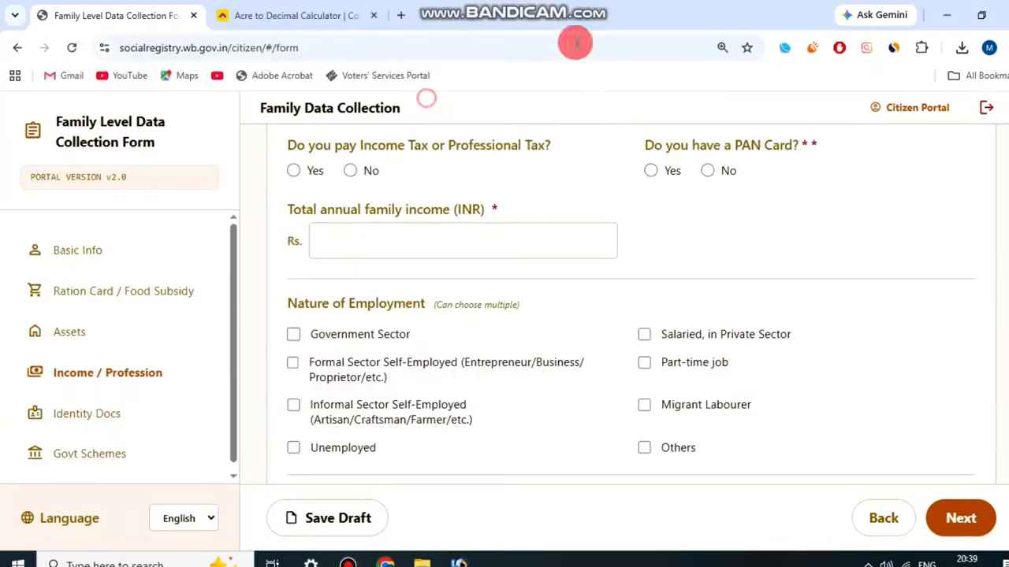
Answer No to paying Income Tax or Professional Tax in the Income / Profession section.
{"action": "scroll", "coordinate": [561, 160], "scroll_direction": "up", "scroll_amount": 4}
{"action": "scroll", "coordinate": [407, 254], "scroll_direction": "down", "scroll_amount": 2}
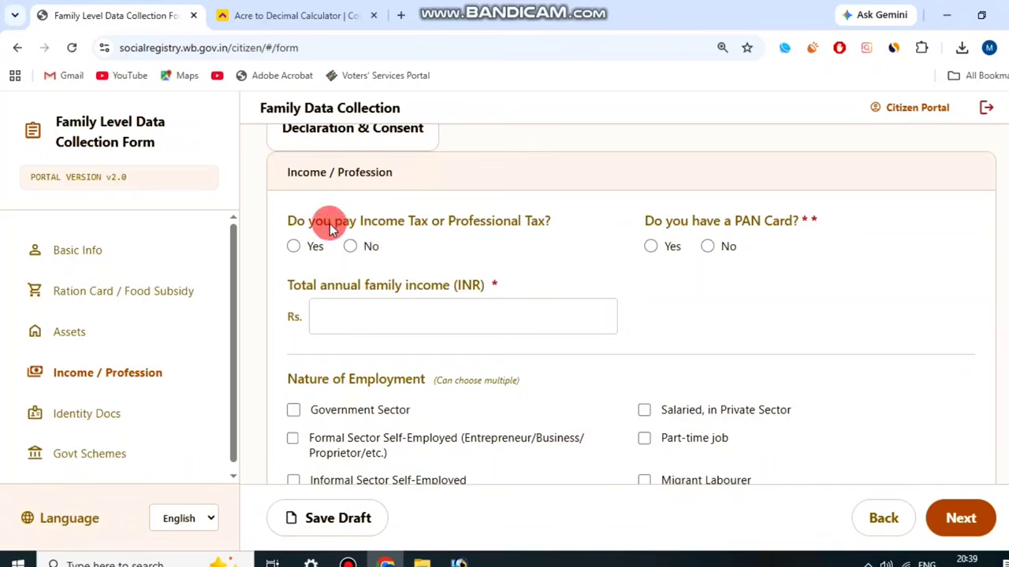
{"action": "left_click_drag", "start_coordinate": [329, 222], "coordinate": [570, 213]}
{"action": "left_click", "coordinate": [578, 214]}
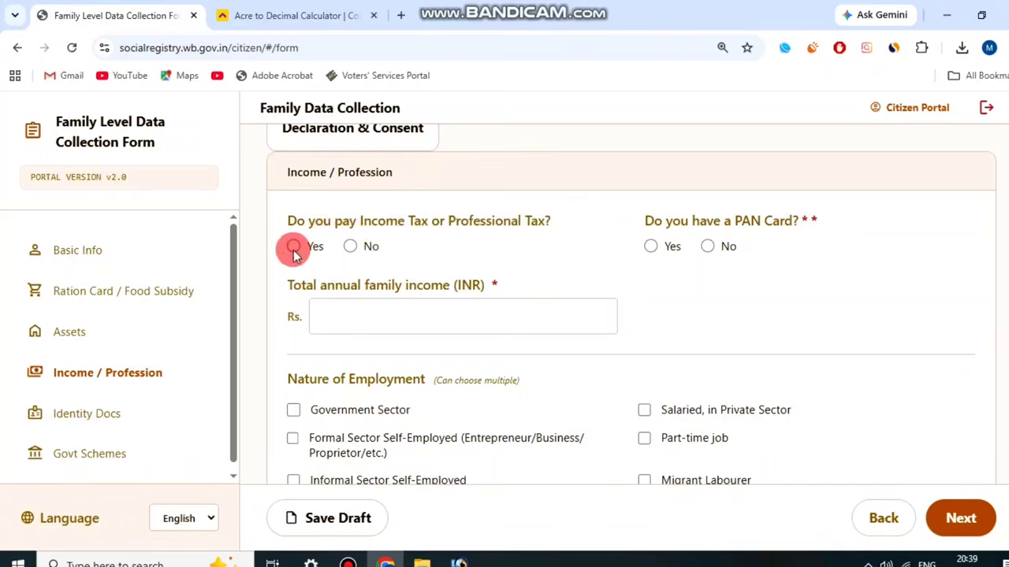
{"action": "left_click", "coordinate": [350, 247]}
Answer Yes to having a PAN Card in the Income / Profession section.
{"action": "left_click_drag", "start_coordinate": [668, 219], "coordinate": [851, 217]}
{"action": "left_click", "coordinate": [850, 214]}
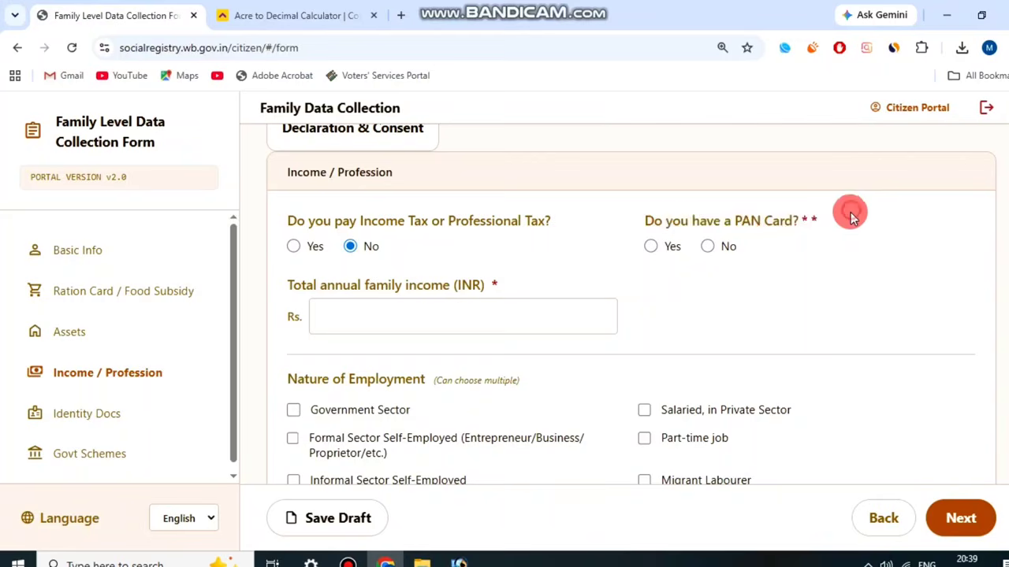
{"action": "left_click", "coordinate": [658, 250]}
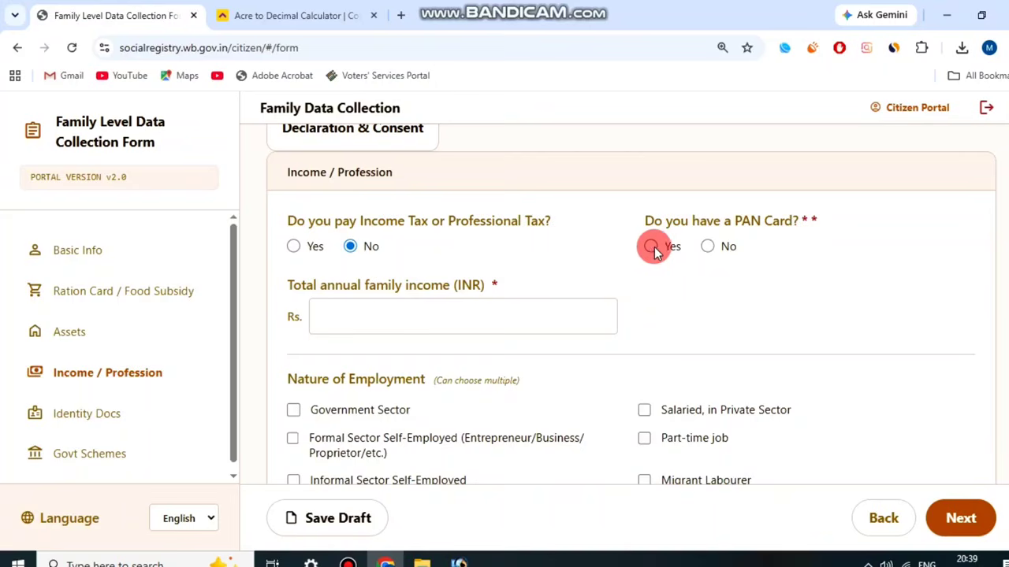
{"action": "left_click", "coordinate": [650, 248]}
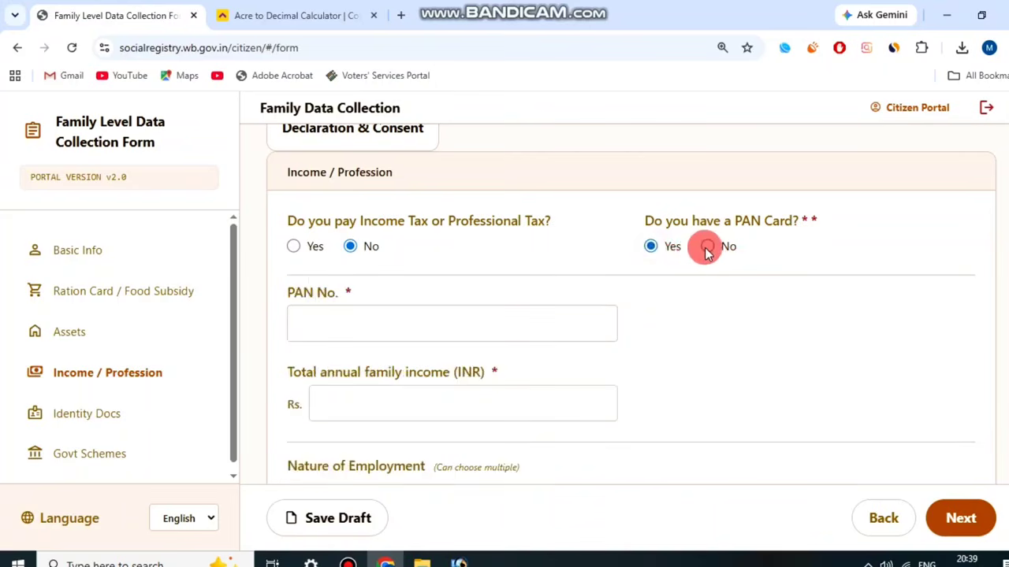
Set the total annual family income to Rs. 72000, leaving the PAN No. field empty.
{"action": "triple_click", "coordinate": [361, 285]}
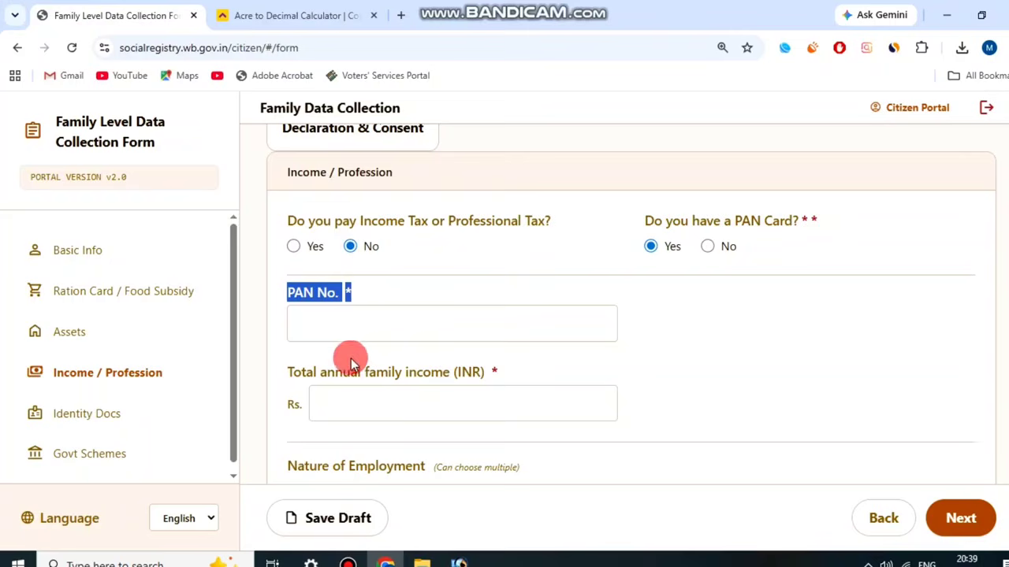
{"action": "scroll", "coordinate": [351, 359], "scroll_direction": "down", "scroll_amount": 1}
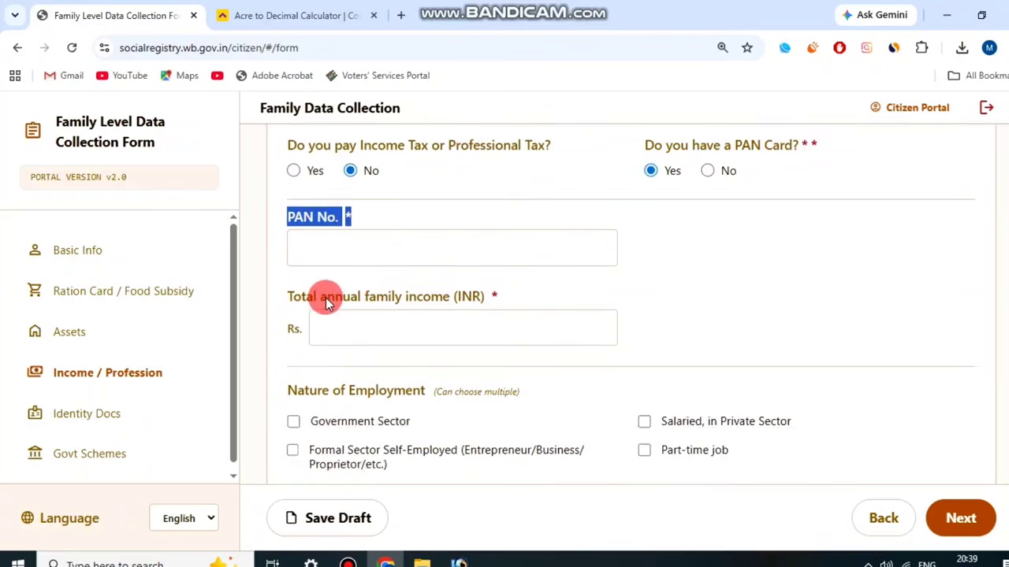
{"action": "left_click_drag", "start_coordinate": [303, 293], "coordinate": [513, 289]}
{"action": "left_click", "coordinate": [446, 303]}
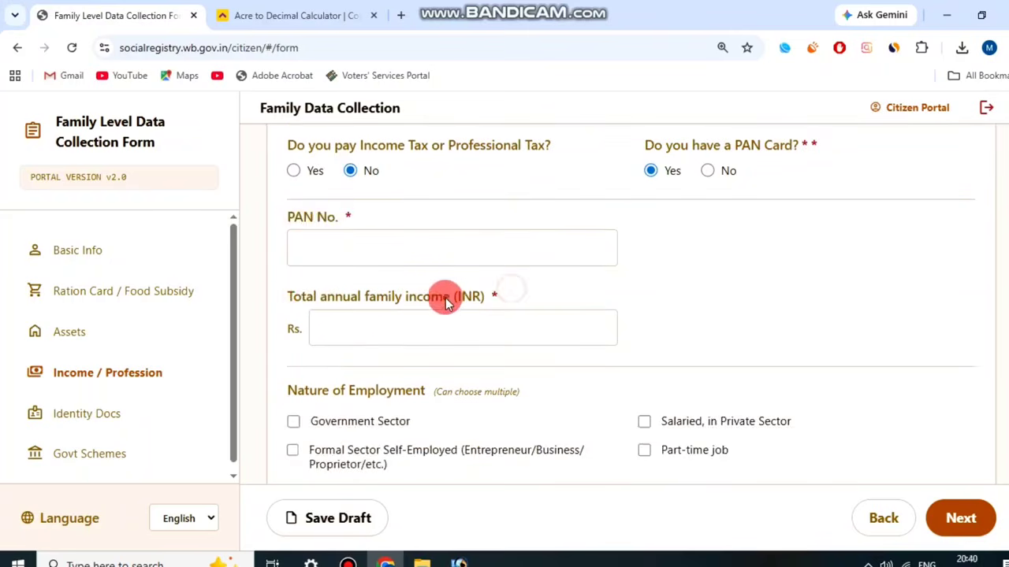
{"action": "scroll", "coordinate": [442, 299], "scroll_direction": "down", "scroll_amount": 1}
{"action": "left_click_drag", "start_coordinate": [401, 222], "coordinate": [499, 211]}
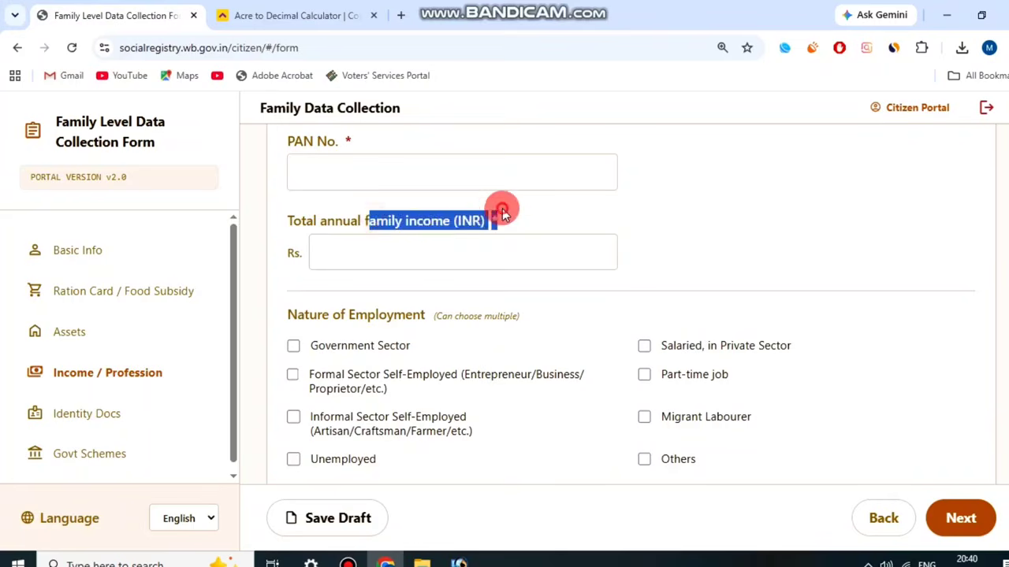
{"action": "left_click", "coordinate": [462, 223]}
{"action": "left_click", "coordinate": [438, 252]}
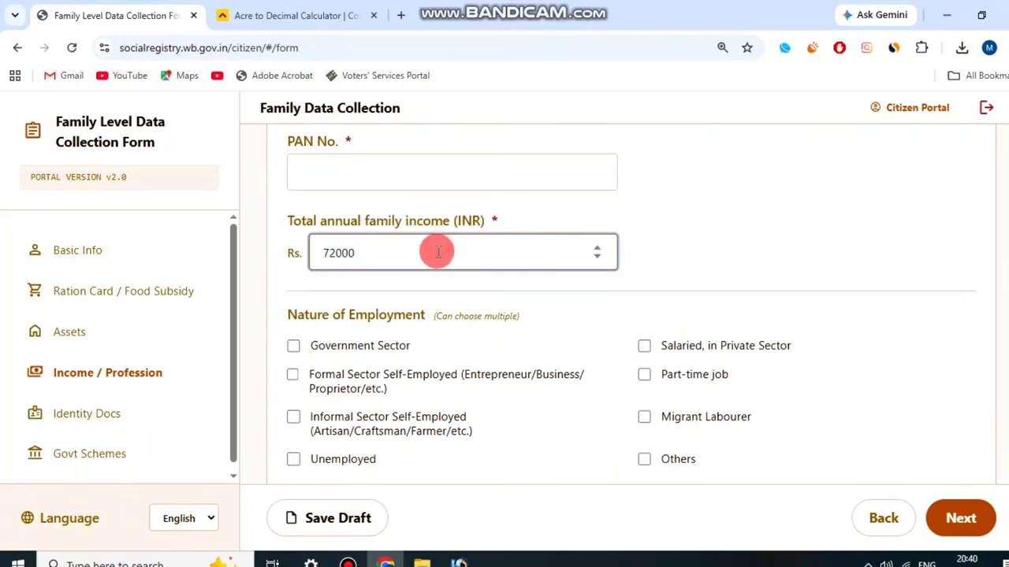
{"action": "left_click", "coordinate": [740, 269]}
Select Formal Sector Self-Employed (Entrepreneur/Business/Proprietor/etc.) as the Nature of Employment.
{"action": "scroll", "coordinate": [624, 265], "scroll_direction": "down", "scroll_amount": 1}
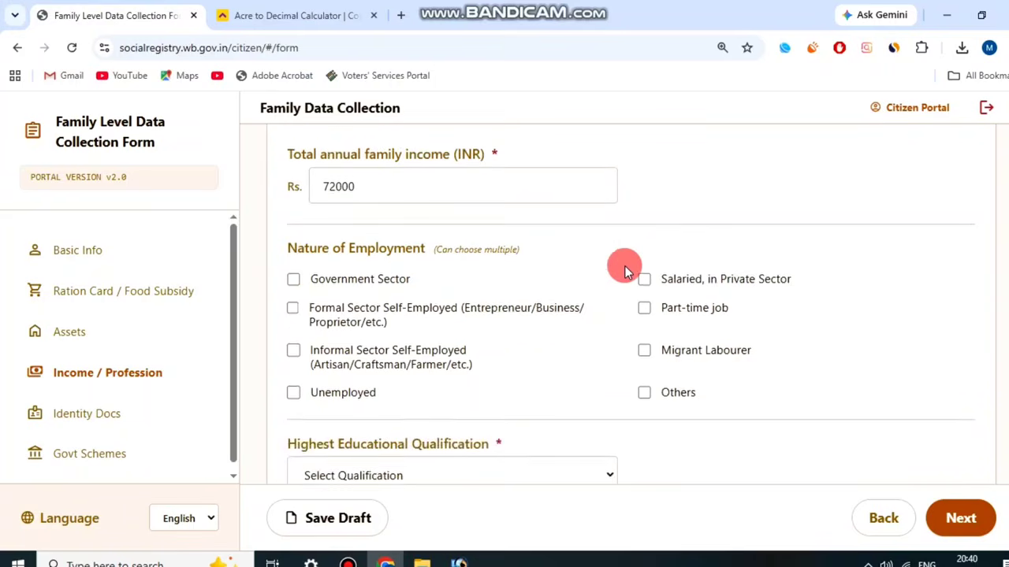
{"action": "left_click_drag", "start_coordinate": [289, 238], "coordinate": [437, 242]}
{"action": "left_click", "coordinate": [443, 246]}
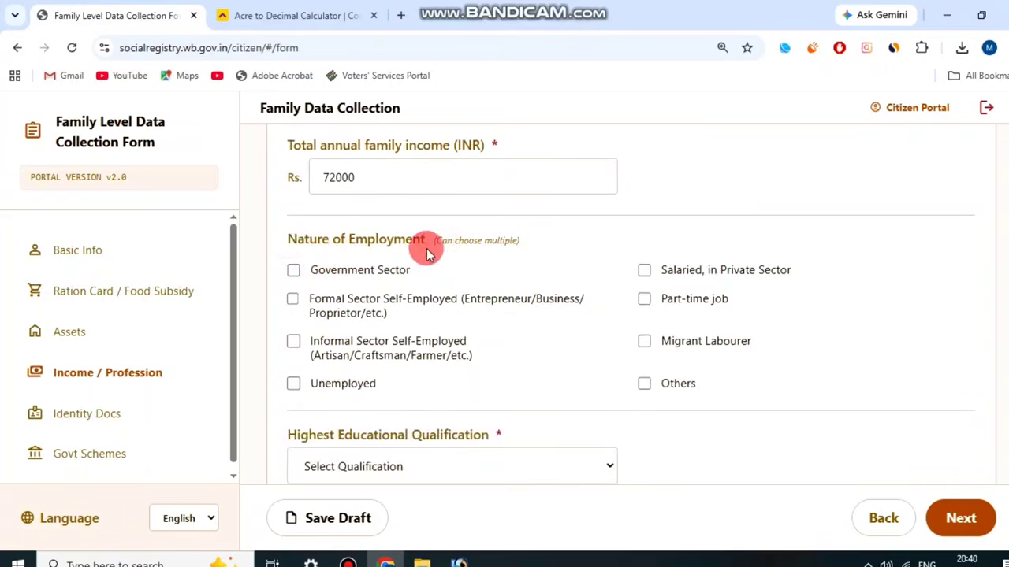
{"action": "scroll", "coordinate": [374, 341], "scroll_direction": "down", "scroll_amount": 1}
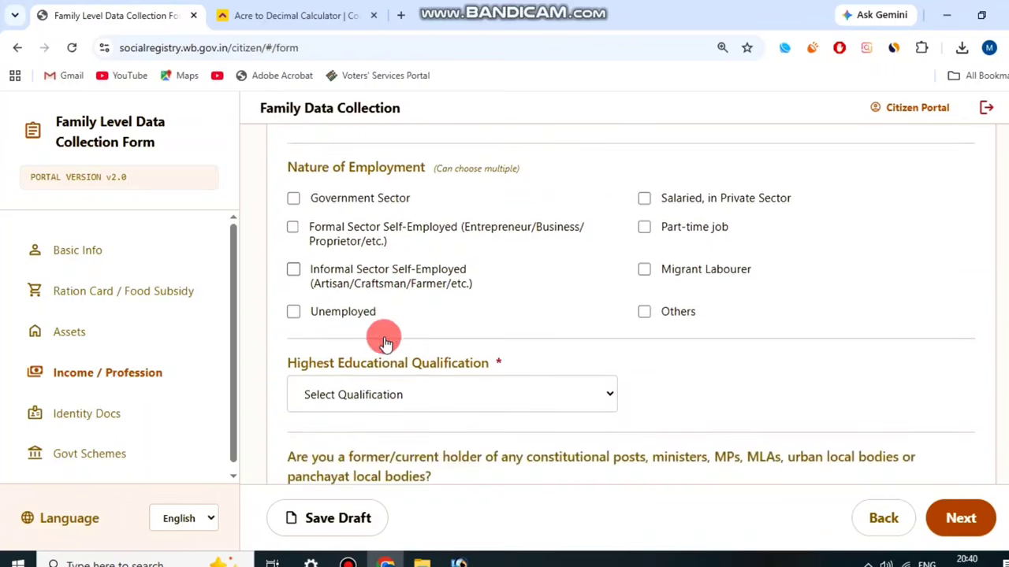
{"action": "left_click", "coordinate": [292, 225]}
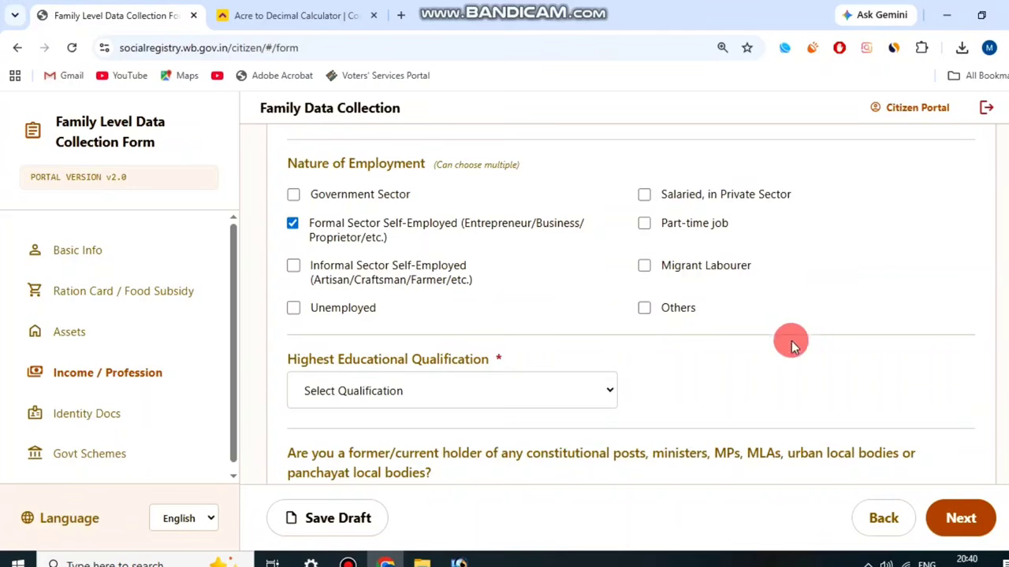
Set the Highest Educational Qualification to Lower than 10th.
{"action": "scroll", "coordinate": [791, 342], "scroll_direction": "down", "scroll_amount": 1}
{"action": "left_click_drag", "start_coordinate": [296, 284], "coordinate": [509, 285]}
{"action": "left_click", "coordinate": [508, 286]}
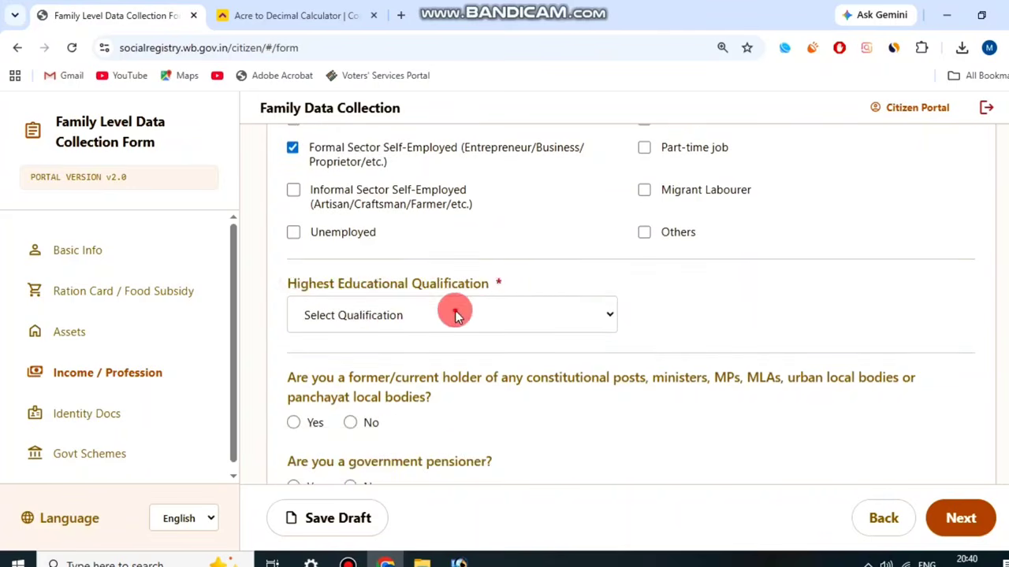
{"action": "left_click", "coordinate": [457, 312]}
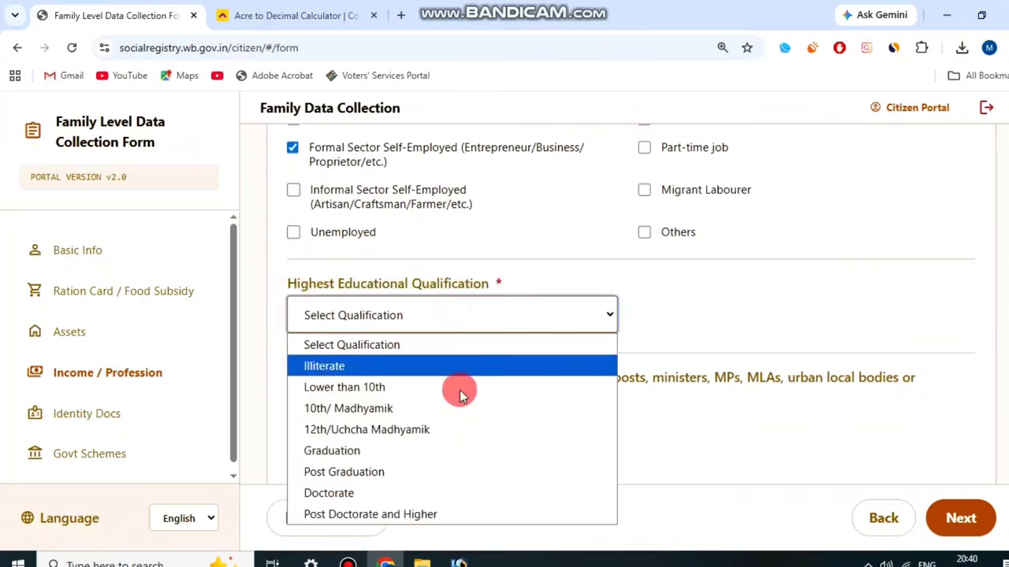
{"action": "left_click", "coordinate": [408, 388]}
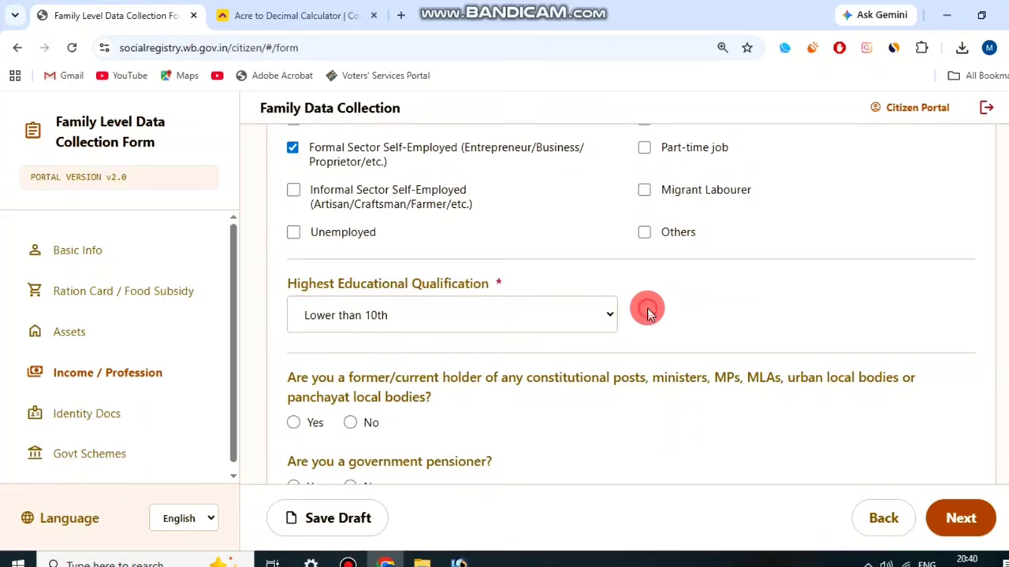
Answer No to being a former or current holder of constitutional, ministerial, MP, MLA or local body posts.
{"action": "scroll", "coordinate": [550, 303], "scroll_direction": "down", "scroll_amount": 1}
{"action": "scroll", "coordinate": [549, 303], "scroll_direction": "down", "scroll_amount": 1}
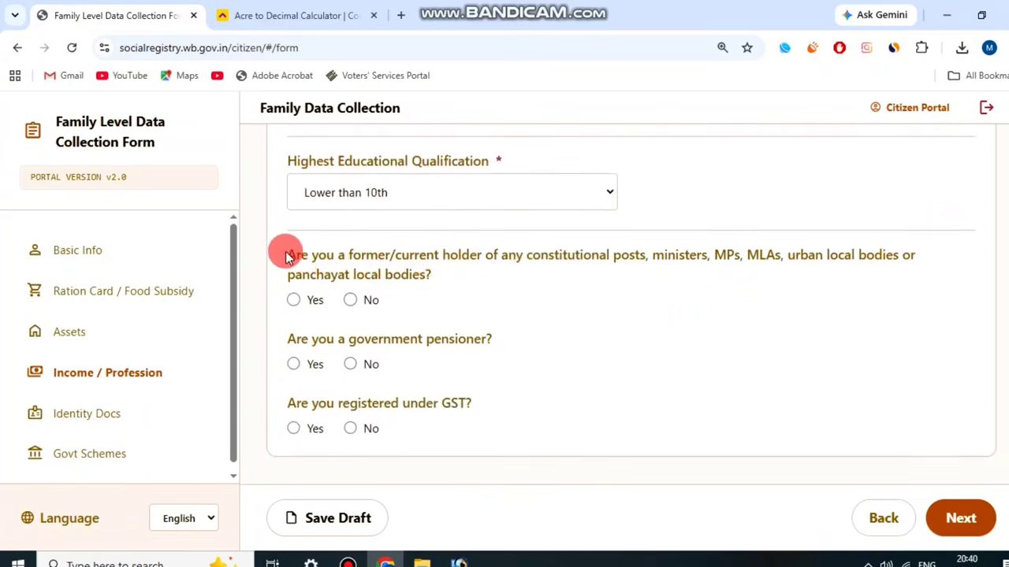
{"action": "left_click_drag", "start_coordinate": [283, 252], "coordinate": [431, 272]}
{"action": "left_click", "coordinate": [431, 272]}
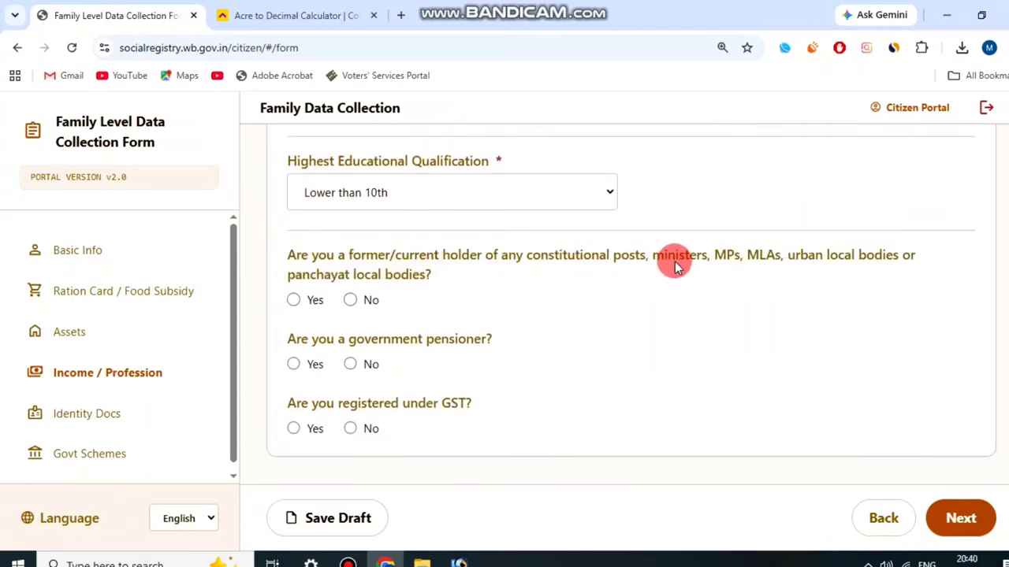
{"action": "left_click", "coordinate": [350, 301]}
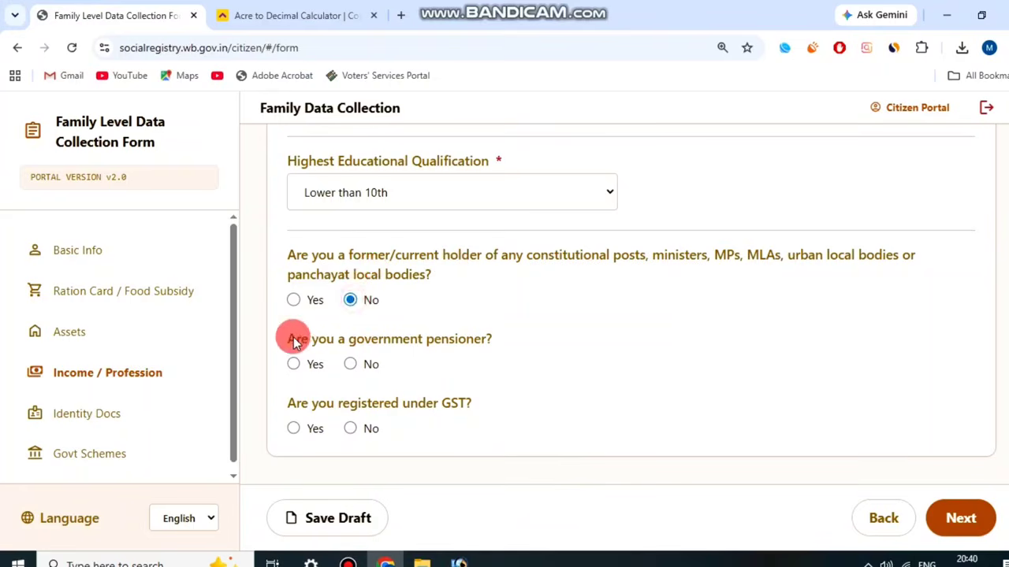
Answer No to being a government pensioner and No to being registered under GST.
{"action": "left_click_drag", "start_coordinate": [288, 339], "coordinate": [500, 338]}
{"action": "left_click", "coordinate": [505, 340]}
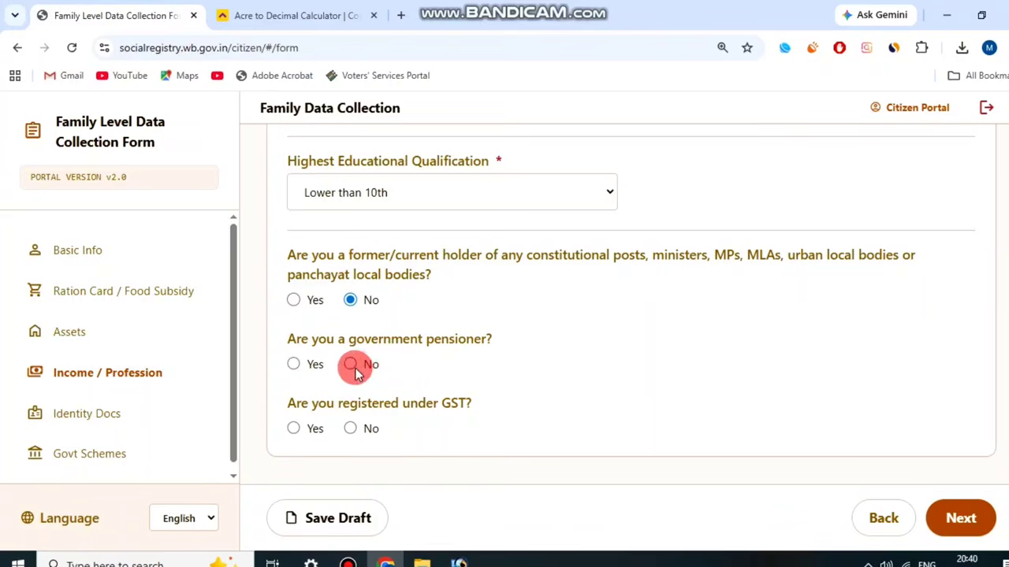
{"action": "left_click", "coordinate": [353, 365]}
{"action": "left_click_drag", "start_coordinate": [325, 403], "coordinate": [419, 400]}
{"action": "left_click", "coordinate": [472, 384]}
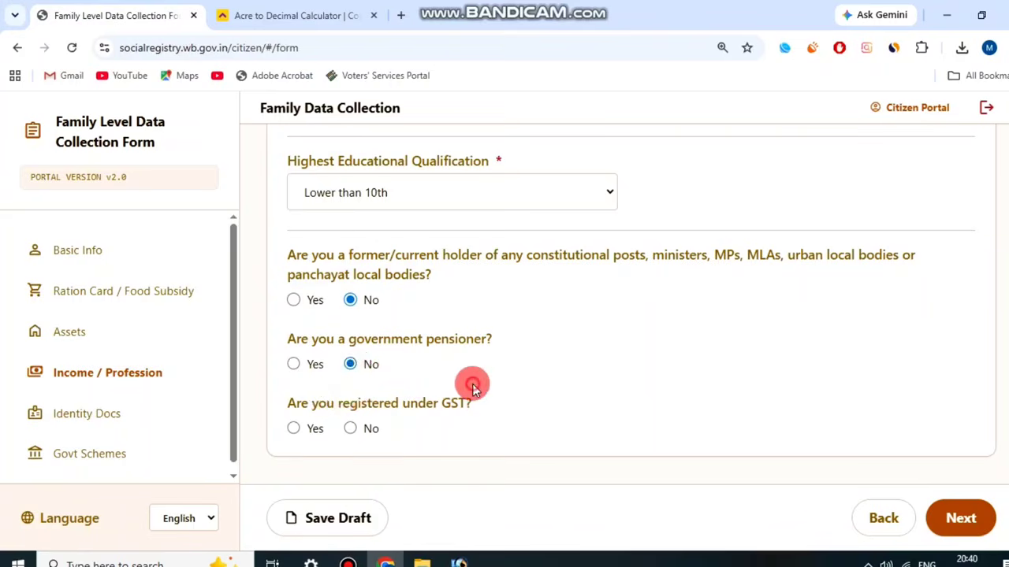
{"action": "left_click", "coordinate": [353, 428]}
{"action": "left_click", "coordinate": [347, 561]}
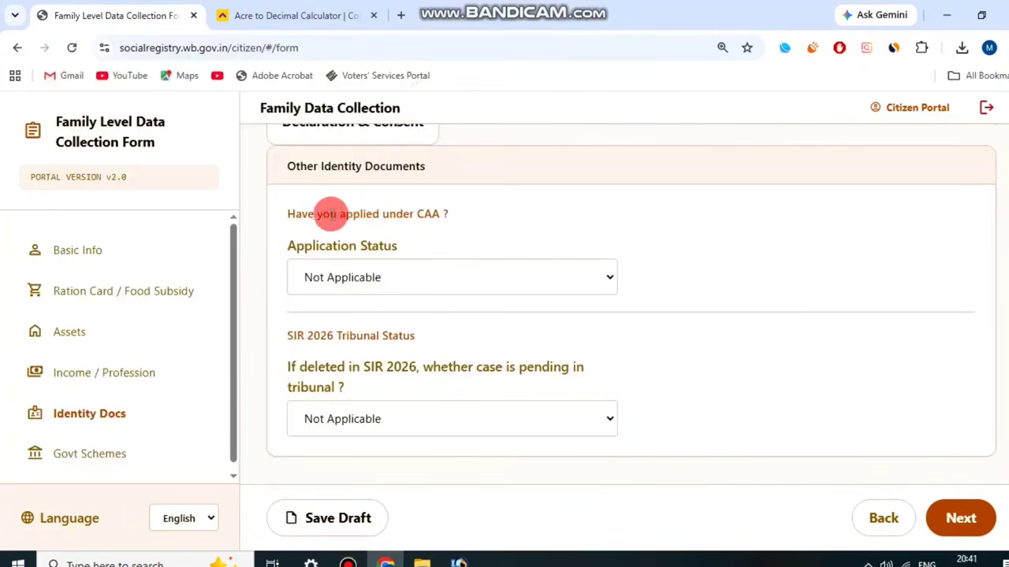
Review the CAA Application Status options in Other Identity Documents and keep Not Applicable.
{"action": "left_click_drag", "start_coordinate": [331, 212], "coordinate": [449, 211]}
{"action": "left_click", "coordinate": [450, 211]}
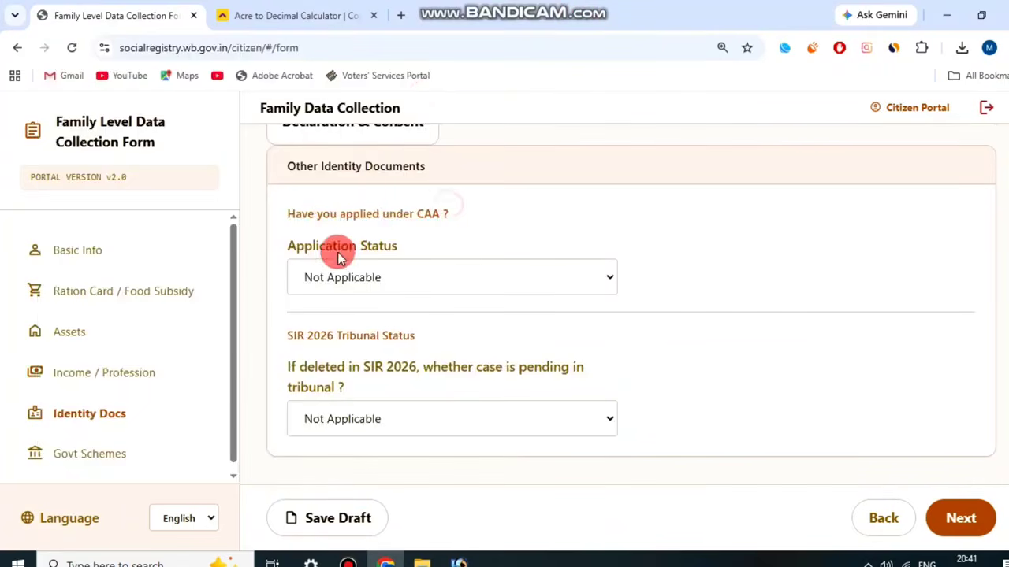
{"action": "left_click", "coordinate": [356, 278]}
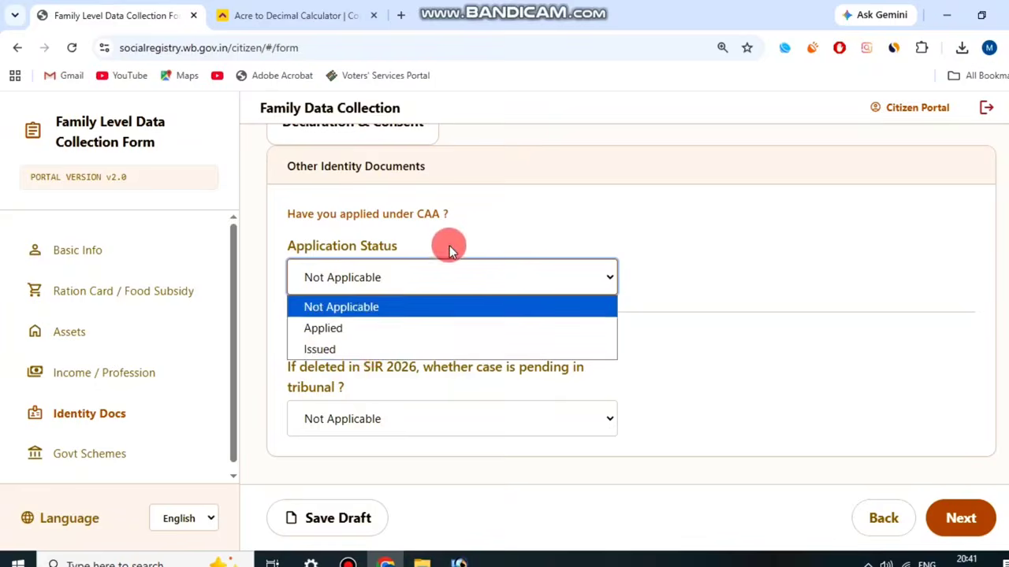
{"action": "left_click", "coordinate": [472, 226]}
Review the SIR 2026 tribunal case options and keep Not Applicable.
{"action": "left_click_drag", "start_coordinate": [282, 354], "coordinate": [360, 376]}
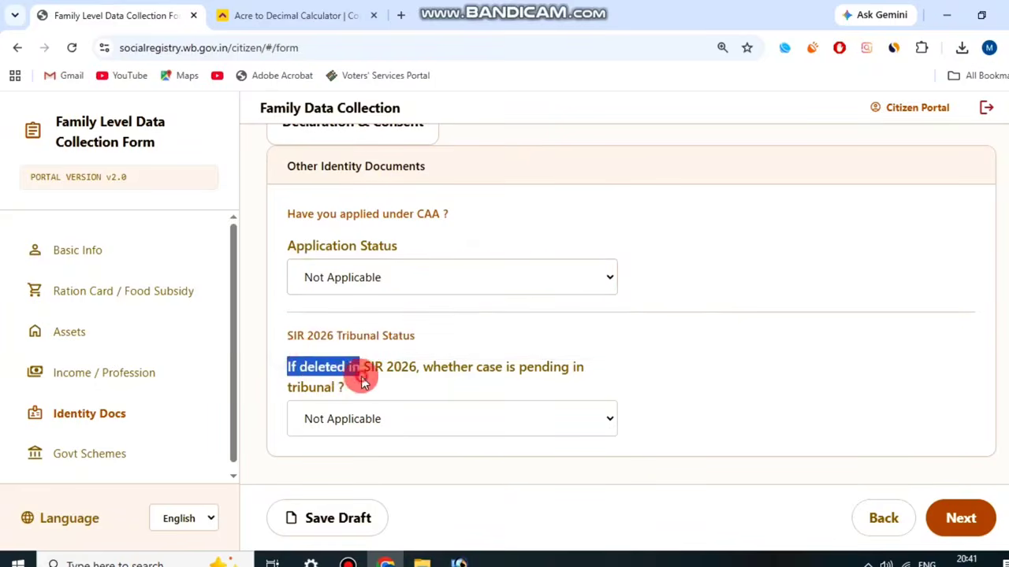
{"action": "left_click", "coordinate": [493, 377]}
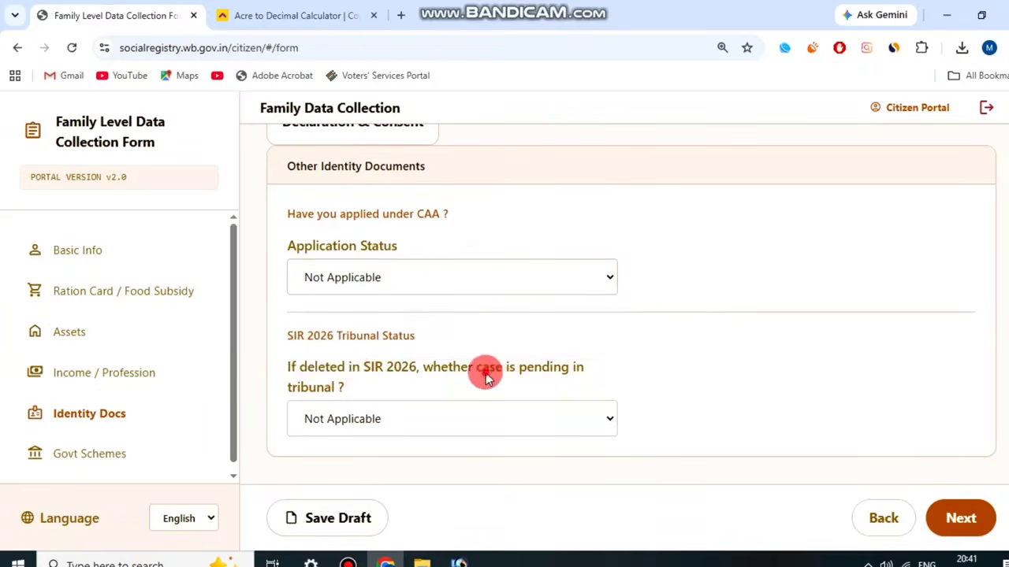
{"action": "left_click", "coordinate": [381, 408]}
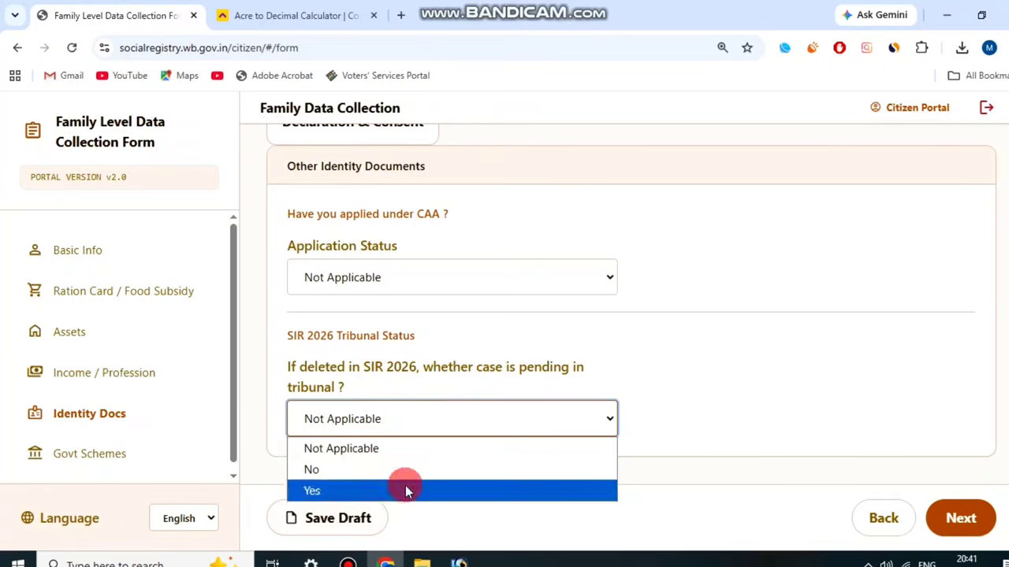
{"action": "left_click", "coordinate": [447, 376]}
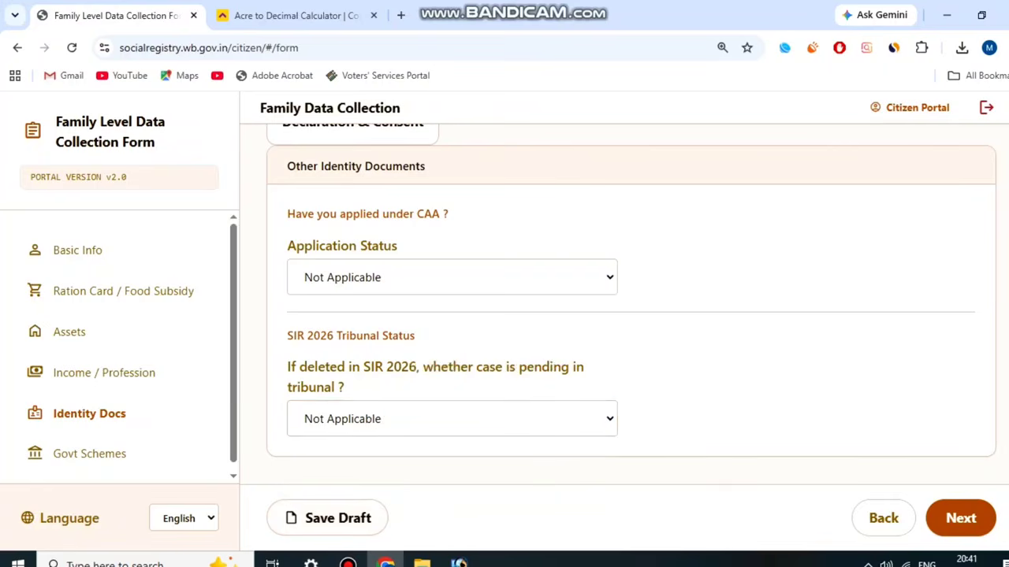
Continue to the Govt Schemes section and set Receiving Government Scheme Benefits (via DBT) to Yes.
{"action": "left_click", "coordinate": [955, 523]}
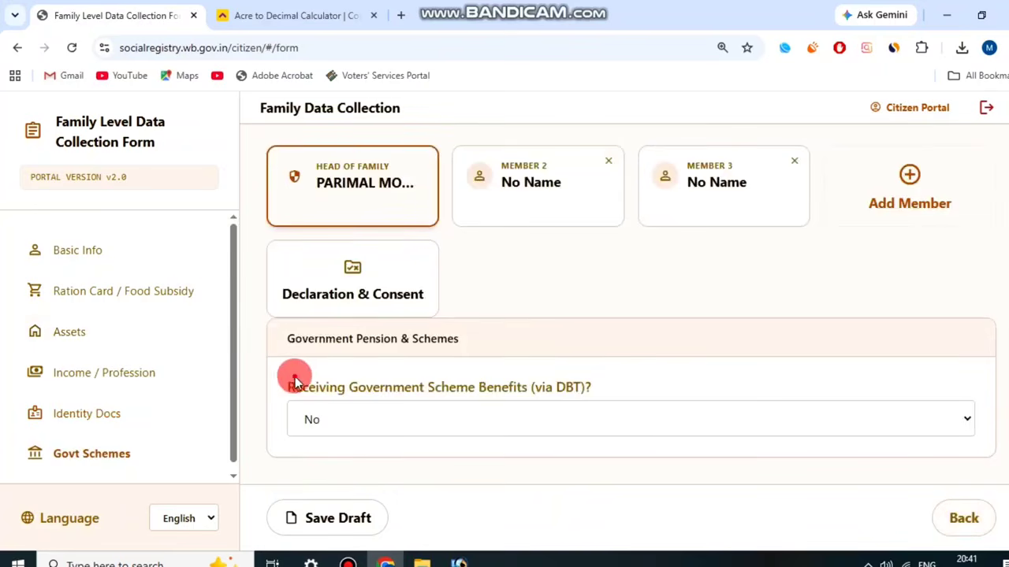
{"action": "left_click_drag", "start_coordinate": [295, 383], "coordinate": [625, 381]}
{"action": "left_click", "coordinate": [625, 380]}
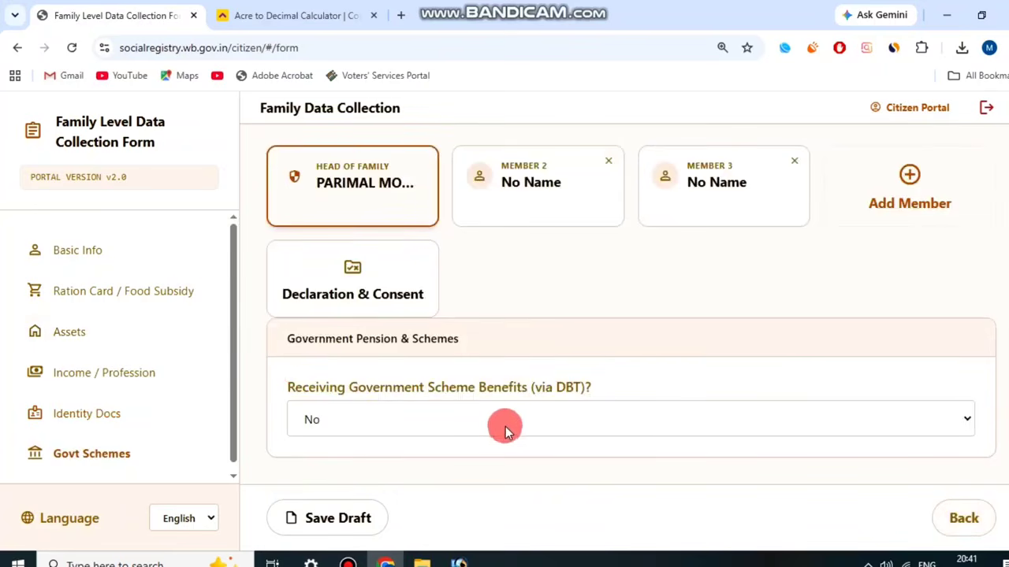
{"action": "left_click", "coordinate": [535, 426]}
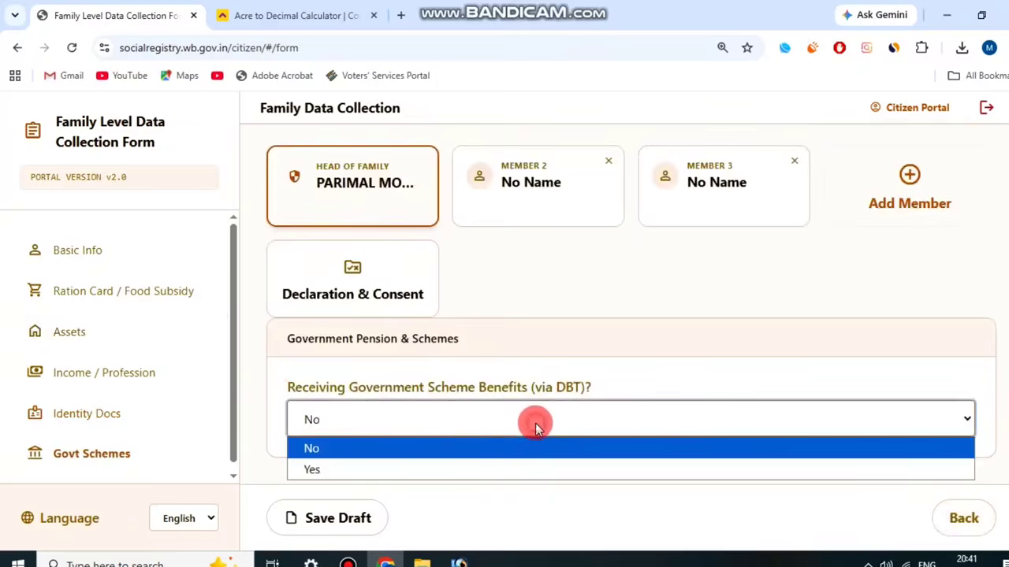
{"action": "left_click", "coordinate": [398, 471]}
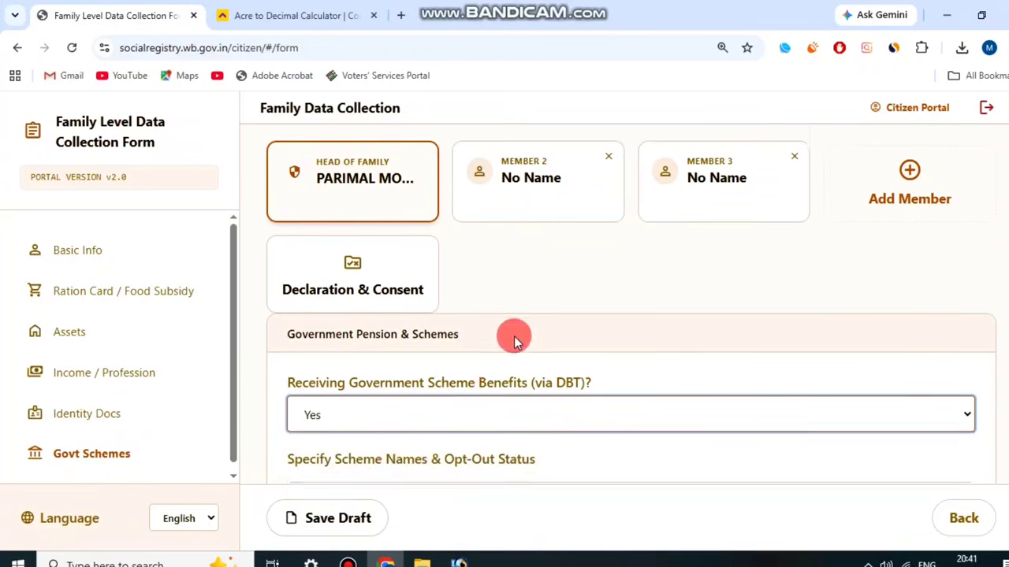
Choose Financial Support to Krishak Bandhu (Assured Income) as Scheme 1 and keep its Want to Opt Out setting at No.
{"action": "scroll", "coordinate": [514, 336], "scroll_direction": "down", "scroll_amount": 1}
{"action": "scroll", "coordinate": [435, 339], "scroll_direction": "down", "scroll_amount": 1}
{"action": "left_click_drag", "start_coordinate": [290, 288], "coordinate": [554, 288]}
{"action": "left_click", "coordinate": [557, 295]}
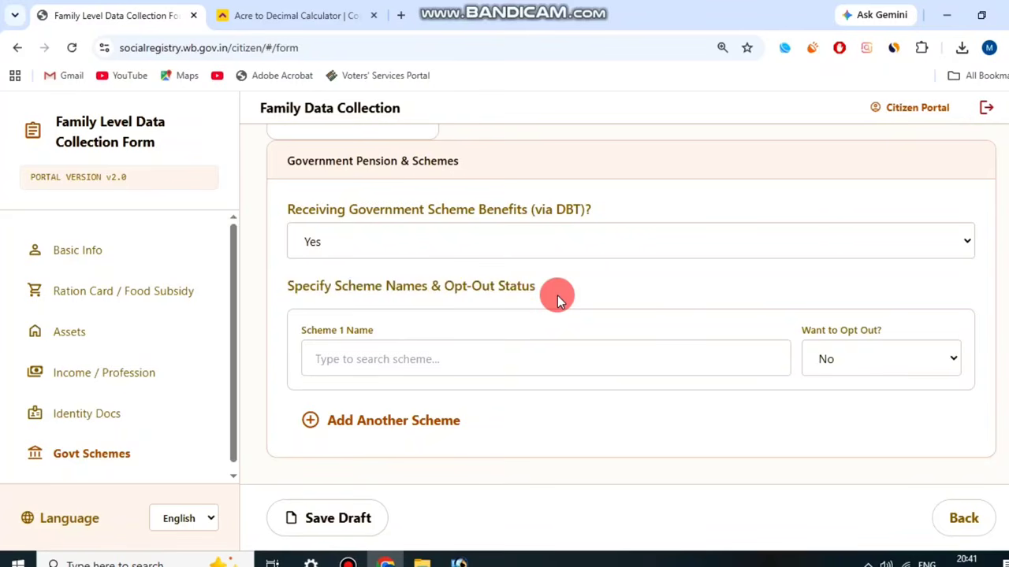
{"action": "left_click", "coordinate": [420, 359]}
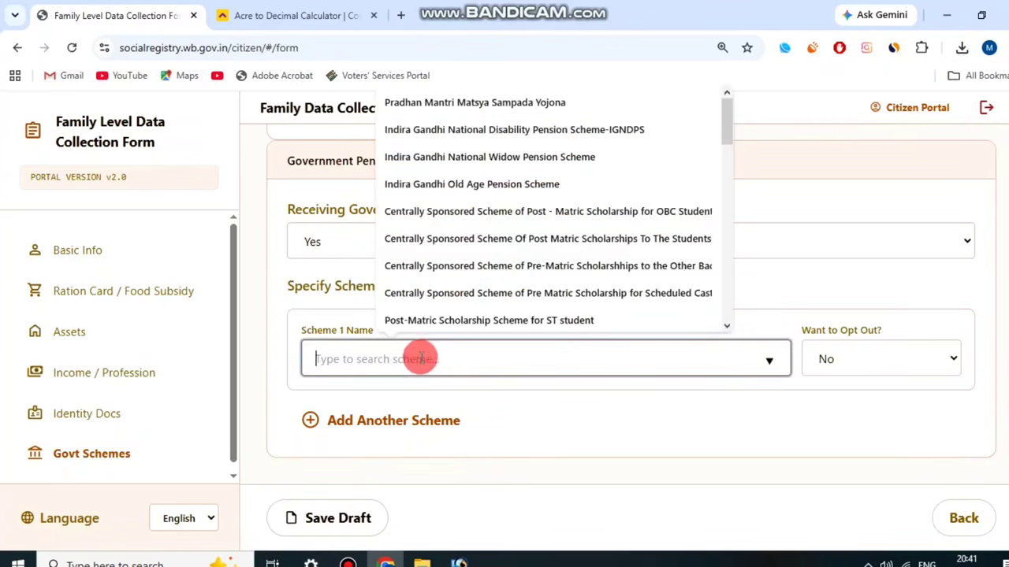
{"action": "left_click", "coordinate": [735, 131]}
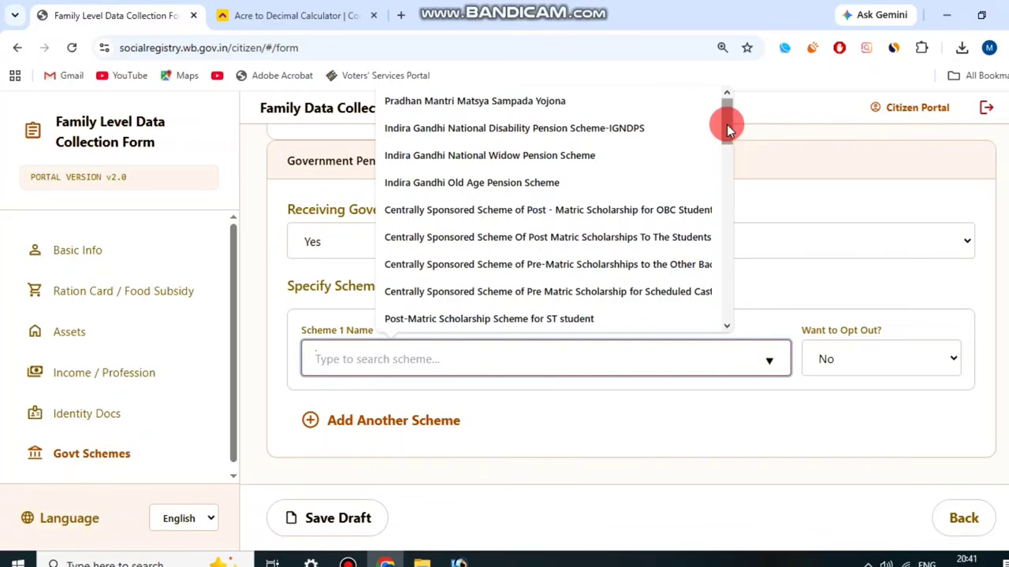
{"action": "left_click_drag", "start_coordinate": [726, 125], "coordinate": [723, 180]}
{"action": "left_click", "coordinate": [559, 174]}
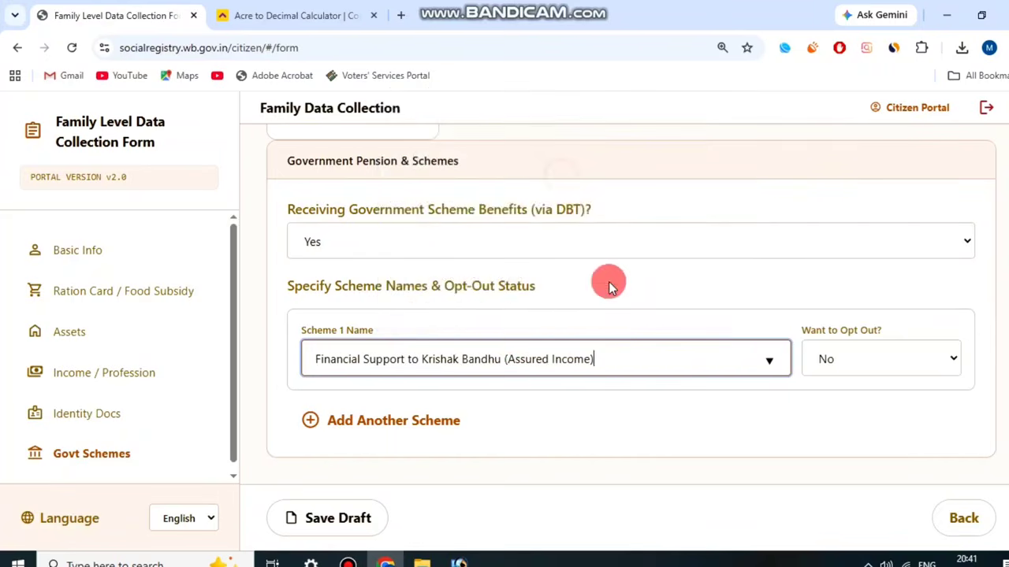
{"action": "left_click", "coordinate": [503, 326]}
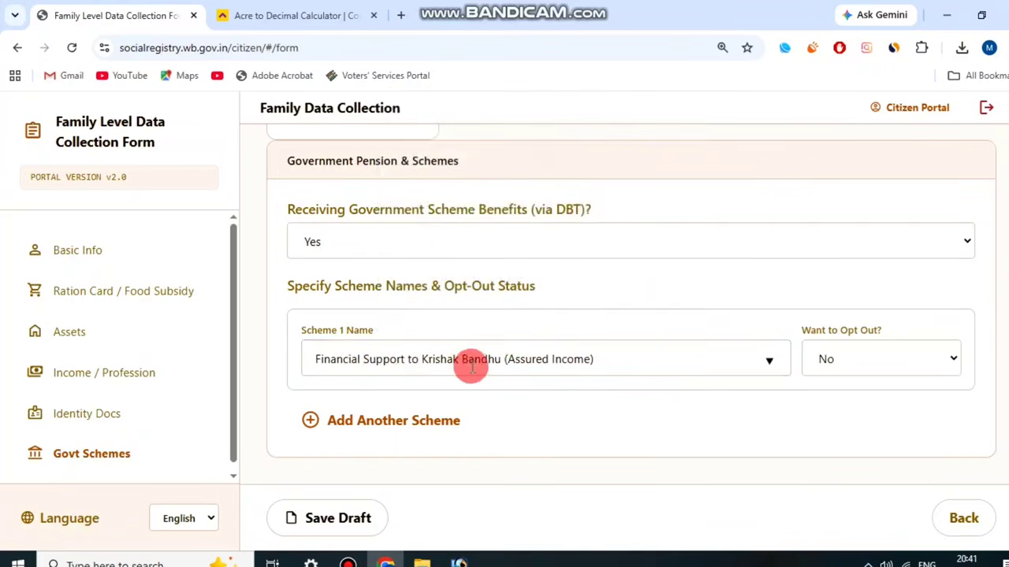
{"action": "left_click", "coordinate": [881, 360]}
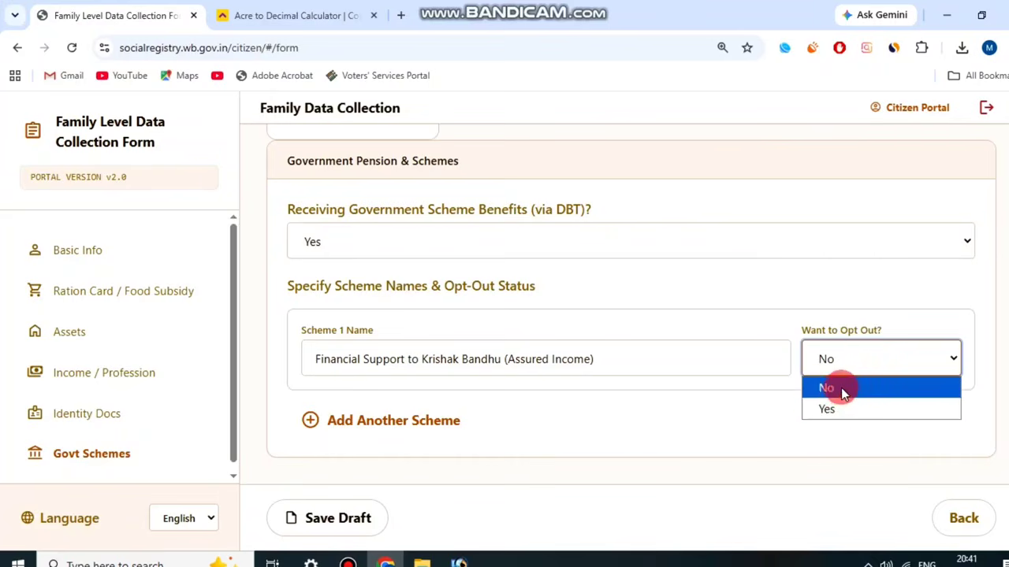
{"action": "left_click", "coordinate": [840, 319]}
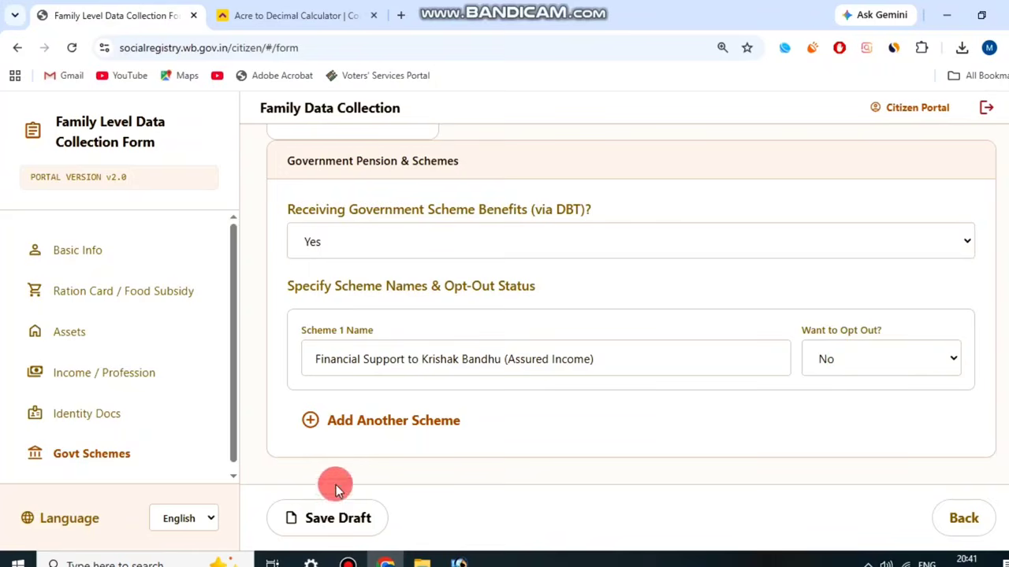
Save the form draft and open the Member 2 section.
{"action": "left_click", "coordinate": [337, 518]}
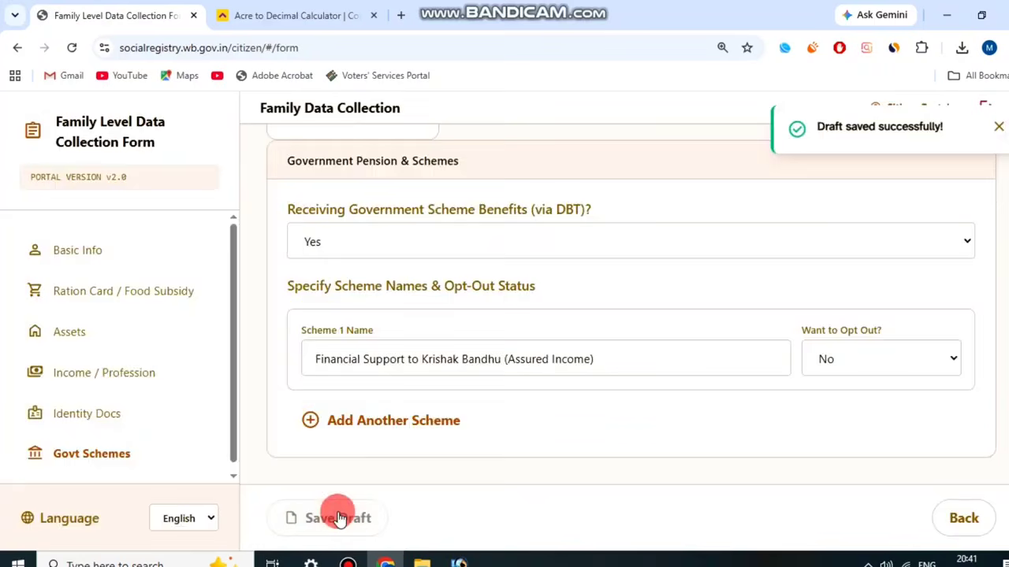
{"action": "scroll", "coordinate": [599, 368], "scroll_direction": "up", "scroll_amount": 1}
{"action": "scroll", "coordinate": [599, 368], "scroll_direction": "up", "scroll_amount": 1}
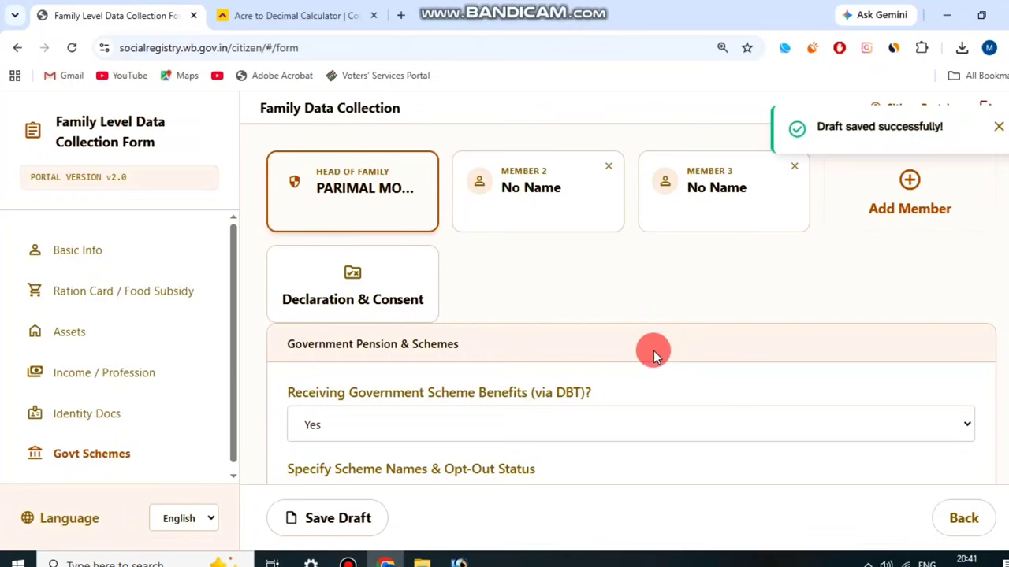
{"action": "left_click", "coordinate": [550, 197]}
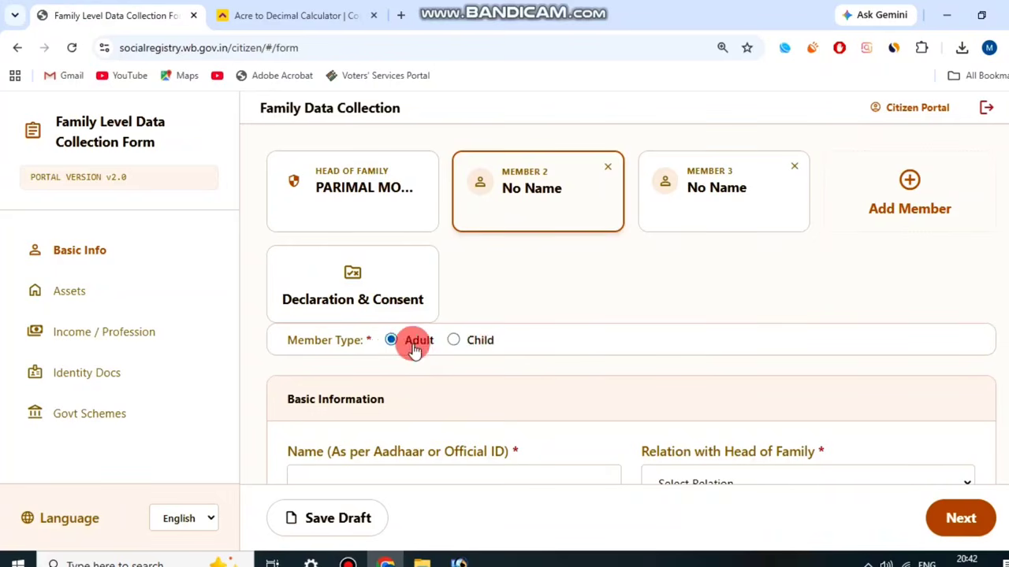
Keep Member 2's Member Type at Adult and set Relation with Head of Family to Wife.
{"action": "left_click_drag", "start_coordinate": [413, 344], "coordinate": [417, 346]}
{"action": "scroll", "coordinate": [448, 365], "scroll_direction": "down", "scroll_amount": 2}
{"action": "left_click_drag", "start_coordinate": [289, 300], "coordinate": [510, 290]}
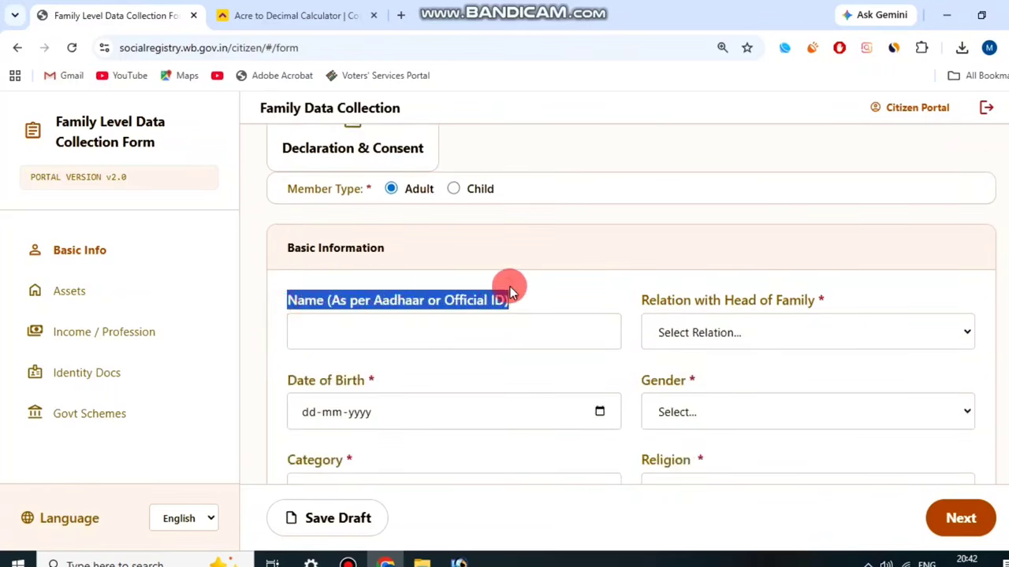
{"action": "left_click", "coordinate": [511, 290]}
{"action": "scroll", "coordinate": [517, 288], "scroll_direction": "down", "scroll_amount": 1}
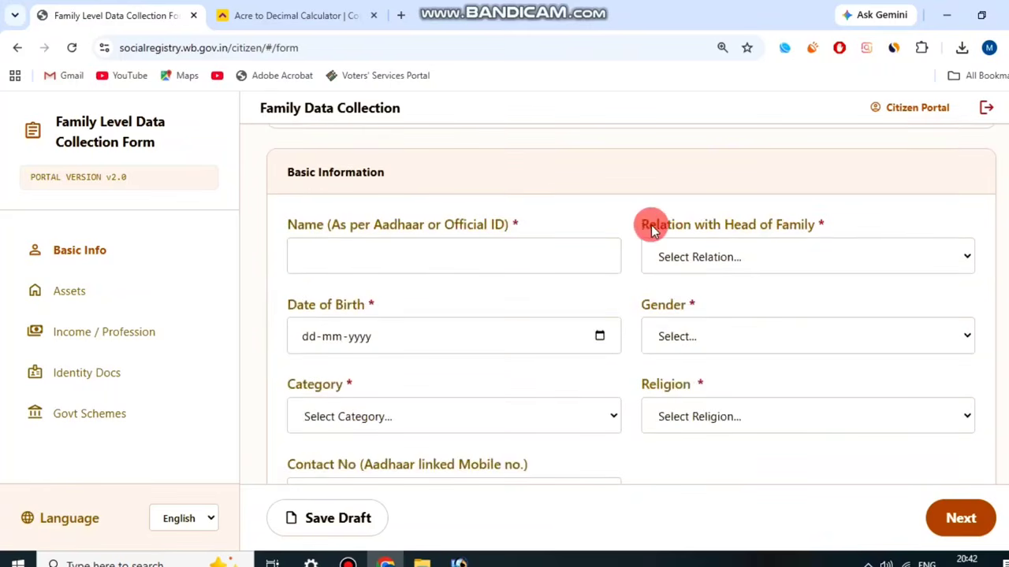
{"action": "left_click_drag", "start_coordinate": [643, 229], "coordinate": [802, 227]}
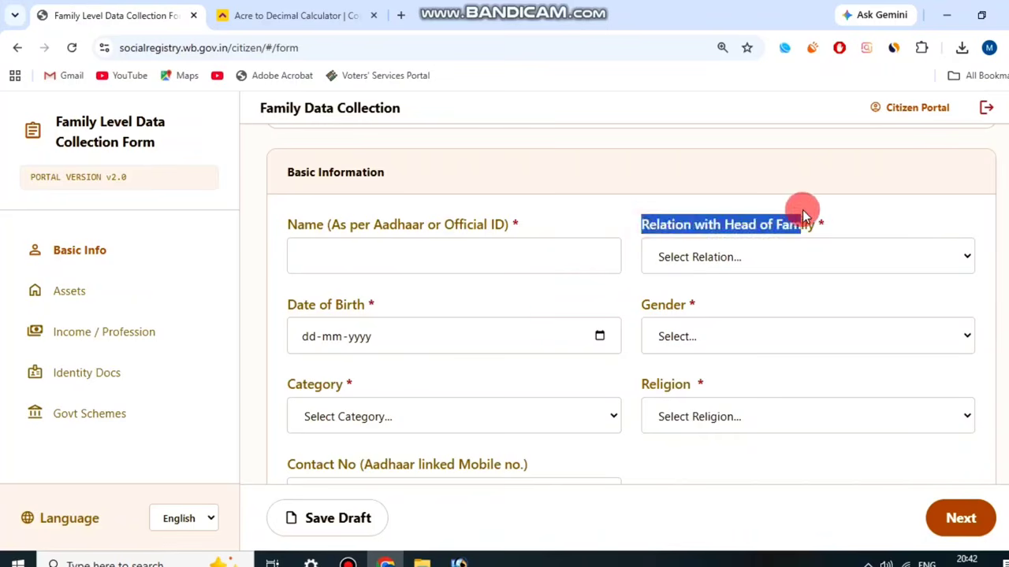
{"action": "left_click", "coordinate": [810, 227]}
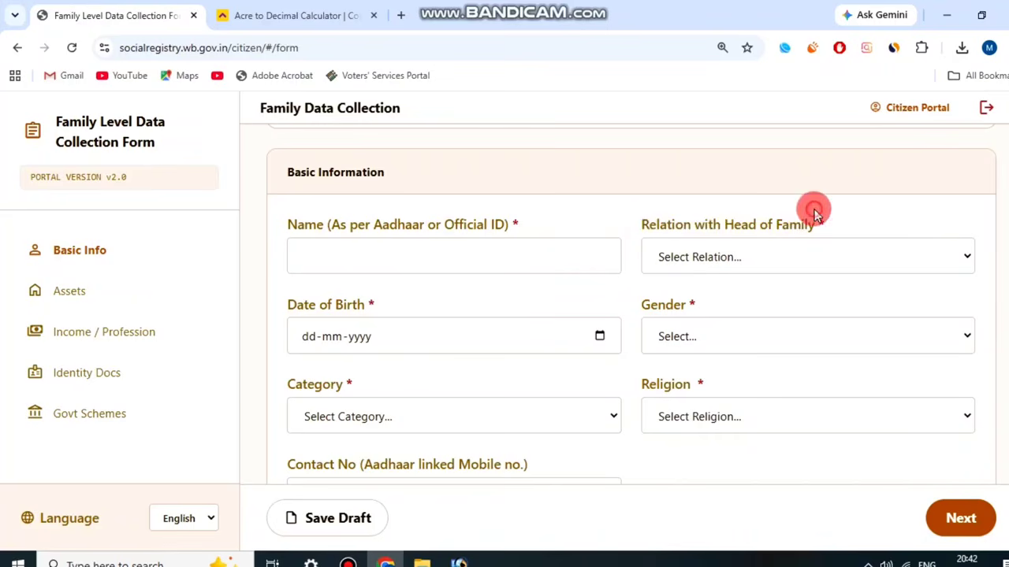
{"action": "left_click", "coordinate": [761, 251]}
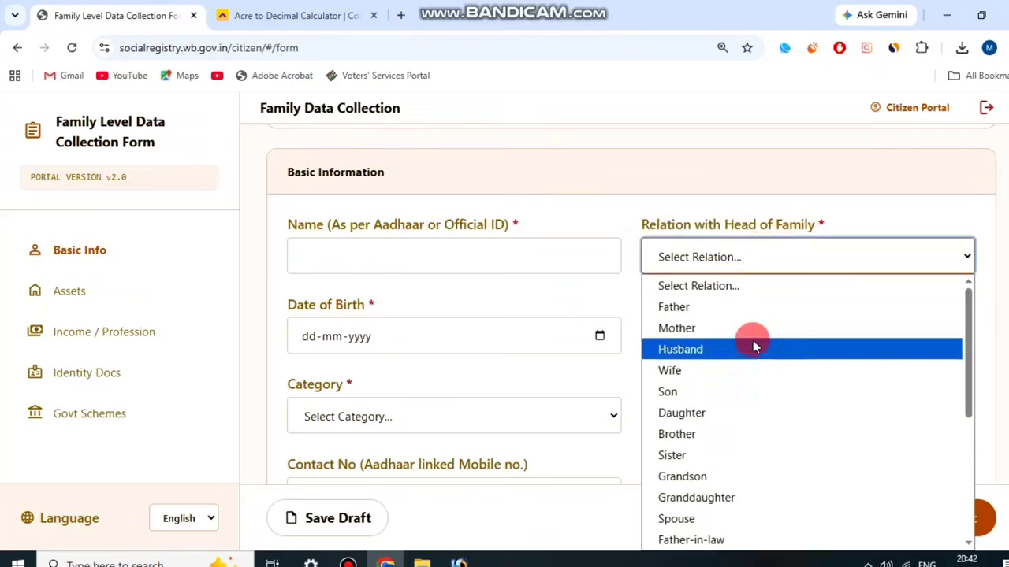
{"action": "left_click", "coordinate": [733, 381]}
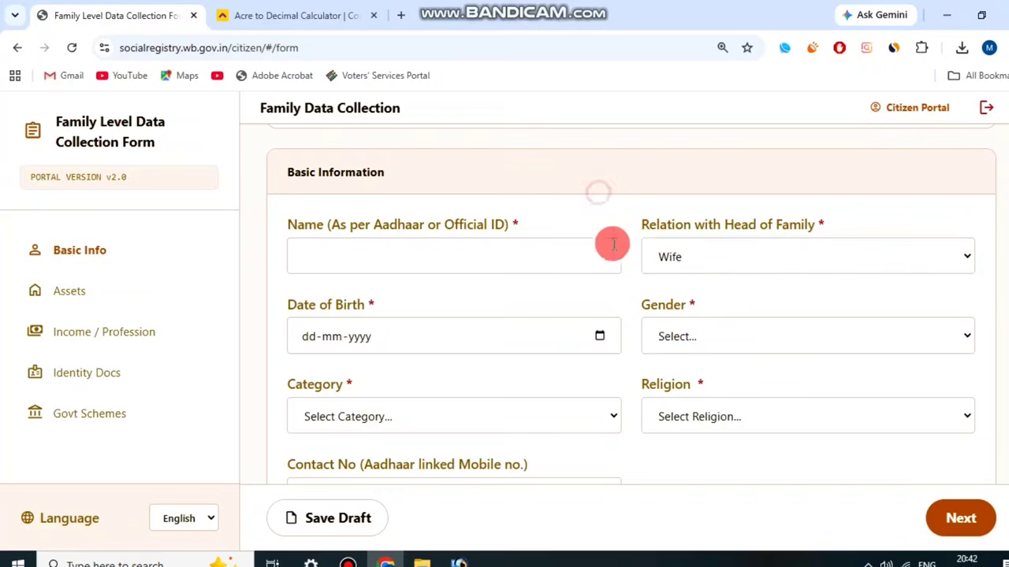
Review the family member cards and Member 2's Date of Birth field in Basic Information.
{"action": "scroll", "coordinate": [615, 252], "scroll_direction": "up", "scroll_amount": 3}
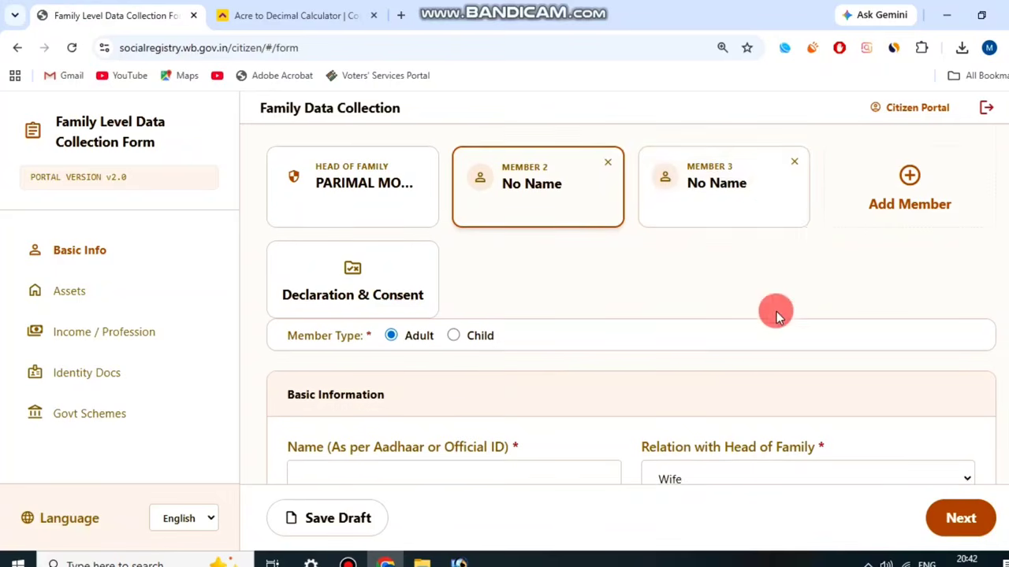
{"action": "scroll", "coordinate": [677, 245], "scroll_direction": "down", "scroll_amount": 1}
{"action": "scroll", "coordinate": [597, 227], "scroll_direction": "up", "scroll_amount": 1}
{"action": "scroll", "coordinate": [584, 244], "scroll_direction": "up", "scroll_amount": 1}
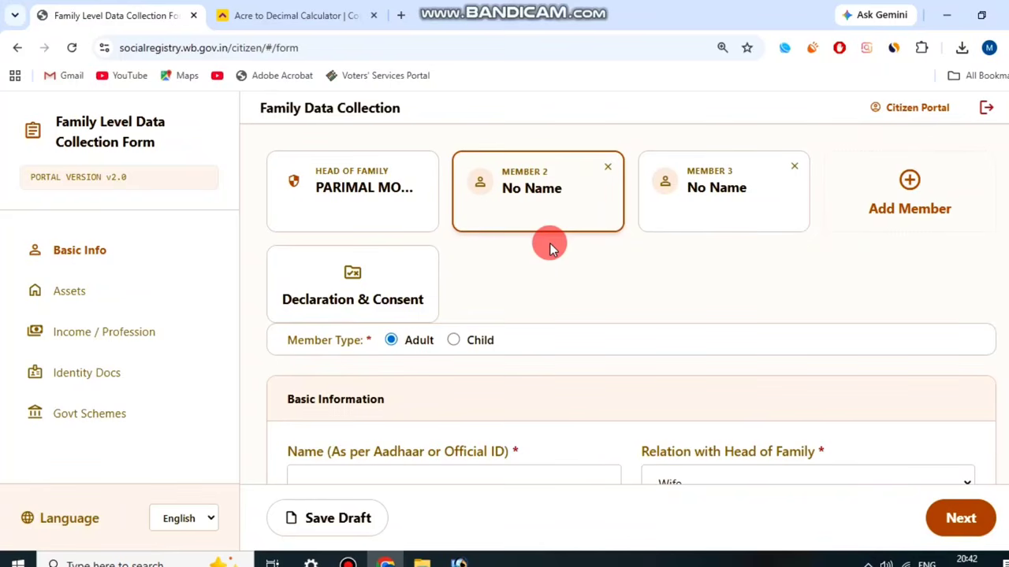
{"action": "scroll", "coordinate": [580, 288], "scroll_direction": "down", "scroll_amount": 3}
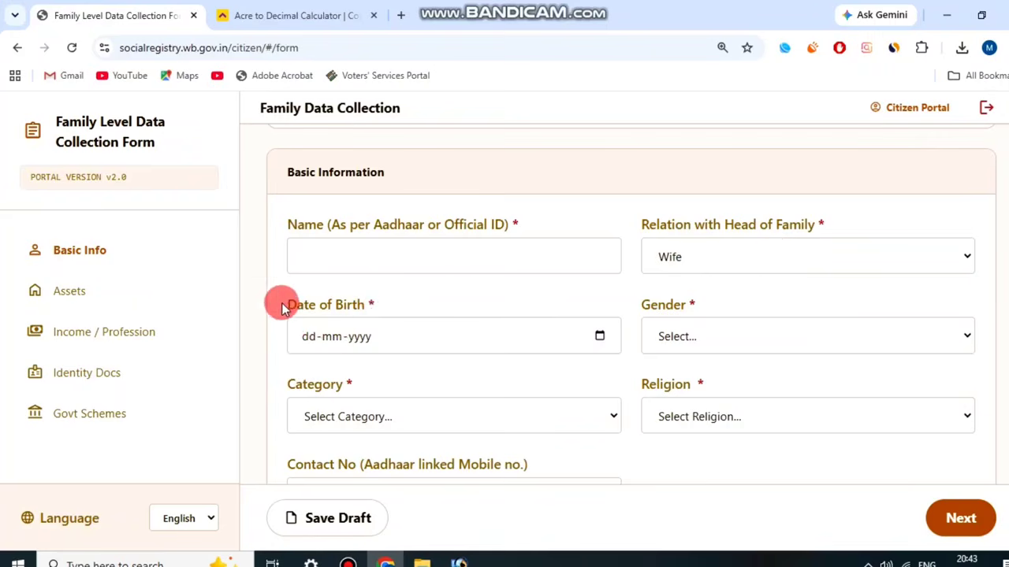
{"action": "left_click_drag", "start_coordinate": [284, 307], "coordinate": [402, 299]}
{"action": "left_click", "coordinate": [404, 299]}
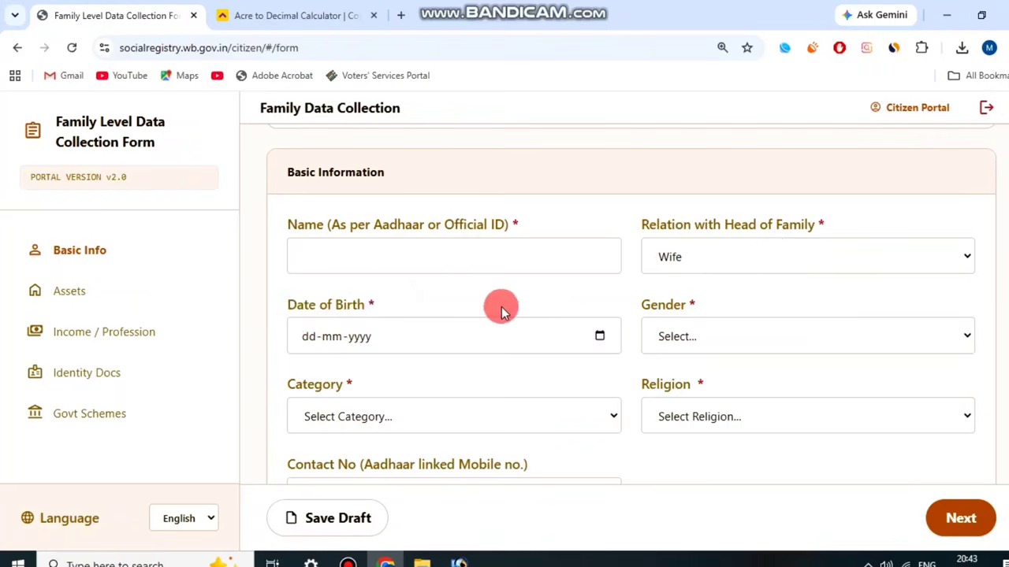
{"action": "left_click", "coordinate": [599, 339]}
{"action": "left_click", "coordinate": [323, 101]}
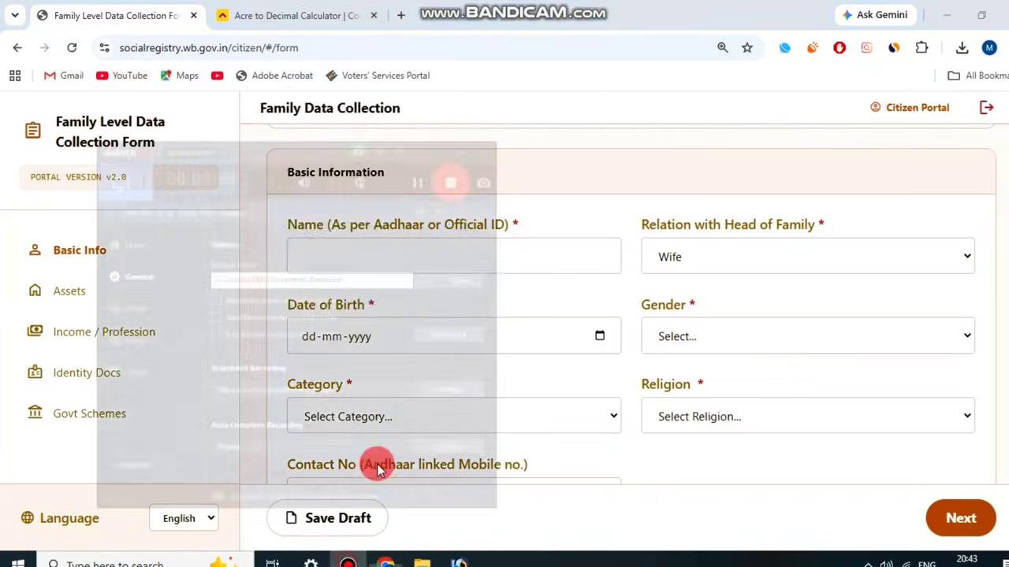
{"action": "left_click", "coordinate": [639, 116]}
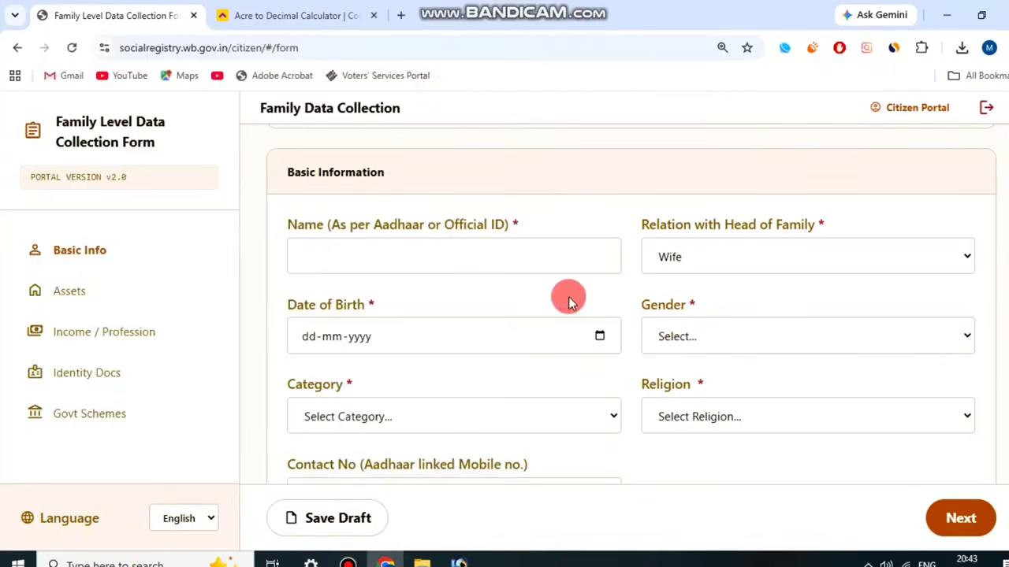
Set Member 2's Gender to Female.
{"action": "left_click_drag", "start_coordinate": [640, 304], "coordinate": [747, 300]}
{"action": "left_click", "coordinate": [746, 301]}
{"action": "left_click", "coordinate": [730, 334]}
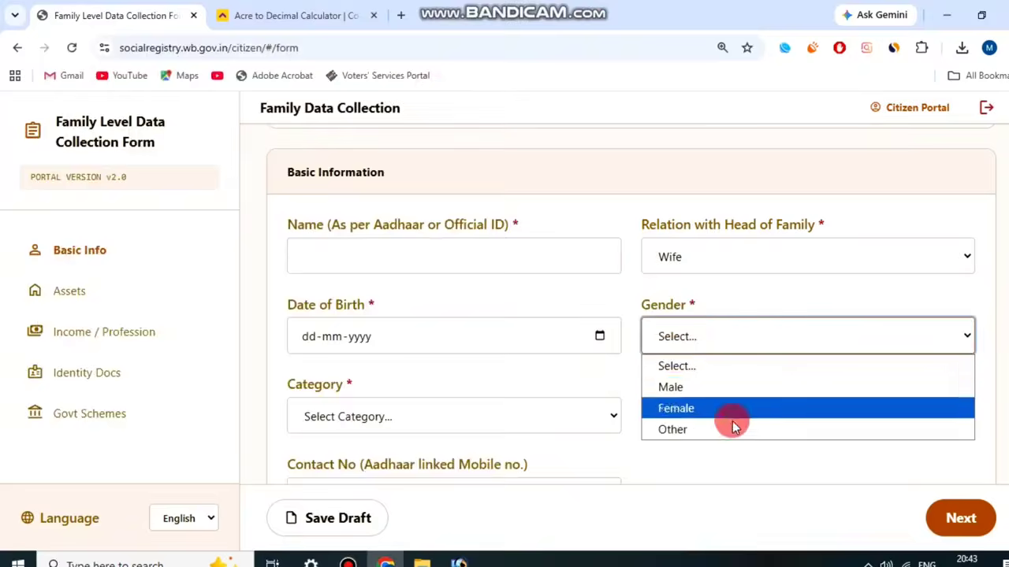
{"action": "left_click", "coordinate": [696, 409]}
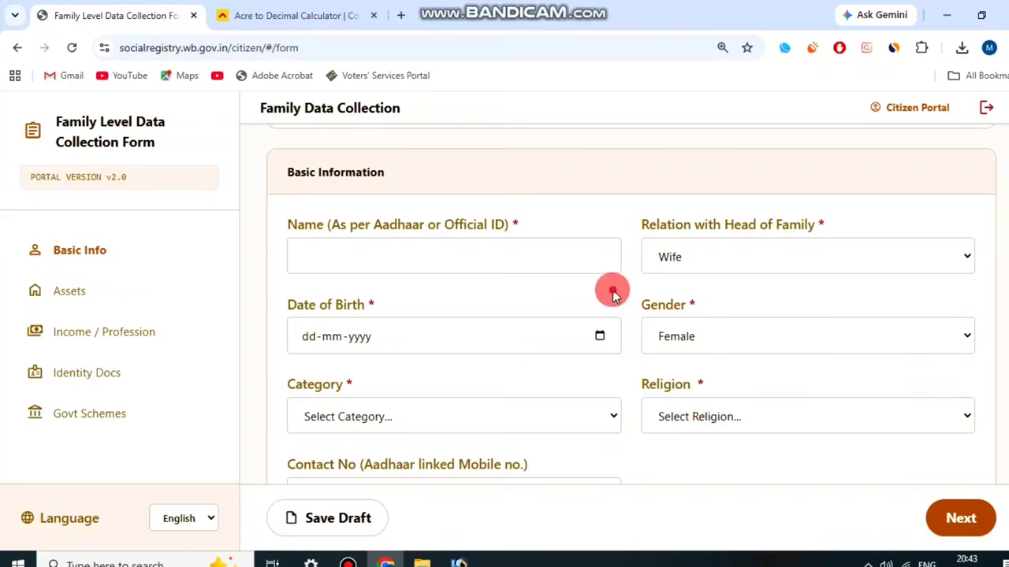
Set Member 2's Category to UR (Unreserved Category).
{"action": "scroll", "coordinate": [671, 332], "scroll_direction": "down", "scroll_amount": 2}
{"action": "left_click_drag", "start_coordinate": [289, 230], "coordinate": [385, 234]}
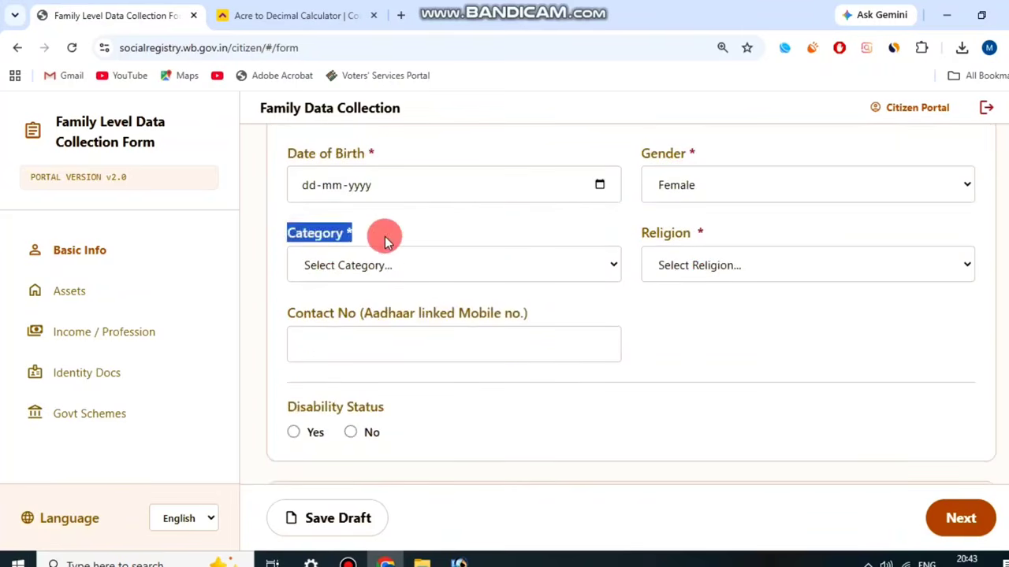
{"action": "left_click", "coordinate": [386, 268]}
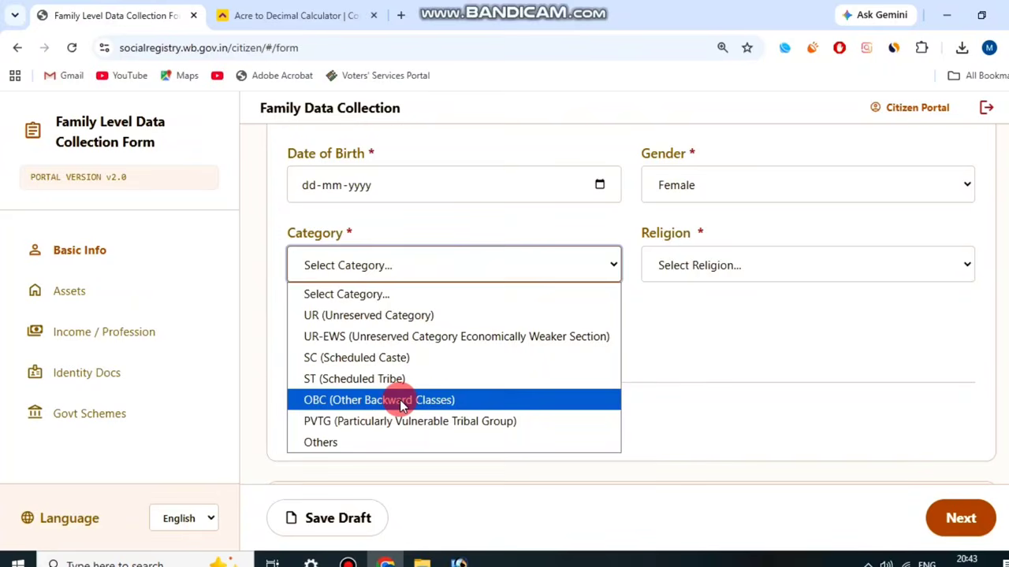
{"action": "left_click", "coordinate": [409, 322]}
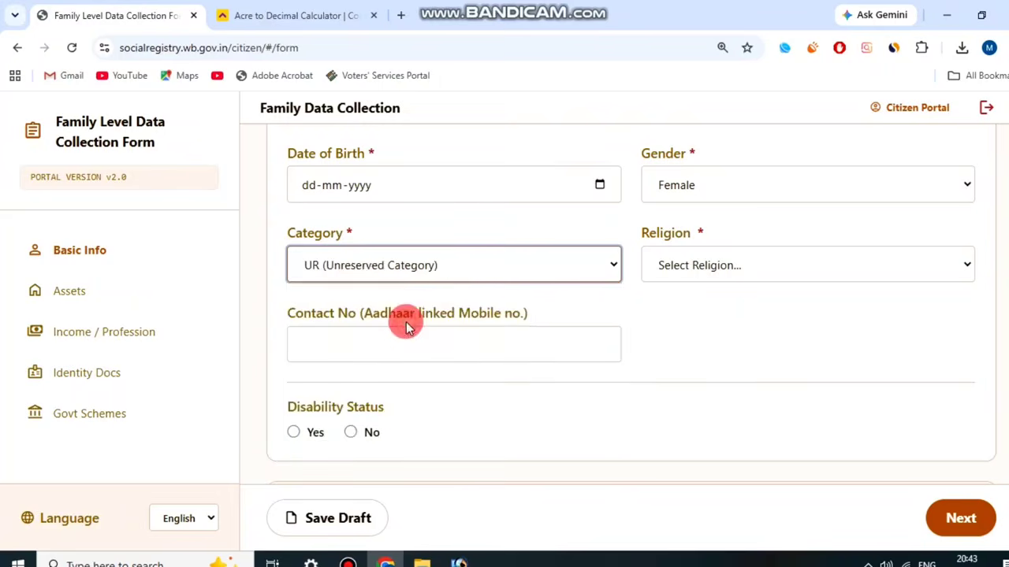
Set Member 2's Religion to Hinduism.
{"action": "left_click_drag", "start_coordinate": [653, 236], "coordinate": [752, 234]}
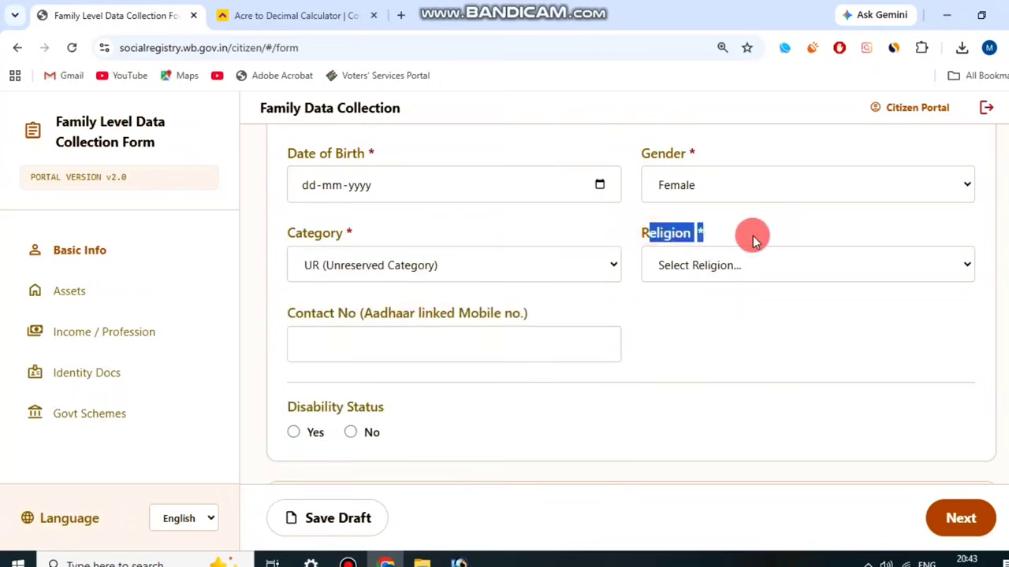
{"action": "left_click", "coordinate": [751, 269]}
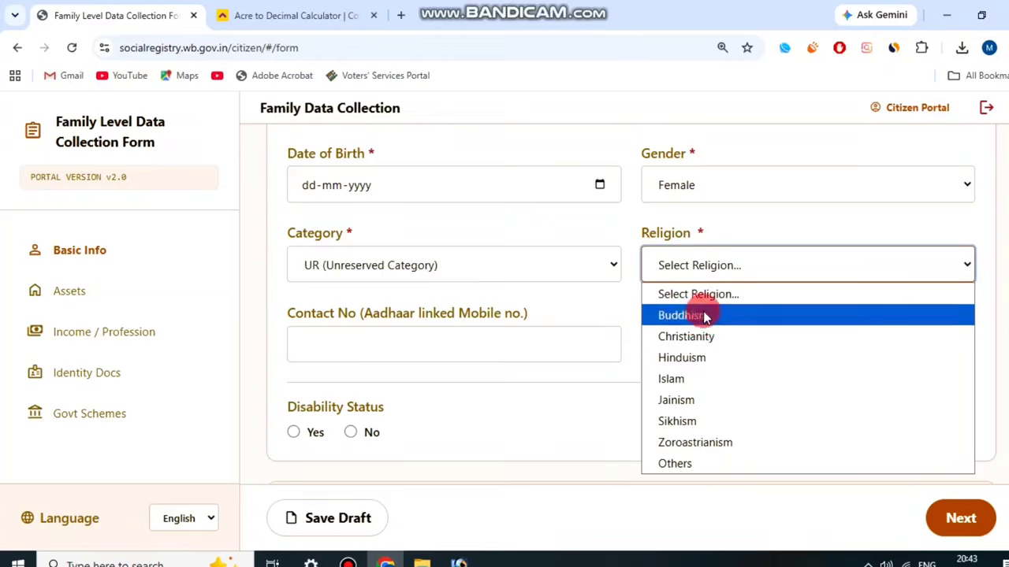
{"action": "left_click", "coordinate": [709, 357]}
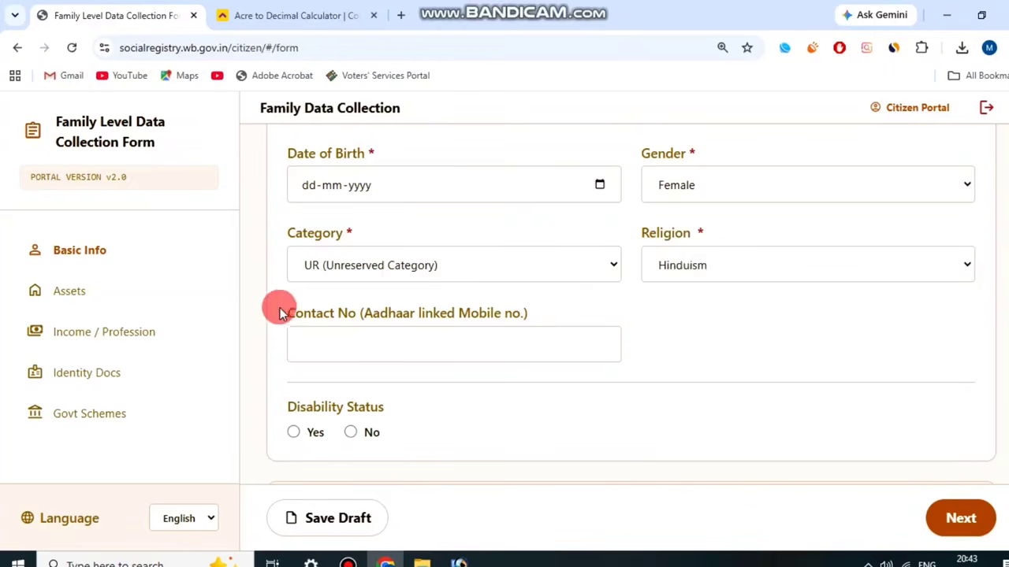
Review the Aadhaar-linked Contact No field and the Disability Status options for Member 2.
{"action": "left_click_drag", "start_coordinate": [280, 309], "coordinate": [516, 319]}
{"action": "left_click", "coordinate": [515, 319]}
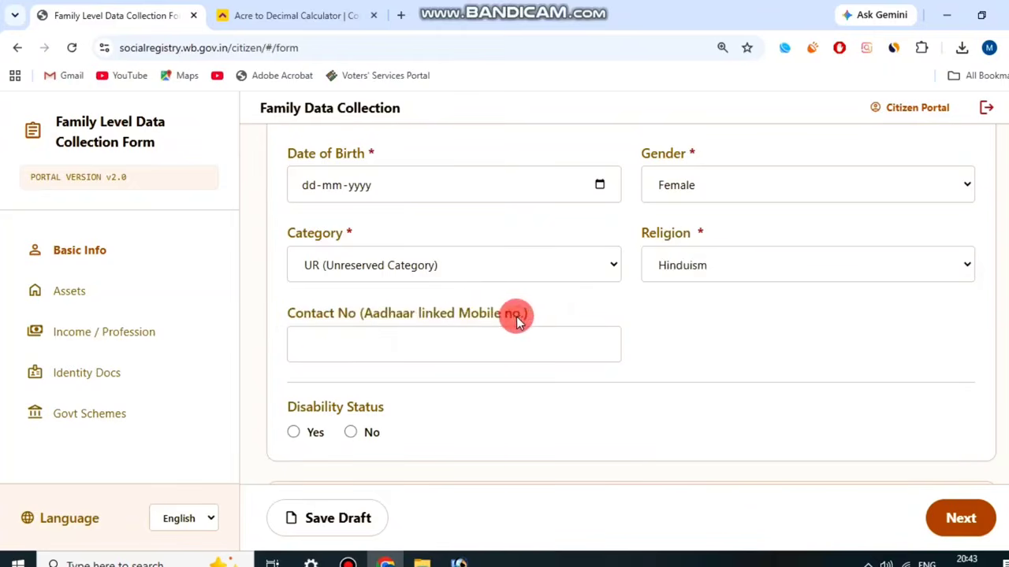
{"action": "scroll", "coordinate": [438, 339], "scroll_direction": "down", "scroll_amount": 2}
{"action": "left_click_drag", "start_coordinate": [289, 260], "coordinate": [421, 255]}
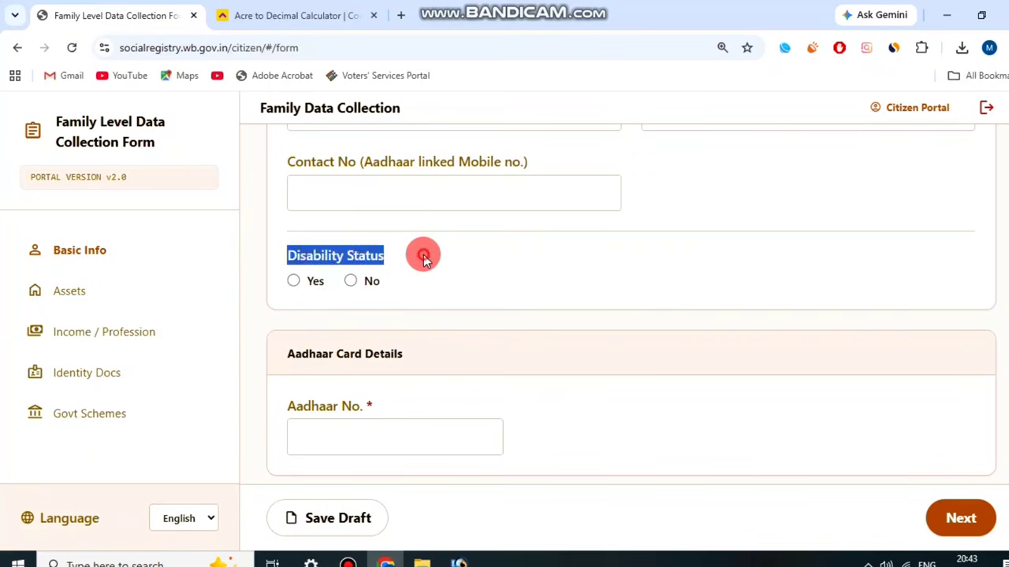
Set the member's Disability Status to No.
{"action": "left_click", "coordinate": [342, 281]}
{"action": "left_click", "coordinate": [351, 281]}
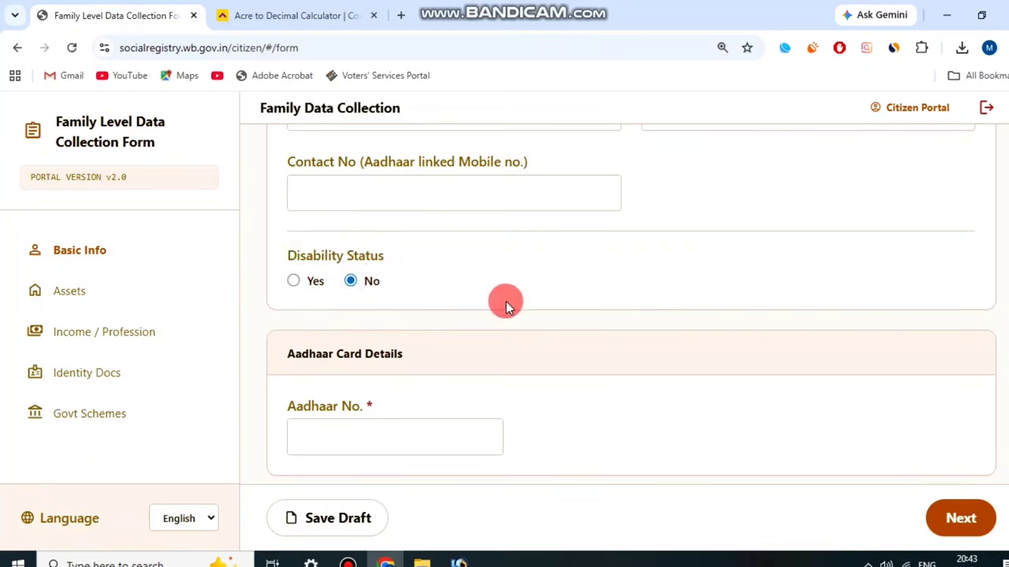
{"action": "scroll", "coordinate": [506, 302], "scroll_direction": "down", "scroll_amount": 1}
{"action": "left_click", "coordinate": [469, 346]}
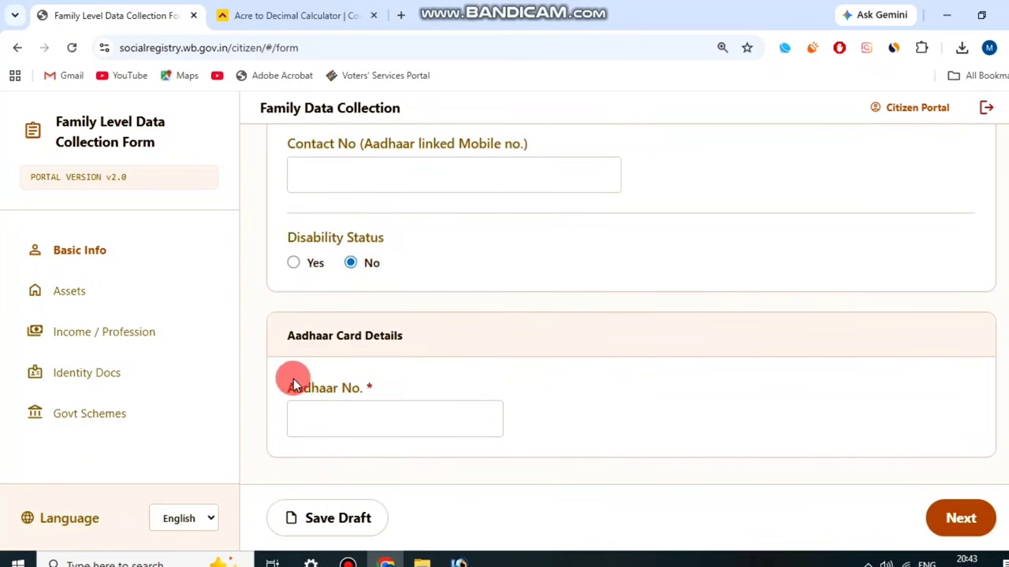
Enter the member's Aadhaar number under Aadhaar Card Details.
{"action": "left_click_drag", "start_coordinate": [293, 379], "coordinate": [399, 383]}
{"action": "left_click", "coordinate": [399, 382]}
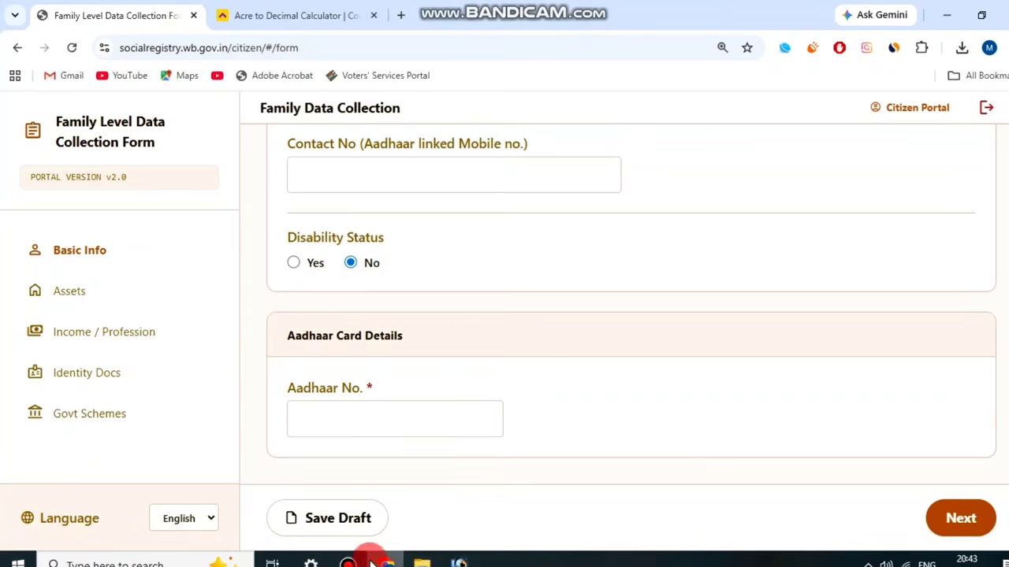
{"action": "left_click", "coordinate": [348, 561]}
{"action": "left_click", "coordinate": [420, 93]}
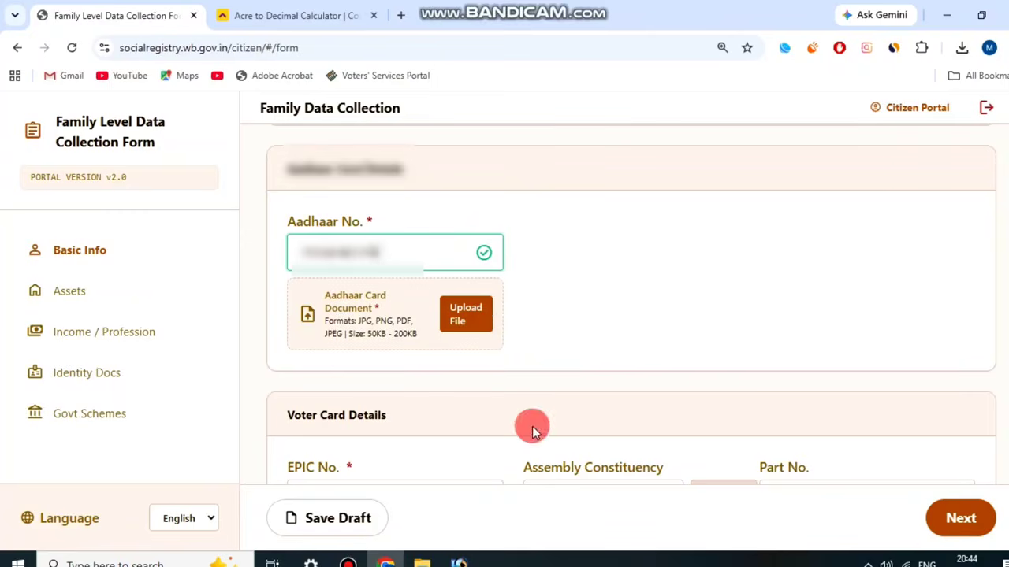
{"action": "left_click", "coordinate": [347, 562]}
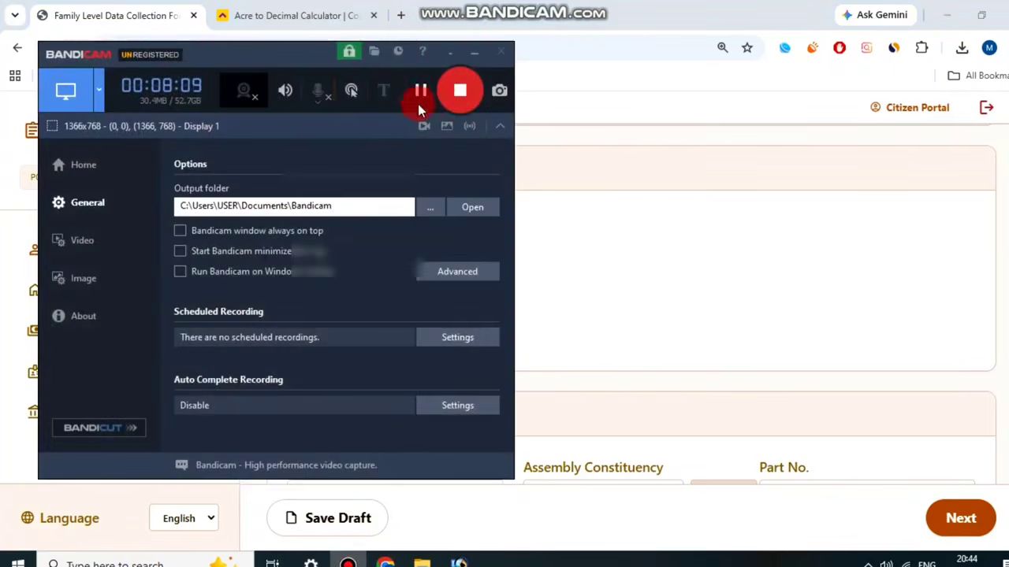
{"action": "left_click", "coordinate": [420, 99]}
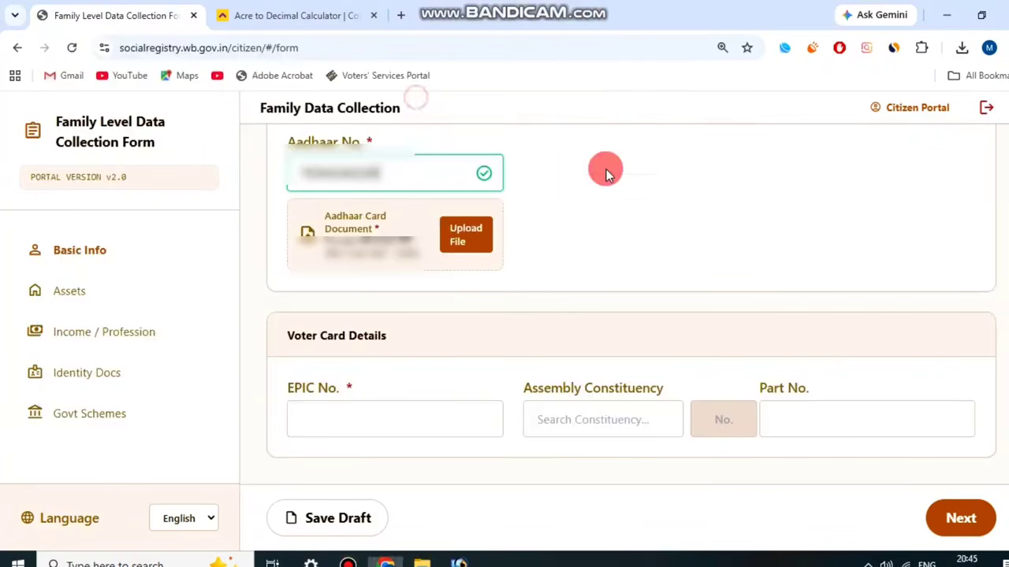
Enter the member's EPIC number under Voter Card Details.
{"action": "left_click_drag", "start_coordinate": [286, 338], "coordinate": [386, 338]}
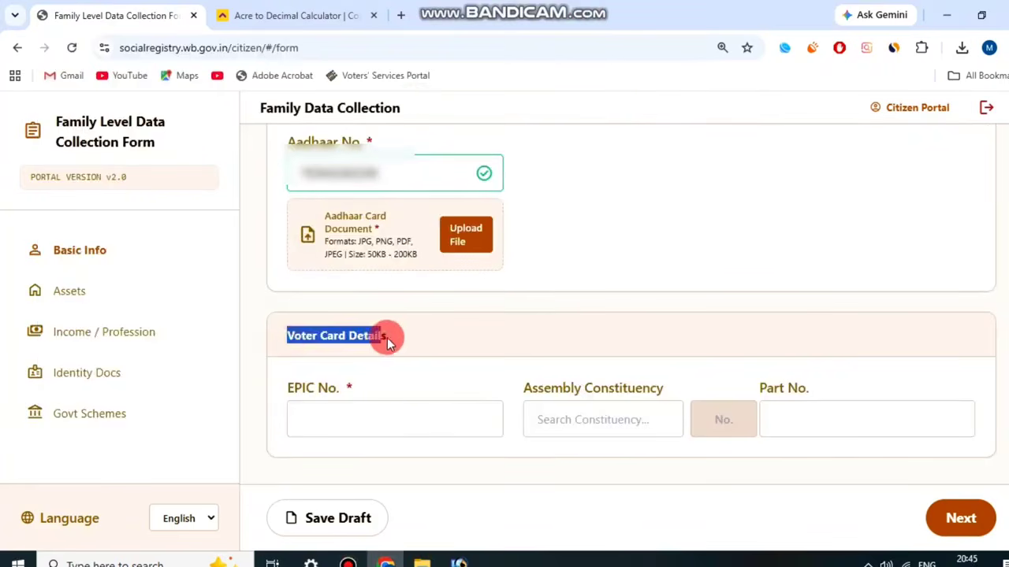
{"action": "left_click", "coordinate": [388, 337]}
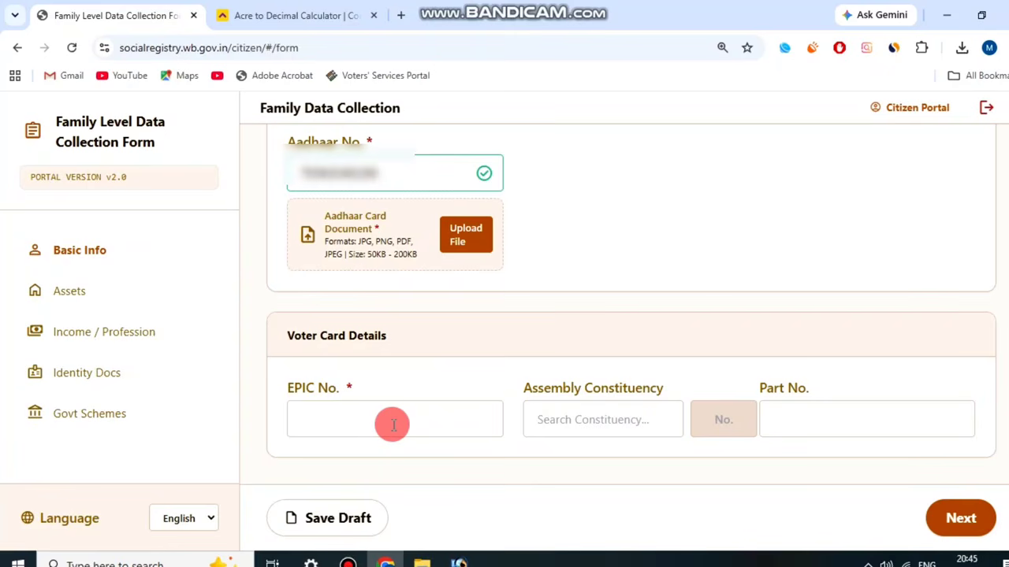
{"action": "left_click", "coordinate": [419, 415]}
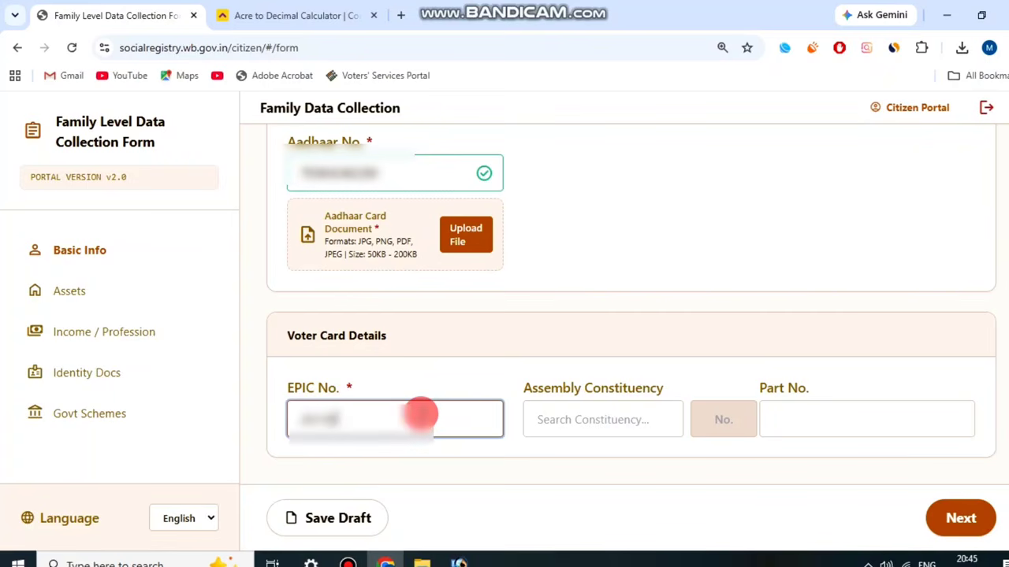
{"action": "type", "text": "2"}
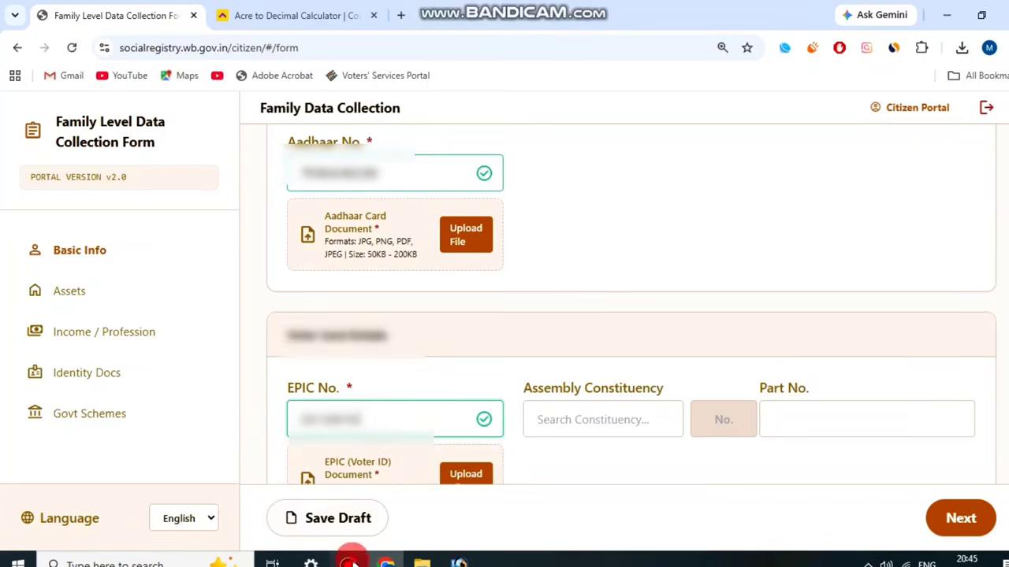
{"action": "left_click", "coordinate": [348, 562]}
{"action": "left_click", "coordinate": [420, 93]}
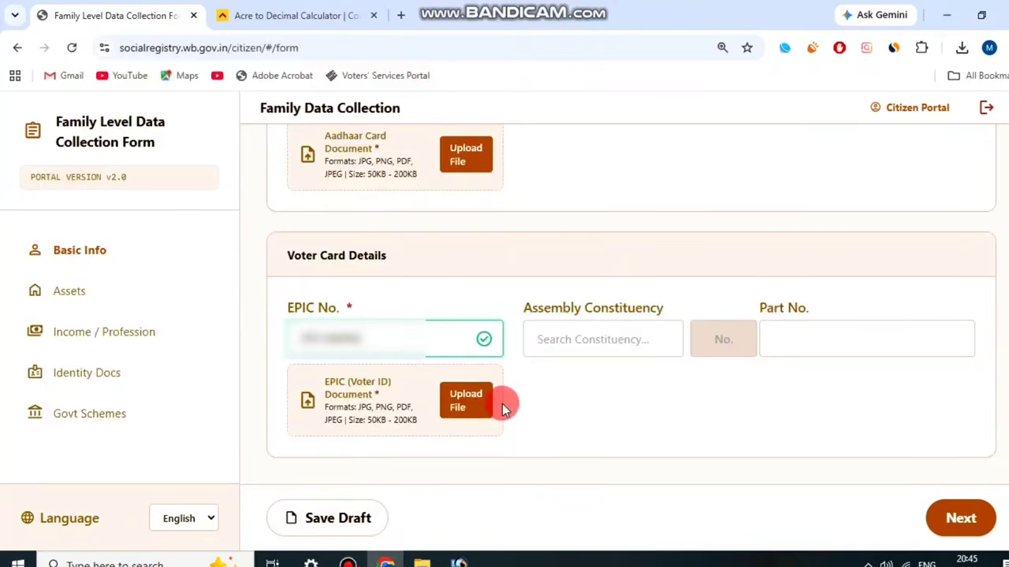
Choose 132 - Sagar as the voter card's Assembly Constituency and continue to the Assets section.
{"action": "left_click_drag", "start_coordinate": [570, 307], "coordinate": [608, 349]}
{"action": "left_click", "coordinate": [611, 346]}
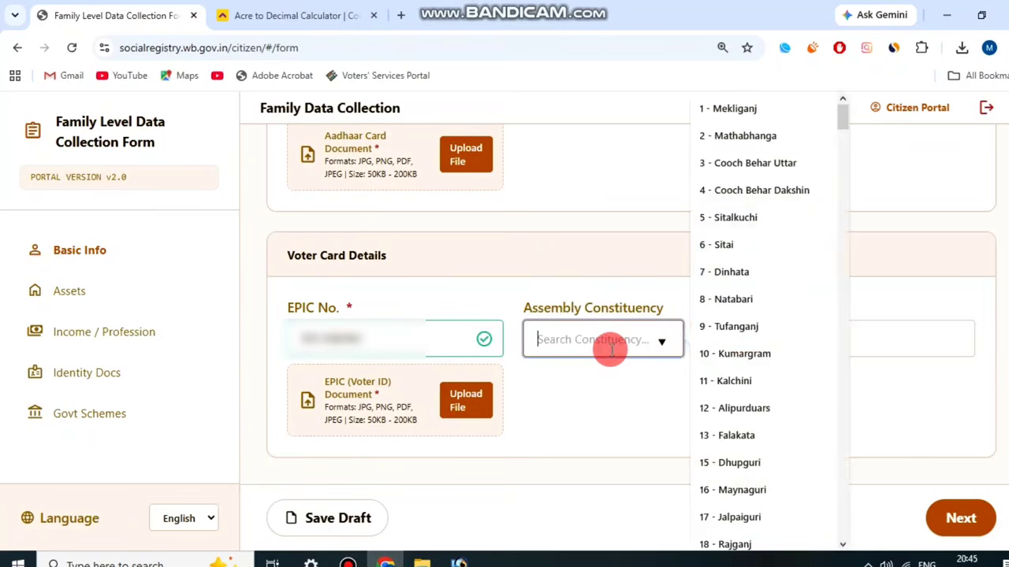
{"action": "type", "text": "SAGA"}
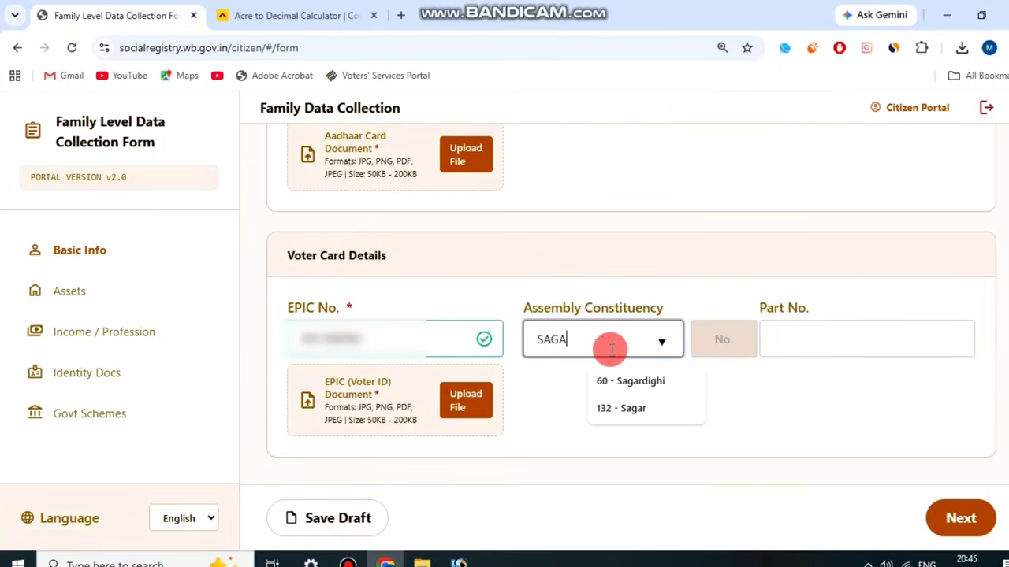
{"action": "left_click", "coordinate": [658, 409]}
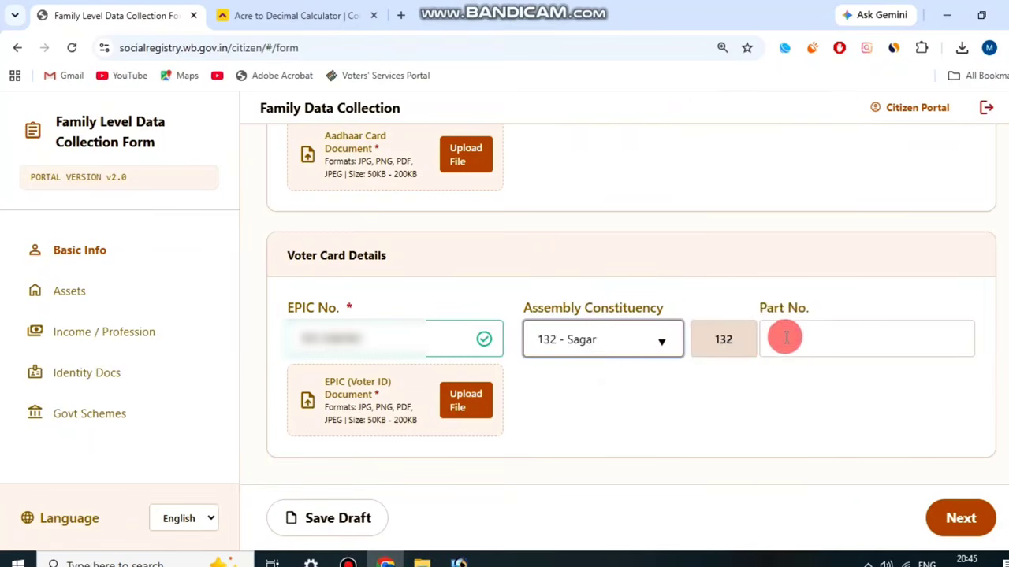
{"action": "left_click_drag", "start_coordinate": [758, 310], "coordinate": [825, 311]}
{"action": "left_click", "coordinate": [825, 309]}
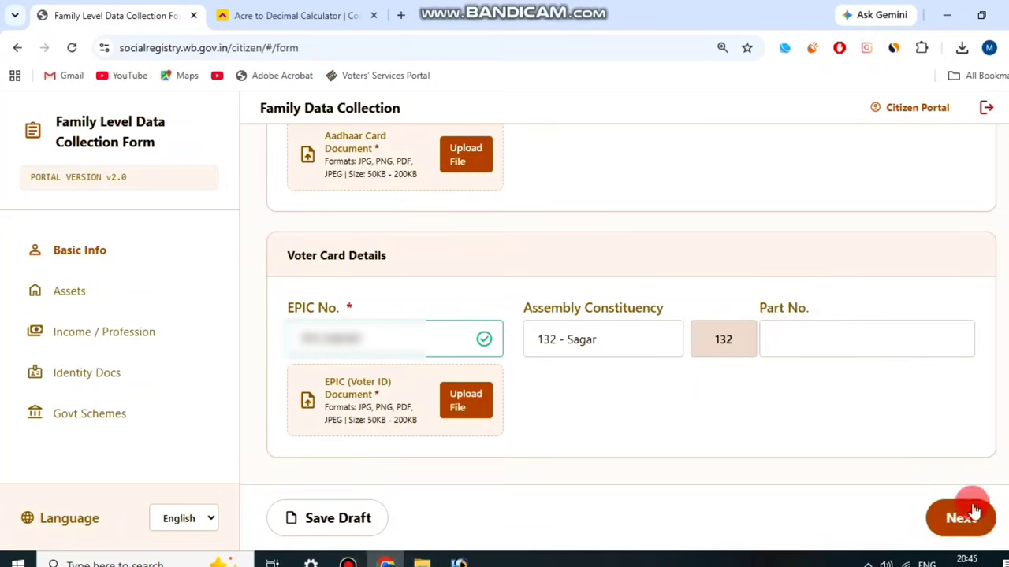
{"action": "left_click", "coordinate": [349, 562]}
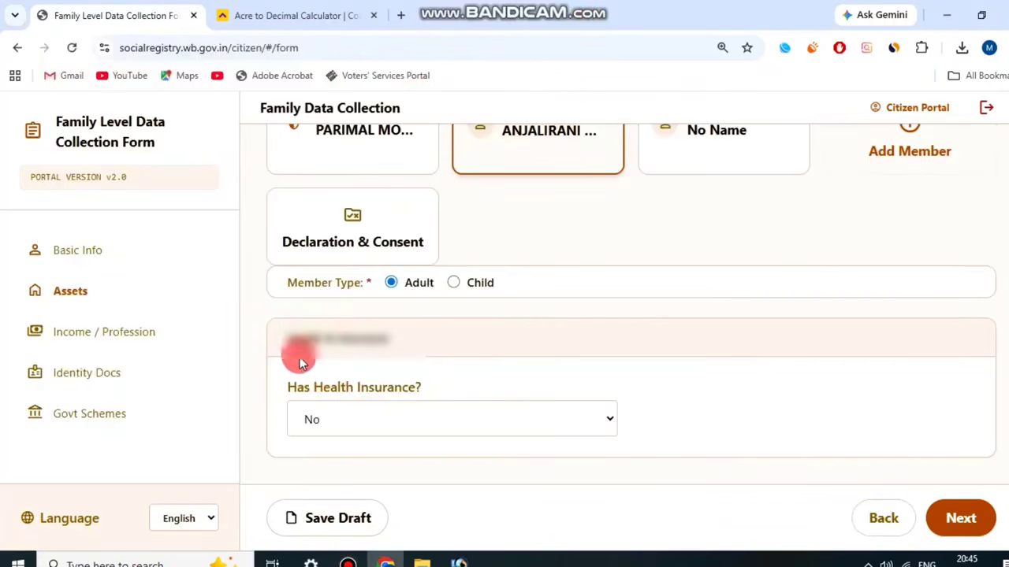
Set the member's Has Health Insurance answer to Yes.
{"action": "left_click_drag", "start_coordinate": [296, 339], "coordinate": [383, 340]}
{"action": "left_click_drag", "start_coordinate": [296, 388], "coordinate": [441, 383]}
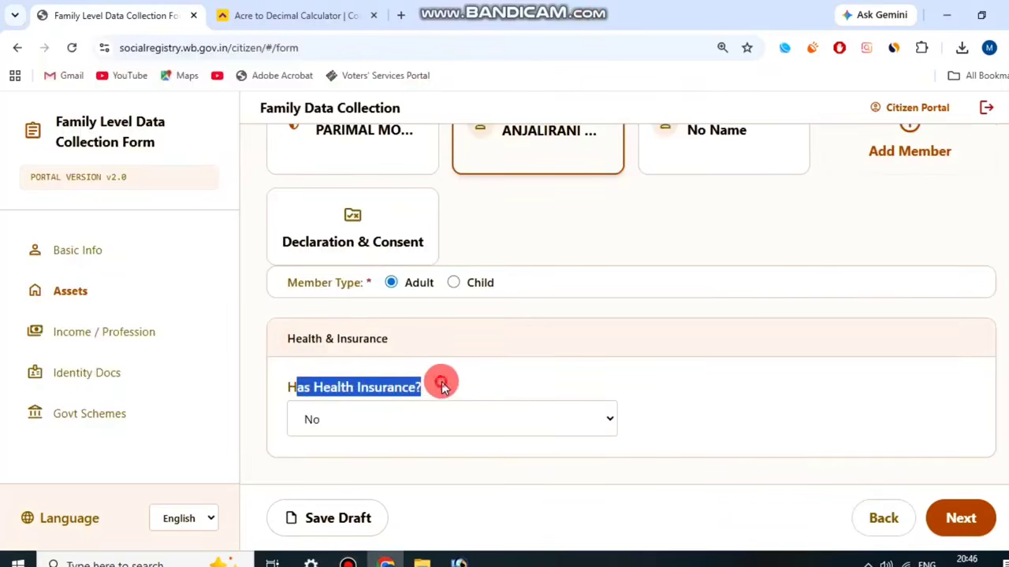
{"action": "left_click", "coordinate": [426, 416]}
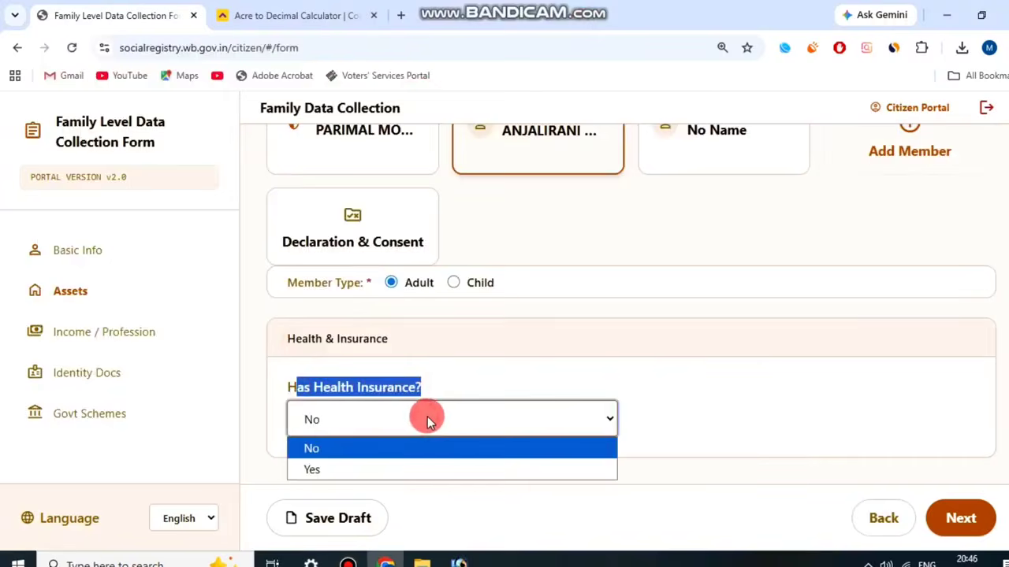
{"action": "left_click", "coordinate": [368, 468]}
{"action": "left_click", "coordinate": [455, 374]}
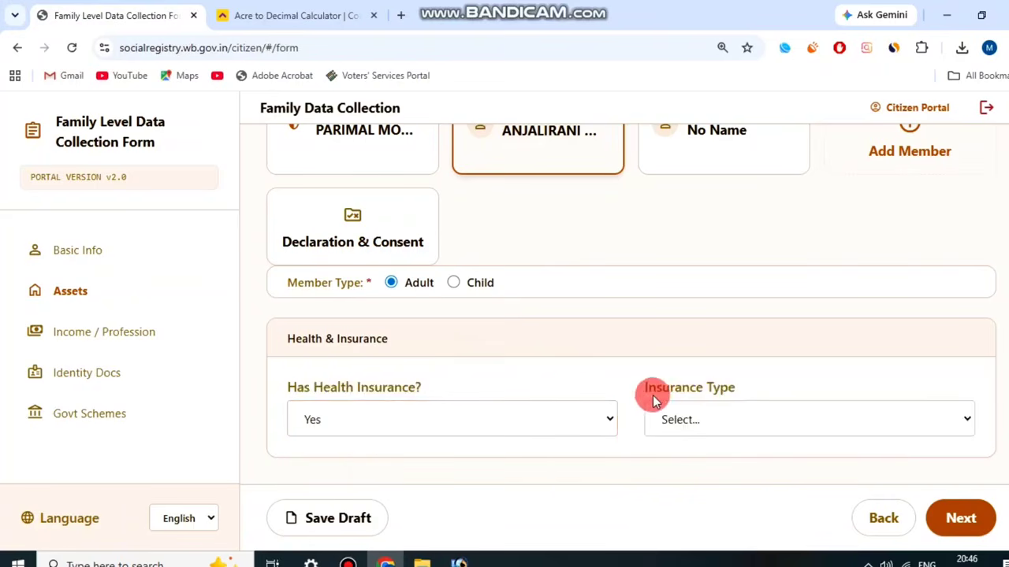
Set the health insurance type to Government.
{"action": "left_click_drag", "start_coordinate": [653, 394], "coordinate": [765, 396]}
{"action": "left_click", "coordinate": [761, 419]}
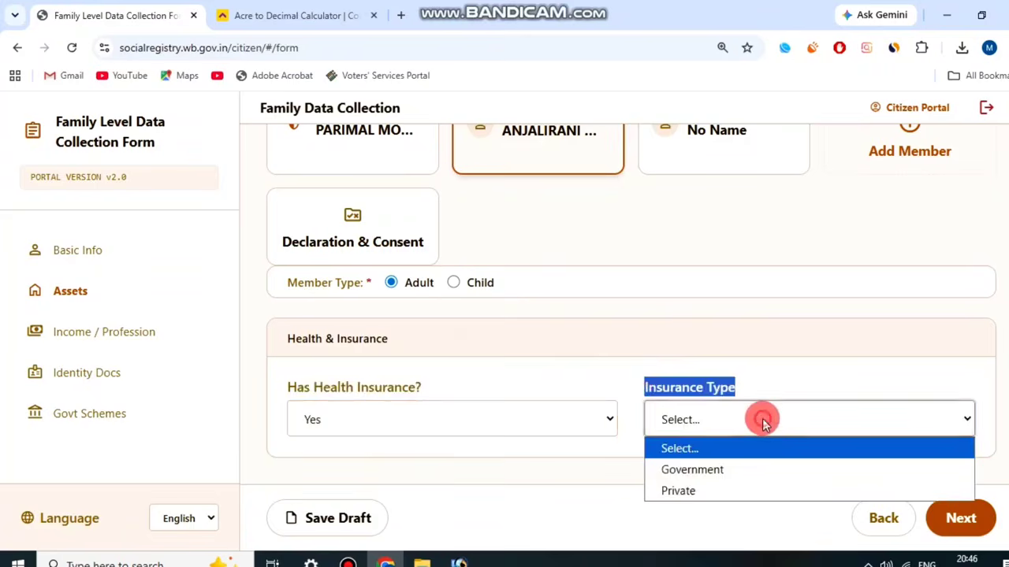
{"action": "left_click", "coordinate": [733, 470]}
{"action": "left_click", "coordinate": [769, 377]}
Select Swasthya Sathi as the Government Scheme, leave the URN Number blank, and continue to the Income / Profession section.
{"action": "scroll", "coordinate": [769, 378], "scroll_direction": "down", "scroll_amount": 2}
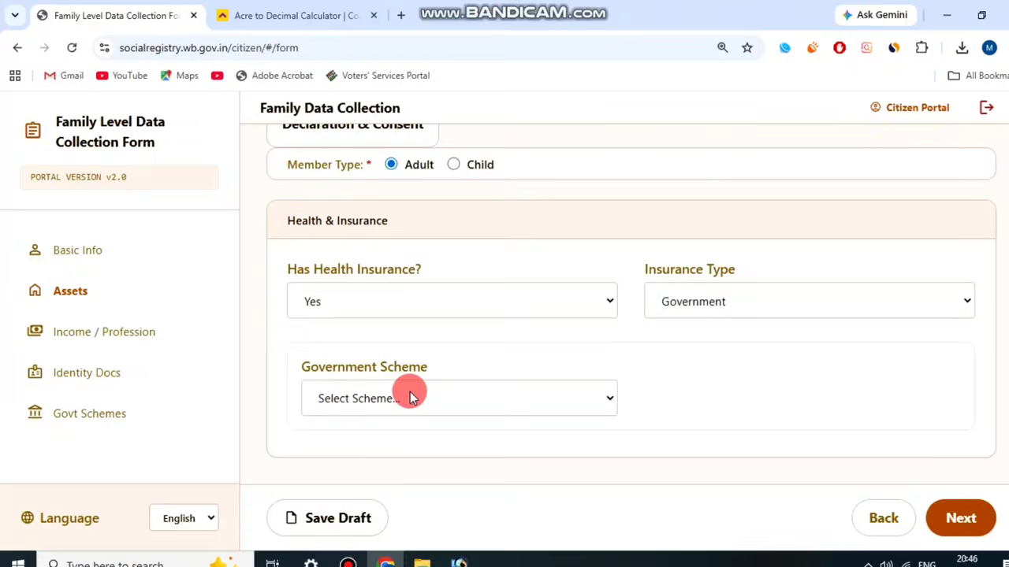
{"action": "left_click", "coordinate": [340, 397]}
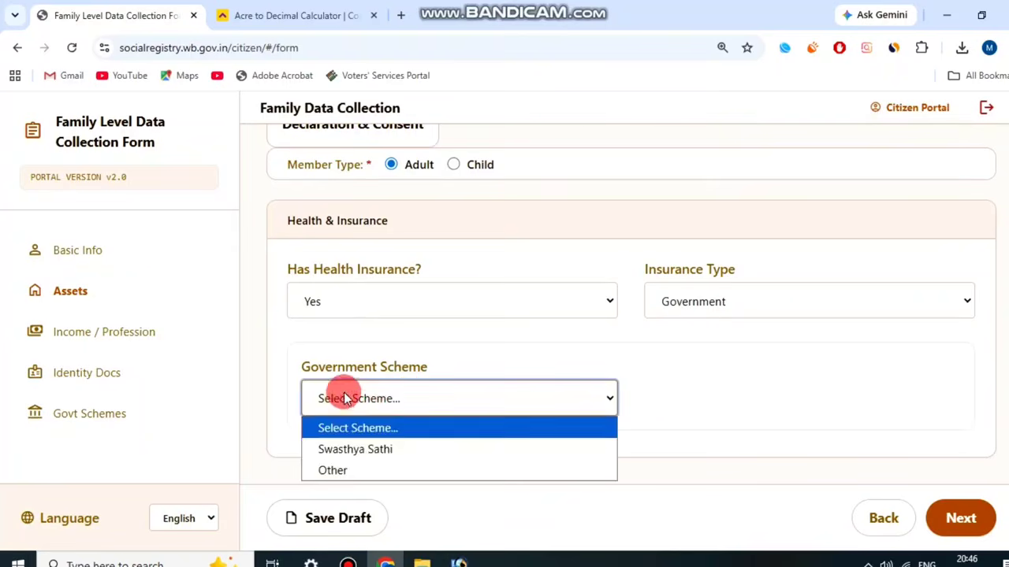
{"action": "left_click", "coordinate": [396, 449]}
{"action": "left_click_drag", "start_coordinate": [645, 369], "coordinate": [755, 360]}
{"action": "left_click", "coordinate": [979, 434]}
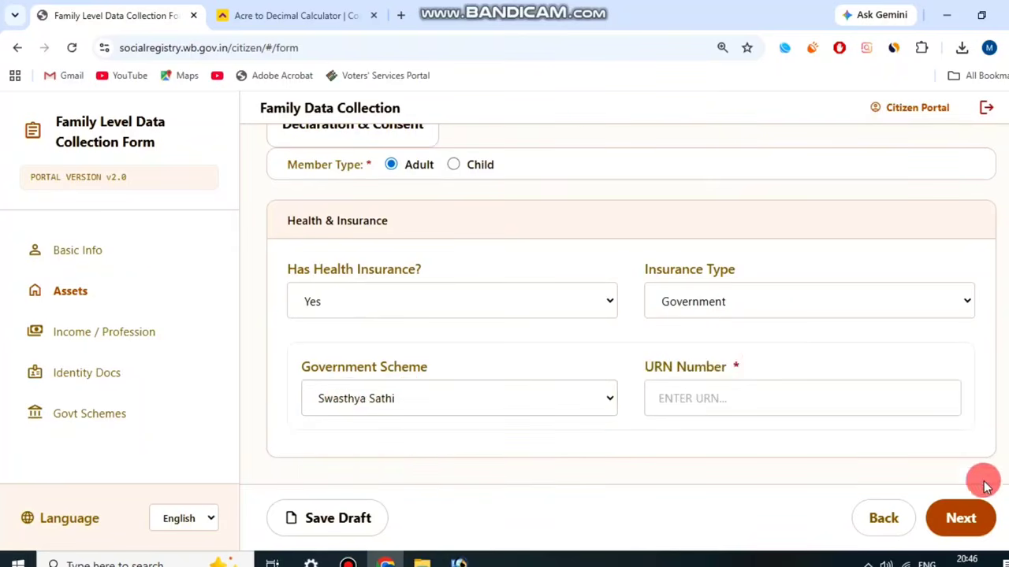
{"action": "left_click", "coordinate": [421, 559]}
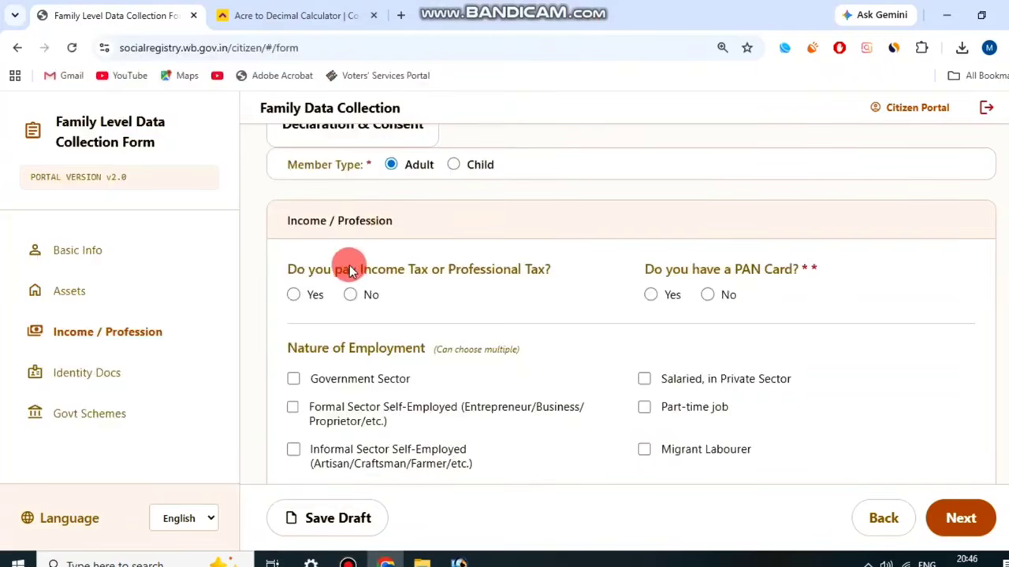
Answer No to paying Income Tax or Professional Tax.
{"action": "left_click_drag", "start_coordinate": [351, 268], "coordinate": [514, 252]}
{"action": "left_click", "coordinate": [463, 291]}
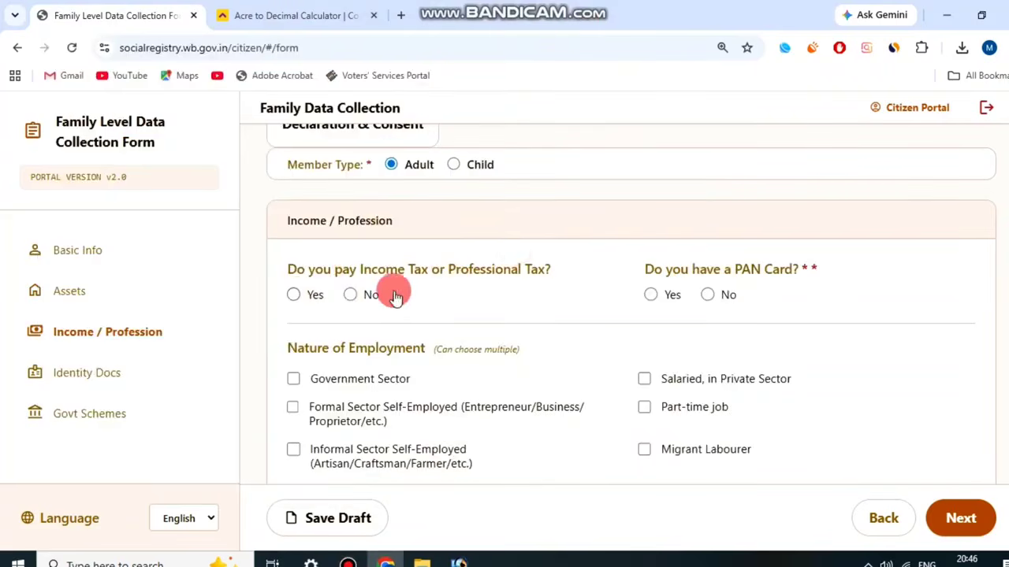
{"action": "left_click", "coordinate": [351, 295]}
Answer Yes to having a PAN Card, leaving the PAN number field blank.
{"action": "left_click_drag", "start_coordinate": [675, 269], "coordinate": [786, 257]}
{"action": "left_click", "coordinate": [786, 256]}
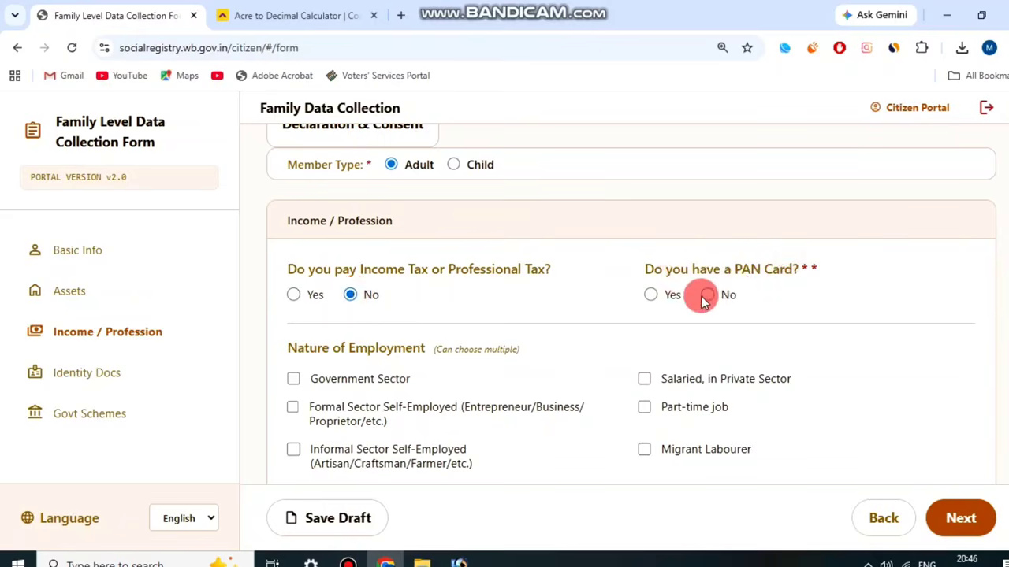
{"action": "left_click", "coordinate": [657, 300]}
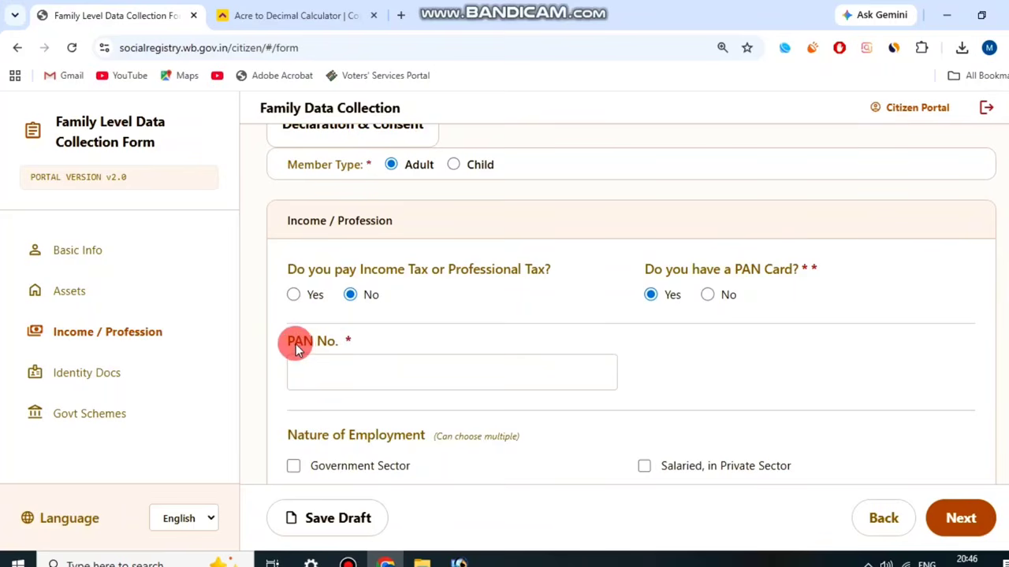
{"action": "left_click_drag", "start_coordinate": [293, 342], "coordinate": [456, 328]}
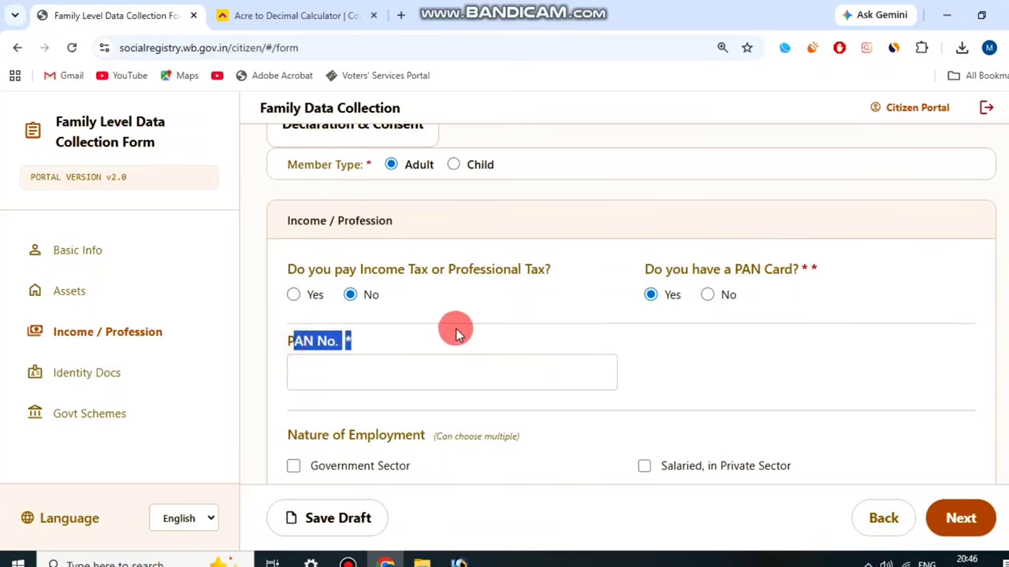
{"action": "scroll", "coordinate": [497, 315], "scroll_direction": "down", "scroll_amount": 2}
{"action": "left_click", "coordinate": [749, 236]}
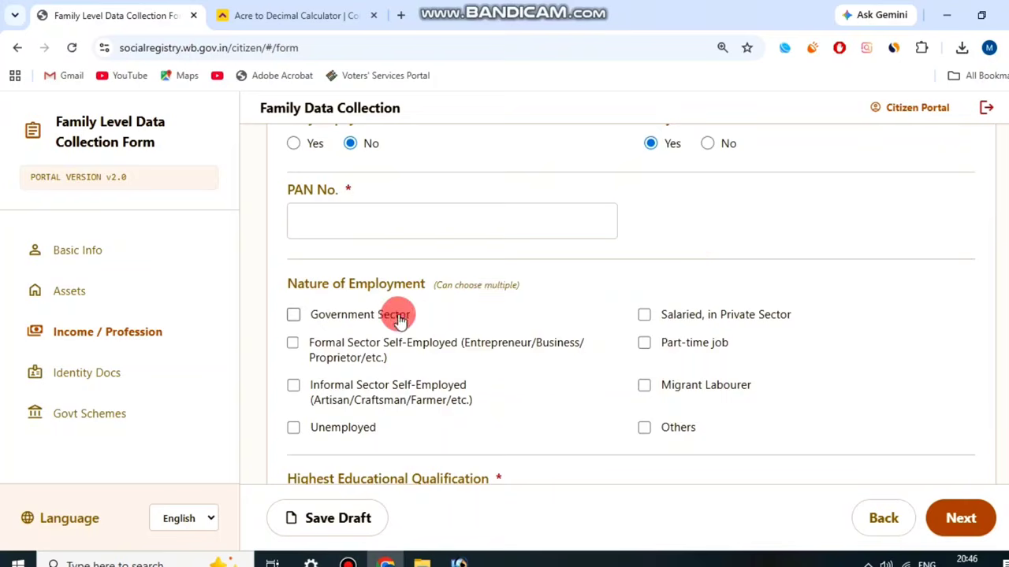
Mark Others as the member's Nature of Employment.
{"action": "scroll", "coordinate": [418, 323], "scroll_direction": "down", "scroll_amount": 1}
{"action": "left_click_drag", "start_coordinate": [315, 207], "coordinate": [392, 208]}
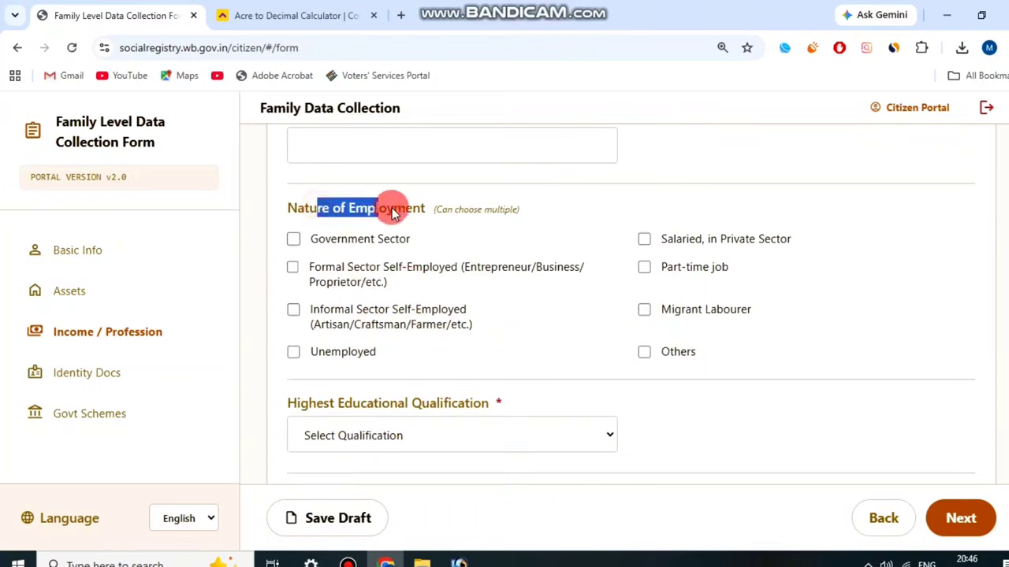
{"action": "left_click", "coordinate": [392, 209]}
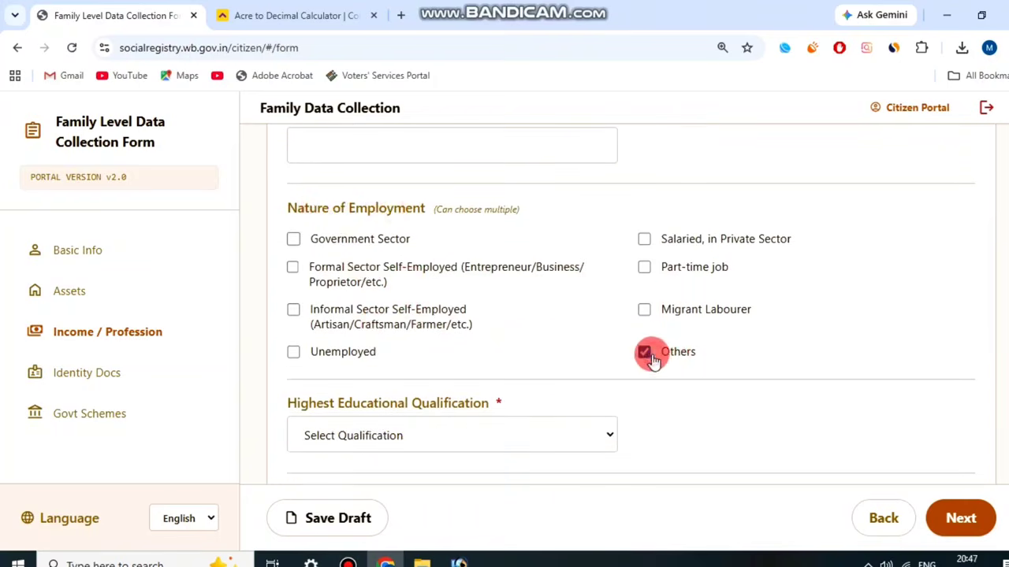
{"action": "scroll", "coordinate": [754, 304], "scroll_direction": "down", "scroll_amount": 1}
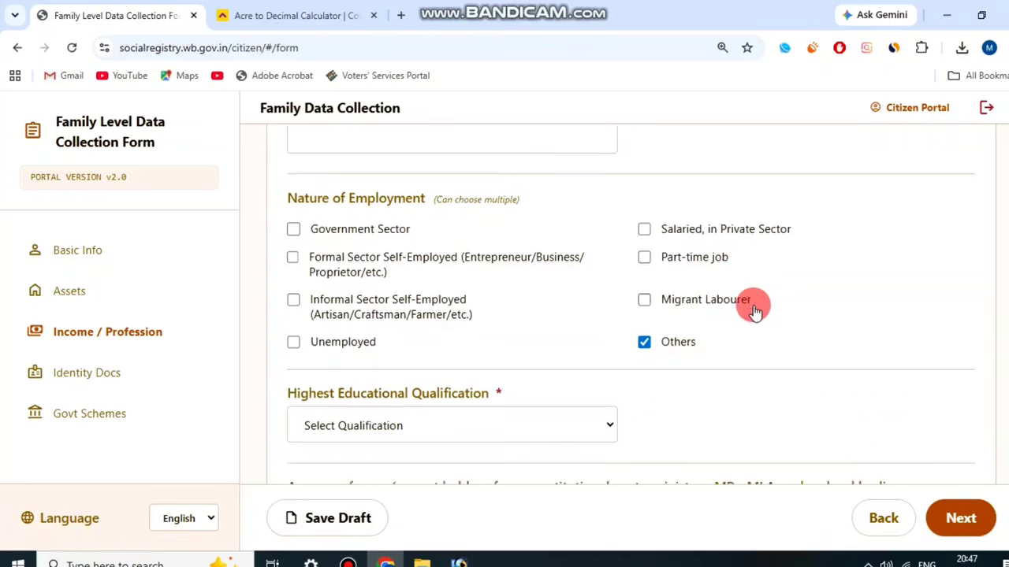
Set the Highest Educational Qualification to Lower than 10th.
{"action": "scroll", "coordinate": [748, 304], "scroll_direction": "down", "scroll_amount": 1}
{"action": "left_click_drag", "start_coordinate": [353, 328], "coordinate": [545, 329]}
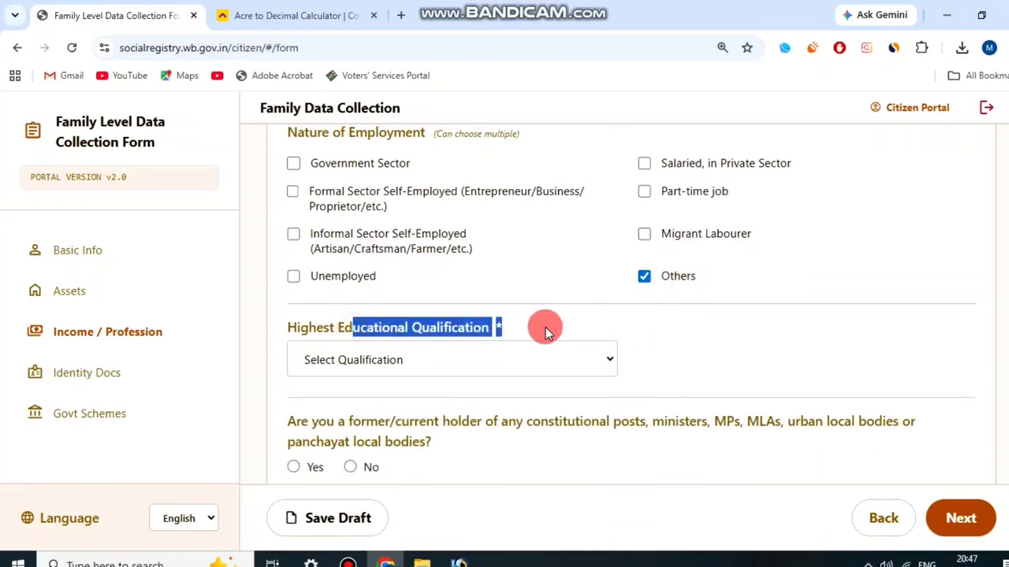
{"action": "left_click", "coordinate": [470, 354]}
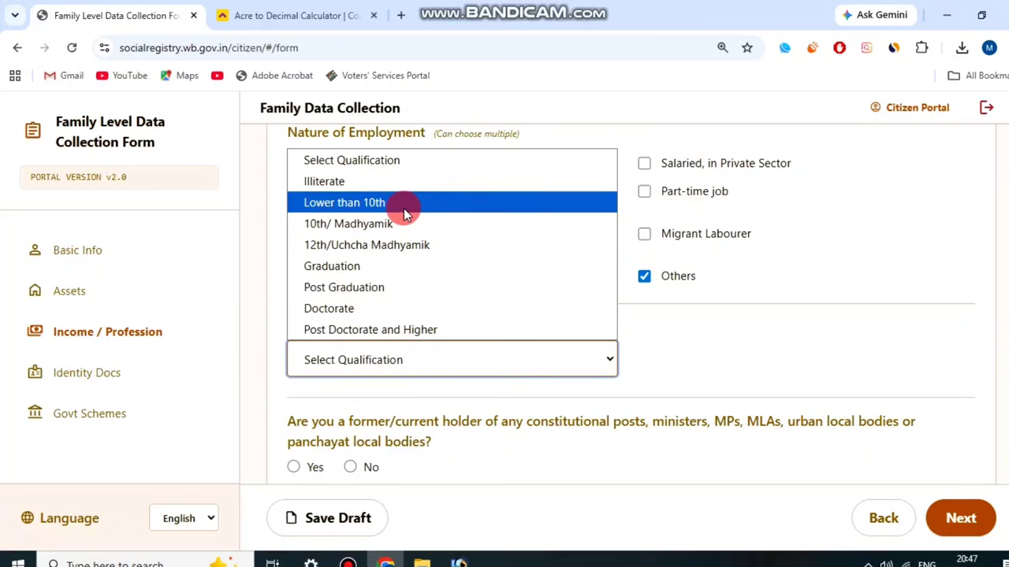
{"action": "left_click", "coordinate": [403, 213]}
Answer No to holding any constitutional or local-body post and No to being a government pensioner.
{"action": "scroll", "coordinate": [712, 365], "scroll_direction": "down", "scroll_amount": 2}
{"action": "left_click_drag", "start_coordinate": [292, 268], "coordinate": [425, 290]}
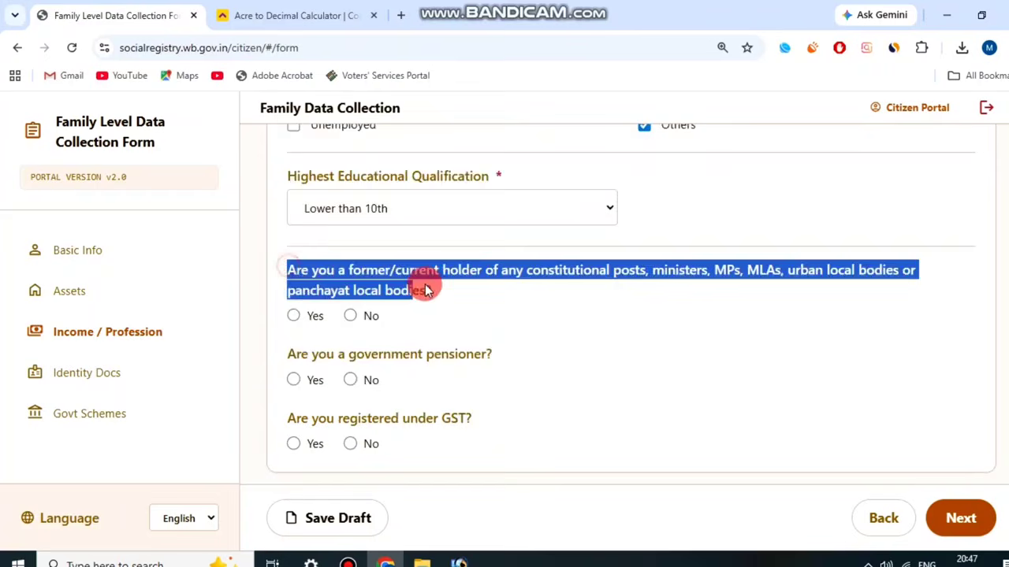
{"action": "left_click", "coordinate": [435, 289]}
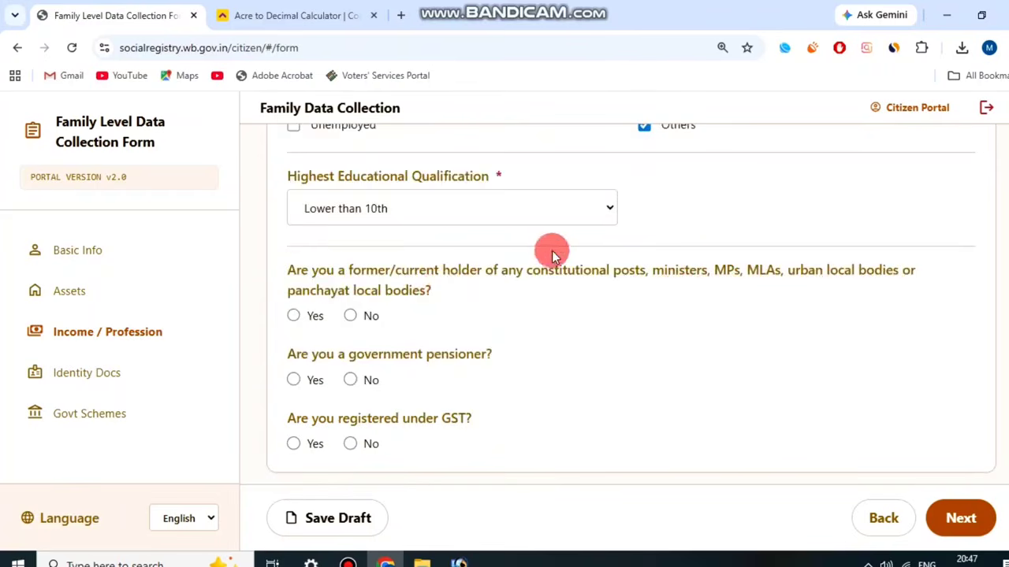
{"action": "left_click", "coordinate": [351, 315]}
{"action": "left_click_drag", "start_coordinate": [355, 354], "coordinate": [477, 354]}
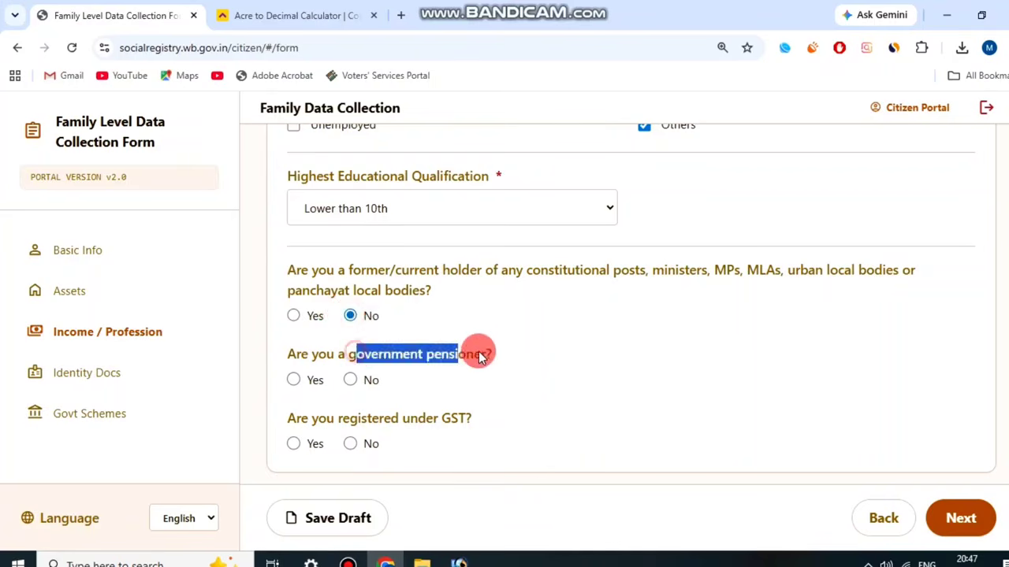
{"action": "left_click", "coordinate": [486, 353]}
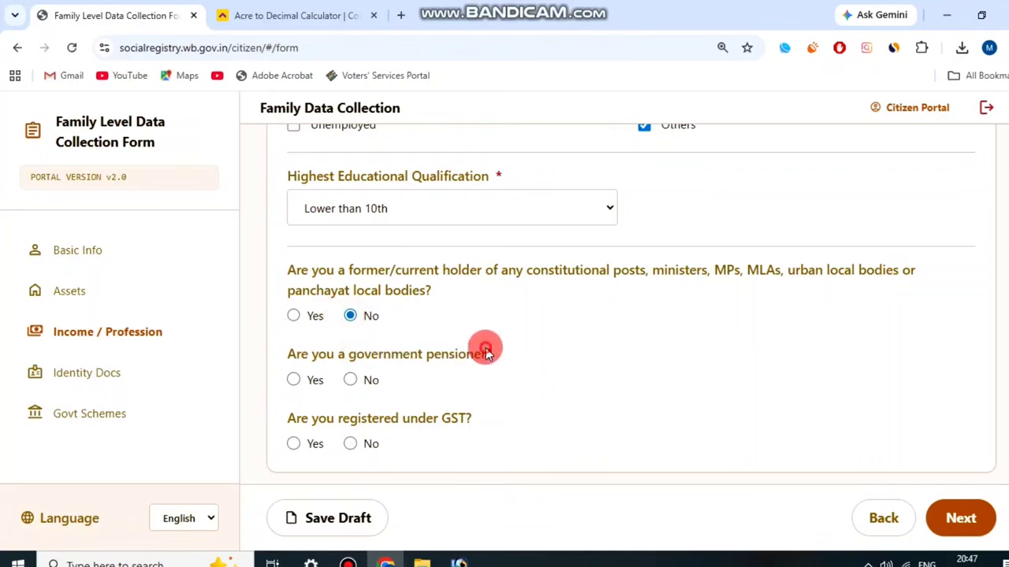
{"action": "left_click", "coordinate": [352, 381]}
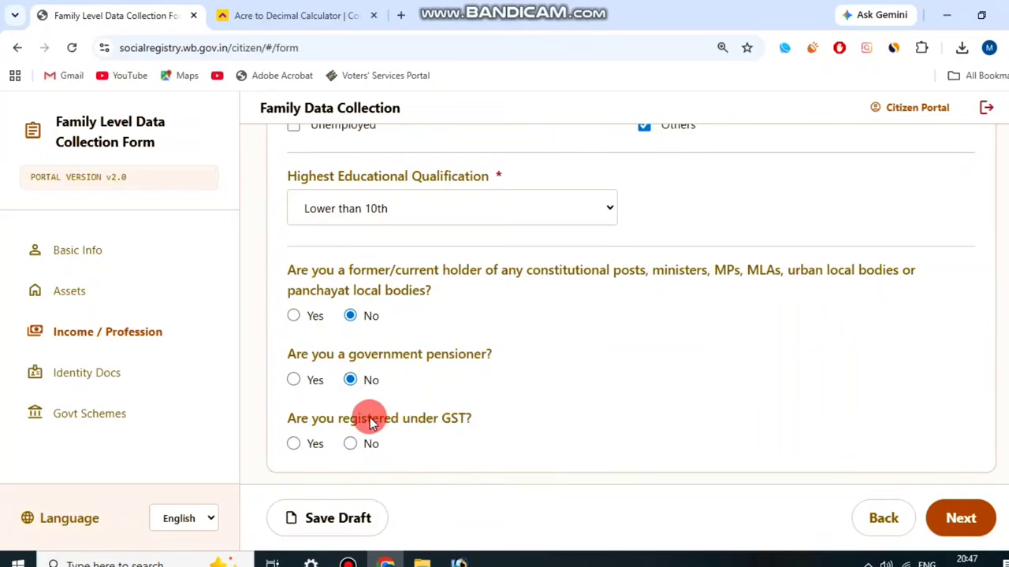
Answer No to being registered under GST.
{"action": "left_click_drag", "start_coordinate": [370, 418], "coordinate": [468, 417]}
{"action": "left_click", "coordinate": [333, 438]}
{"action": "left_click", "coordinate": [293, 445]}
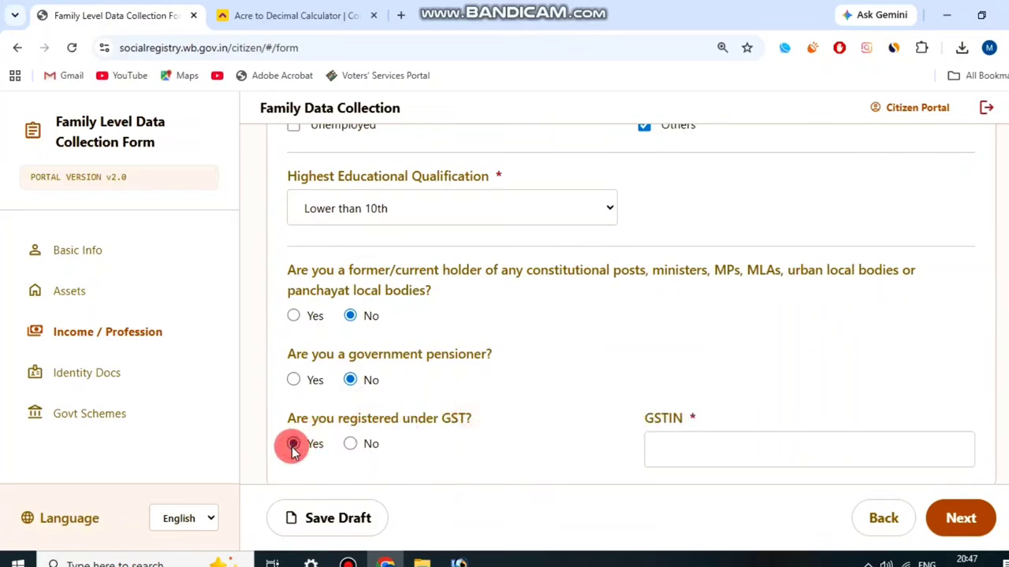
{"action": "left_click_drag", "start_coordinate": [656, 413], "coordinate": [725, 413]}
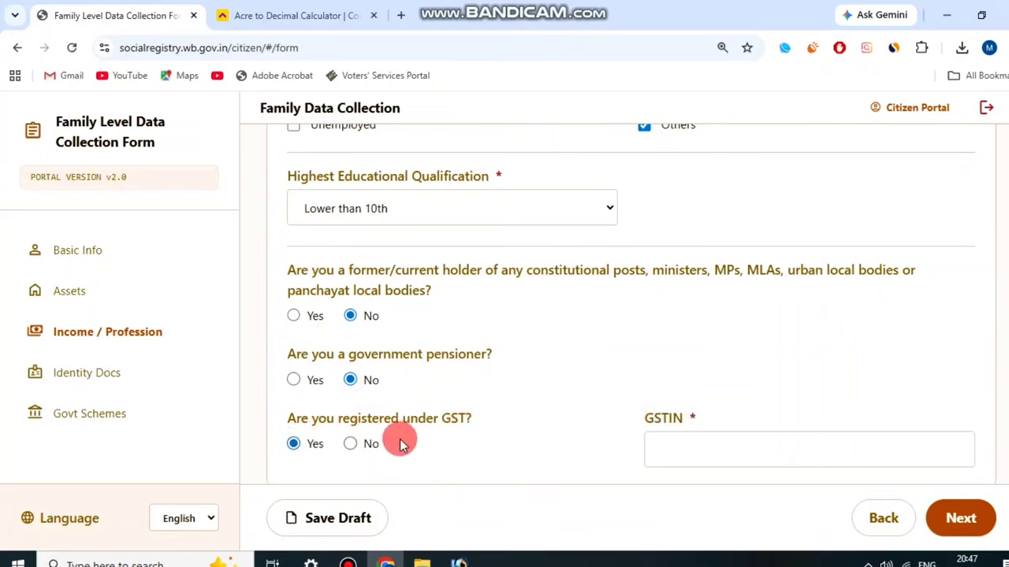
{"action": "left_click", "coordinate": [352, 442]}
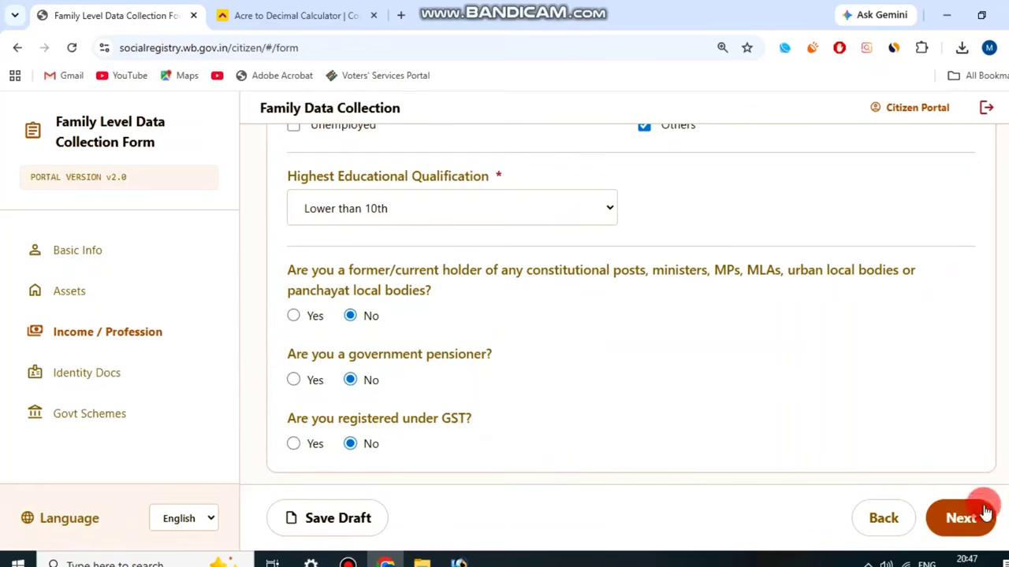
{"action": "left_click", "coordinate": [348, 561]}
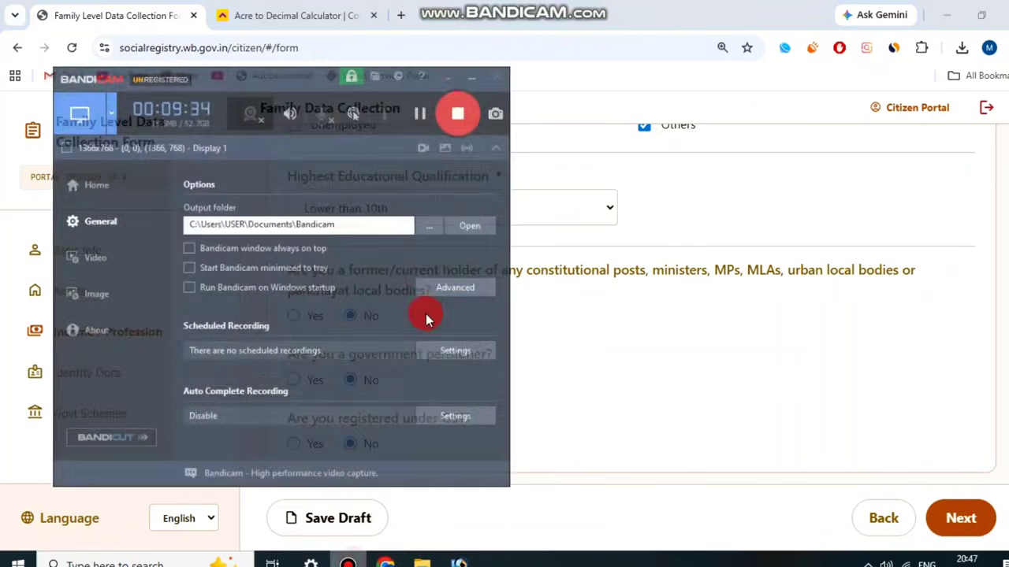
{"action": "left_click", "coordinate": [423, 93]}
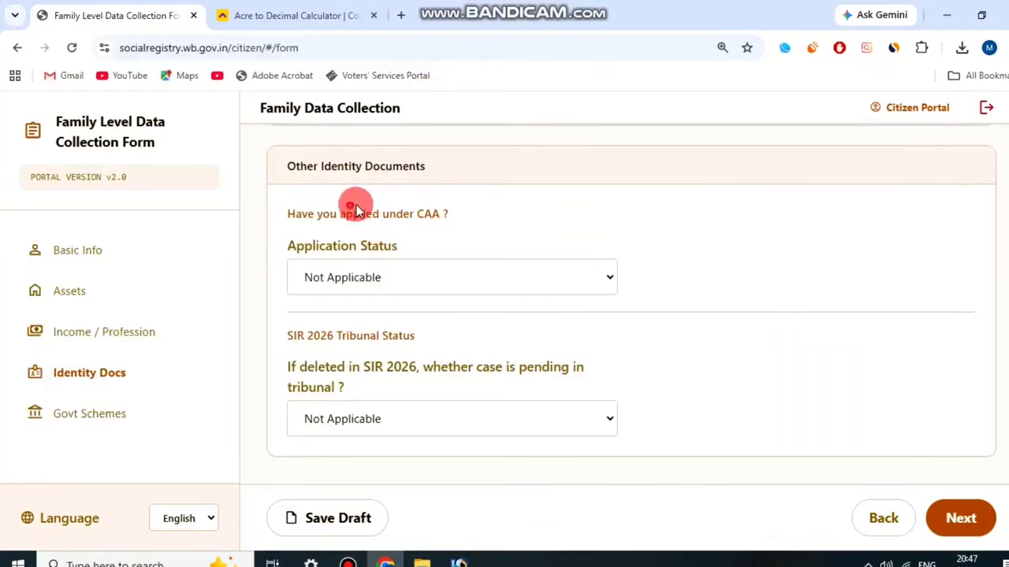
Keep Not Applicable for both the CAA Application Status and the SIR 2026 tribunal case question.
{"action": "left_click", "coordinate": [409, 265]}
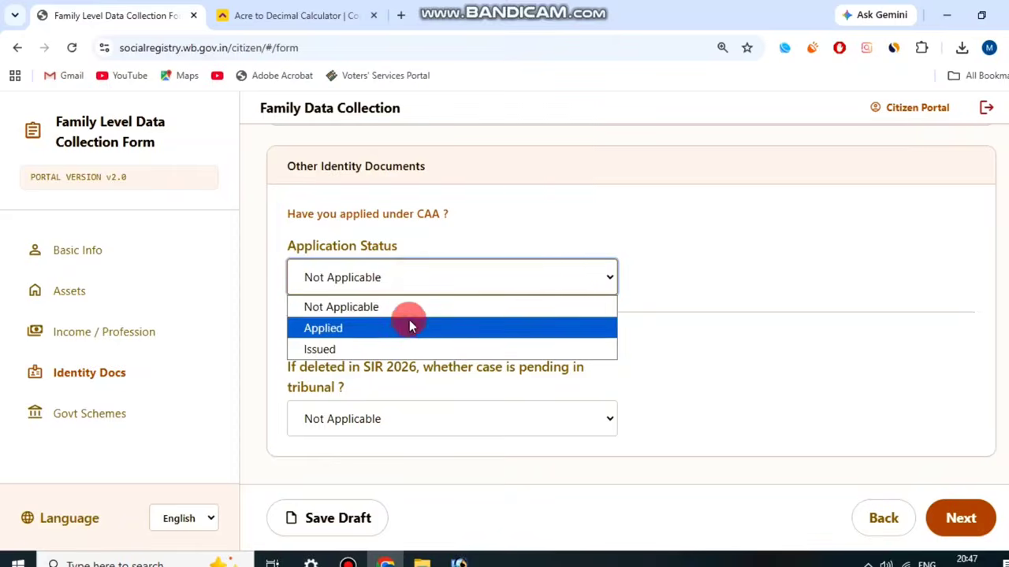
{"action": "left_click", "coordinate": [464, 236]}
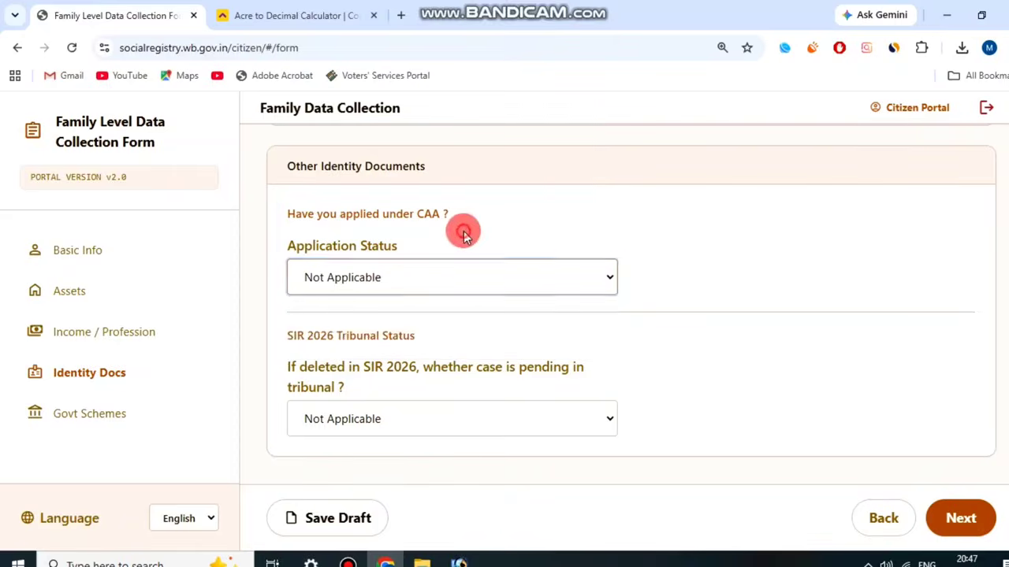
{"action": "left_click_drag", "start_coordinate": [295, 335], "coordinate": [371, 366]}
{"action": "left_click", "coordinate": [371, 366]}
{"action": "left_click", "coordinate": [409, 409]}
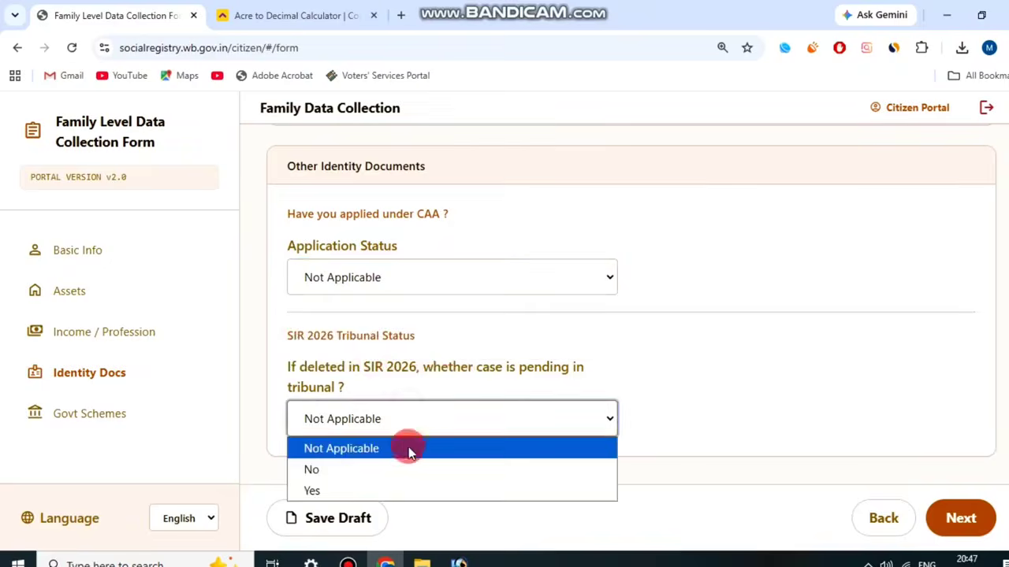
{"action": "left_click", "coordinate": [425, 418]}
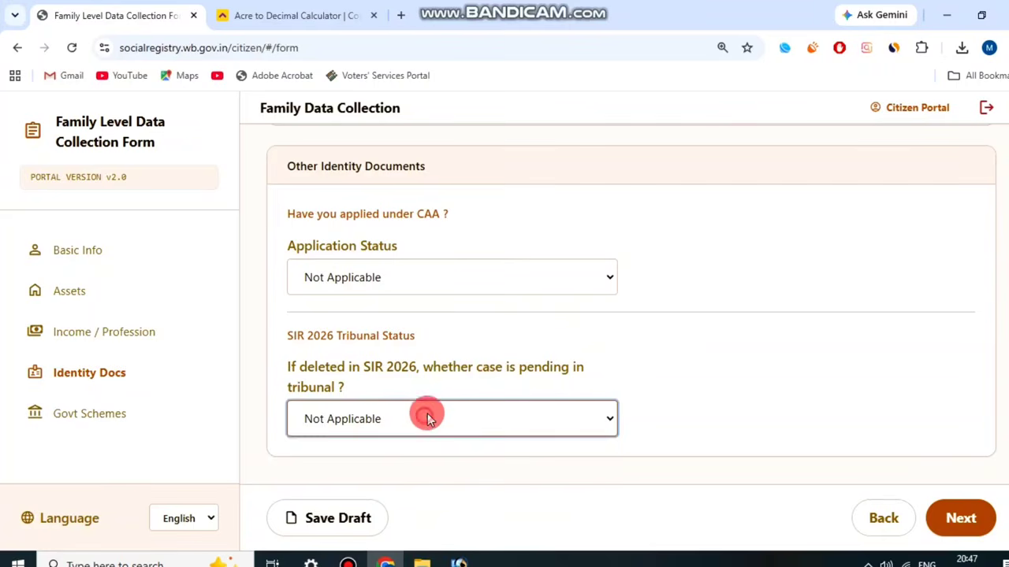
{"action": "left_click_drag", "start_coordinate": [296, 335], "coordinate": [373, 369]}
{"action": "left_click", "coordinate": [373, 369]}
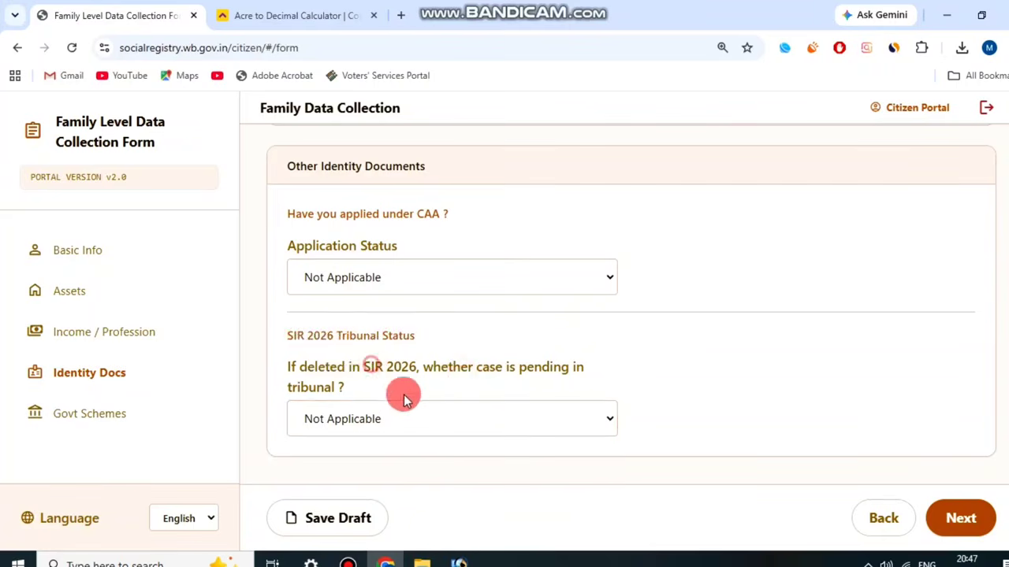
{"action": "left_click", "coordinate": [408, 402]}
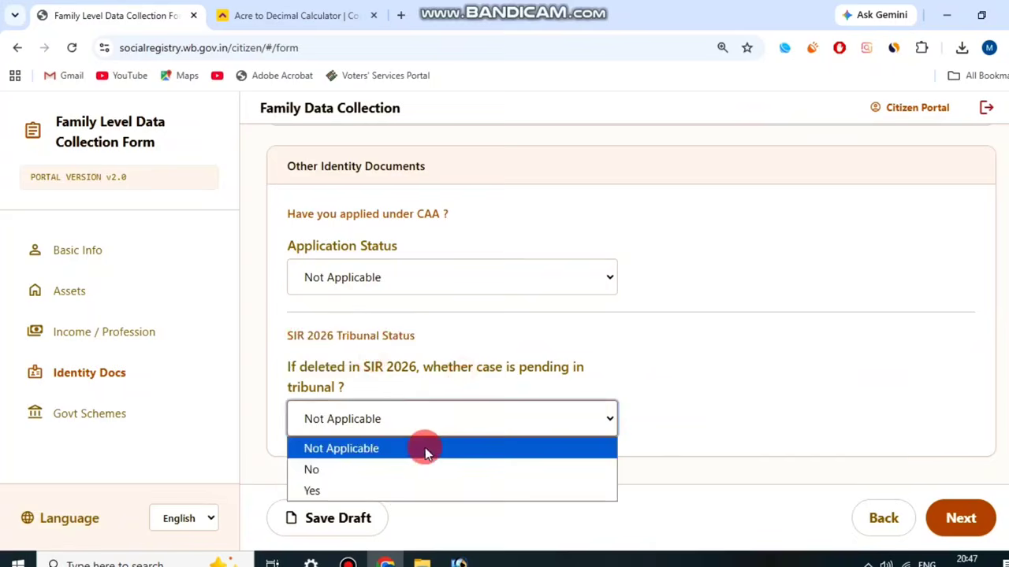
{"action": "left_click", "coordinate": [424, 418]}
{"action": "left_click", "coordinate": [463, 379]}
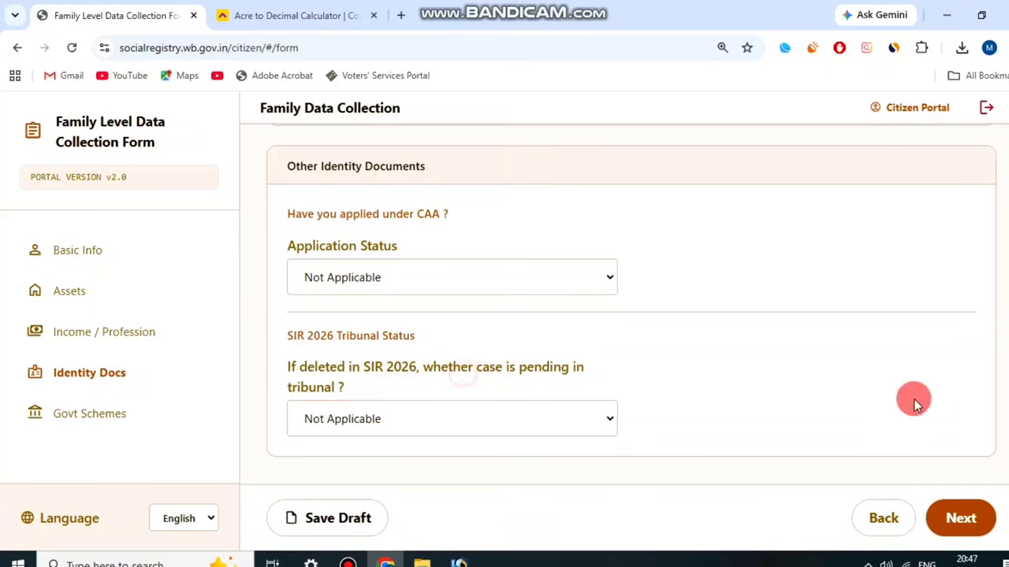
Proceed to the Govt Schemes section and choose "Yes, I am applying" for Annapurna Yojana.
{"action": "left_click", "coordinate": [982, 522]}
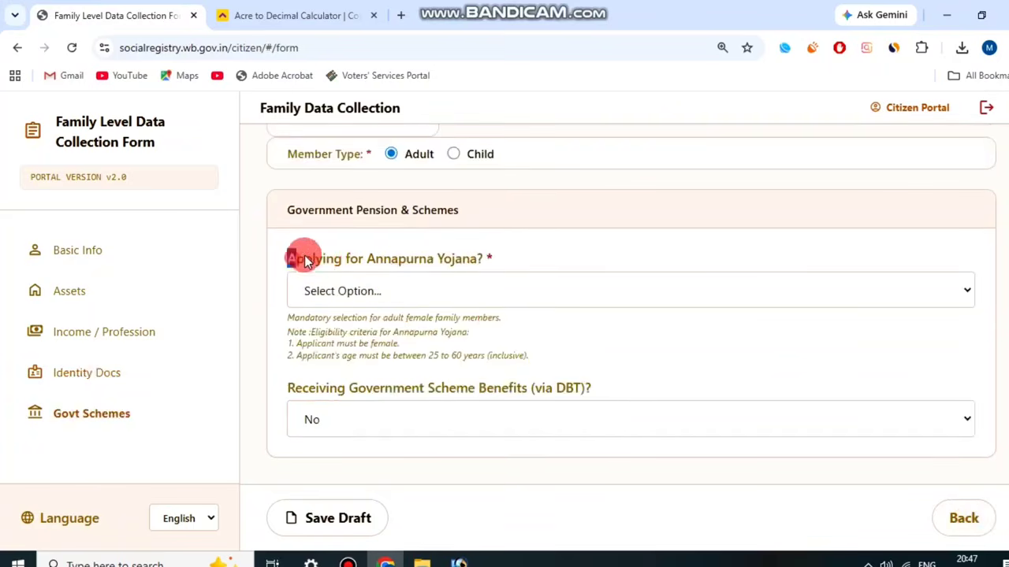
{"action": "left_click_drag", "start_coordinate": [297, 263], "coordinate": [517, 260]}
{"action": "left_click", "coordinate": [513, 253]}
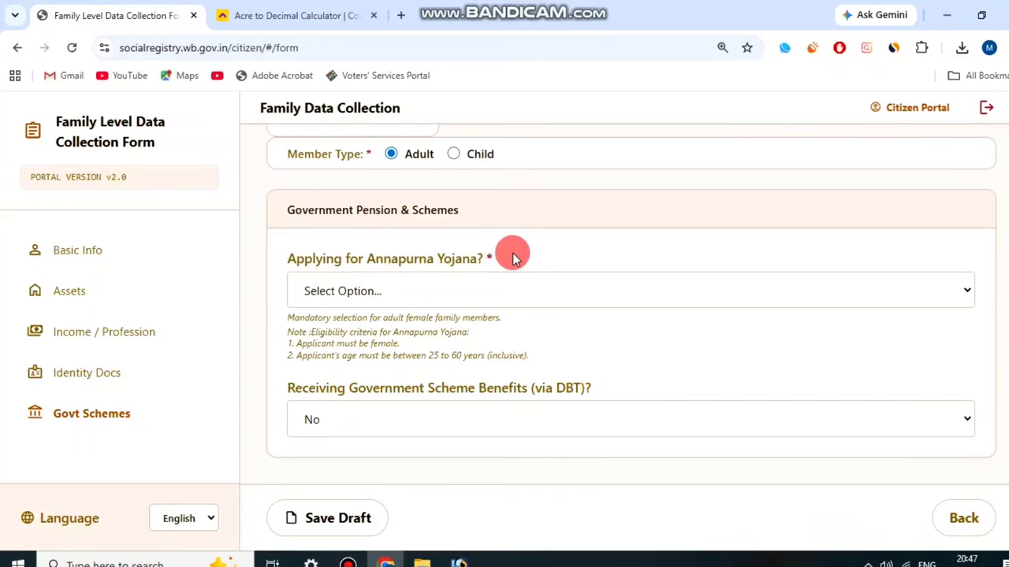
{"action": "left_click", "coordinate": [454, 290]}
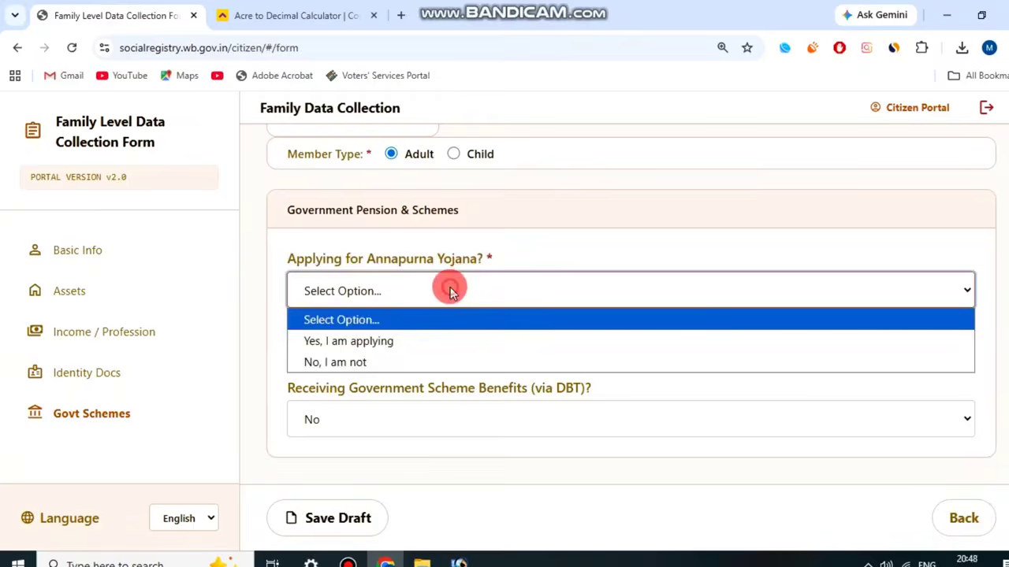
{"action": "left_click", "coordinate": [424, 341]}
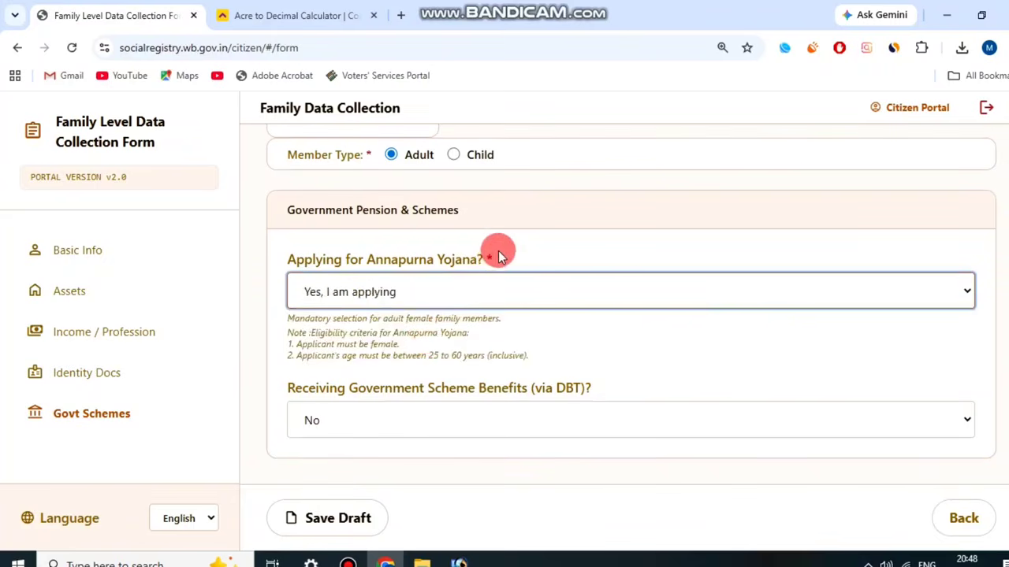
{"action": "scroll", "coordinate": [503, 253], "scroll_direction": "up", "scroll_amount": 2}
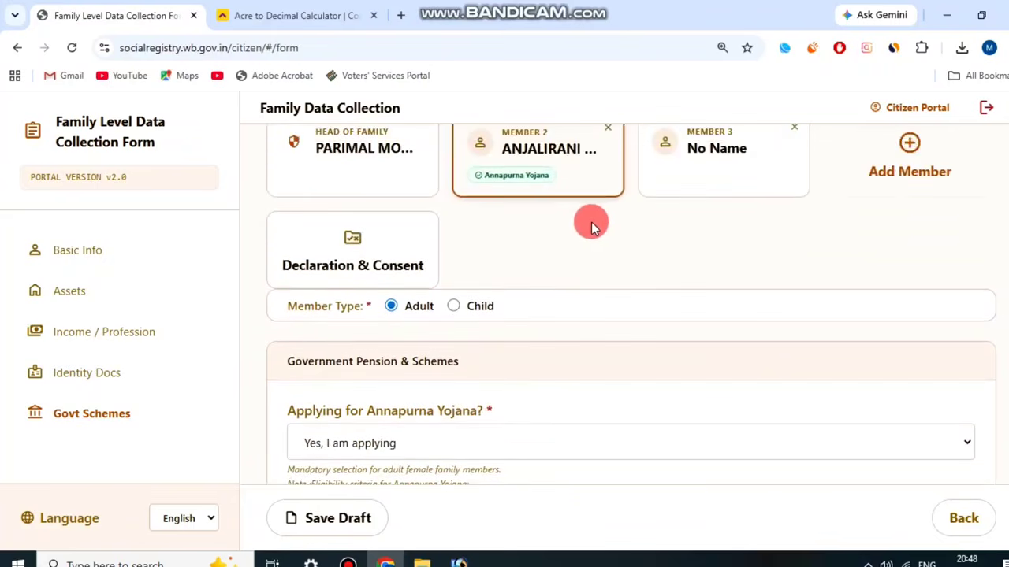
{"action": "scroll", "coordinate": [584, 230], "scroll_direction": "down", "scroll_amount": 1}
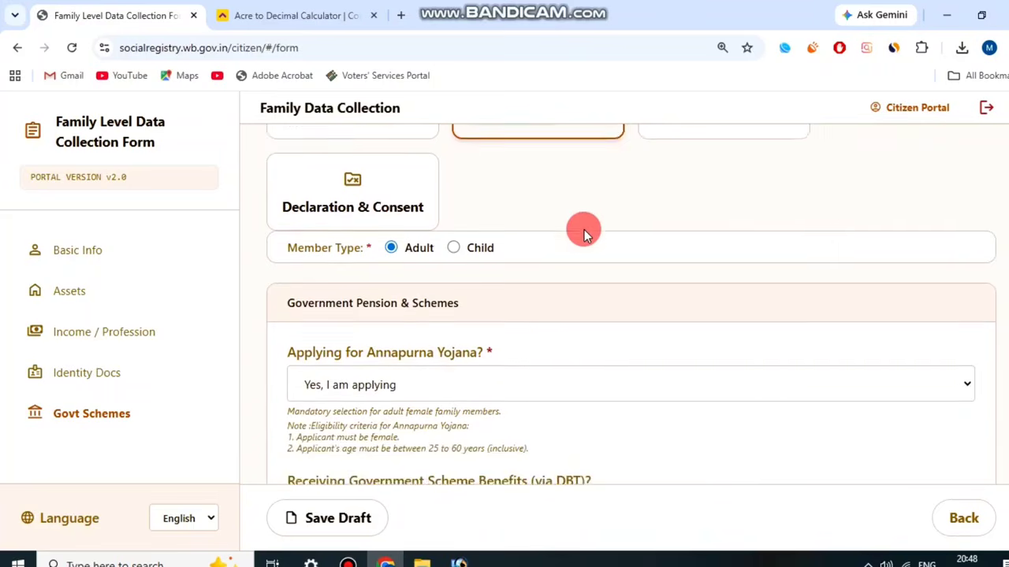
{"action": "scroll", "coordinate": [517, 307], "scroll_direction": "down", "scroll_amount": 1}
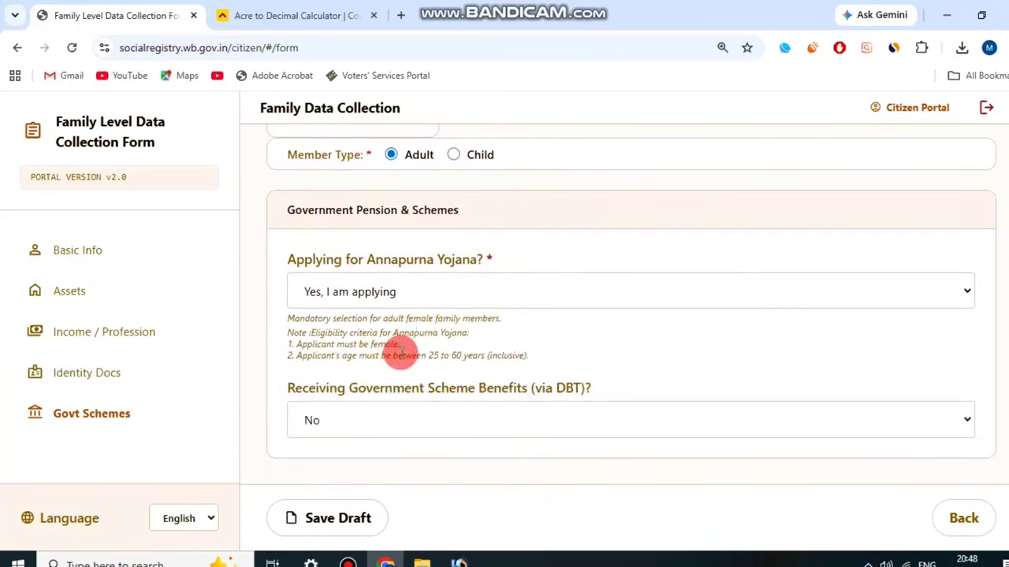
{"action": "left_click_drag", "start_coordinate": [335, 259], "coordinate": [447, 259]}
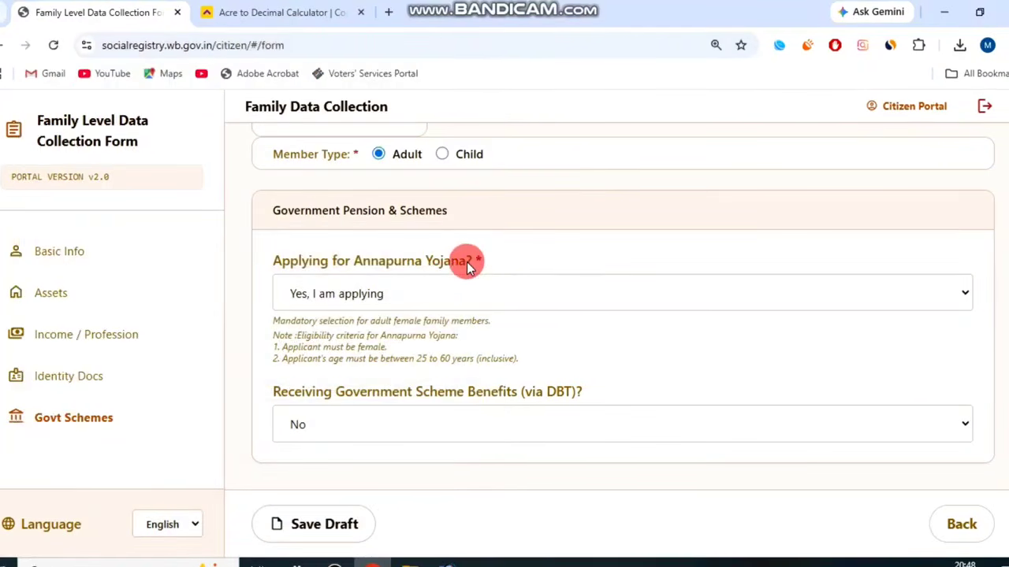
{"action": "left_click", "coordinate": [351, 294]}
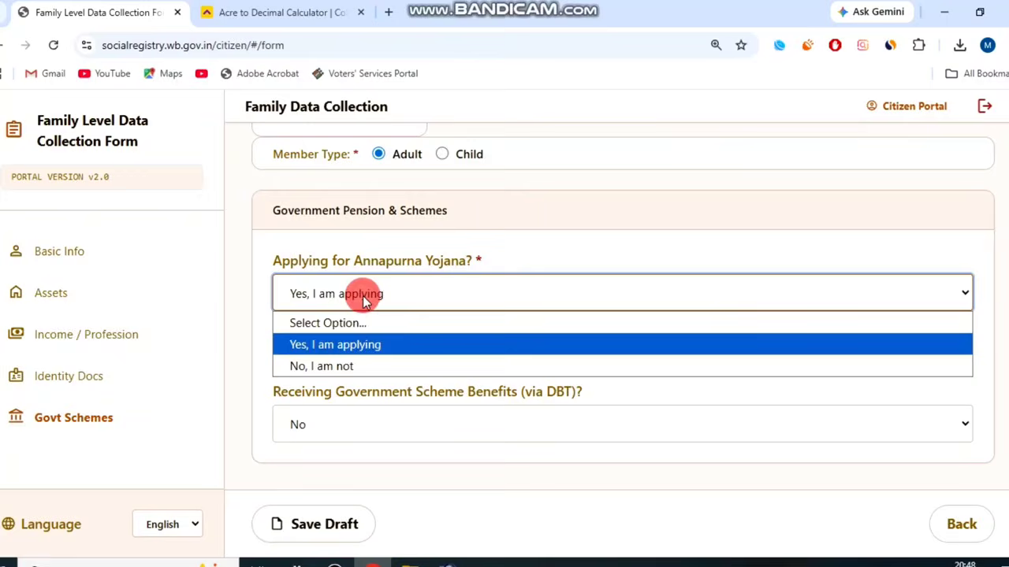
{"action": "left_click", "coordinate": [360, 340]}
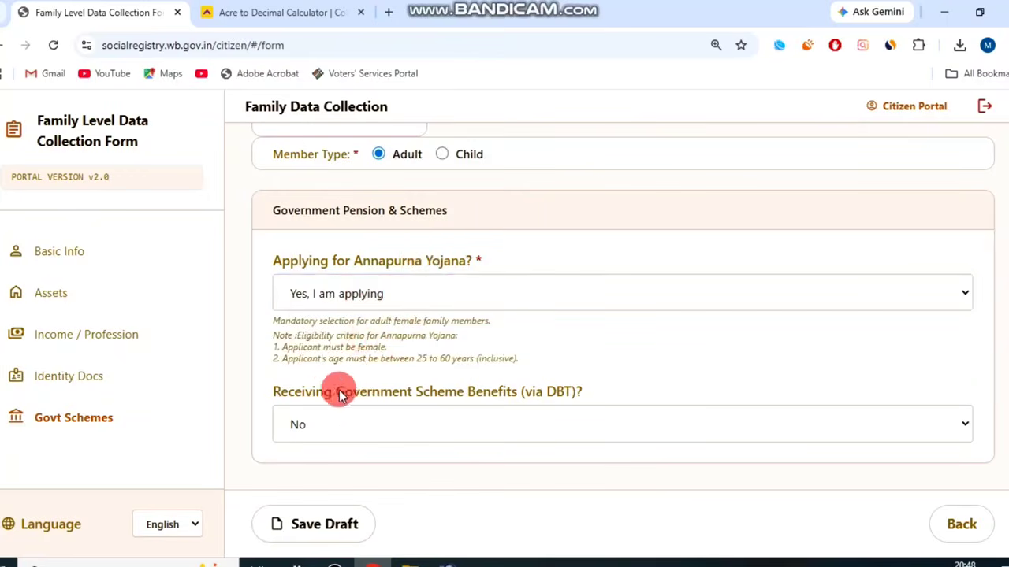
Answer Yes to Receiving Government Scheme Benefits (via DBT).
{"action": "left_click_drag", "start_coordinate": [293, 391], "coordinate": [639, 390]}
{"action": "left_click", "coordinate": [639, 390]}
{"action": "left_click", "coordinate": [543, 419]}
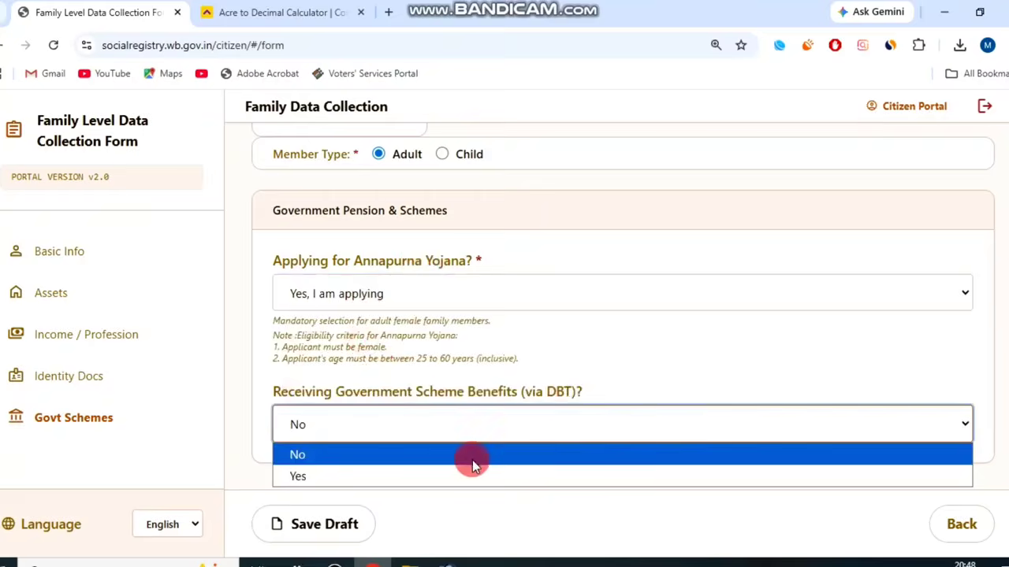
{"action": "left_click", "coordinate": [445, 476]}
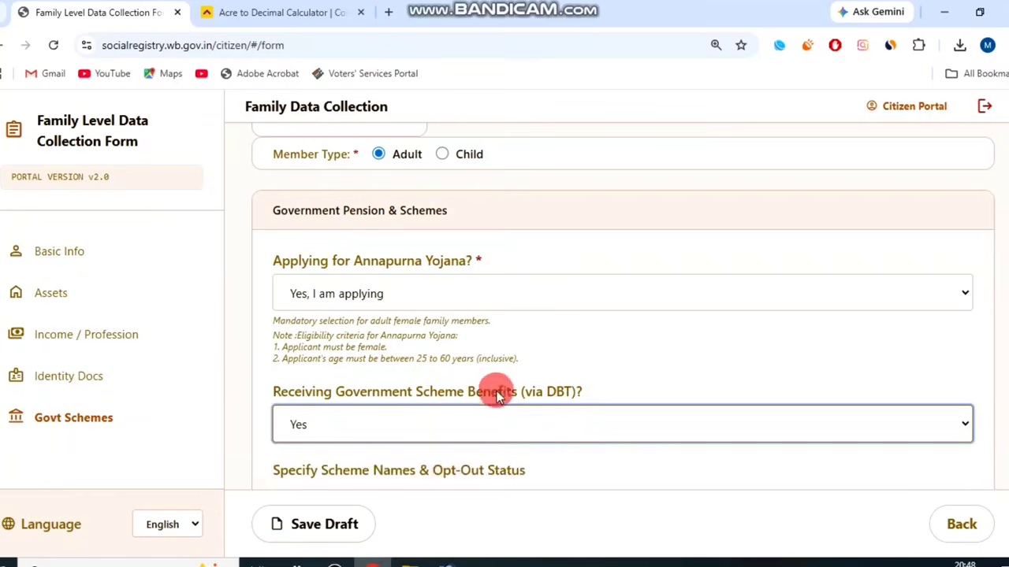
Choose Lakshmir Bhandar as the Scheme 1 Name.
{"action": "scroll", "coordinate": [500, 376], "scroll_direction": "down", "scroll_amount": 2}
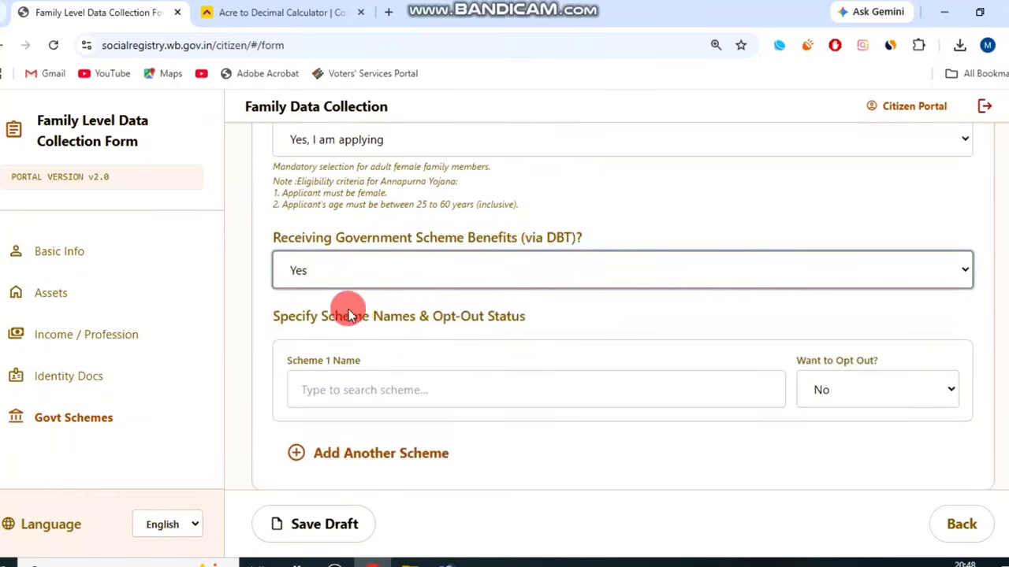
{"action": "left_click", "coordinate": [478, 388]}
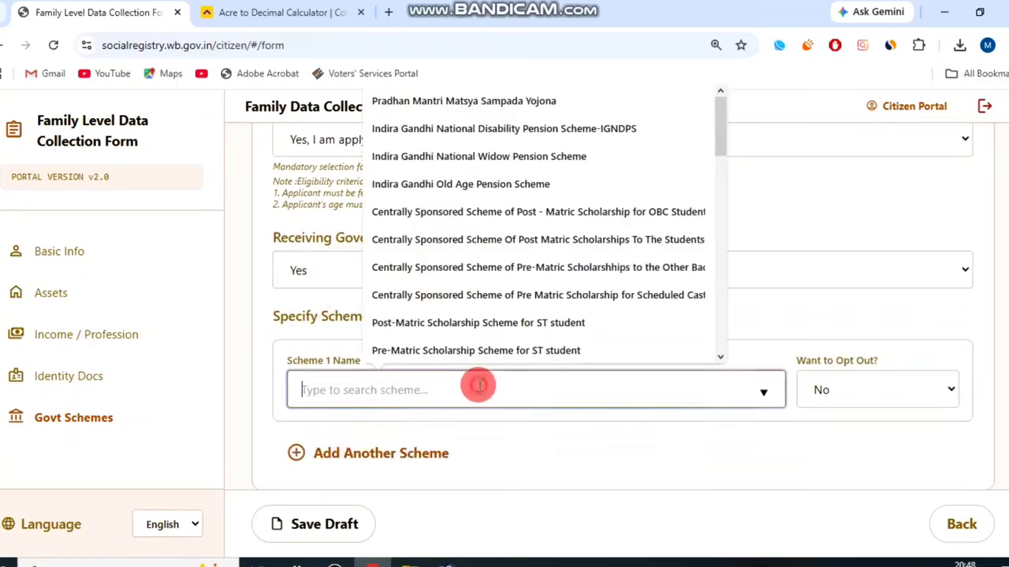
{"action": "left_click_drag", "start_coordinate": [722, 115], "coordinate": [724, 259]}
{"action": "left_click", "coordinate": [525, 251]}
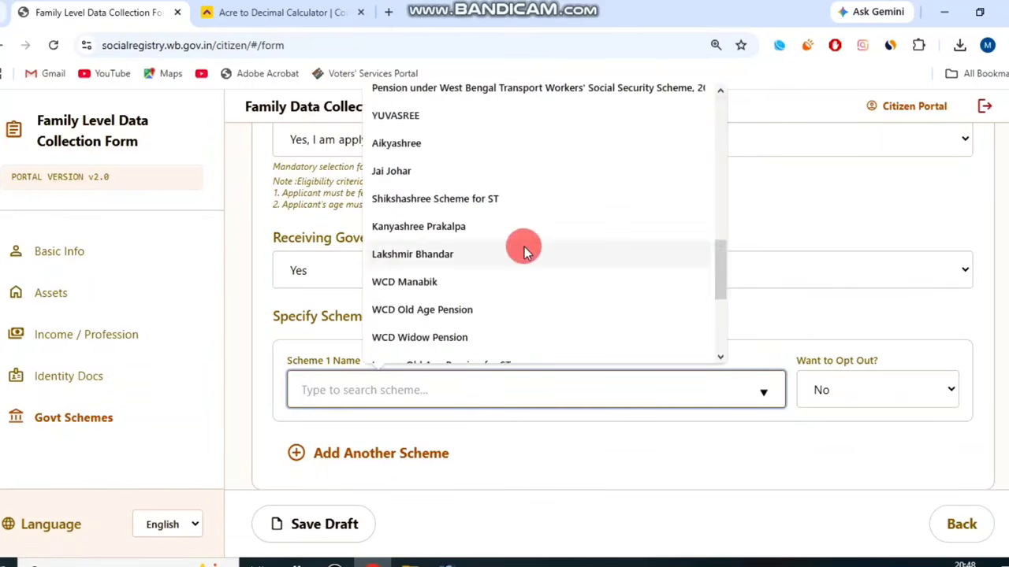
{"action": "left_click", "coordinate": [488, 321]}
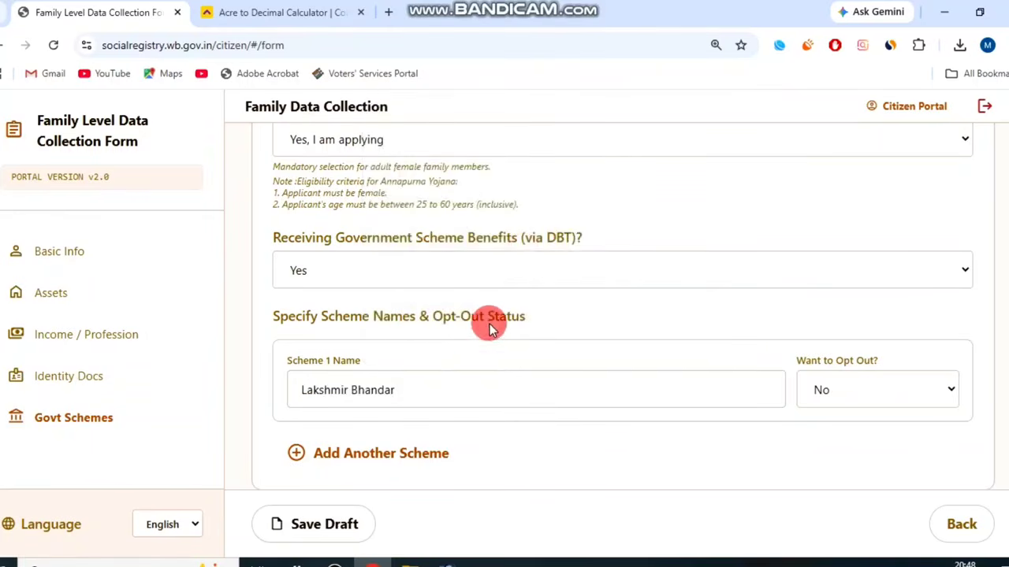
Set Want to Opt Out to Yes for the Lakshmir Bhandar scheme.
{"action": "left_click_drag", "start_coordinate": [805, 363], "coordinate": [873, 354]}
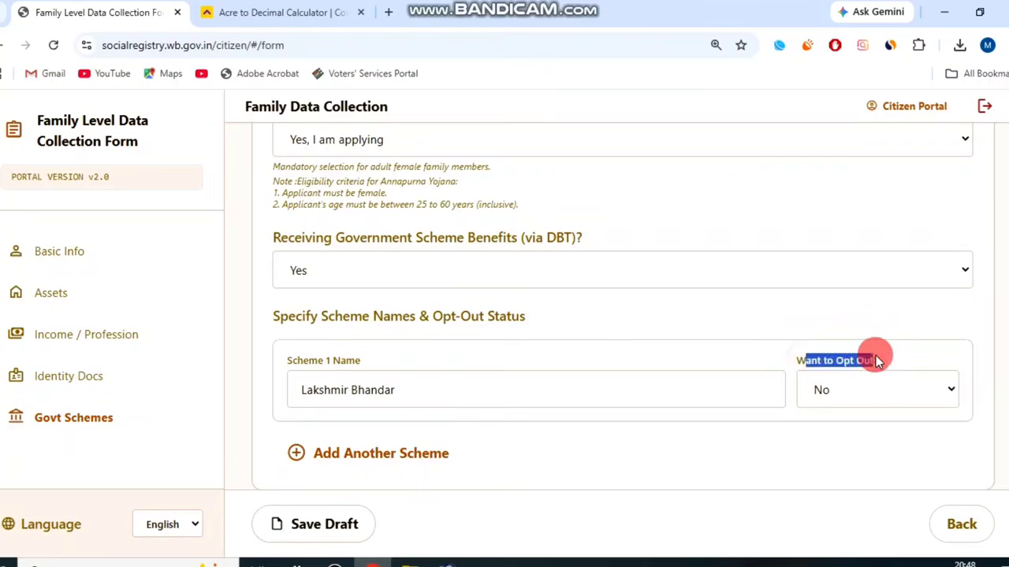
{"action": "left_click", "coordinate": [885, 387]}
{"action": "left_click", "coordinate": [871, 438]}
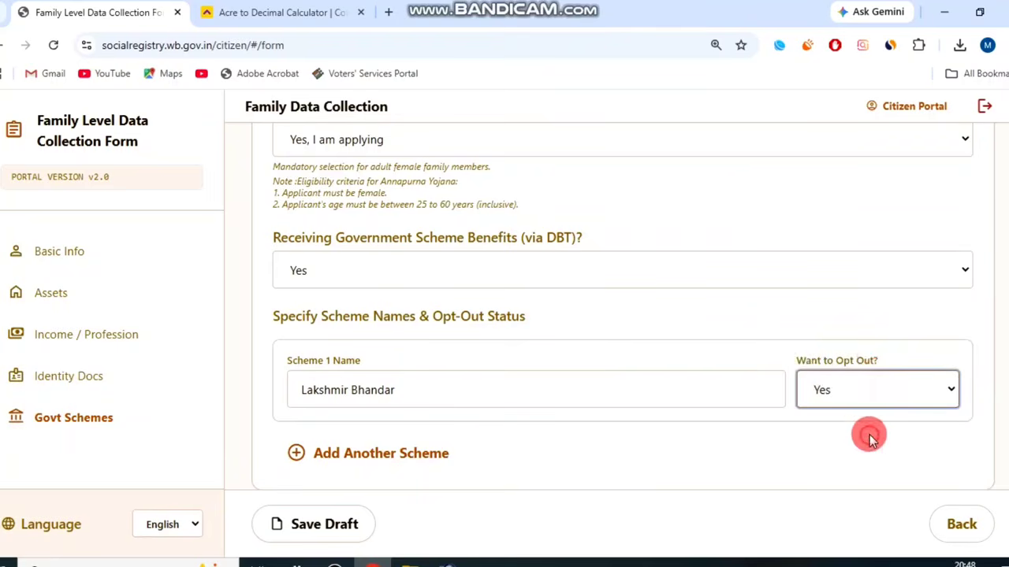
Save the form as a draft and open Member 3's Basic Info section.
{"action": "left_click", "coordinate": [852, 370]}
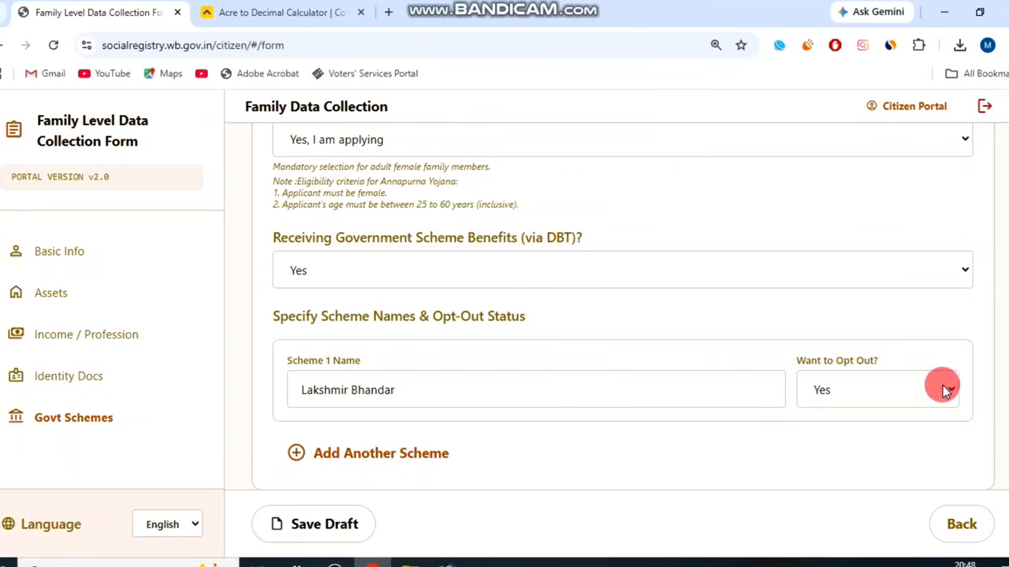
{"action": "left_click", "coordinate": [347, 527]}
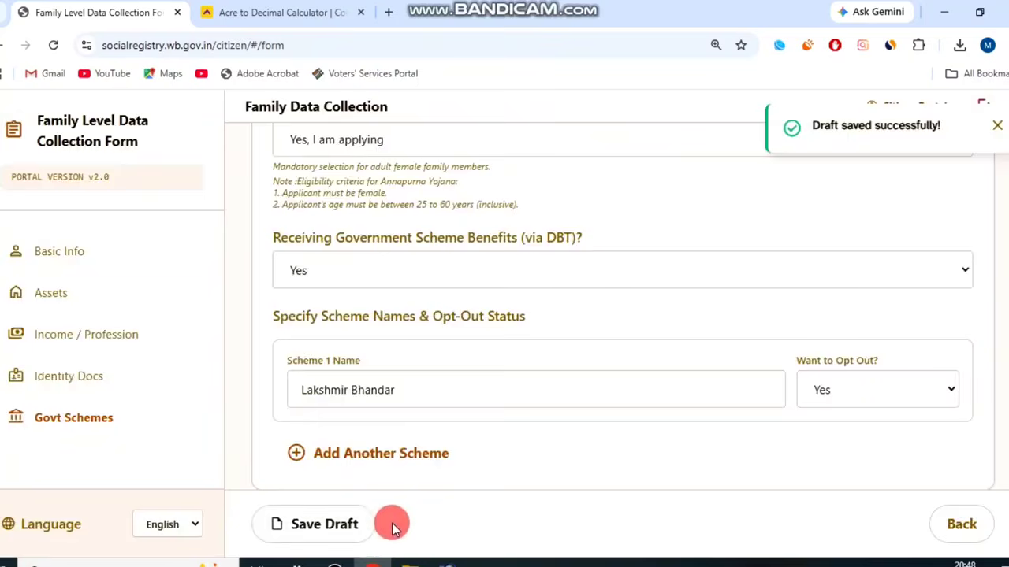
{"action": "scroll", "coordinate": [754, 365], "scroll_direction": "up", "scroll_amount": 5}
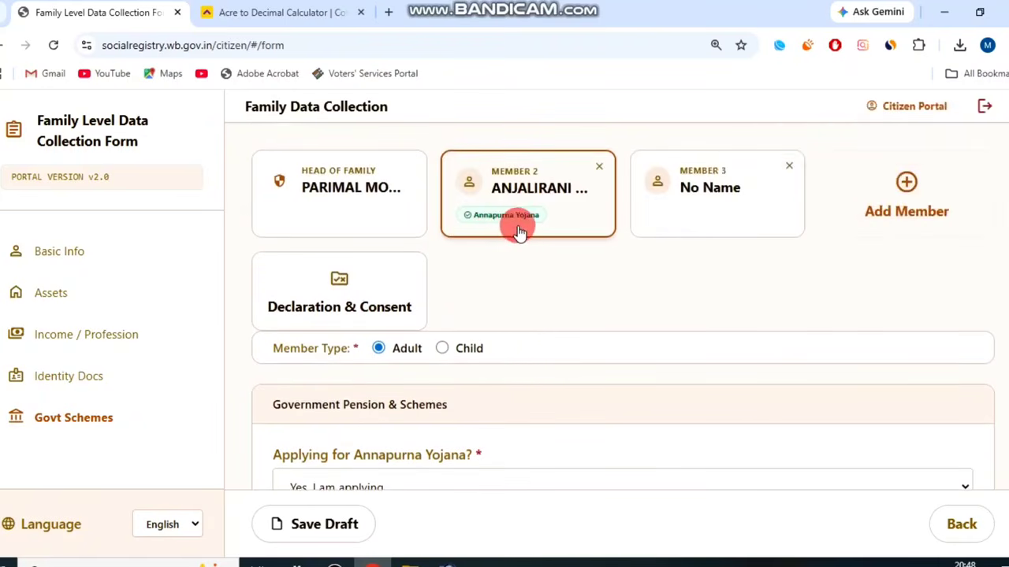
{"action": "left_click", "coordinate": [731, 204]}
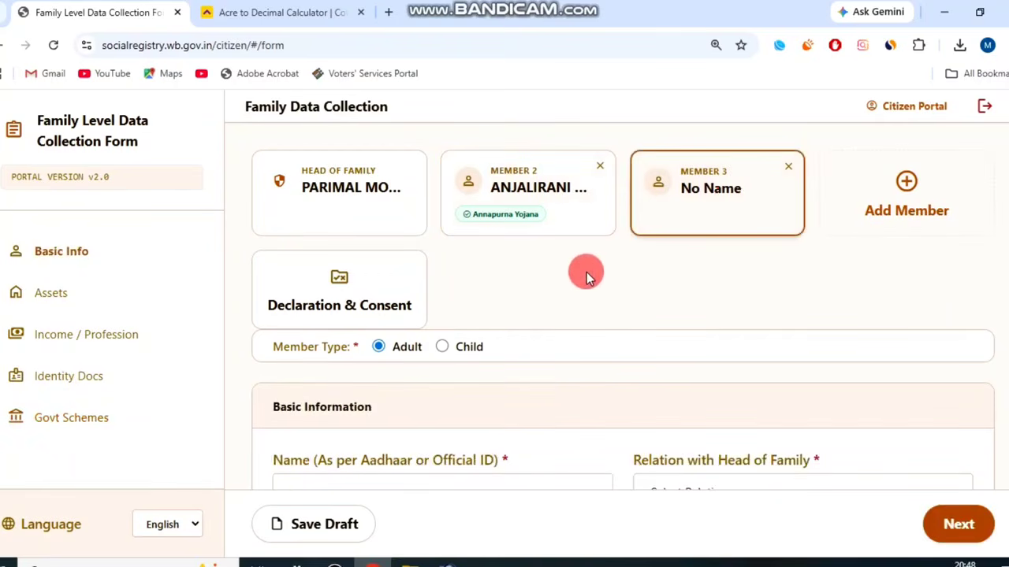
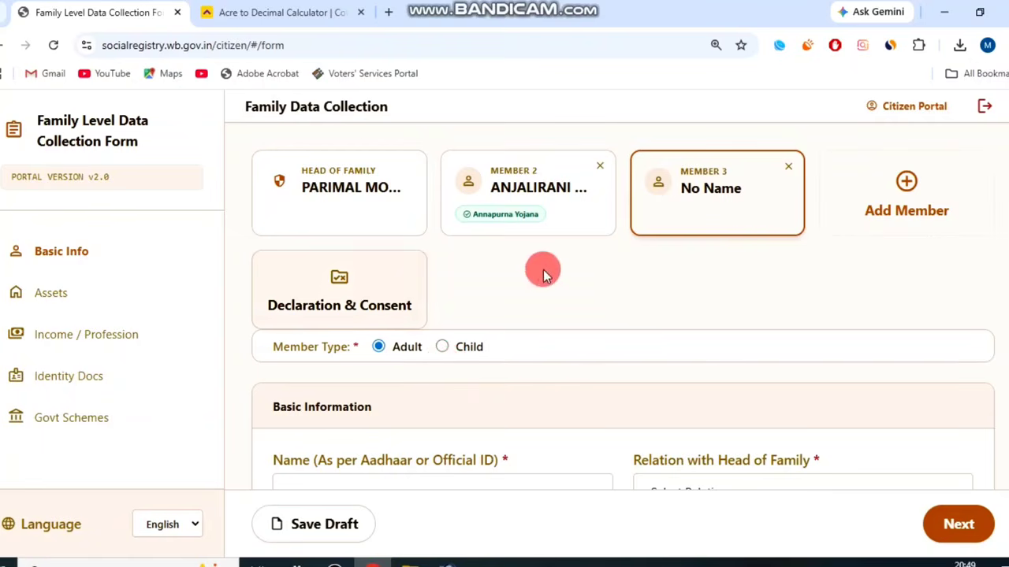
Set Member 3's Relation with Head of Family to Son.
{"action": "left_click_drag", "start_coordinate": [290, 351], "coordinate": [340, 347]}
{"action": "left_click", "coordinate": [496, 327]}
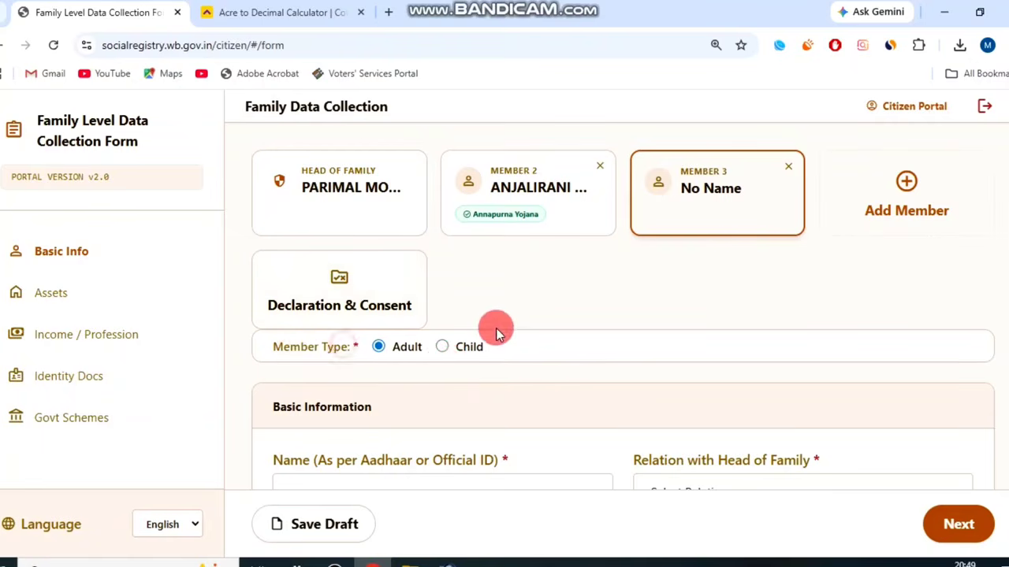
{"action": "scroll", "coordinate": [521, 326], "scroll_direction": "down", "scroll_amount": 1}
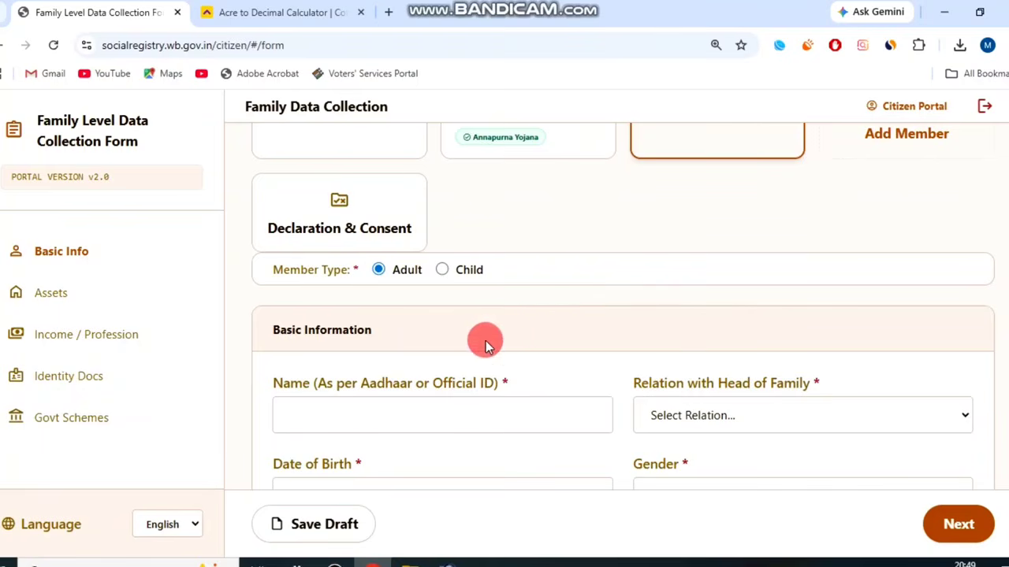
{"action": "scroll", "coordinate": [488, 353], "scroll_direction": "down", "scroll_amount": 1}
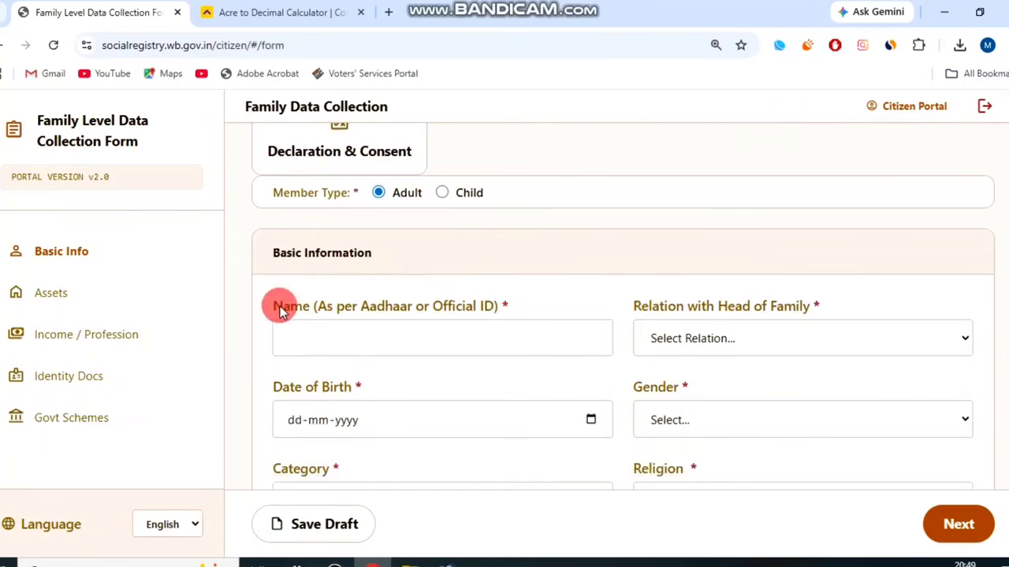
{"action": "left_click_drag", "start_coordinate": [275, 306], "coordinate": [483, 310]}
{"action": "left_click", "coordinate": [493, 306]}
{"action": "left_click_drag", "start_coordinate": [635, 305], "coordinate": [777, 304]}
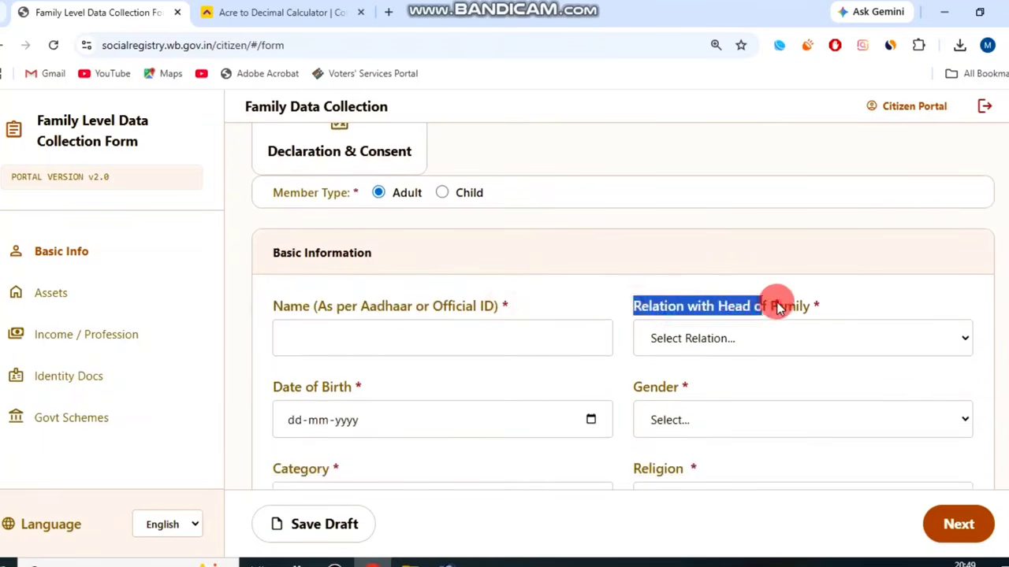
{"action": "left_click", "coordinate": [776, 338]}
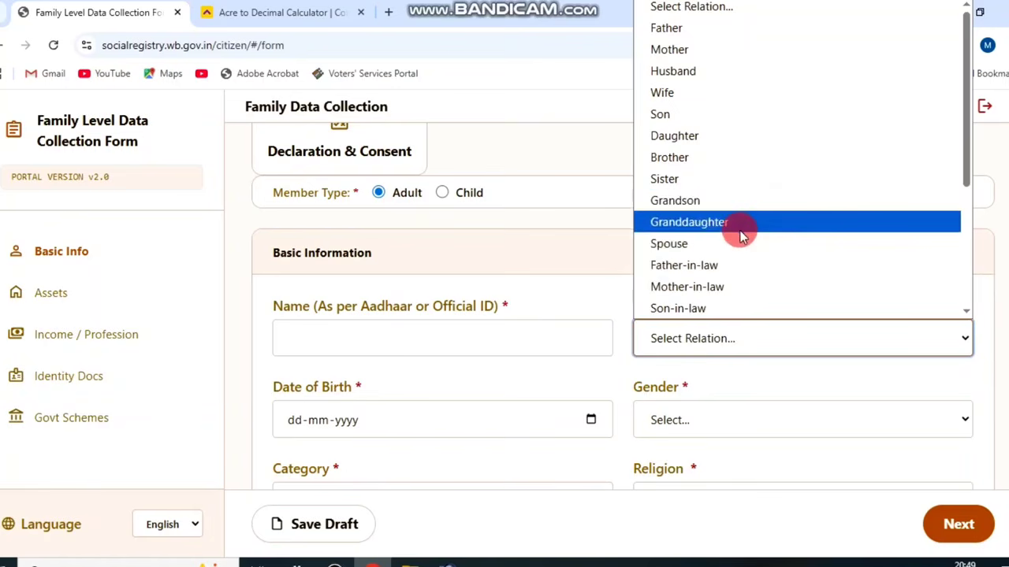
{"action": "left_click", "coordinate": [805, 114]}
Enter the member's date of birth and set the Gender to Male.
{"action": "scroll", "coordinate": [399, 295], "scroll_direction": "down", "scroll_amount": 2}
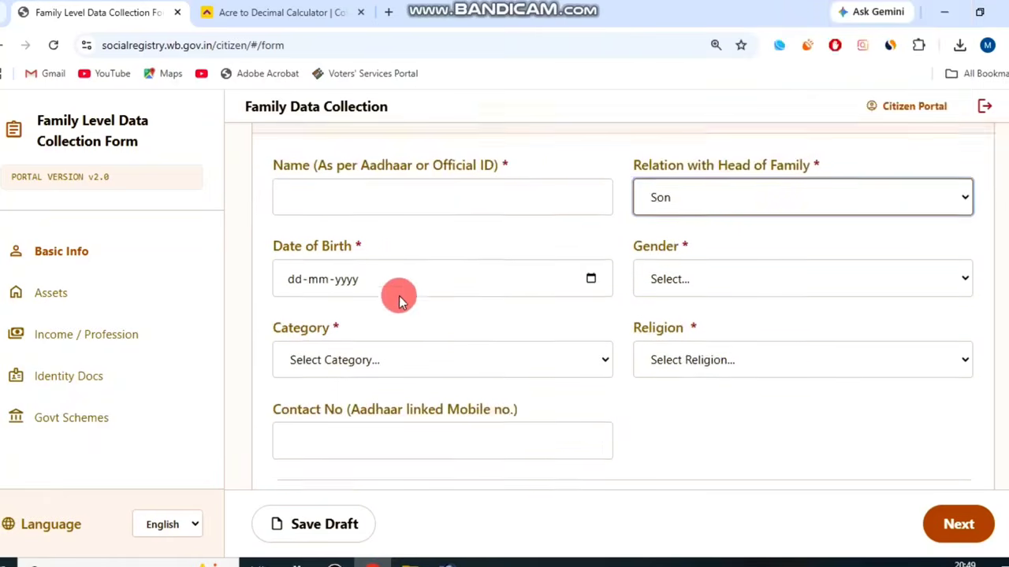
{"action": "left_click_drag", "start_coordinate": [269, 236], "coordinate": [365, 227]}
{"action": "left_click", "coordinate": [365, 226]}
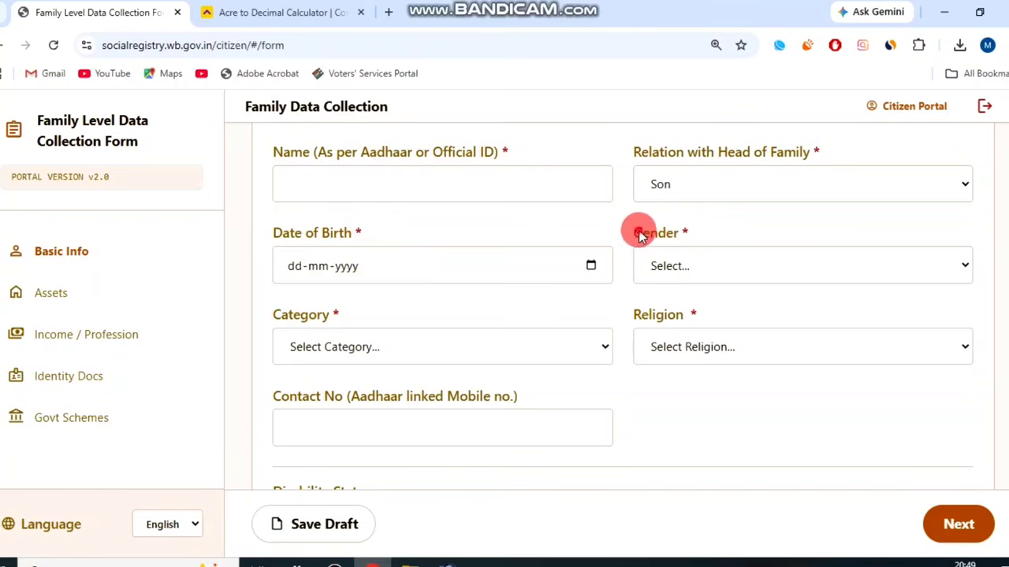
{"action": "left_click_drag", "start_coordinate": [641, 233], "coordinate": [693, 233]}
{"action": "left_click", "coordinate": [592, 265]}
{"action": "left_click", "coordinate": [511, 223]}
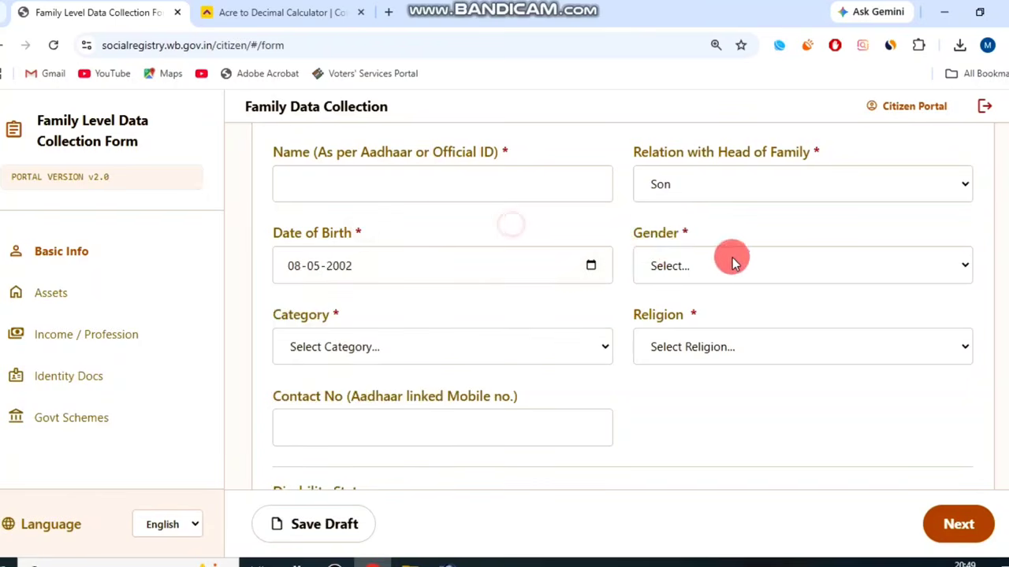
{"action": "left_click", "coordinate": [738, 263]}
{"action": "left_click", "coordinate": [701, 319]}
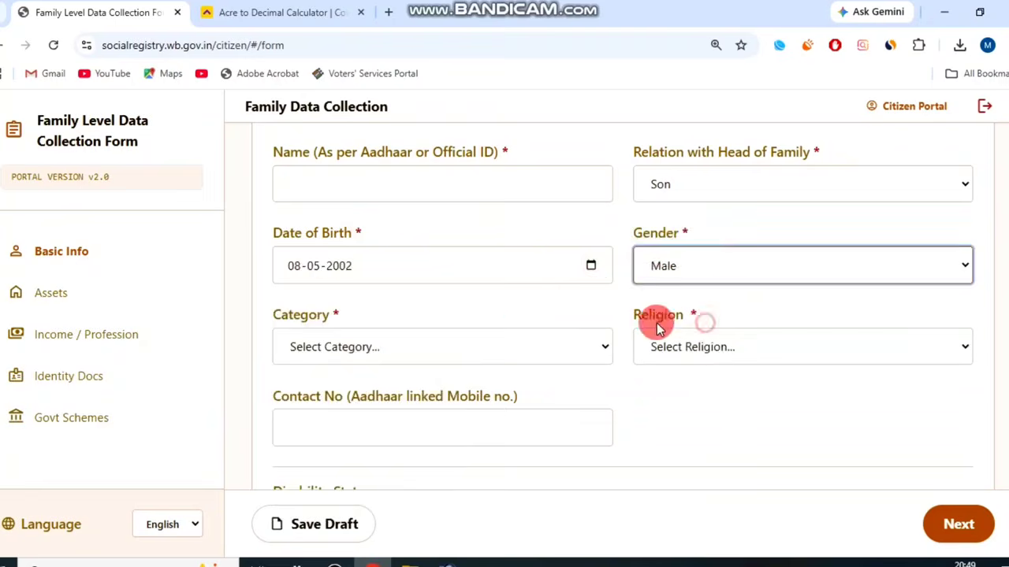
Set the member's Category to OBC (Other Backward Classes) and the Religion to Hinduism.
{"action": "left_click_drag", "start_coordinate": [268, 315], "coordinate": [385, 318]}
{"action": "left_click", "coordinate": [407, 347]}
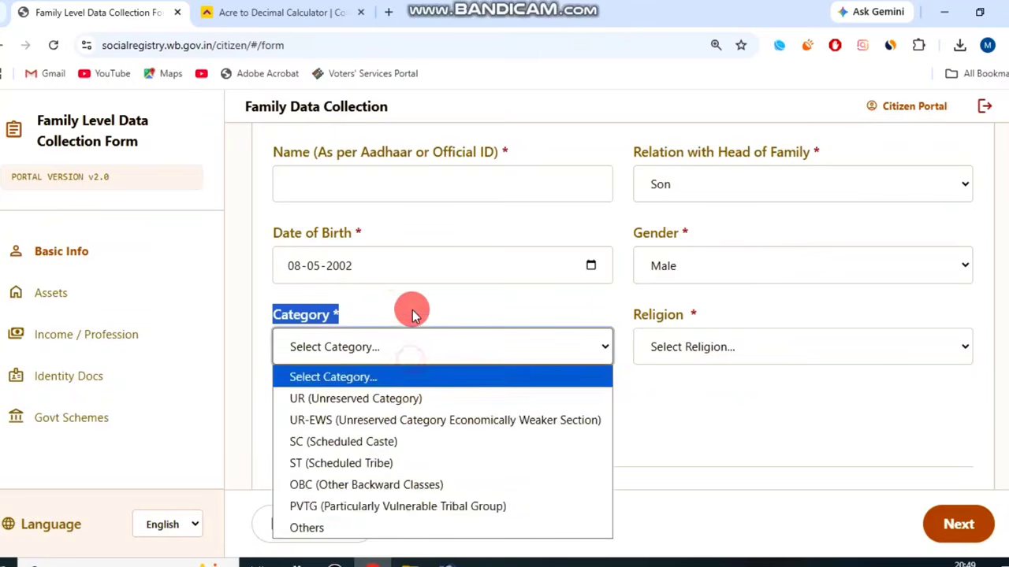
{"action": "left_click", "coordinate": [425, 488]}
{"action": "scroll", "coordinate": [725, 316], "scroll_direction": "down", "scroll_amount": 1}
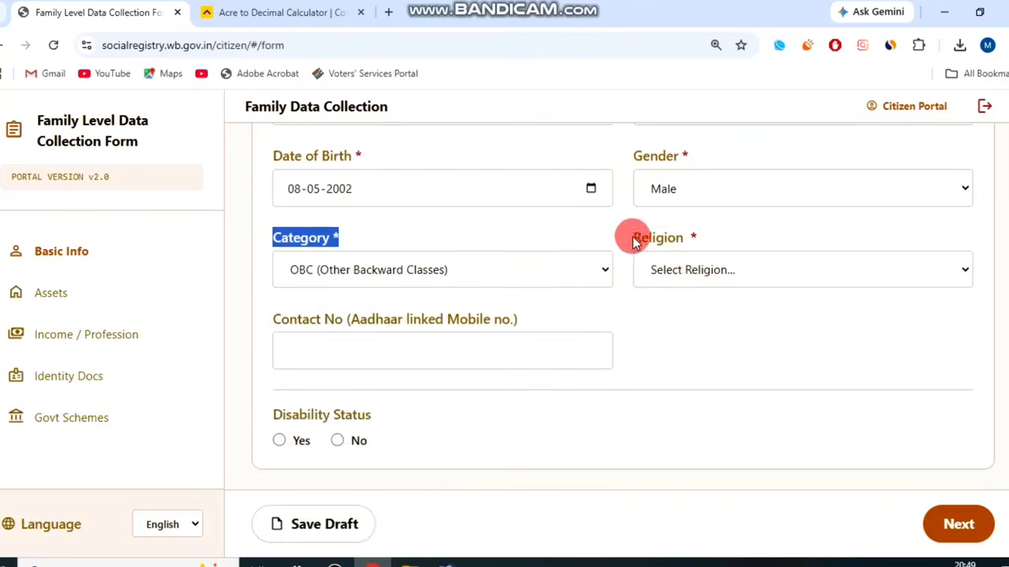
{"action": "left_click_drag", "start_coordinate": [635, 240], "coordinate": [697, 239]}
{"action": "left_click", "coordinate": [741, 270]}
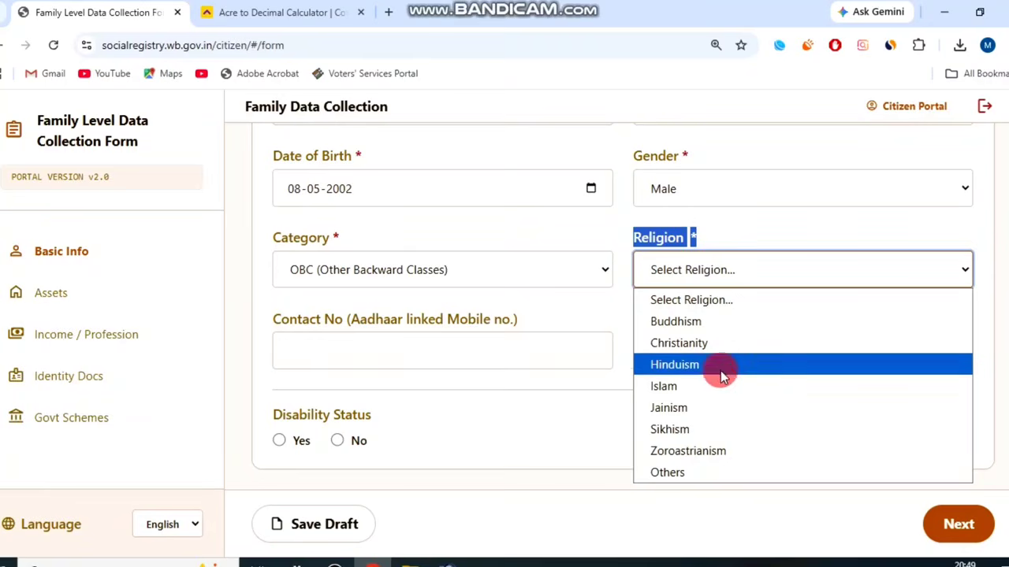
{"action": "left_click", "coordinate": [724, 371]}
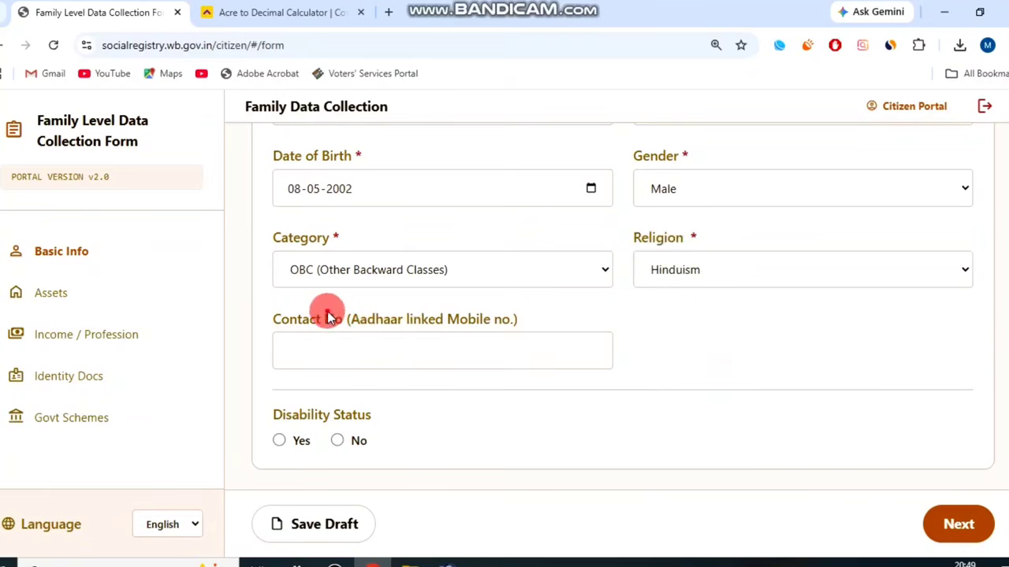
Set the member's Disability Status to No.
{"action": "left_click_drag", "start_coordinate": [329, 317], "coordinate": [563, 311]}
{"action": "left_click", "coordinate": [545, 318]}
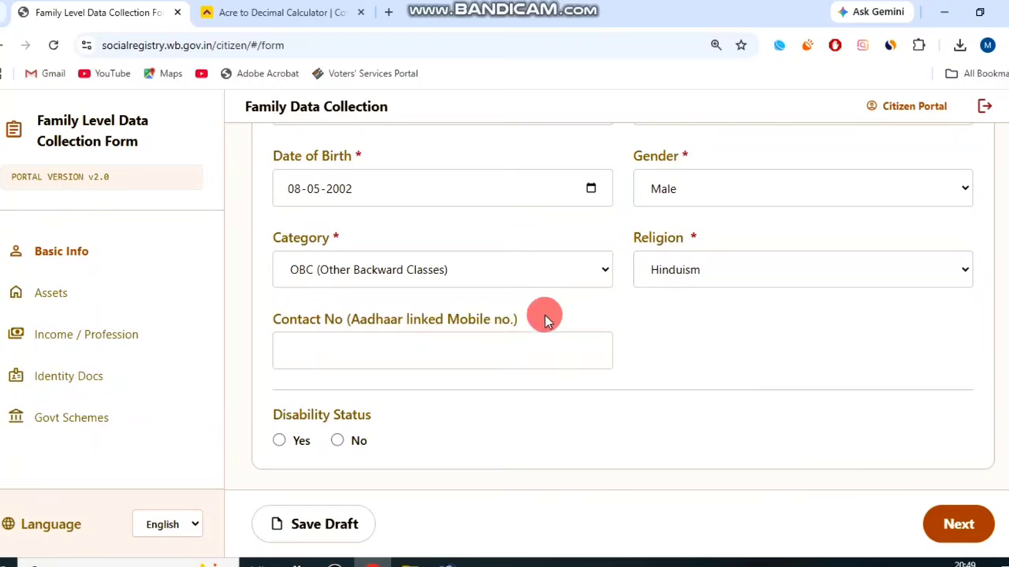
{"action": "scroll", "coordinate": [567, 323], "scroll_direction": "down", "scroll_amount": 2}
{"action": "left_click_drag", "start_coordinate": [281, 262], "coordinate": [423, 268]}
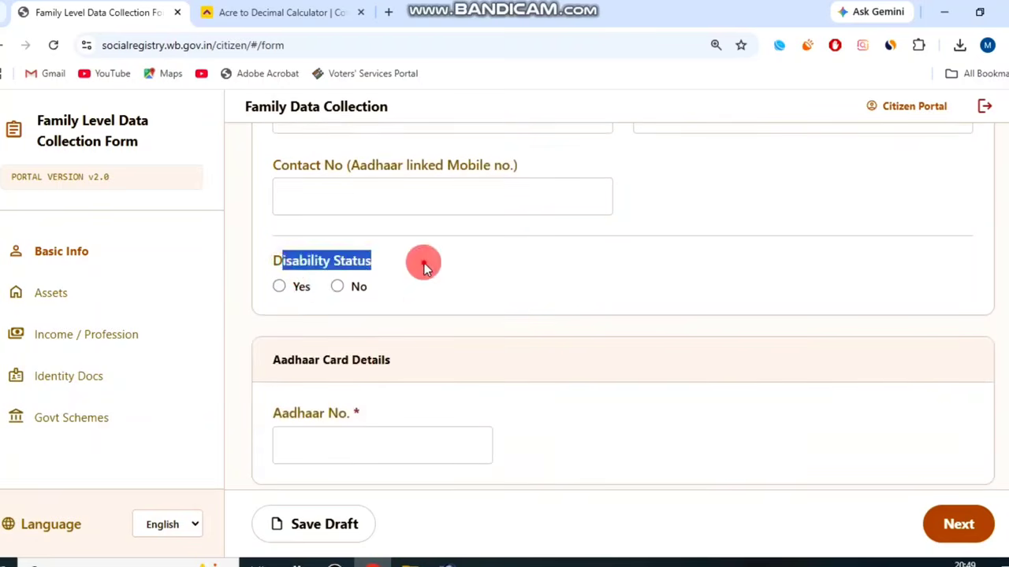
{"action": "left_click", "coordinate": [244, 296]}
{"action": "left_click", "coordinate": [280, 288]}
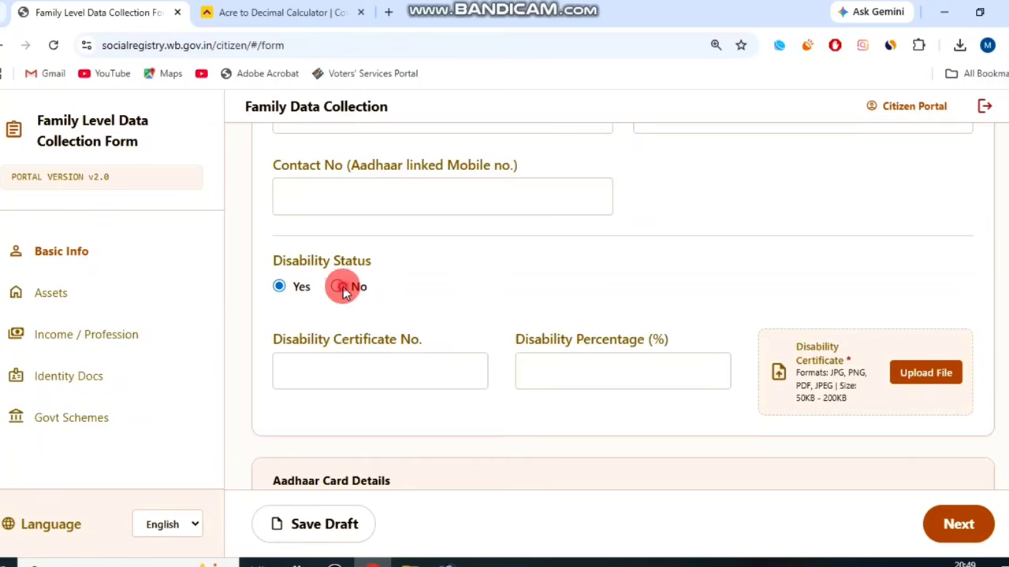
{"action": "left_click", "coordinate": [338, 287]}
Enter the member's Aadhaar number in the Aadhaar Card Details.
{"action": "scroll", "coordinate": [394, 287], "scroll_direction": "down", "scroll_amount": 2}
{"action": "left_click_drag", "start_coordinate": [276, 207], "coordinate": [418, 248]}
{"action": "left_click", "coordinate": [417, 248]}
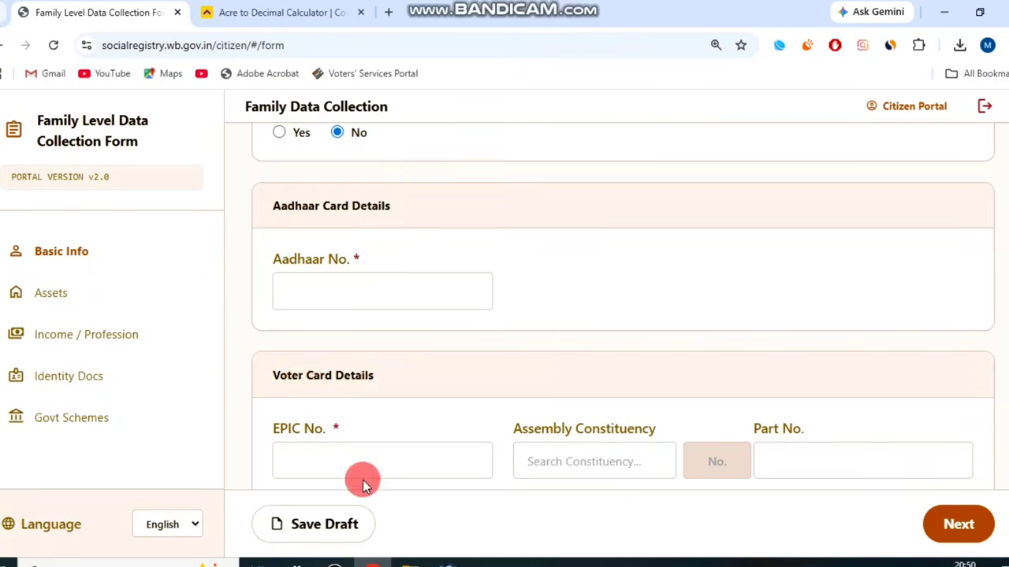
{"action": "left_click", "coordinate": [337, 560]}
{"action": "left_click", "coordinate": [408, 87]}
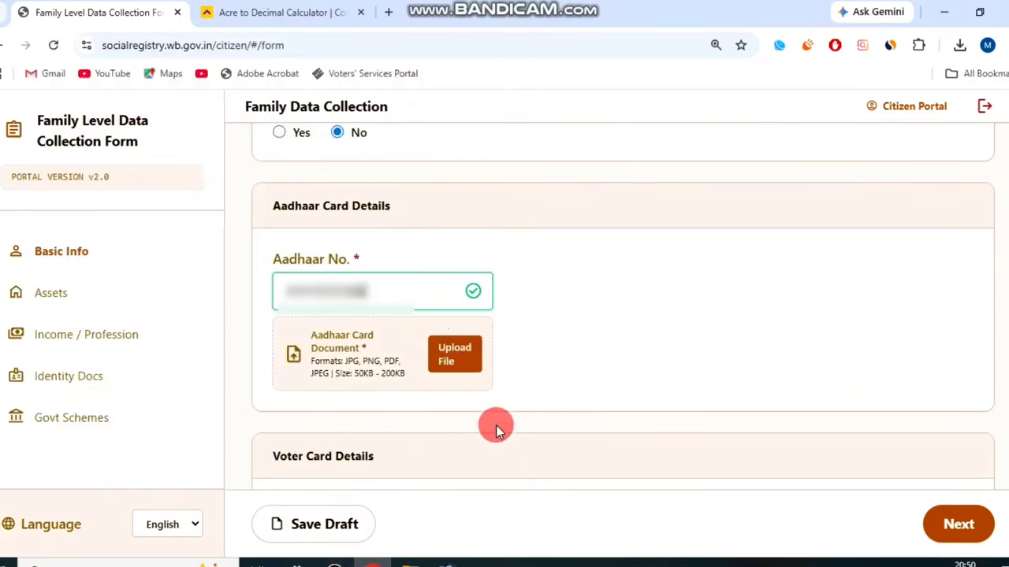
{"action": "left_click", "coordinate": [335, 561]}
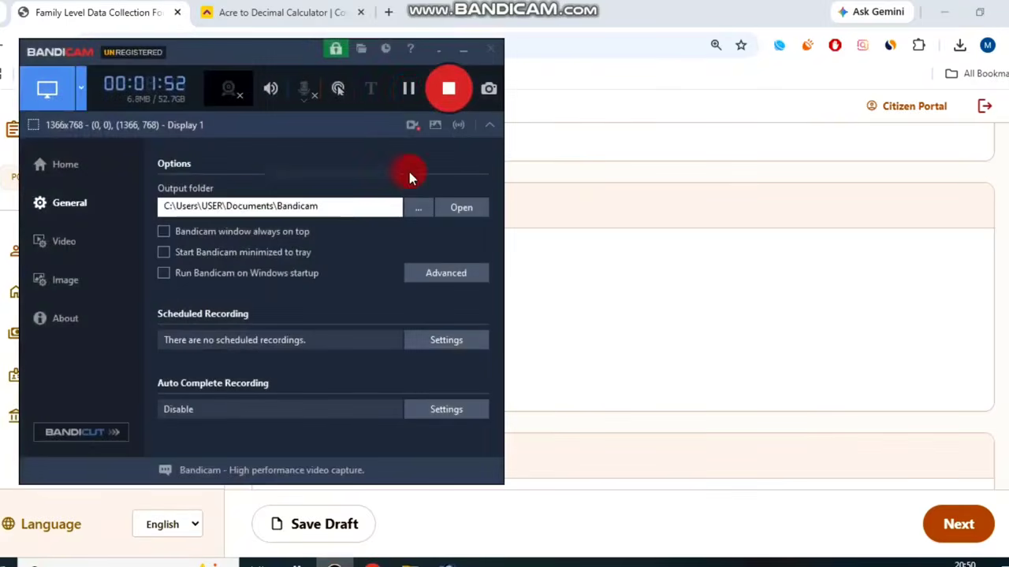
{"action": "left_click", "coordinate": [408, 89]}
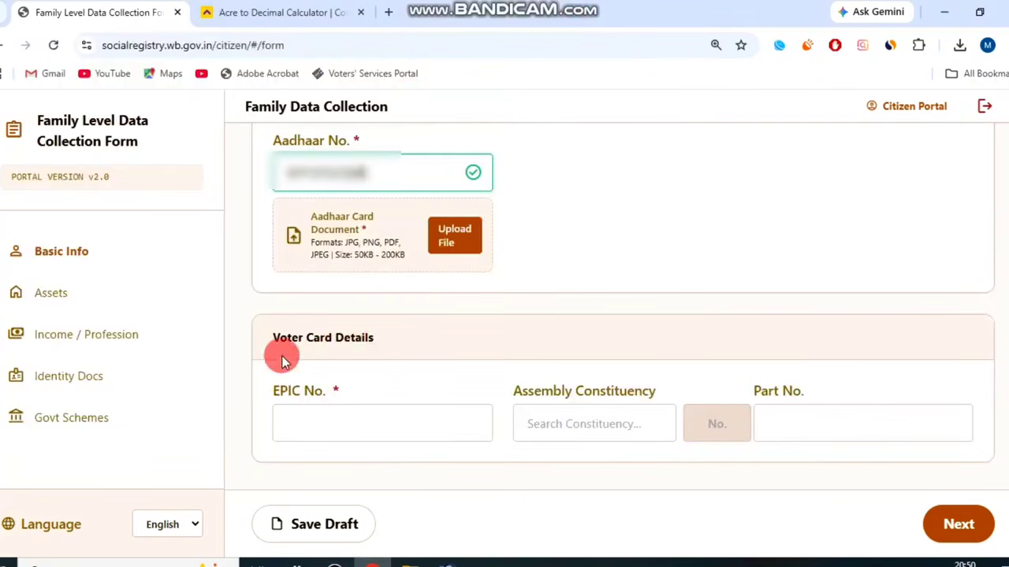
Enter the member's EPIC number in the Voter Card Details.
{"action": "left_click_drag", "start_coordinate": [282, 356], "coordinate": [361, 337]}
{"action": "left_click", "coordinate": [287, 392]}
{"action": "left_click", "coordinate": [399, 557]}
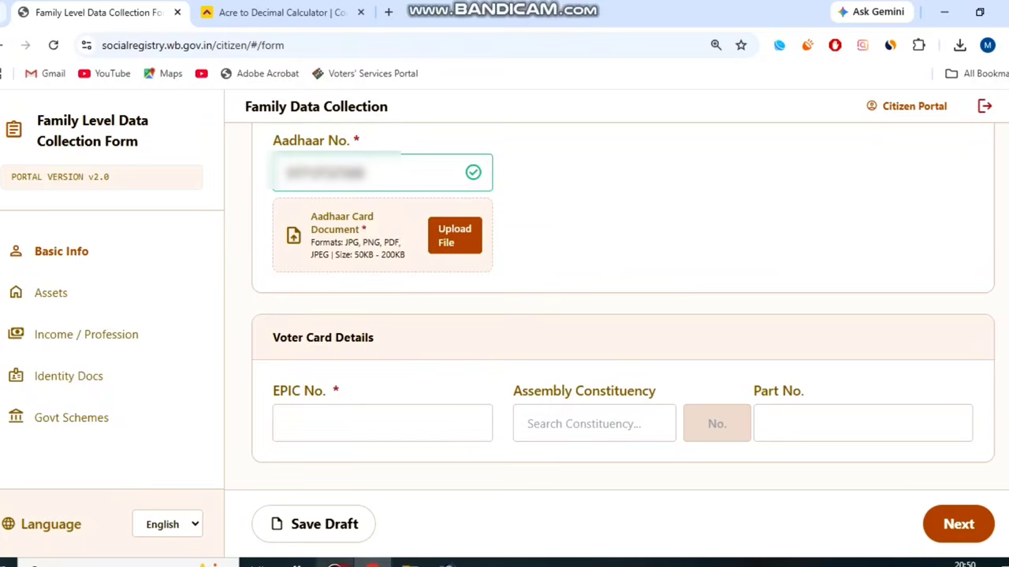
{"action": "left_click", "coordinate": [405, 89]}
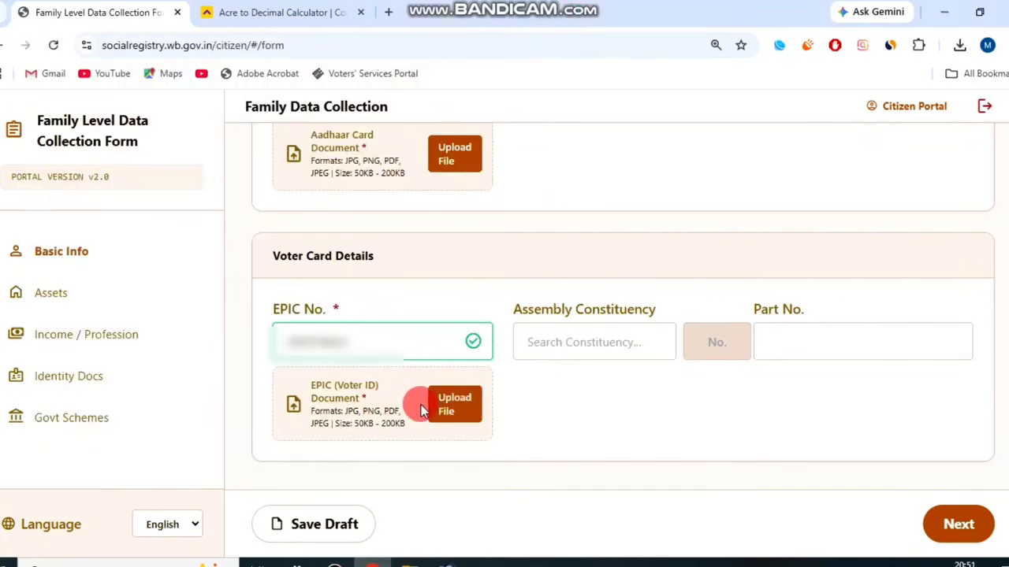
Search for SAGAR and choose "132 - Sagar" as the Assembly Constituency.
{"action": "left_click_drag", "start_coordinate": [527, 310], "coordinate": [635, 334]}
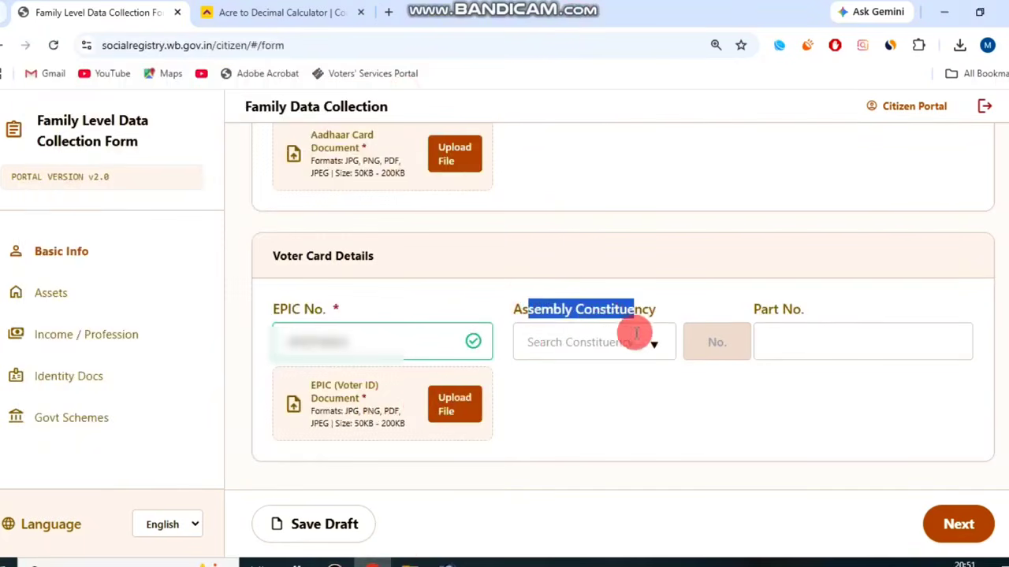
{"action": "left_click", "coordinate": [615, 342]}
{"action": "type", "text": "SAGAR"}
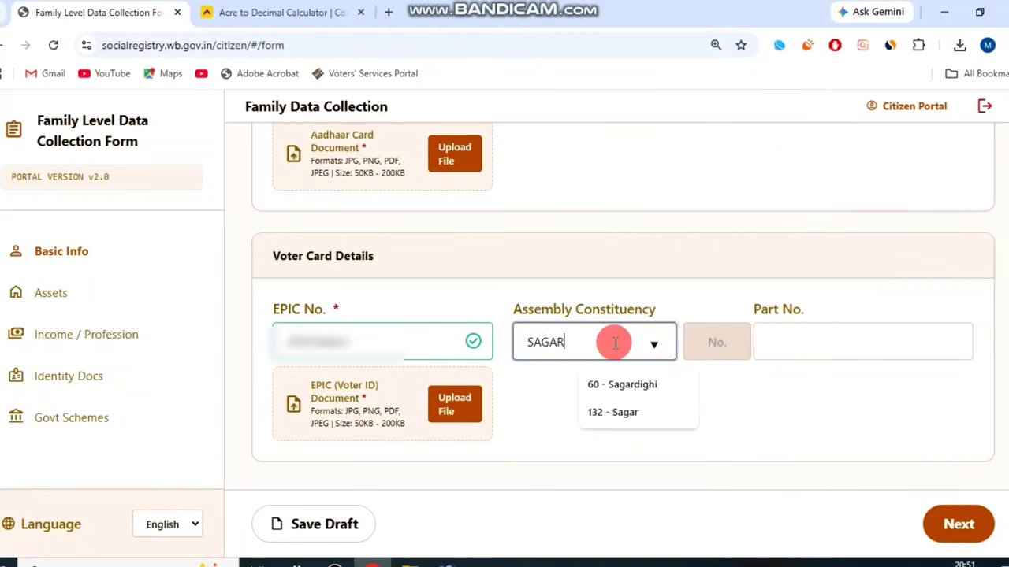
{"action": "left_click", "coordinate": [637, 412]}
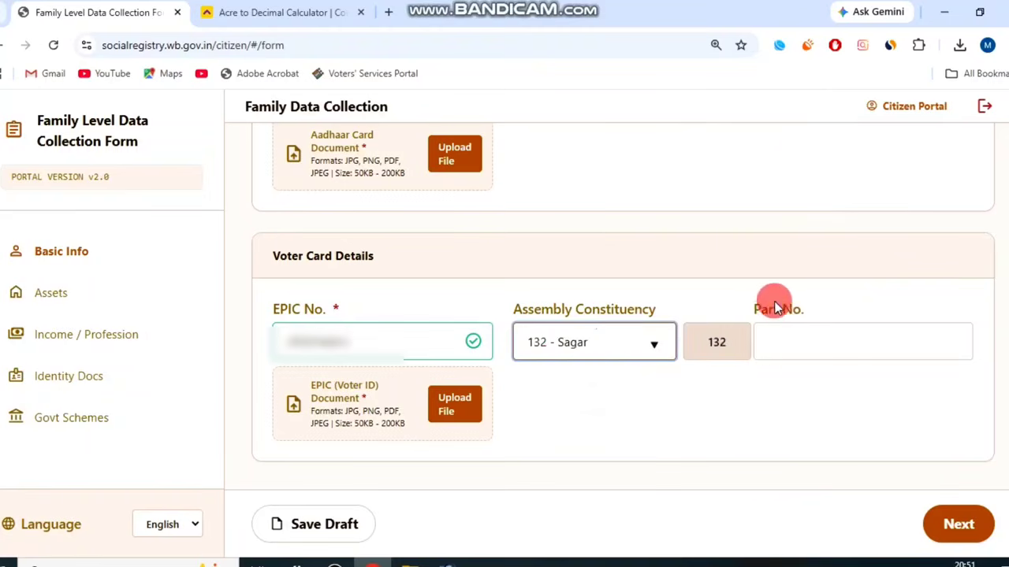
Complete the remaining Basic Info, including the Part No. and the member's name, and proceed to the Assets section.
{"action": "left_click_drag", "start_coordinate": [768, 309], "coordinate": [827, 309]}
{"action": "left_click", "coordinate": [851, 335]}
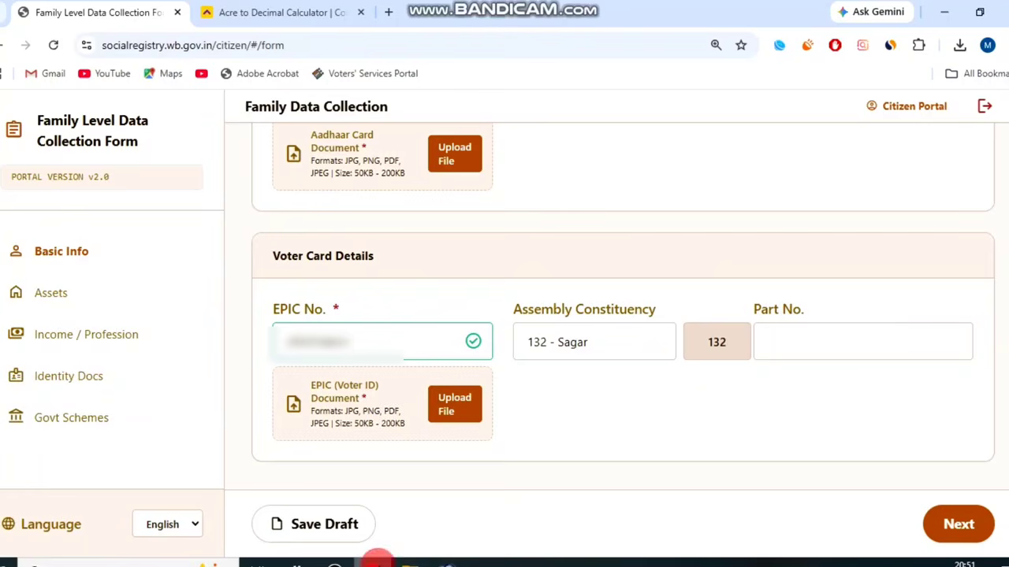
{"action": "left_click", "coordinate": [335, 566]}
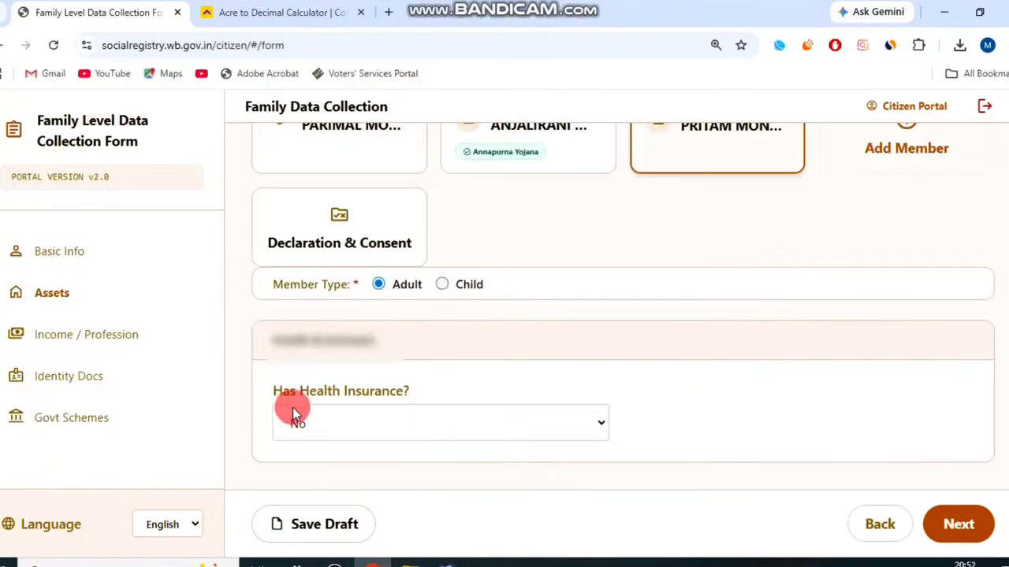
Set Has Health Insurance to Yes and the Insurance Type to Government for Member 3.
{"action": "left_click_drag", "start_coordinate": [272, 393], "coordinate": [436, 369]}
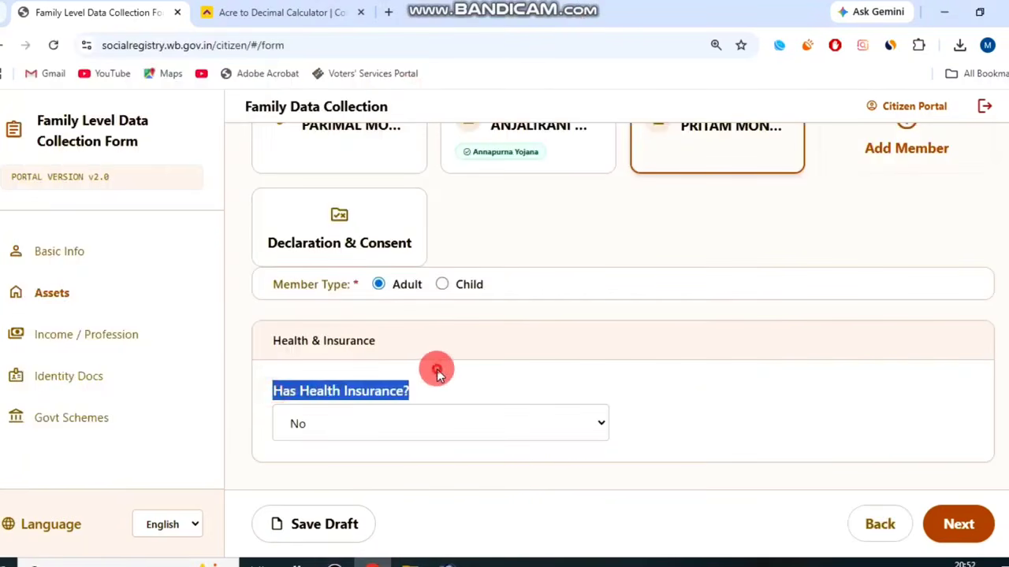
{"action": "left_click", "coordinate": [375, 425]}
{"action": "left_click", "coordinate": [357, 473]}
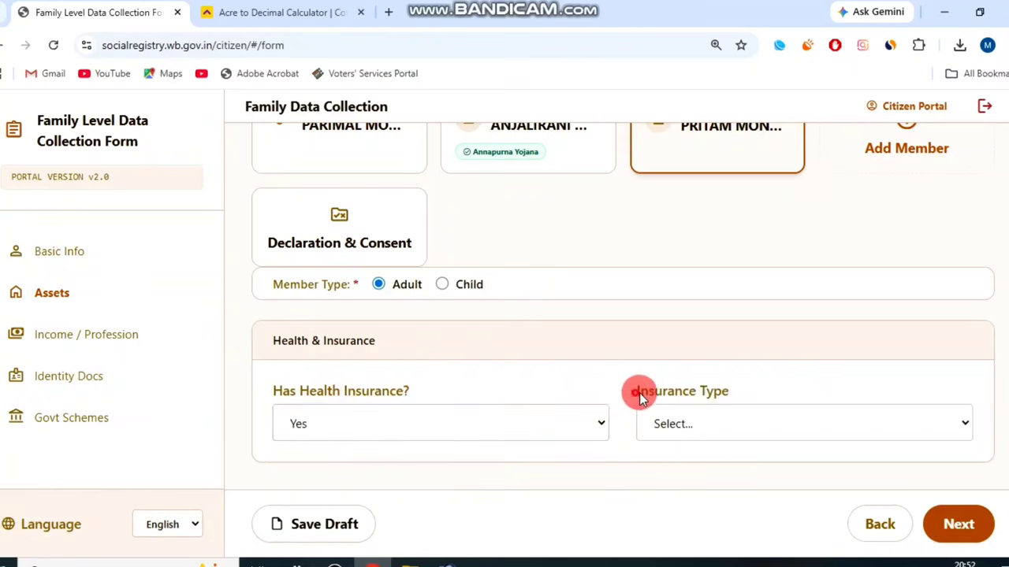
{"action": "left_click_drag", "start_coordinate": [639, 392], "coordinate": [730, 393]}
{"action": "left_click", "coordinate": [767, 410]}
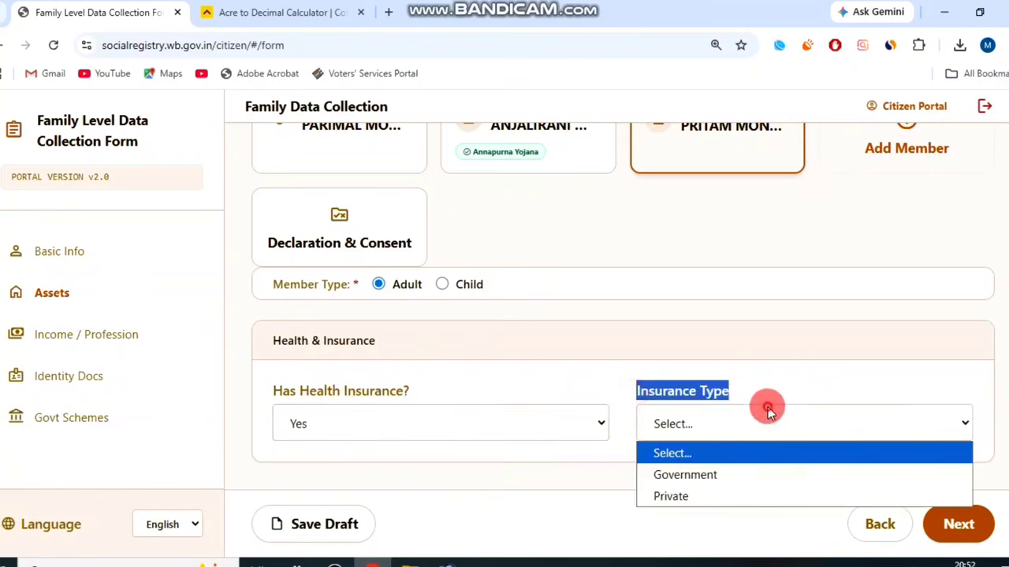
{"action": "left_click", "coordinate": [719, 474]}
{"action": "left_click", "coordinate": [652, 375]}
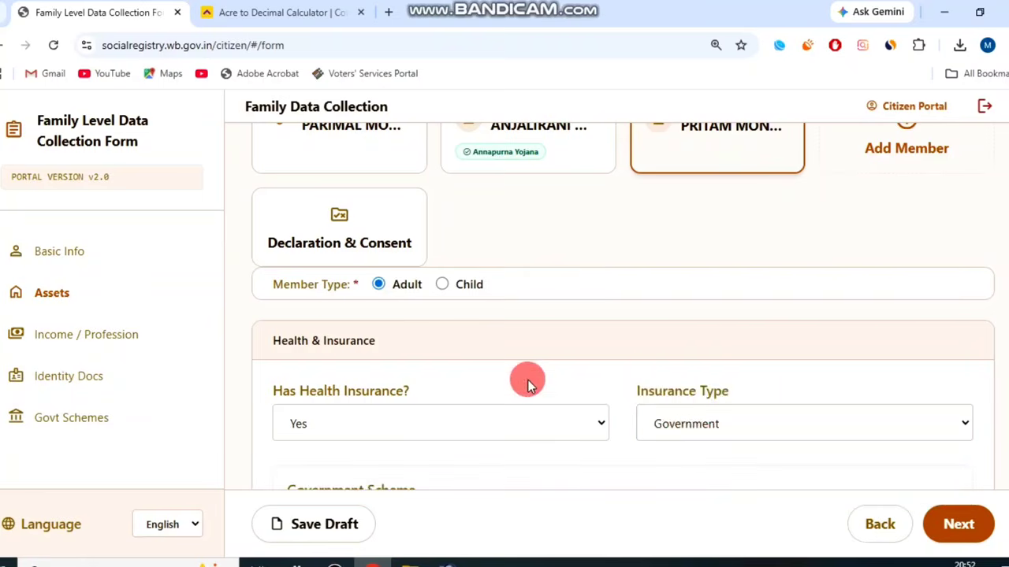
Choose Swasthya Sathi as the Government Scheme in the Health & Insurance details.
{"action": "scroll", "coordinate": [583, 377], "scroll_direction": "down", "scroll_amount": 1}
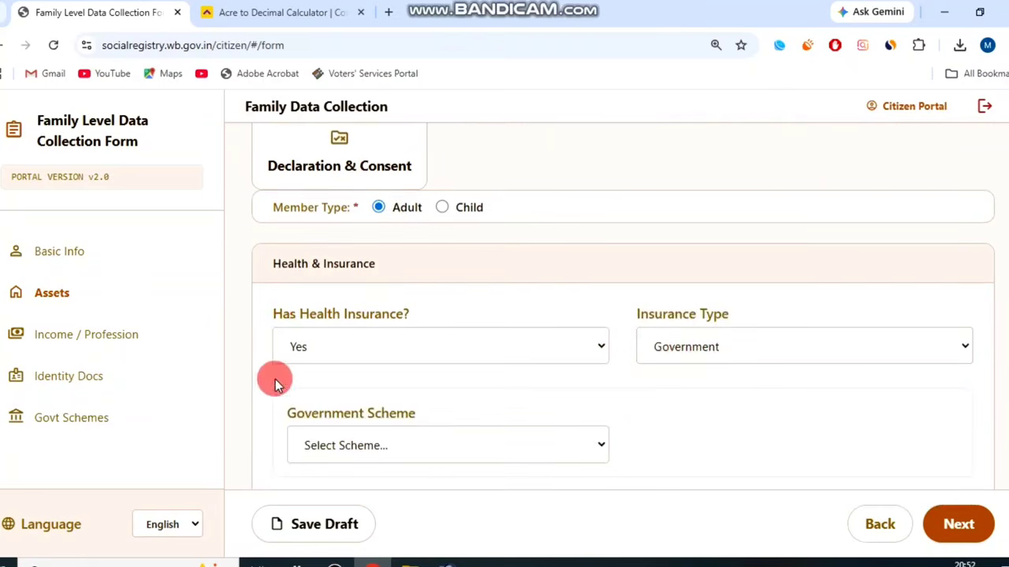
{"action": "left_click", "coordinate": [390, 445]}
{"action": "left_click", "coordinate": [374, 495]}
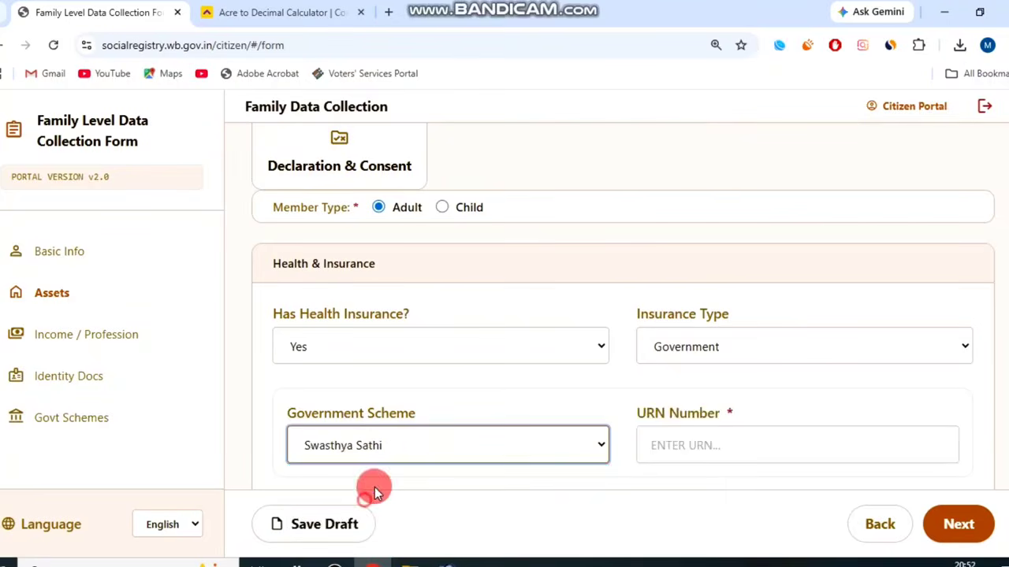
{"action": "scroll", "coordinate": [963, 469], "scroll_direction": "down", "scroll_amount": 1}
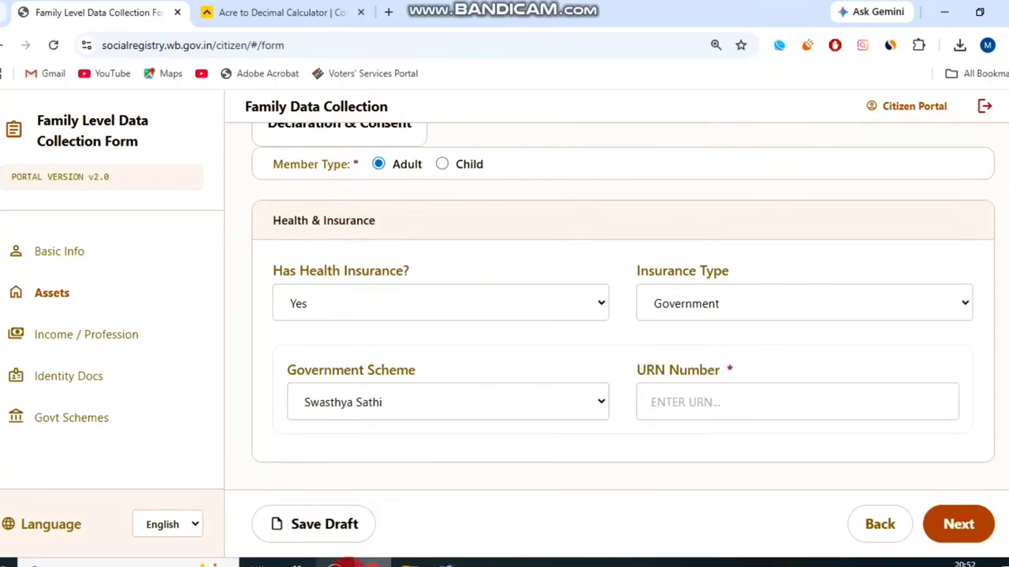
{"action": "left_click", "coordinate": [372, 563]}
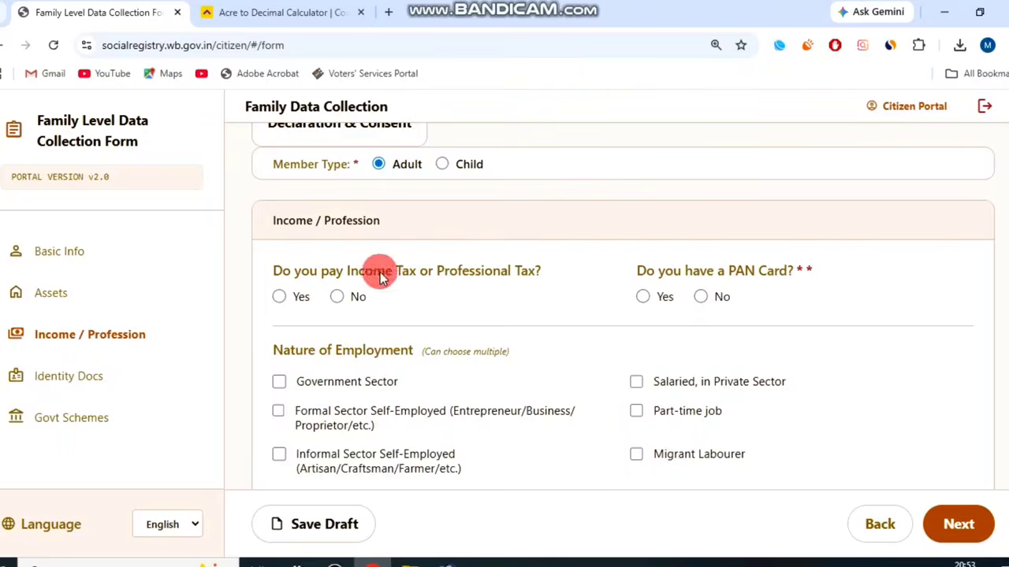
Answer No to paying Income Tax or Professional Tax and Yes to having a PAN Card.
{"action": "scroll", "coordinate": [383, 270], "scroll_direction": "down", "scroll_amount": 1}
{"action": "left_click", "coordinate": [280, 221]}
{"action": "left_click", "coordinate": [337, 222]}
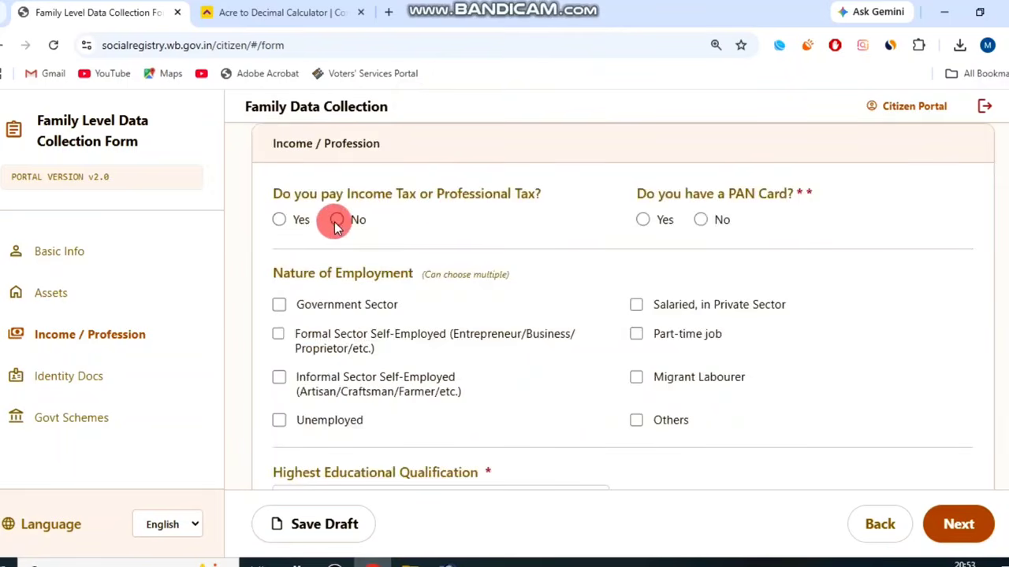
{"action": "left_click", "coordinate": [336, 222]}
{"action": "left_click_drag", "start_coordinate": [658, 195], "coordinate": [817, 175]}
{"action": "left_click", "coordinate": [820, 174]}
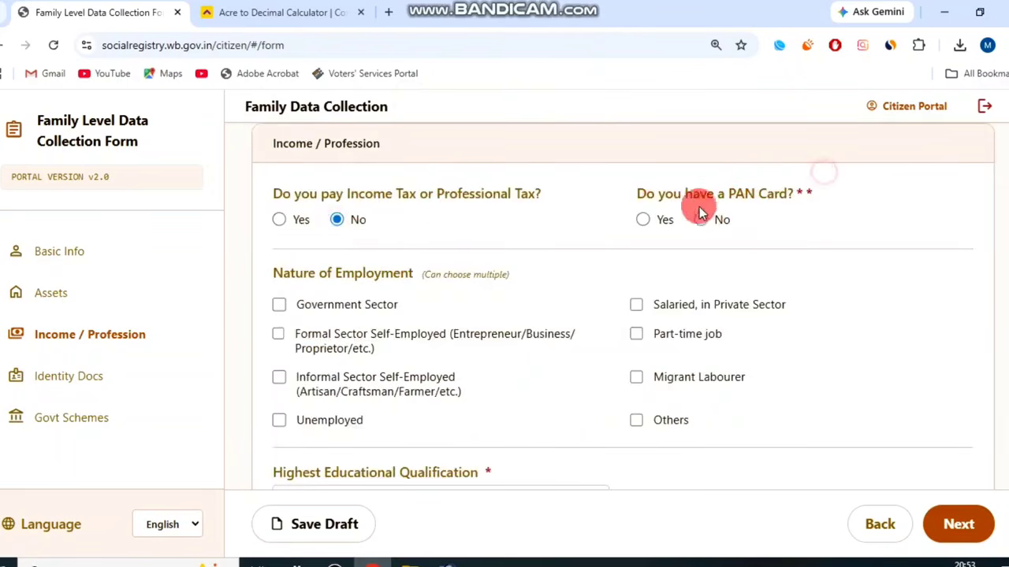
{"action": "left_click", "coordinate": [644, 219]}
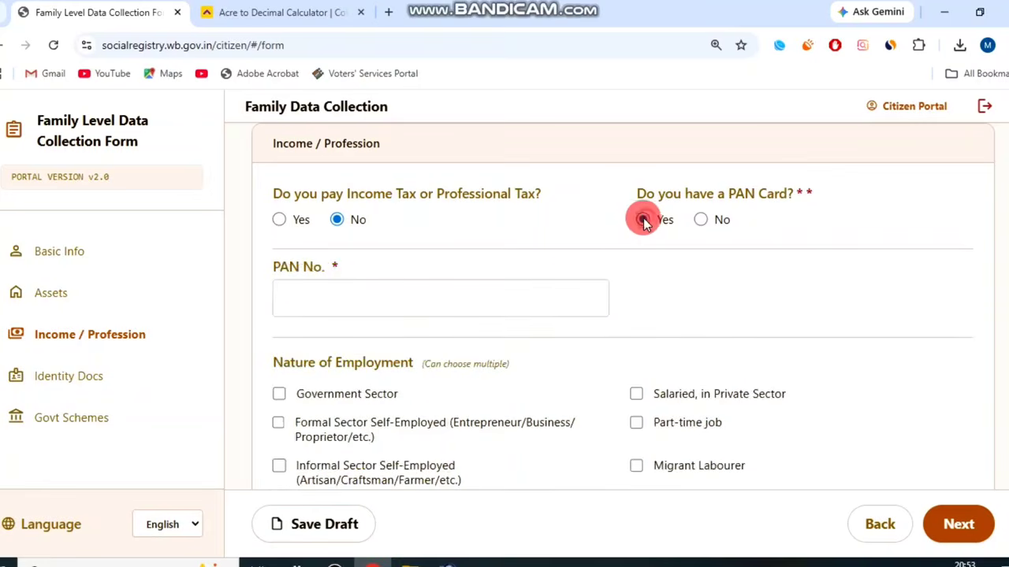
{"action": "left_click_drag", "start_coordinate": [274, 269], "coordinate": [357, 267]}
{"action": "left_click", "coordinate": [462, 255]}
Mark Others as the member's Nature of Employment.
{"action": "scroll", "coordinate": [462, 255], "scroll_direction": "down", "scroll_amount": 2}
{"action": "left_click_drag", "start_coordinate": [283, 210], "coordinate": [398, 212]}
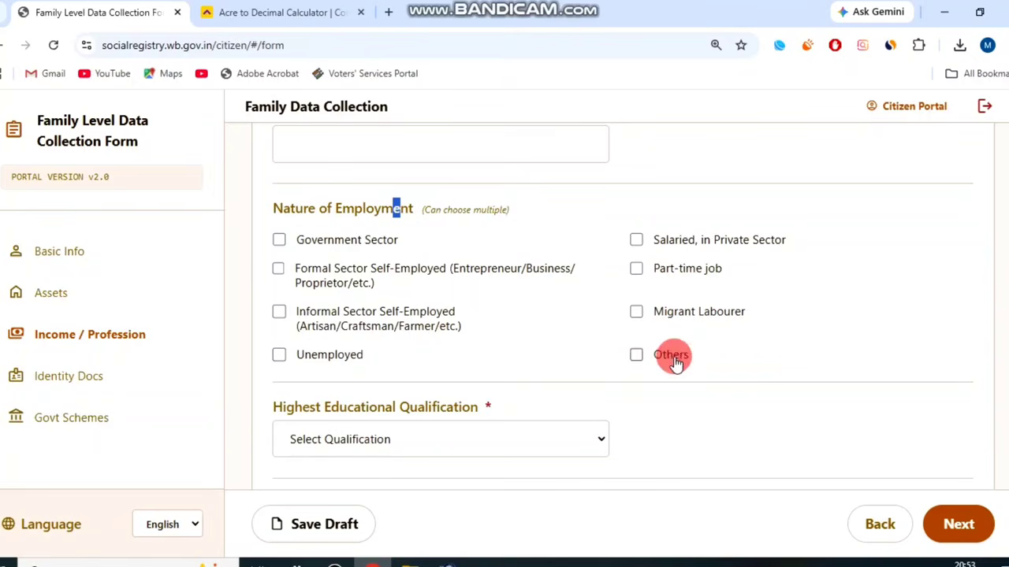
{"action": "left_click", "coordinate": [635, 356]}
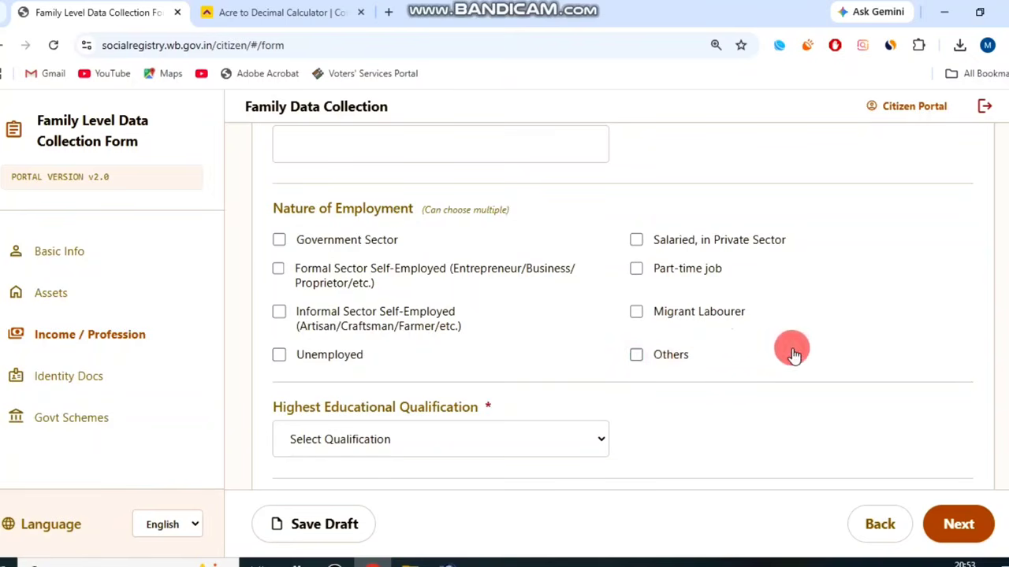
{"action": "left_click", "coordinate": [635, 355]}
Set the member's Highest Educational Qualification to 12th/Uchcha Madhyamik.
{"action": "scroll", "coordinate": [554, 394], "scroll_direction": "down", "scroll_amount": 1}
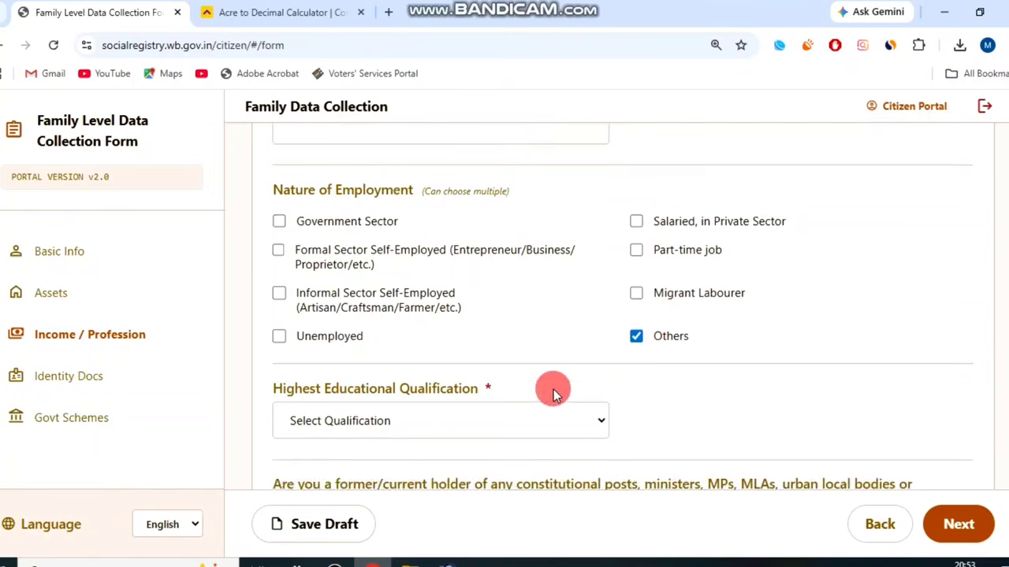
{"action": "left_click_drag", "start_coordinate": [319, 329], "coordinate": [483, 330]}
{"action": "left_click", "coordinate": [484, 331]}
{"action": "left_click", "coordinate": [466, 358]}
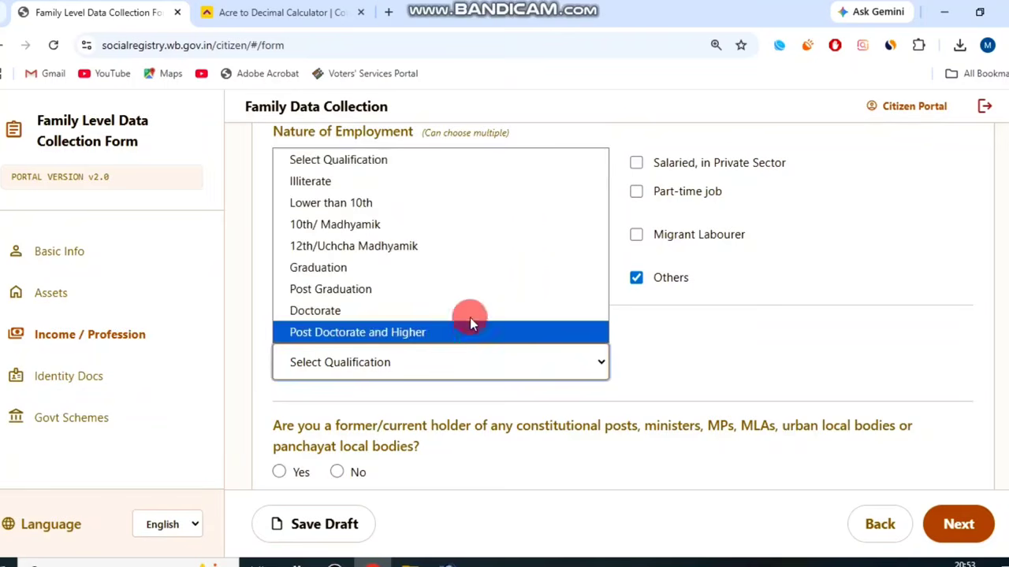
{"action": "left_click", "coordinate": [432, 249]}
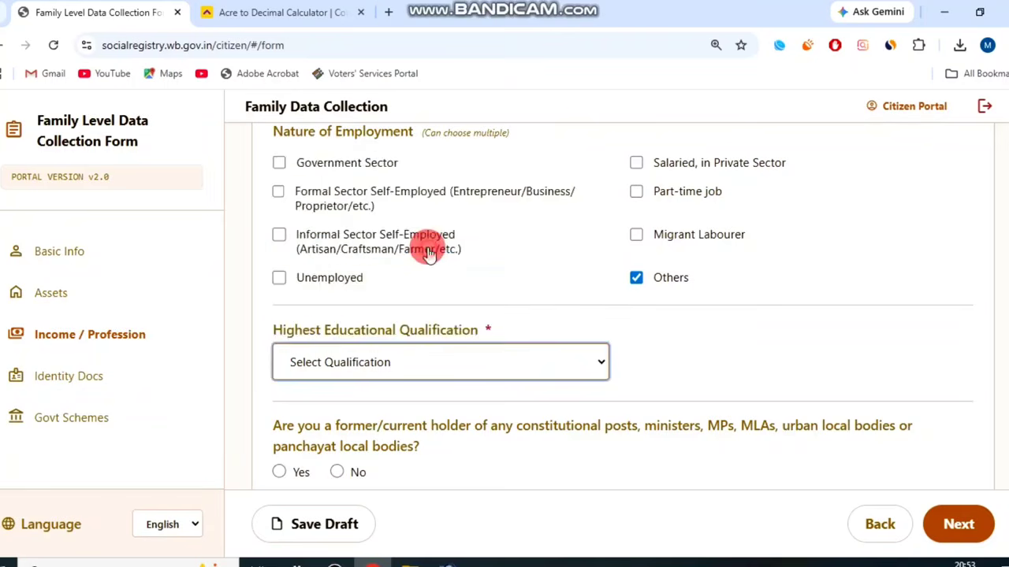
Answer No to holding any constitutional or local body post and No to being a government pensioner.
{"action": "scroll", "coordinate": [462, 324], "scroll_direction": "down", "scroll_amount": 2}
{"action": "scroll", "coordinate": [439, 299], "scroll_direction": "down", "scroll_amount": 1}
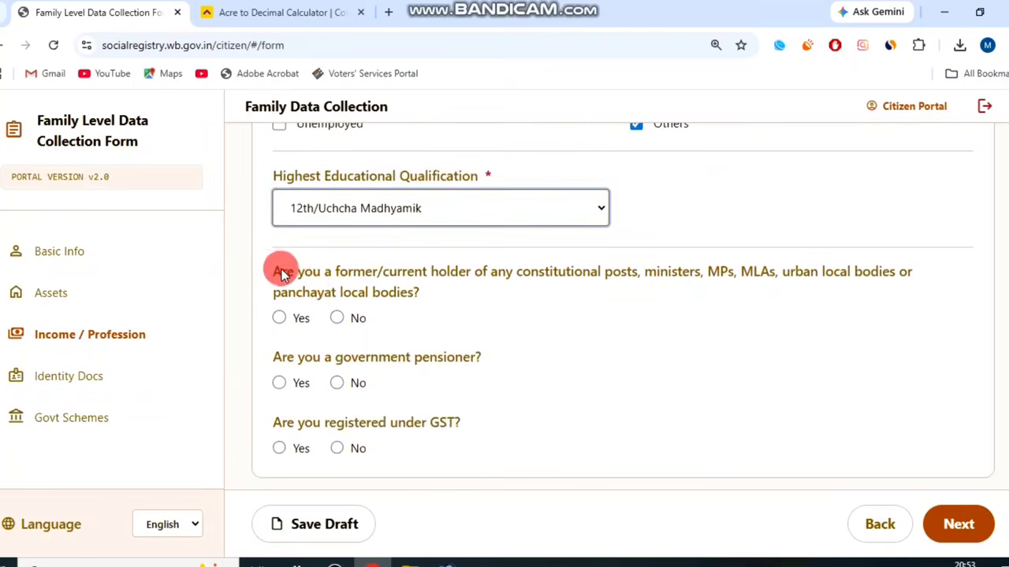
{"action": "left_click_drag", "start_coordinate": [281, 272], "coordinate": [413, 289]}
{"action": "left_click", "coordinate": [412, 289]}
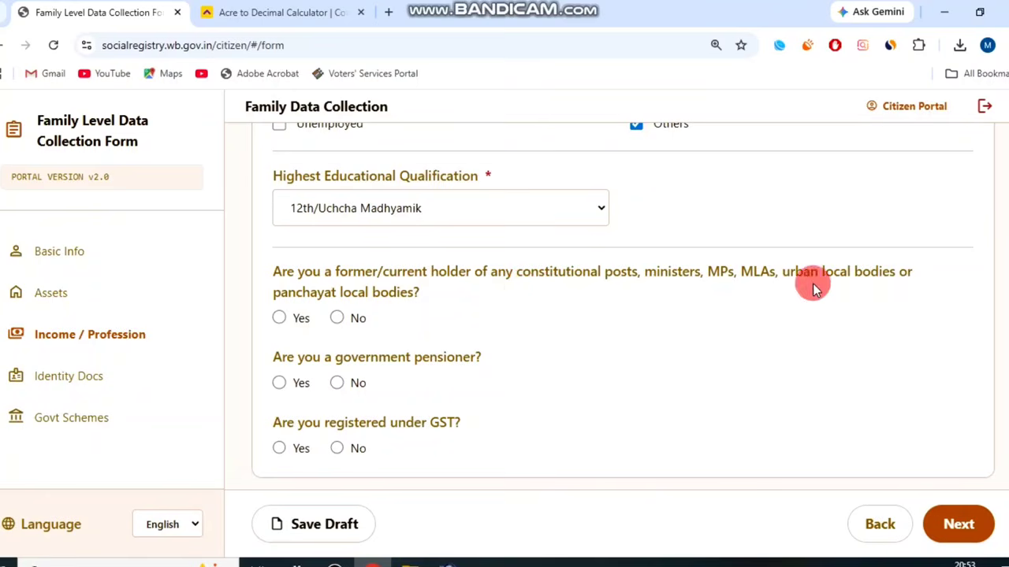
{"action": "left_click", "coordinate": [337, 318]}
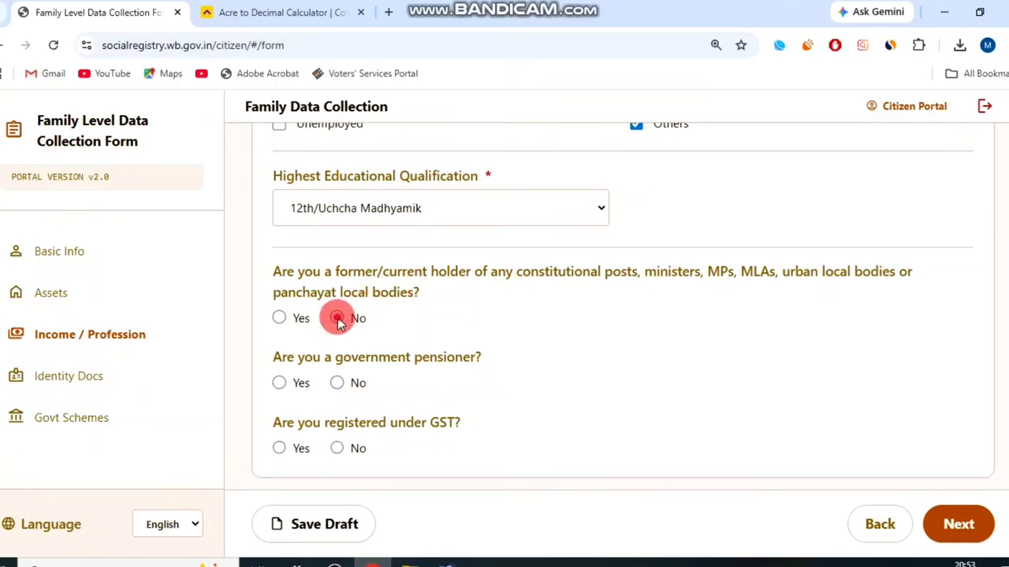
{"action": "left_click_drag", "start_coordinate": [306, 359], "coordinate": [461, 354]}
{"action": "left_click", "coordinate": [416, 354]}
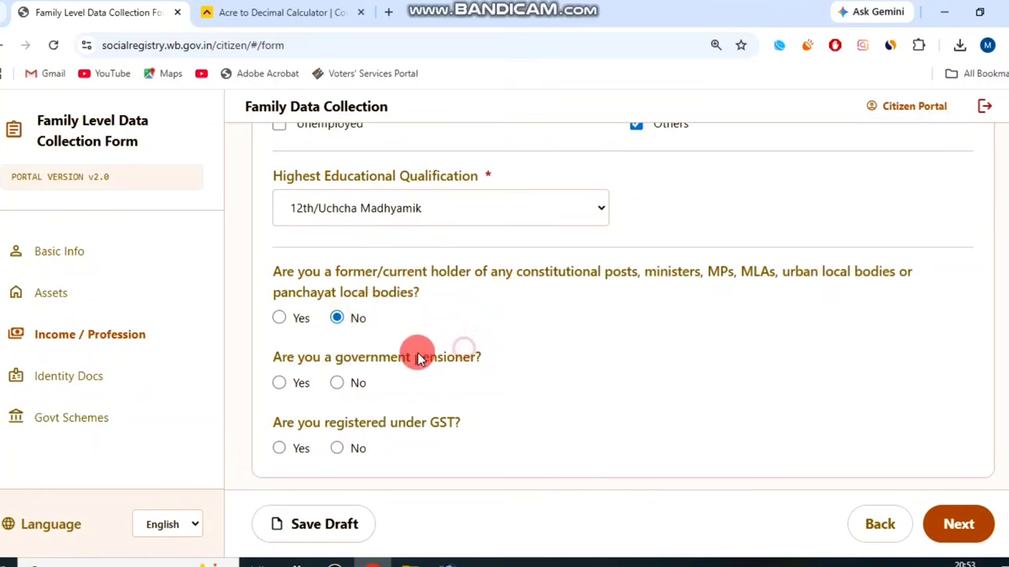
{"action": "left_click", "coordinate": [337, 384]}
Answer No to being registered under GST.
{"action": "left_click_drag", "start_coordinate": [324, 421], "coordinate": [507, 416]}
{"action": "left_click", "coordinate": [303, 449]}
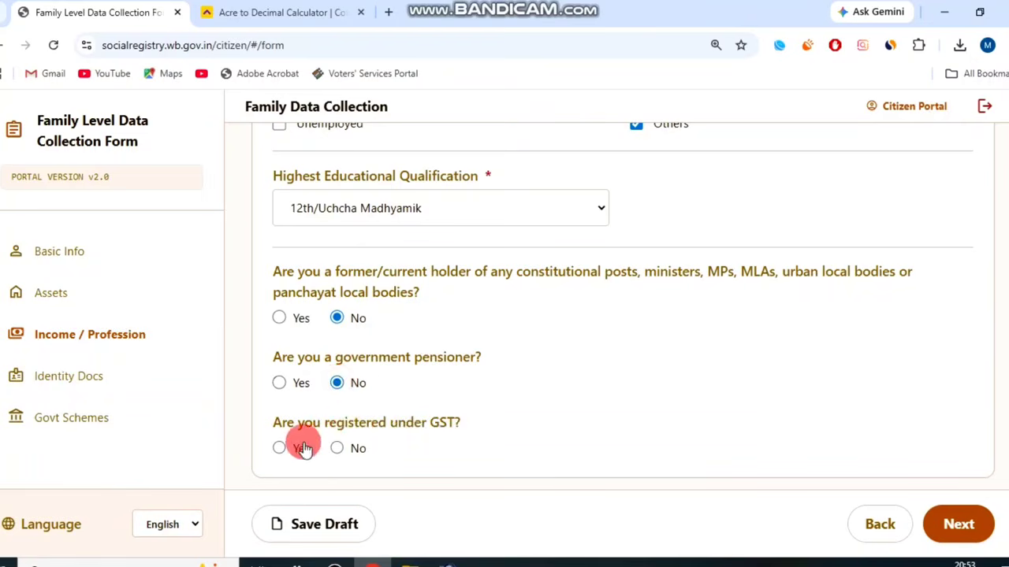
{"action": "left_click", "coordinate": [280, 447]}
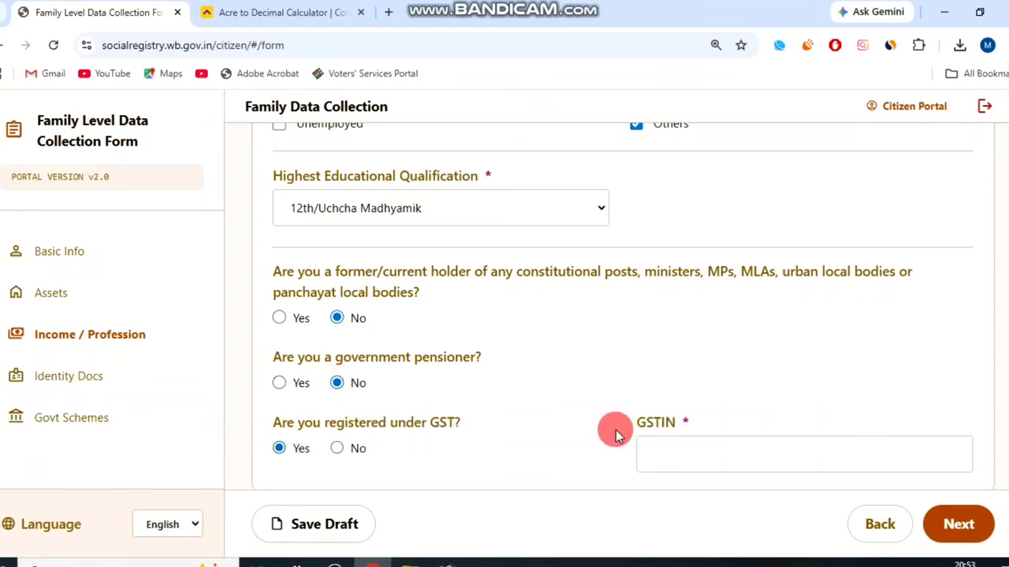
{"action": "left_click", "coordinate": [338, 447]}
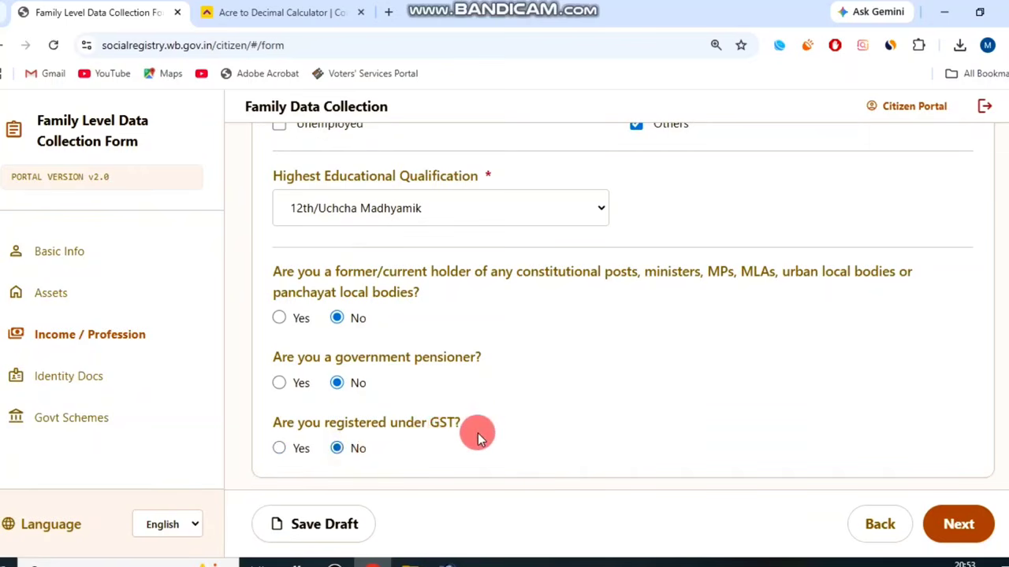
{"action": "left_click", "coordinate": [372, 563]}
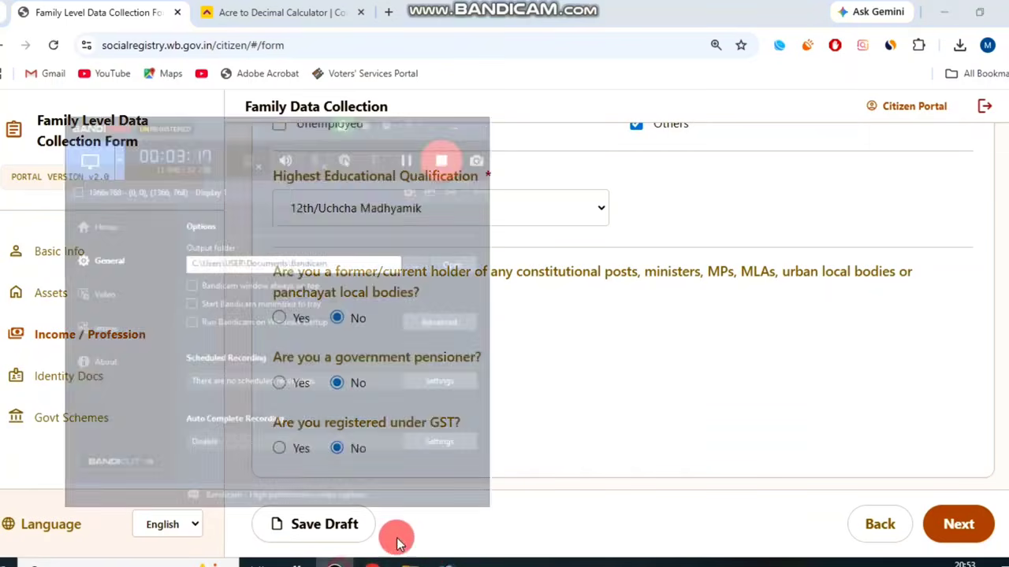
{"action": "left_click", "coordinate": [408, 95]}
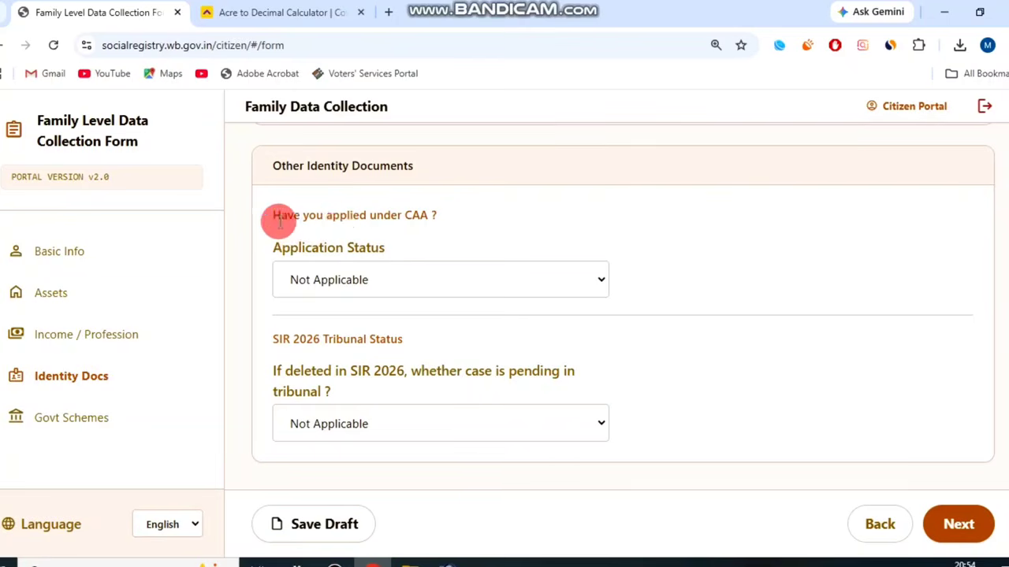
Keep Not Applicable for the CAA Application Status and the SIR 2026 tribunal case, and proceed to Govt Schemes.
{"action": "left_click_drag", "start_coordinate": [280, 222], "coordinate": [367, 232]}
{"action": "left_click", "coordinate": [390, 256]}
{"action": "left_click", "coordinate": [394, 280]}
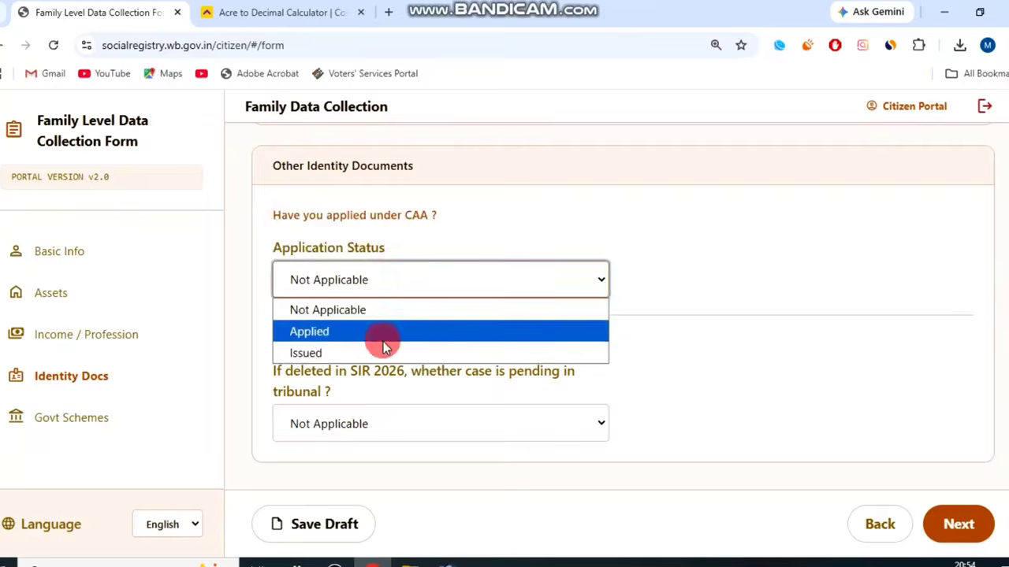
{"action": "left_click", "coordinate": [430, 242]}
{"action": "left_click_drag", "start_coordinate": [281, 340], "coordinate": [343, 388]}
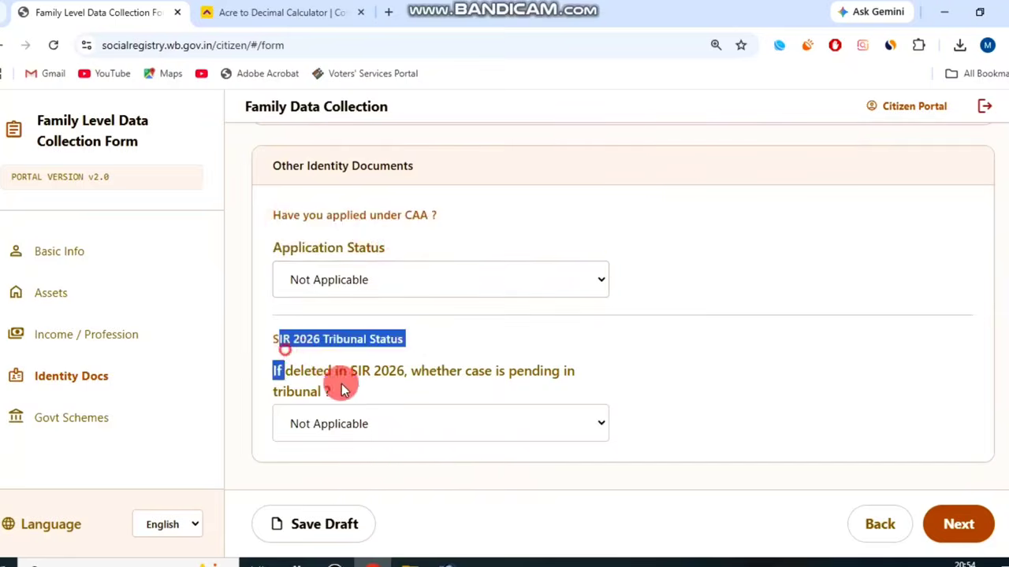
{"action": "left_click", "coordinate": [356, 413]}
{"action": "left_click_drag", "start_coordinate": [440, 373], "coordinate": [449, 373]}
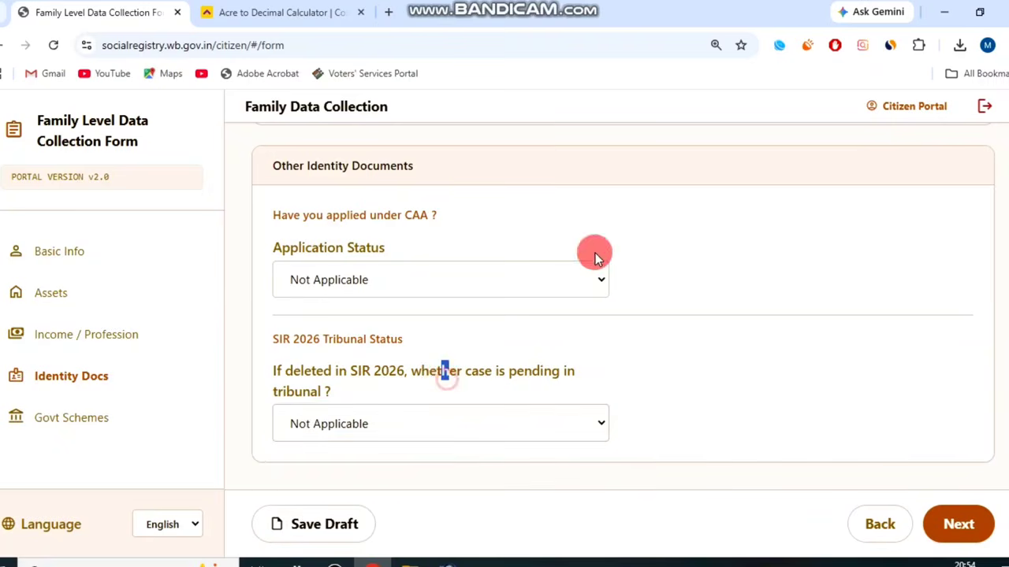
{"action": "left_click", "coordinate": [938, 525]}
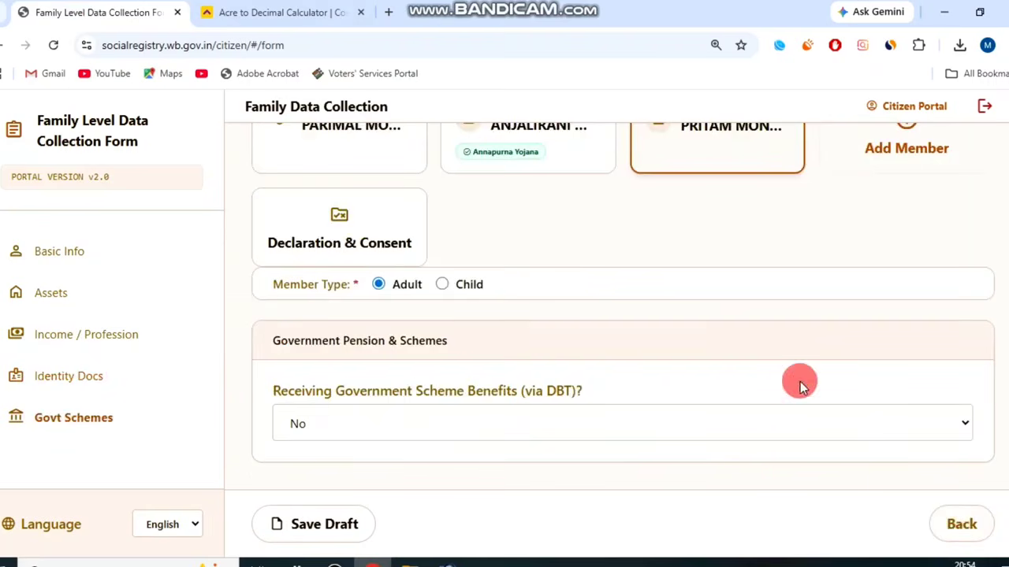
Keep Receiving Government Scheme Benefits (via DBT) at No and save the form as a draft.
{"action": "left_click_drag", "start_coordinate": [281, 390], "coordinate": [572, 386]}
{"action": "left_click", "coordinate": [573, 387]}
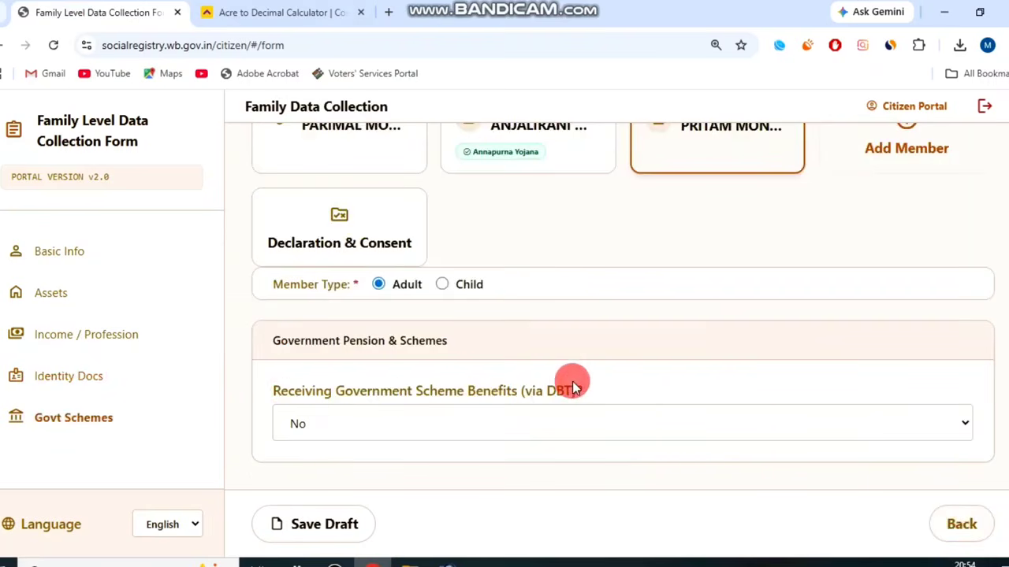
{"action": "left_click_drag", "start_coordinate": [489, 388], "coordinate": [566, 400]}
{"action": "left_click", "coordinate": [550, 426]}
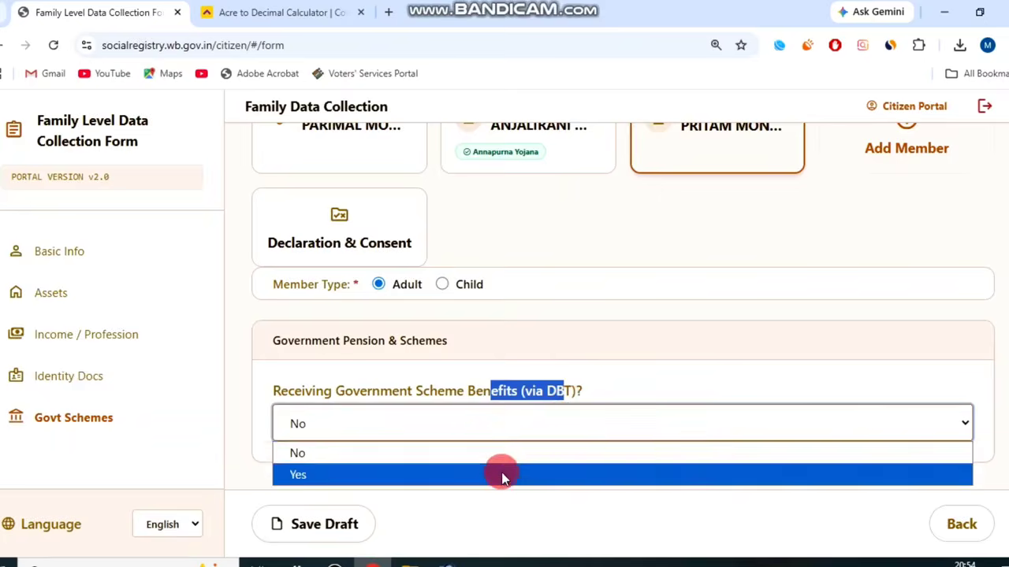
{"action": "left_click", "coordinate": [506, 405]}
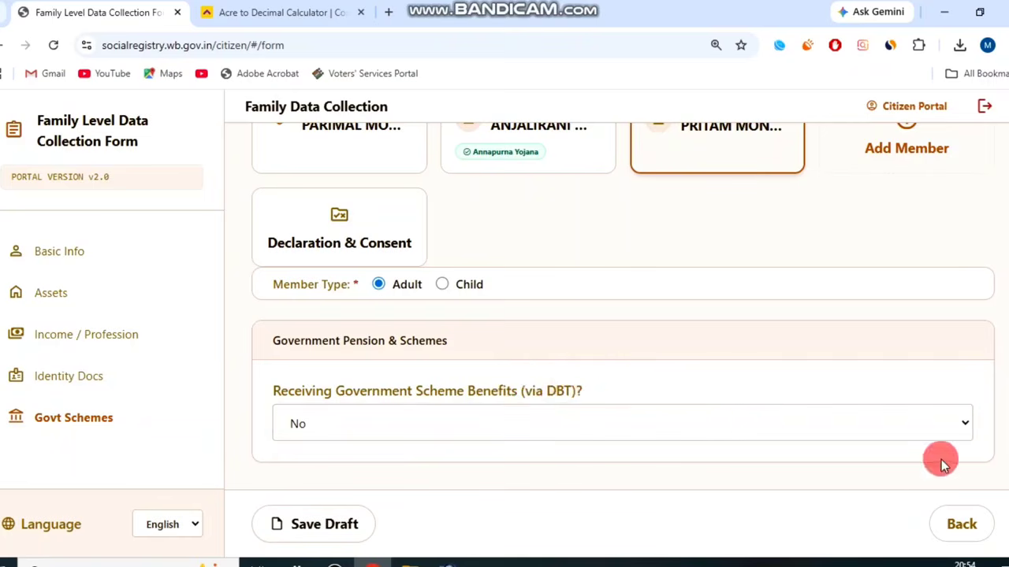
{"action": "left_click", "coordinate": [361, 525]}
Open the Declaration & Consent section and accept the declaration that the information provided is true.
{"action": "scroll", "coordinate": [663, 313], "scroll_direction": "up", "scroll_amount": 1}
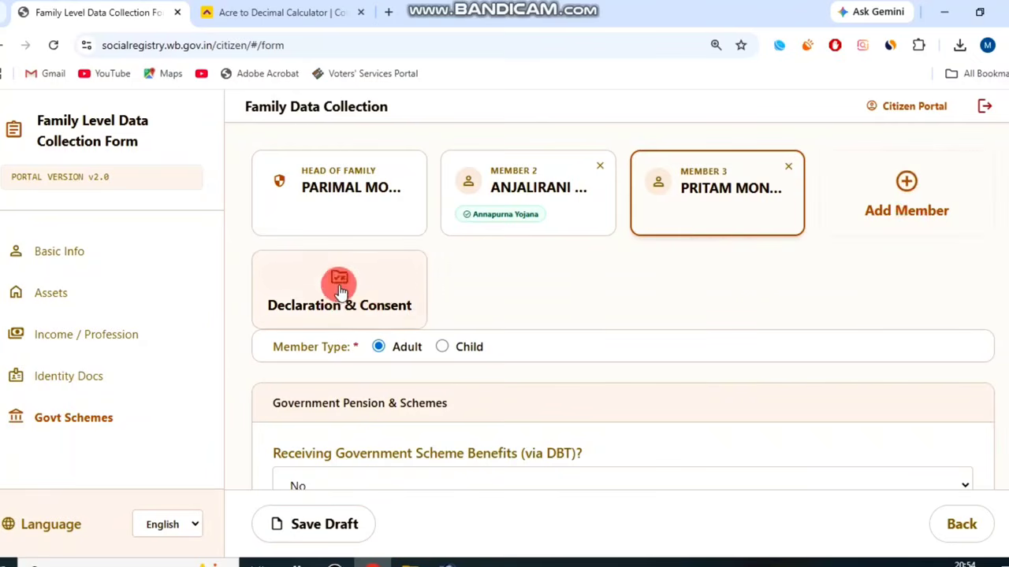
{"action": "left_click", "coordinate": [367, 290]}
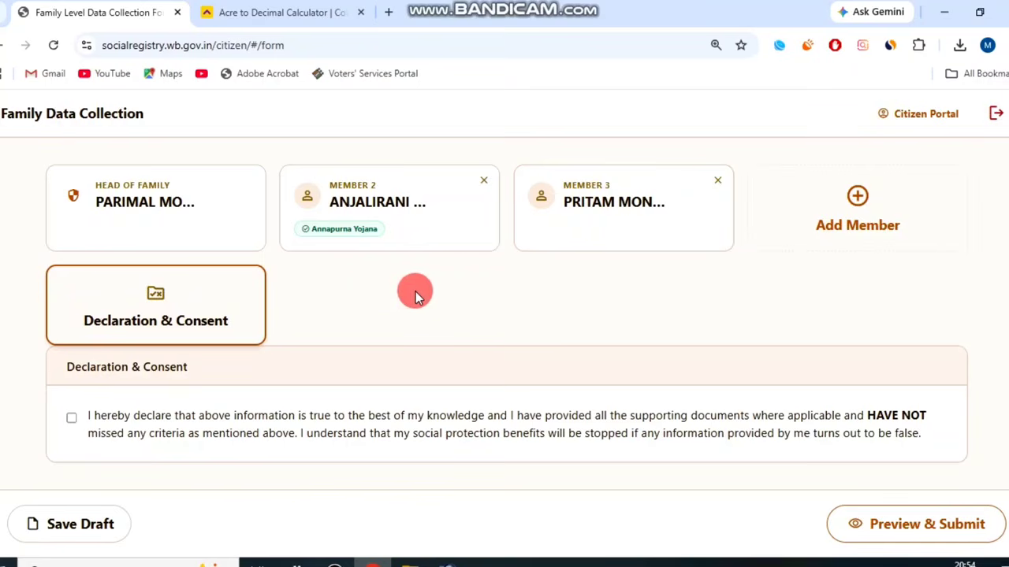
{"action": "left_click", "coordinate": [71, 420]}
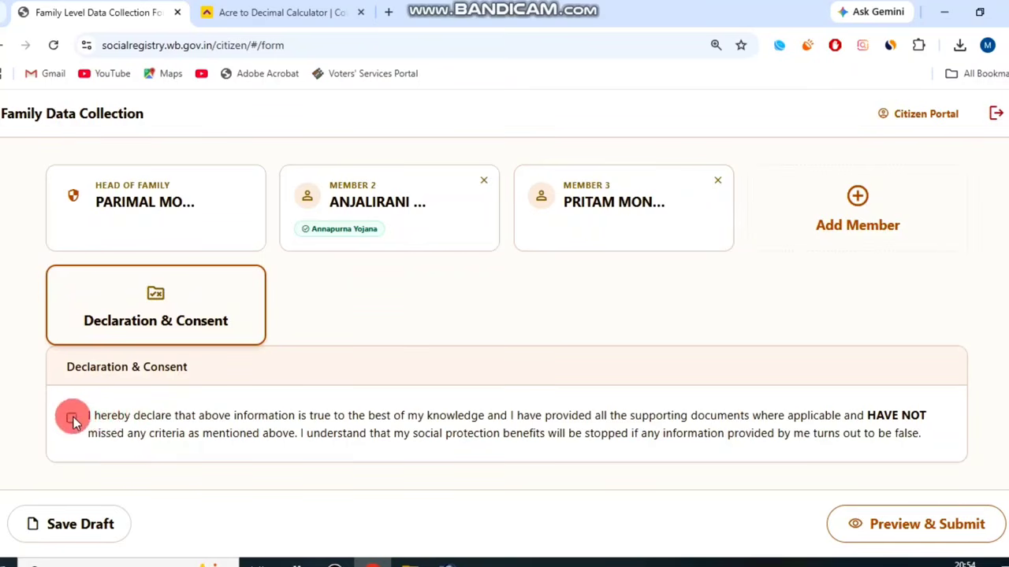
Open the form preview and review the head of family, member, family details and declaration sections.
{"action": "left_click", "coordinate": [910, 524]}
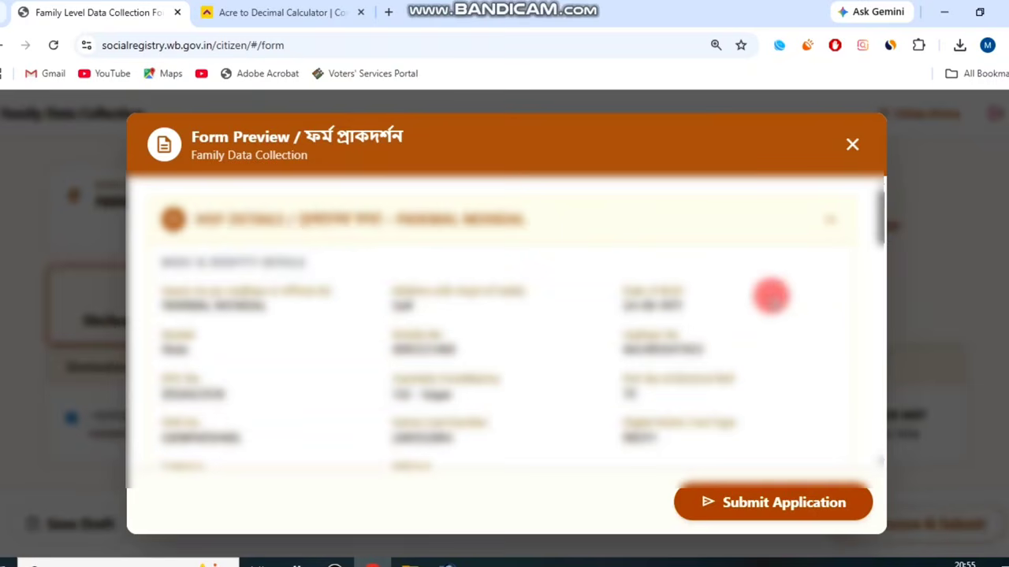
{"action": "scroll", "coordinate": [781, 315], "scroll_direction": "down", "scroll_amount": 2}
{"action": "scroll", "coordinate": [781, 316], "scroll_direction": "down", "scroll_amount": 8}
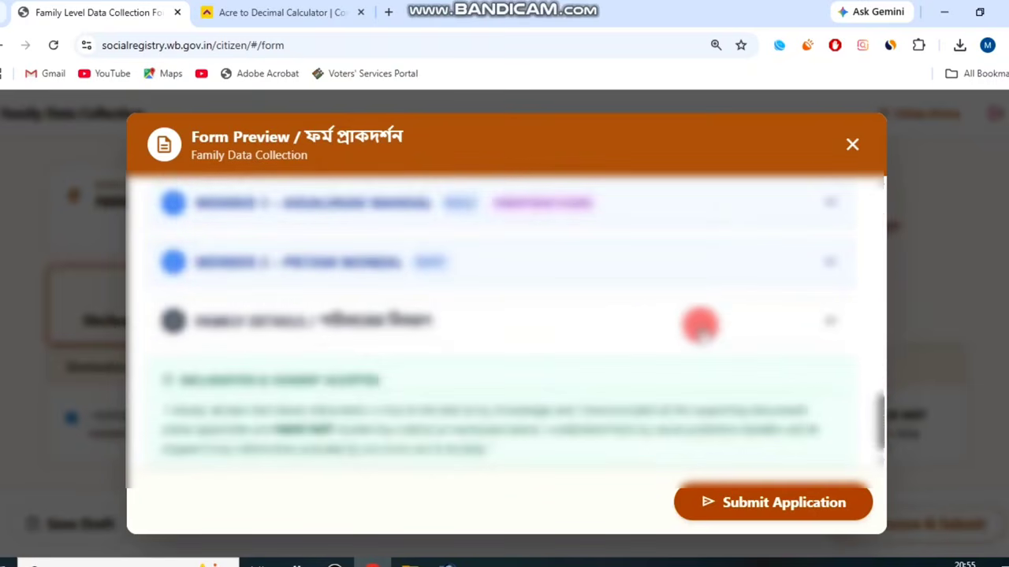
{"action": "scroll", "coordinate": [788, 284], "scroll_direction": "up", "scroll_amount": 1}
{"action": "scroll", "coordinate": [811, 276], "scroll_direction": "down", "scroll_amount": 1}
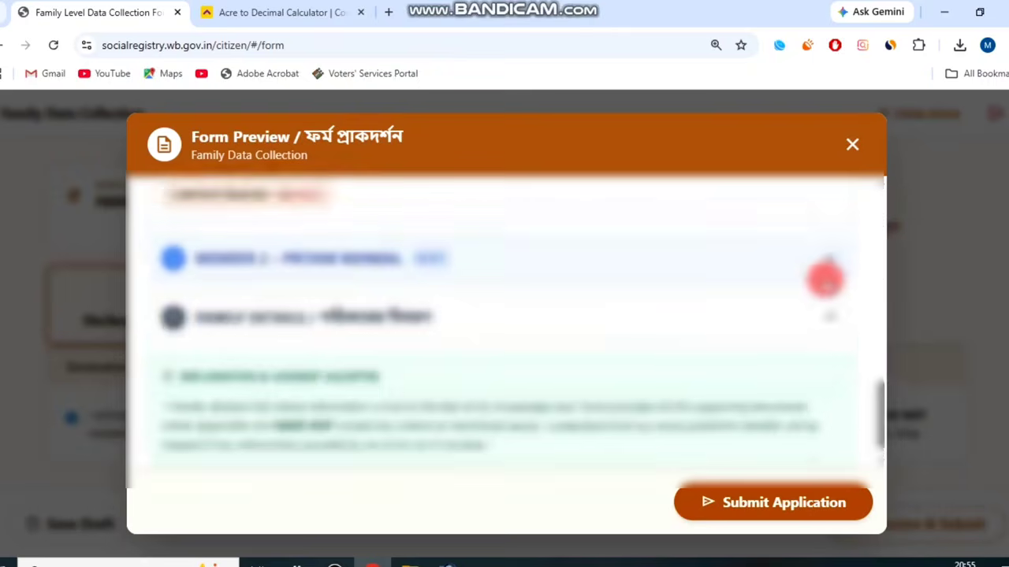
{"action": "scroll", "coordinate": [813, 287], "scroll_direction": "up", "scroll_amount": 5}
{"action": "scroll", "coordinate": [814, 292], "scroll_direction": "down", "scroll_amount": 5}
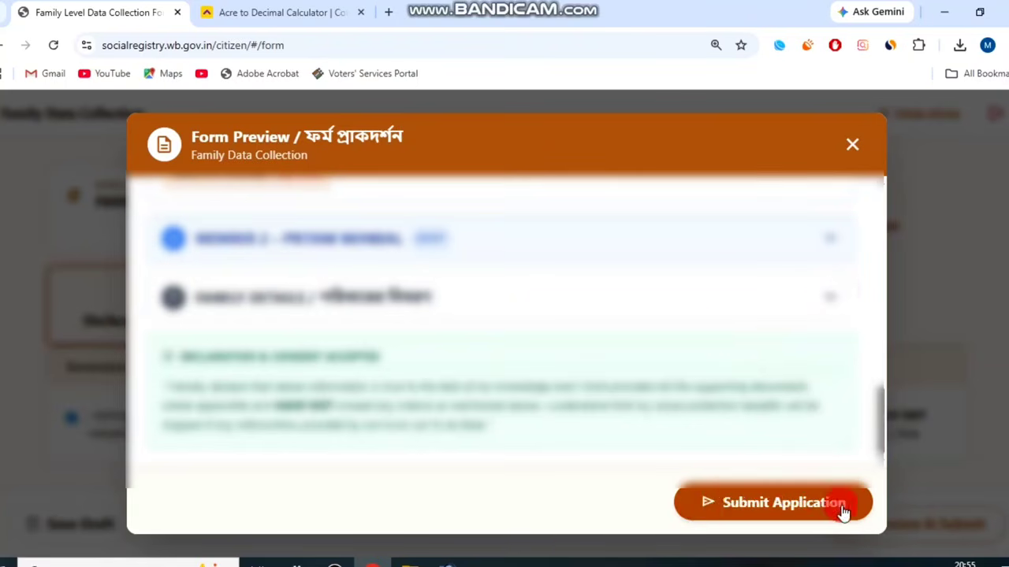
{"action": "left_click", "coordinate": [372, 561]}
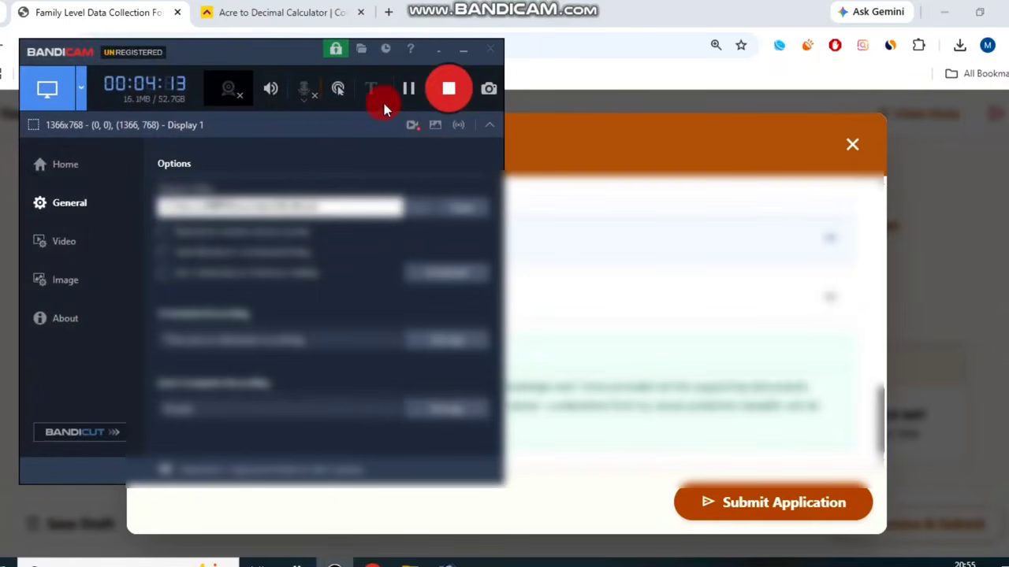
{"action": "left_click", "coordinate": [407, 89]}
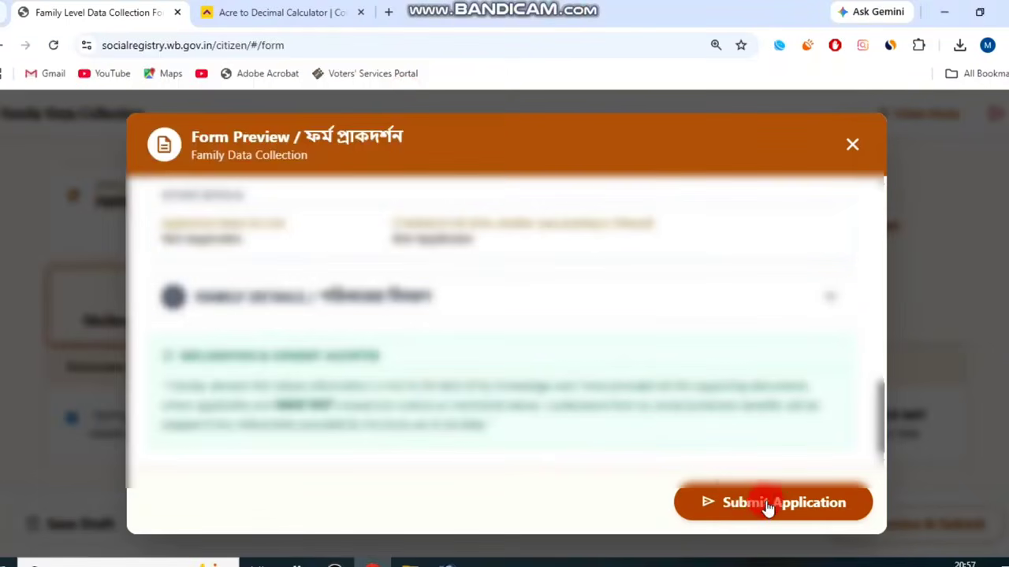
Submit the application and print the acknowledgement page on the Canon MF240 Series printer.
{"action": "left_click", "coordinate": [771, 504]}
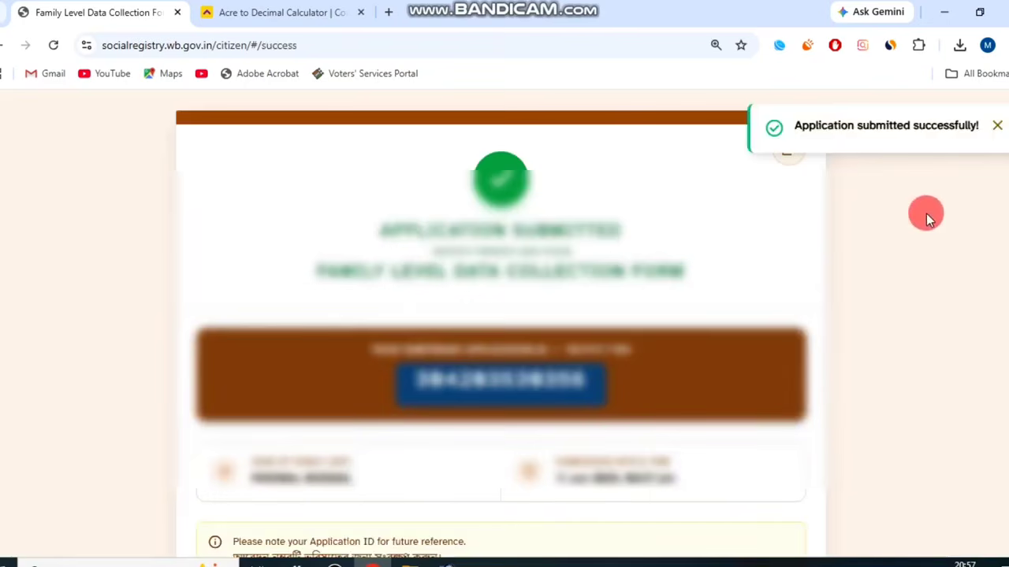
{"action": "key", "text": "ctrl+p"}
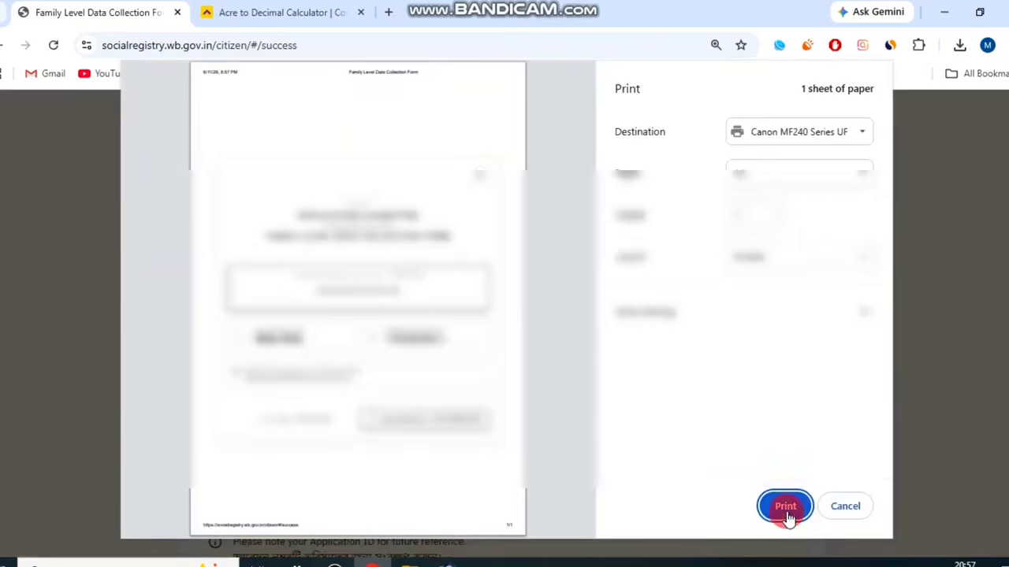
{"action": "left_click", "coordinate": [785, 509]}
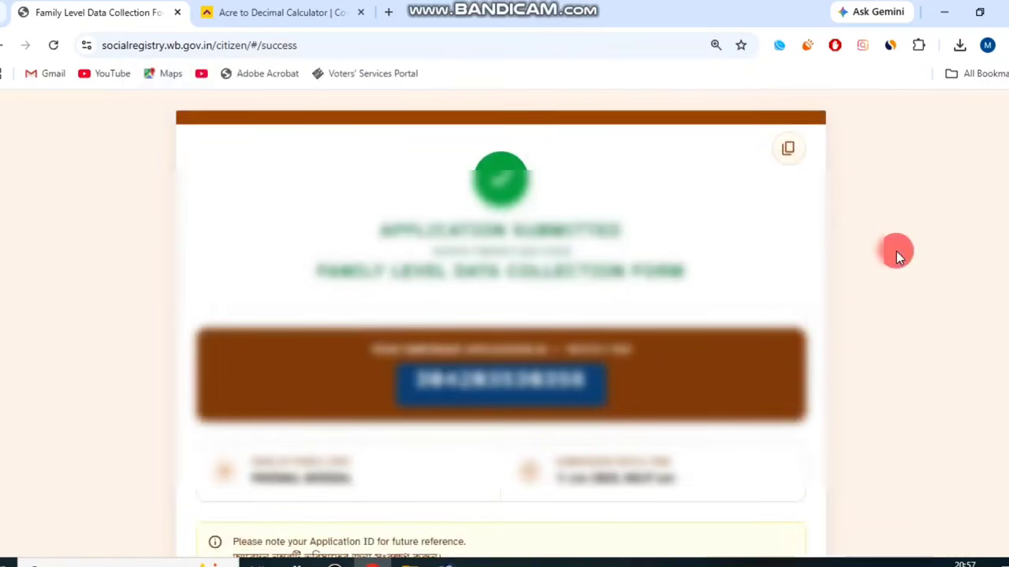
Download the submitted Family Level Data Collection Form as a PDF from the acknowledgement page.
{"action": "scroll", "coordinate": [895, 252], "scroll_direction": "down", "scroll_amount": 2}
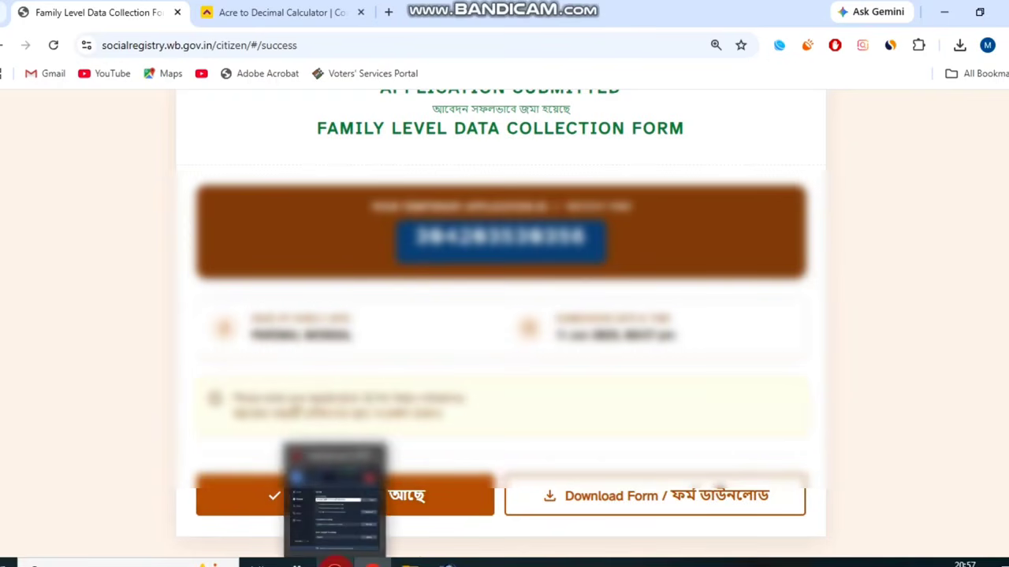
{"action": "left_click", "coordinate": [335, 563]}
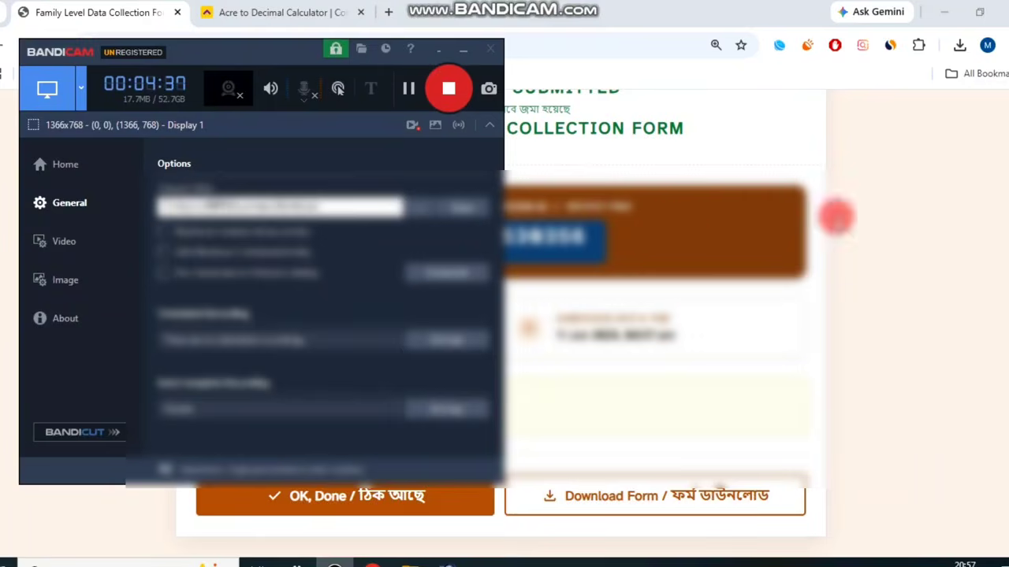
{"action": "left_click", "coordinate": [902, 221]}
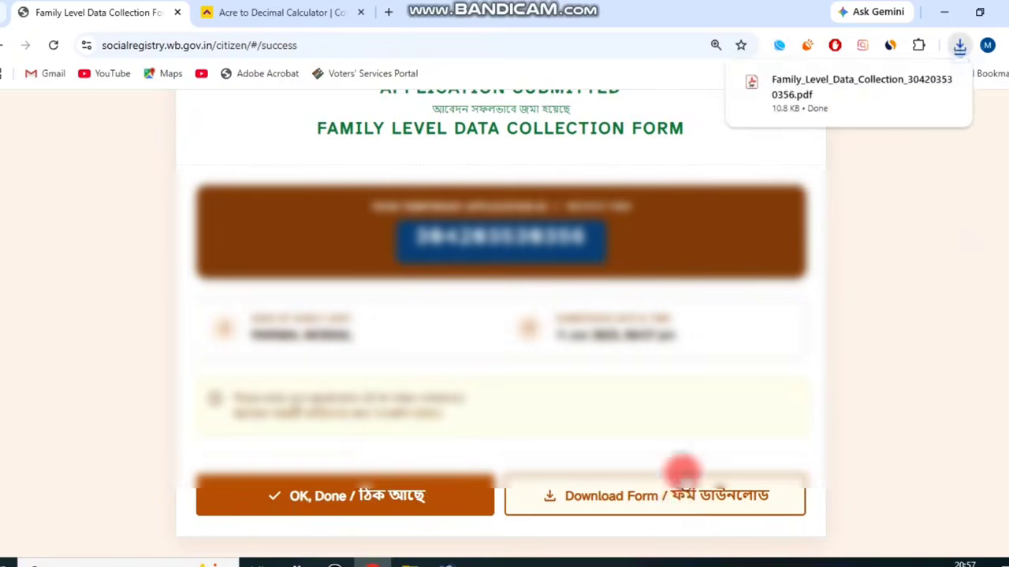
Open the downloaded form PDF and check its pages from the head of family's details through the declaration.
{"action": "left_click", "coordinate": [822, 93]}
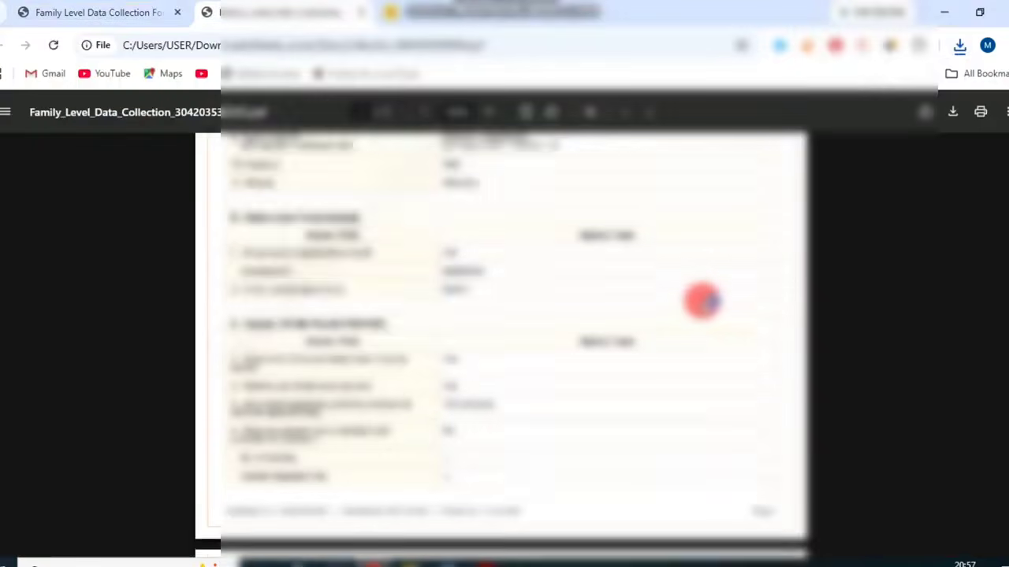
{"action": "scroll", "coordinate": [702, 307], "scroll_direction": "down", "scroll_amount": 10}
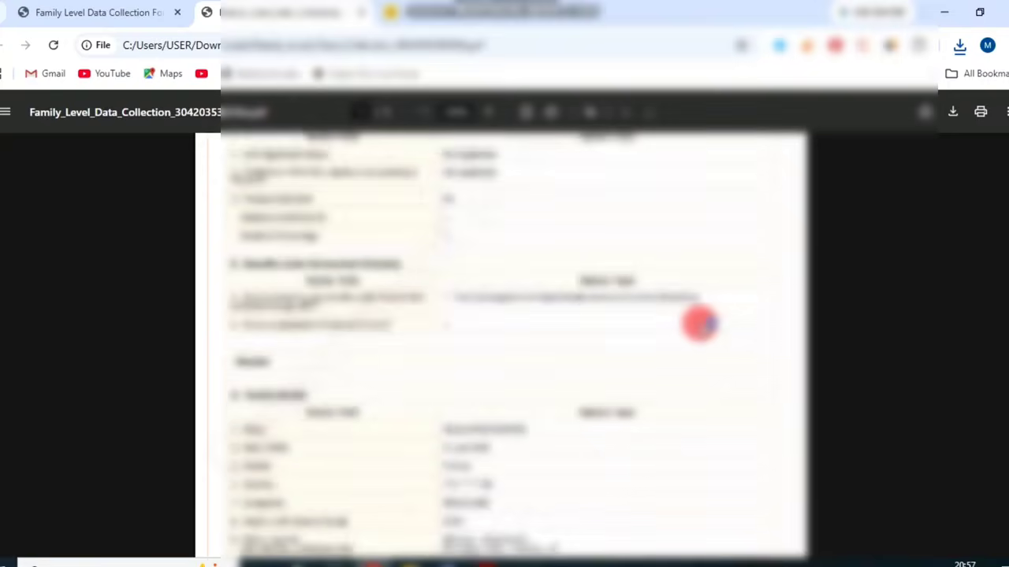
{"action": "scroll", "coordinate": [697, 341], "scroll_direction": "down", "scroll_amount": 10}
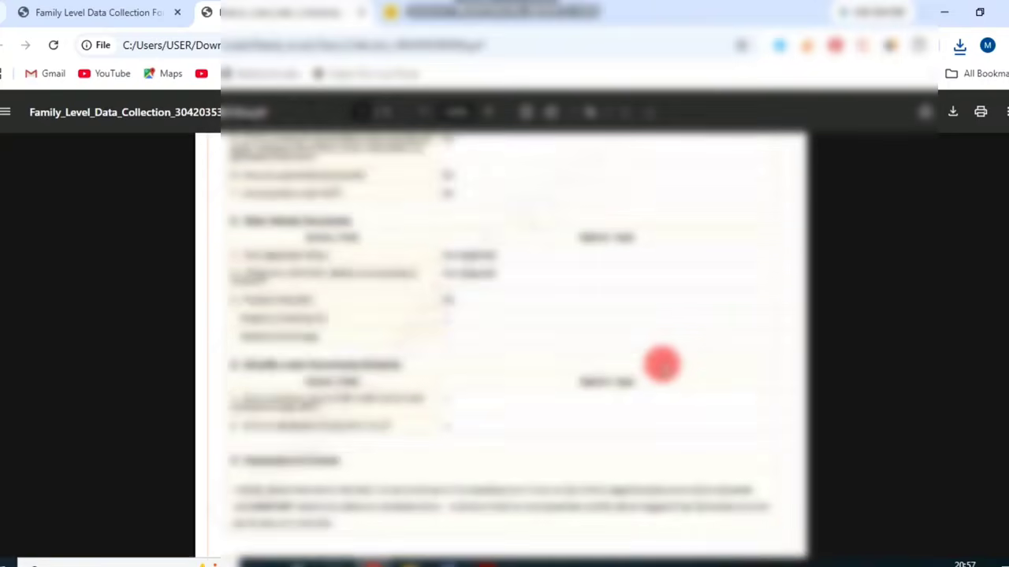
{"action": "scroll", "coordinate": [656, 362], "scroll_direction": "down", "scroll_amount": 5}
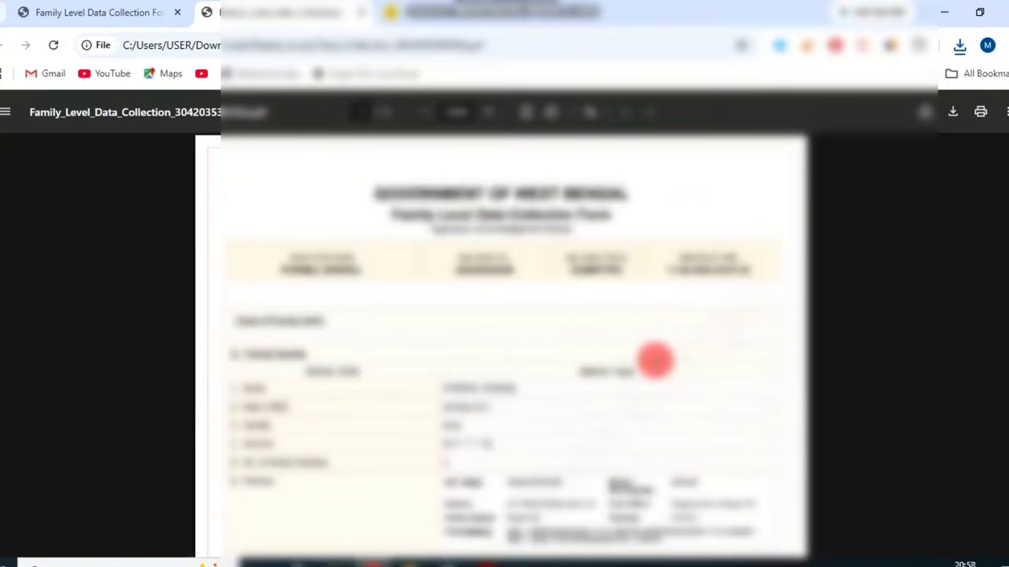
{"action": "scroll", "coordinate": [655, 362], "scroll_direction": "down", "scroll_amount": 10}
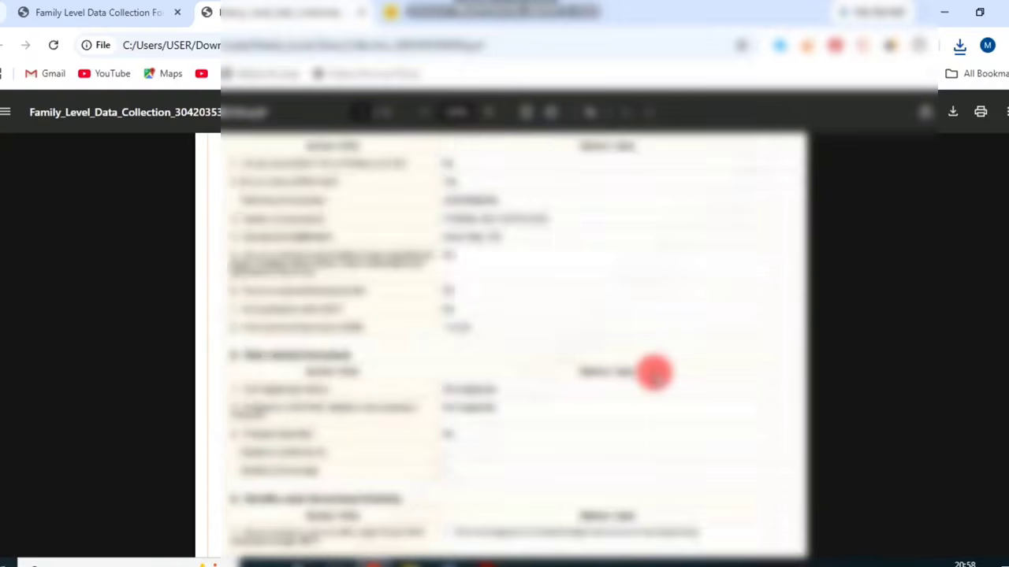
{"action": "scroll", "coordinate": [655, 372], "scroll_direction": "down", "scroll_amount": 6}
Return to the submission acknowledgement page and finish it with OK, Done.
{"action": "left_click", "coordinate": [135, 11]}
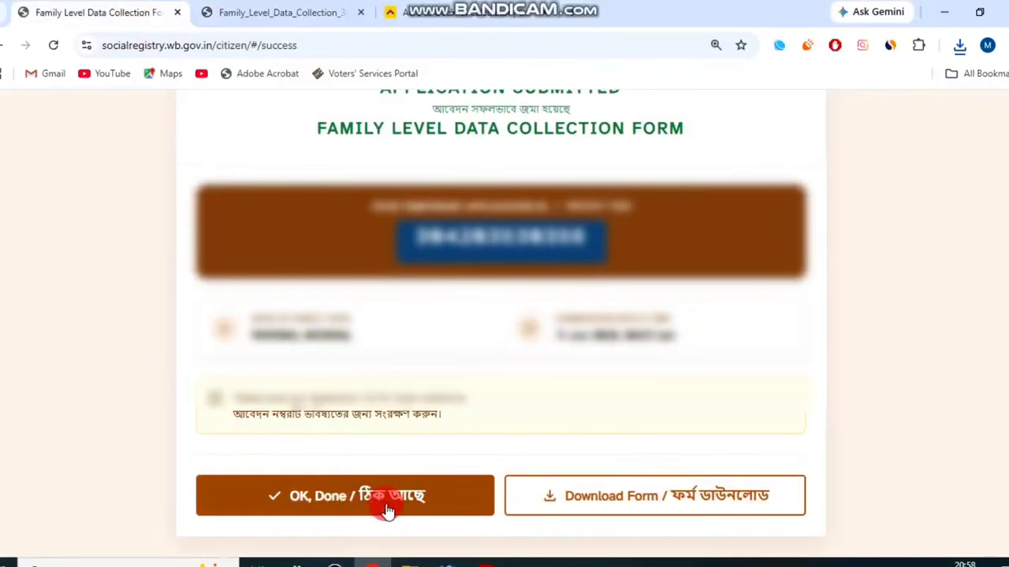
{"action": "left_click", "coordinate": [332, 498]}
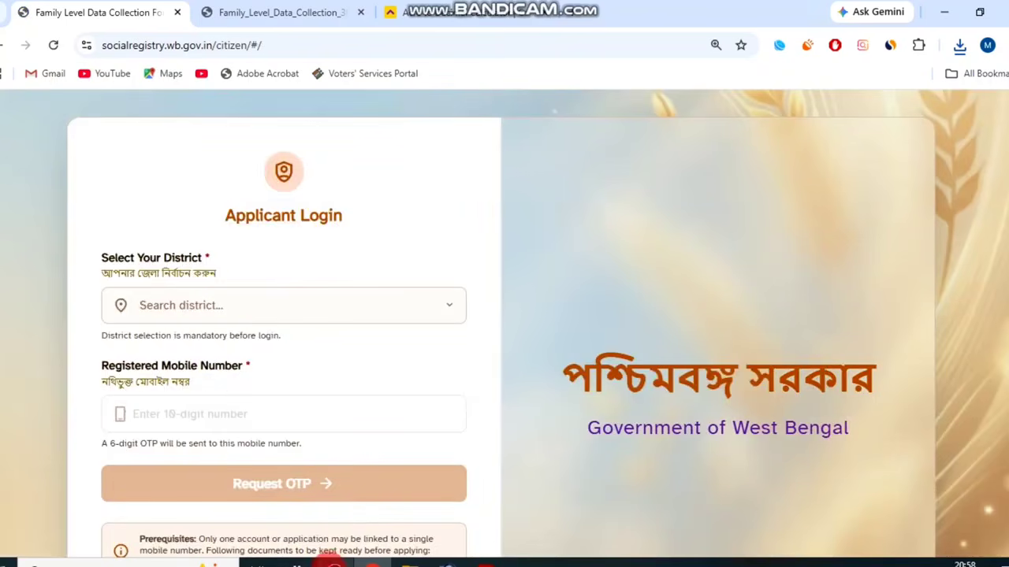
{"action": "left_click", "coordinate": [333, 564]}
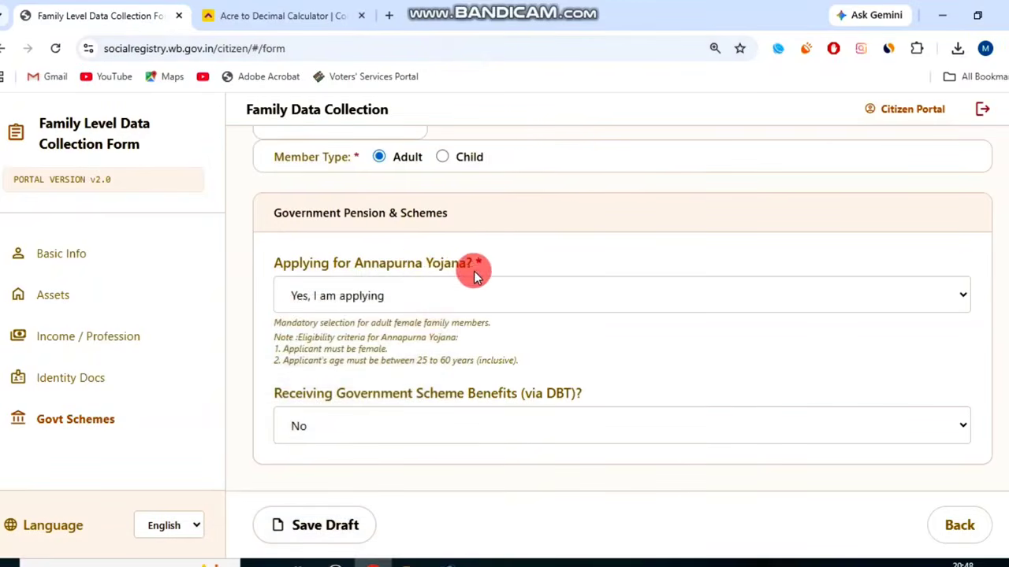
Keep Annapurna Yojana at "Yes, I am applying" for Member 2 and set Receiving Government Scheme Benefits (via DBT) to Yes.
{"action": "left_click", "coordinate": [360, 294]}
{"action": "left_click", "coordinate": [368, 345]}
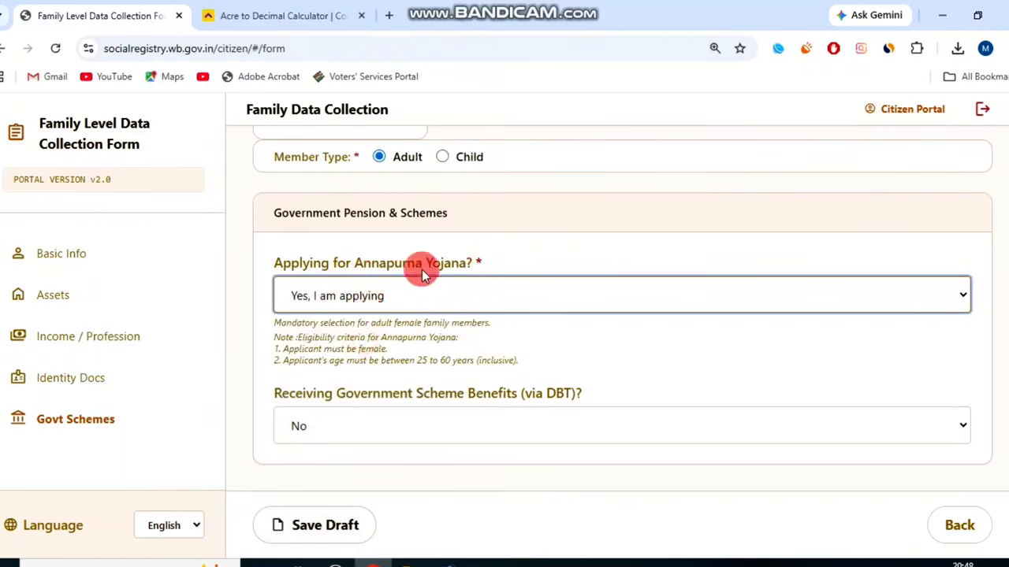
{"action": "left_click", "coordinate": [422, 269]}
{"action": "left_click_drag", "start_coordinate": [296, 391], "coordinate": [641, 391]}
{"action": "left_click", "coordinate": [614, 398]}
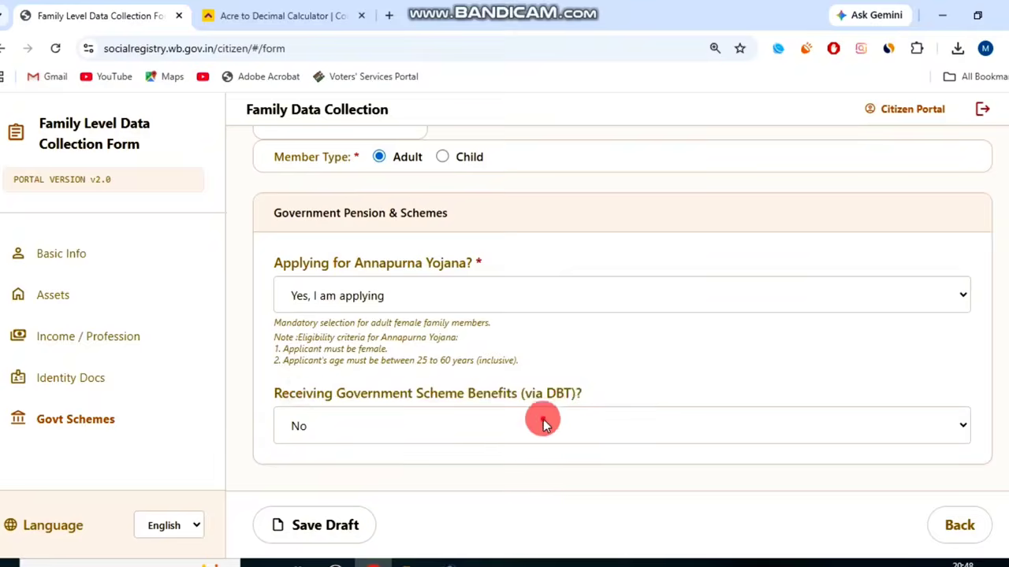
{"action": "left_click", "coordinate": [543, 419]}
{"action": "left_click", "coordinate": [445, 478]}
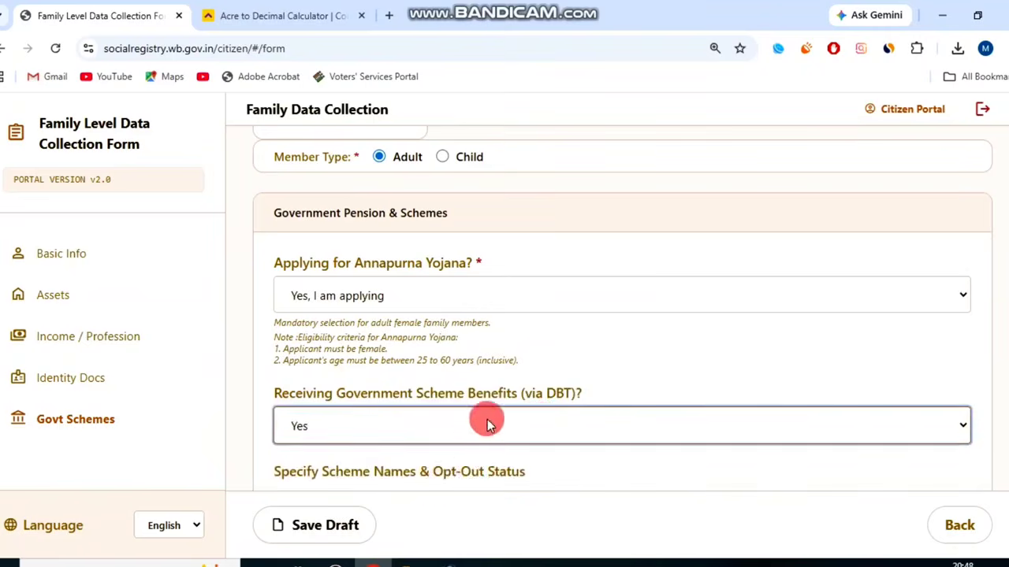
Specify Lakshmir Bhandar as Scheme 1 with Want to Opt Out set to Yes, and save the form as a draft.
{"action": "scroll", "coordinate": [497, 394], "scroll_direction": "down", "scroll_amount": 2}
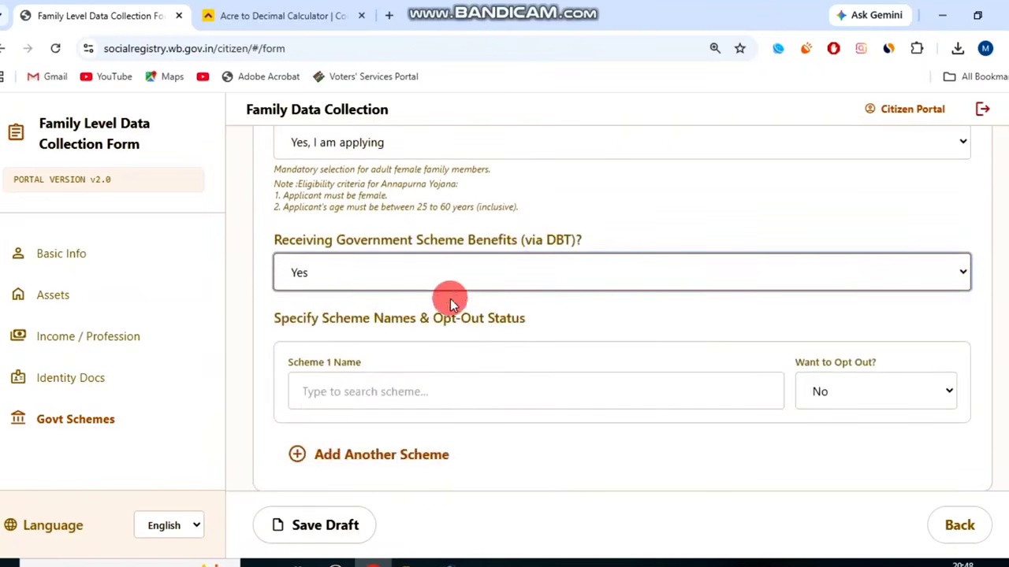
{"action": "left_click", "coordinate": [480, 386]}
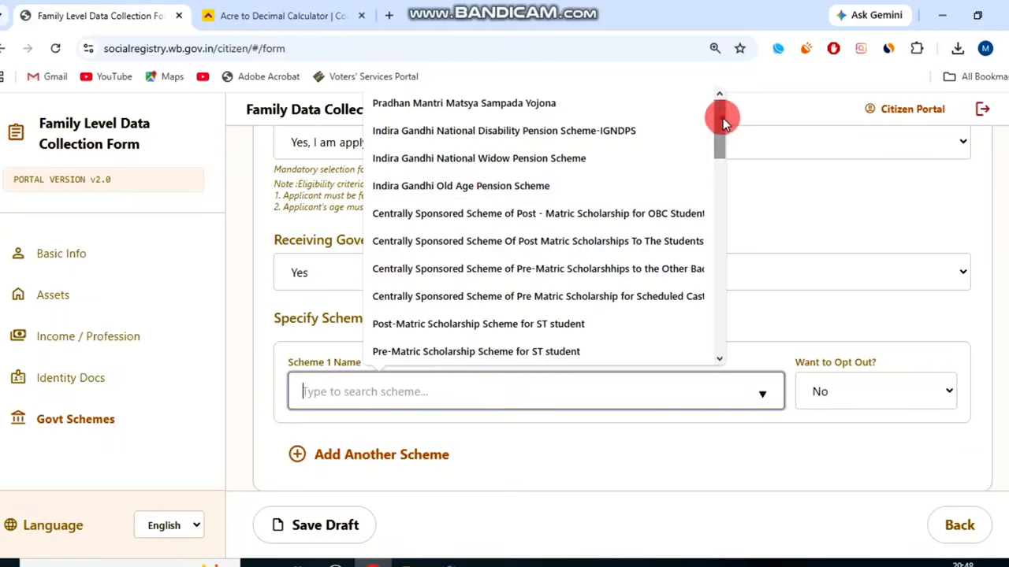
{"action": "left_click_drag", "start_coordinate": [720, 117], "coordinate": [723, 266]}
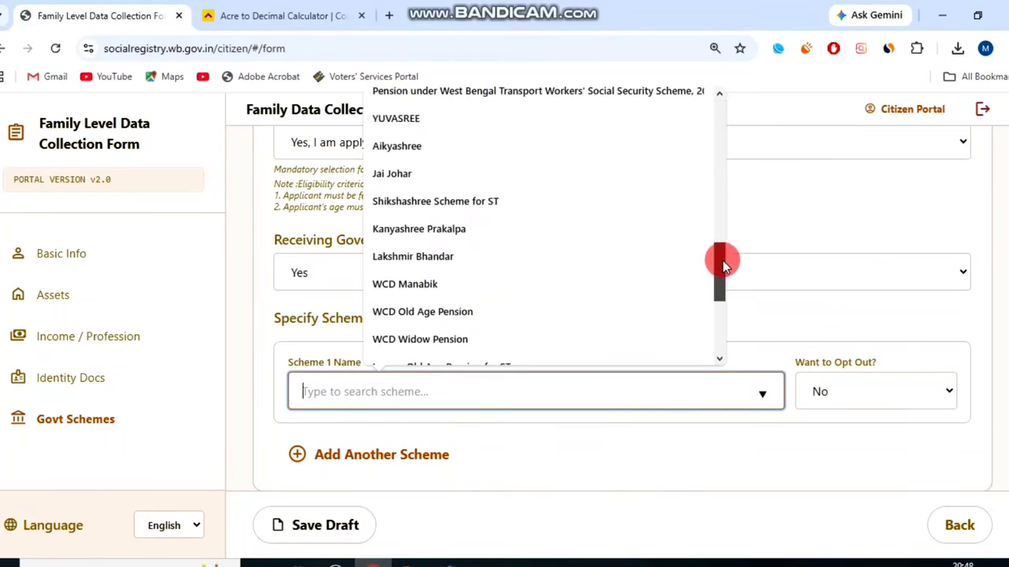
{"action": "left_click", "coordinate": [588, 253]}
{"action": "left_click", "coordinate": [489, 328]}
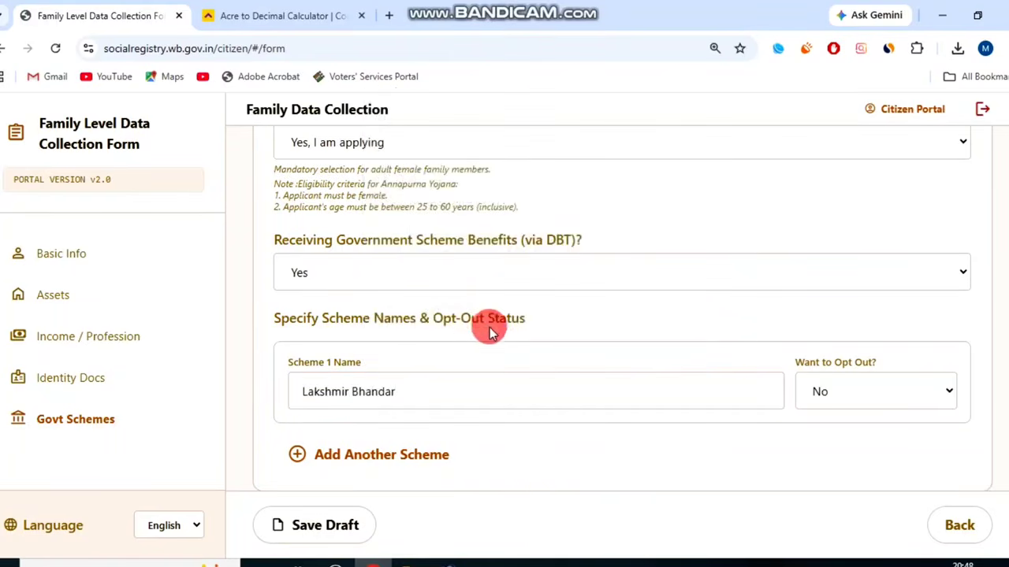
{"action": "left_click", "coordinate": [889, 378]}
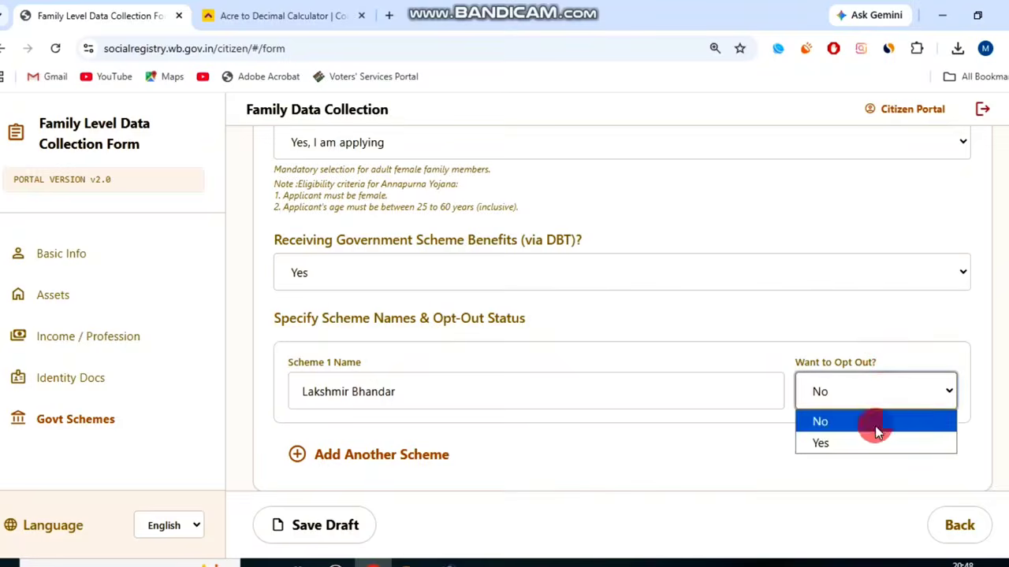
{"action": "left_click", "coordinate": [873, 443]}
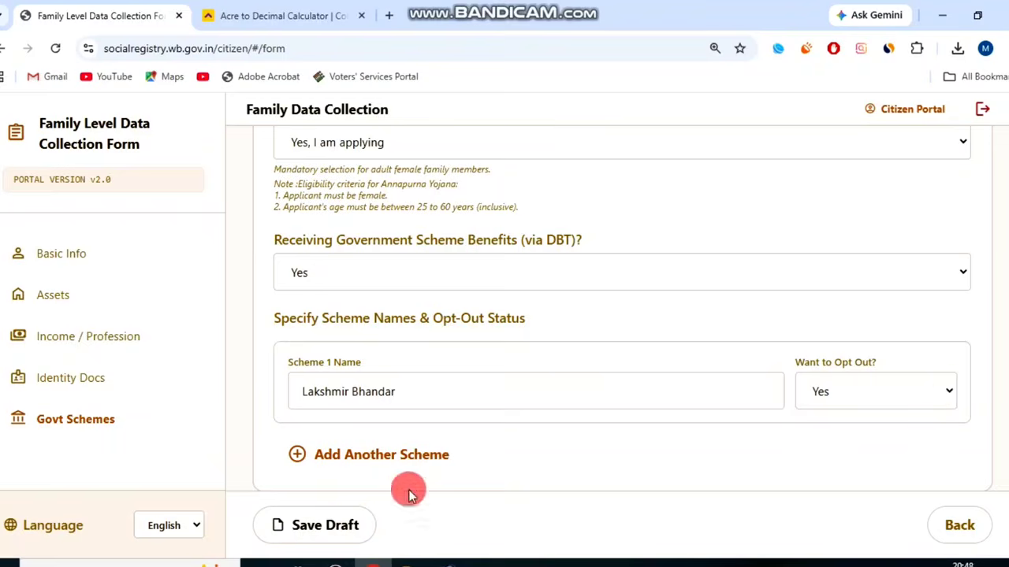
{"action": "left_click", "coordinate": [353, 527]}
{"action": "scroll", "coordinate": [753, 366], "scroll_direction": "up", "scroll_amount": 5}
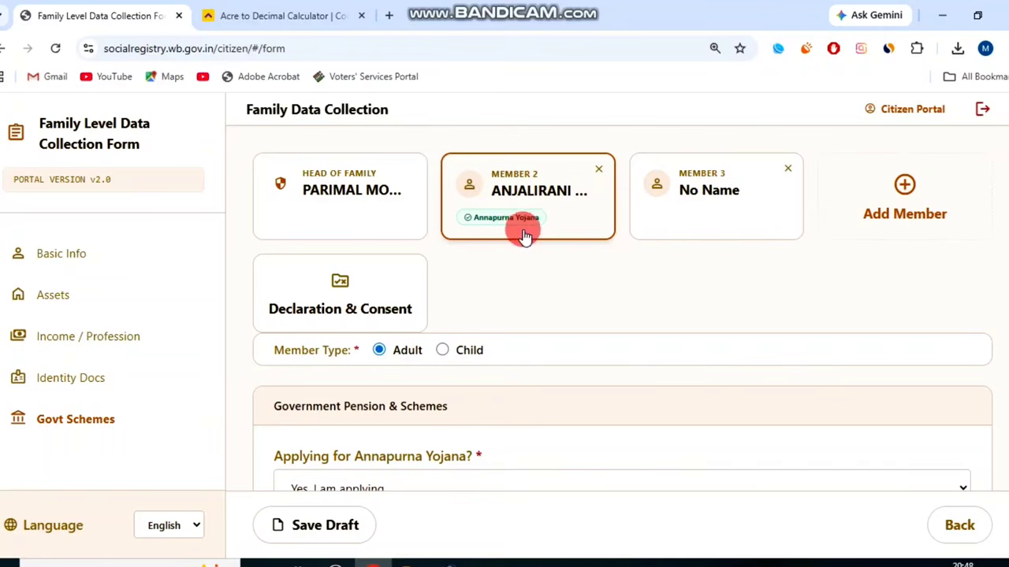
Open Member 3's Basic Info, keeping Member Type at Adult, and open the Relation with Head of Family choices.
{"action": "left_click", "coordinate": [729, 208]}
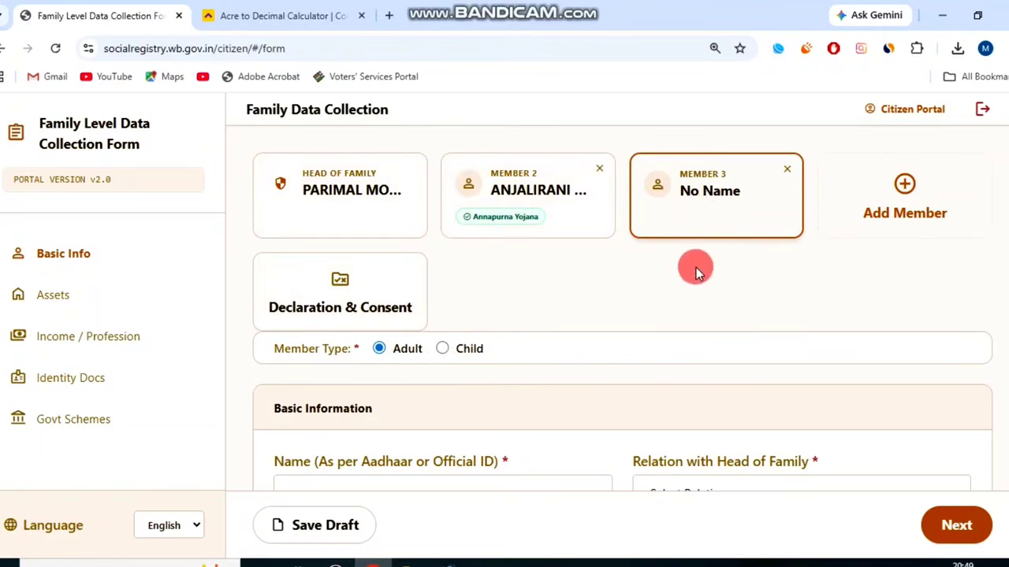
{"action": "left_click_drag", "start_coordinate": [276, 353], "coordinate": [342, 344]}
{"action": "left_click", "coordinate": [442, 335]}
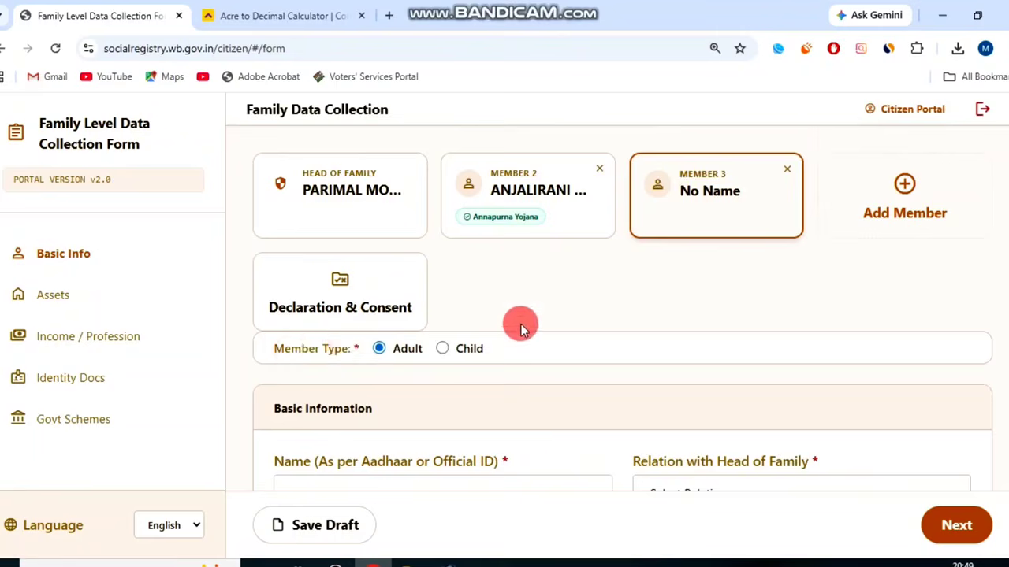
{"action": "scroll", "coordinate": [516, 315], "scroll_direction": "down", "scroll_amount": 1}
{"action": "scroll", "coordinate": [485, 352], "scroll_direction": "down", "scroll_amount": 1}
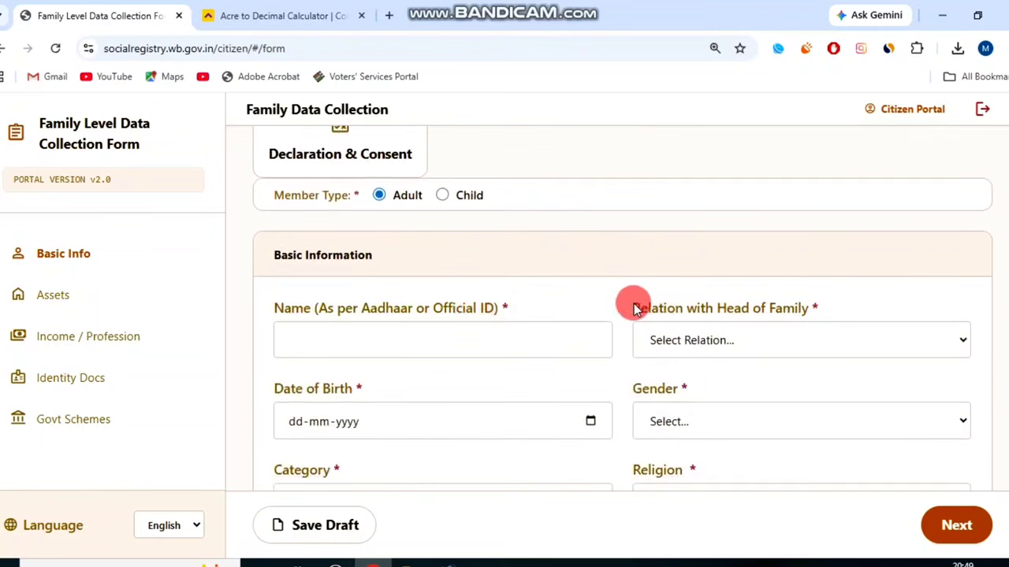
{"action": "left_click", "coordinate": [777, 338]}
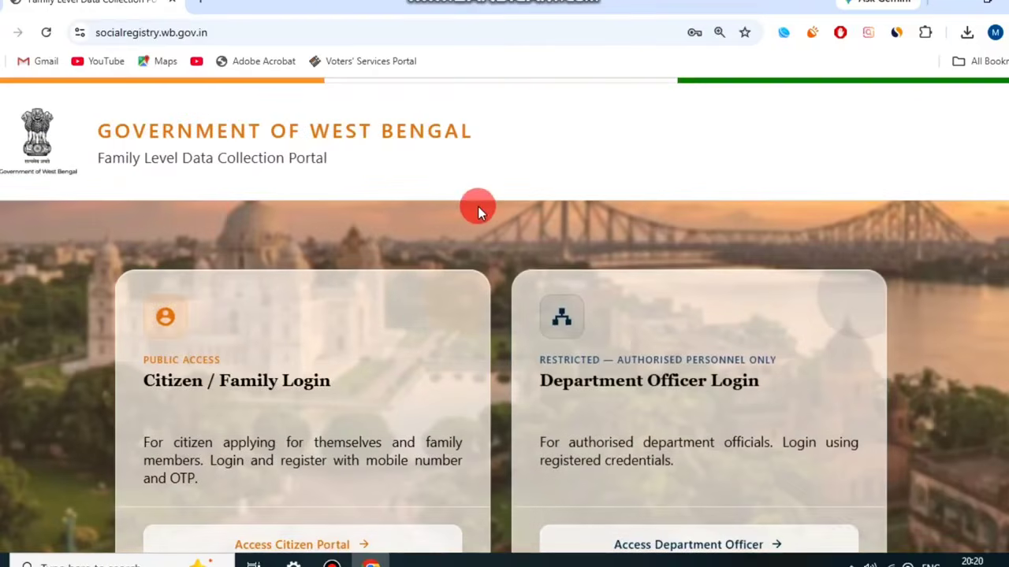
Open the Citizen / Family Login portal from the Family Level Data Collection home page.
{"action": "scroll", "coordinate": [478, 205], "scroll_direction": "down", "scroll_amount": 2}
{"action": "left_click_drag", "start_coordinate": [155, 235], "coordinate": [357, 237]}
{"action": "left_click", "coordinate": [358, 237]}
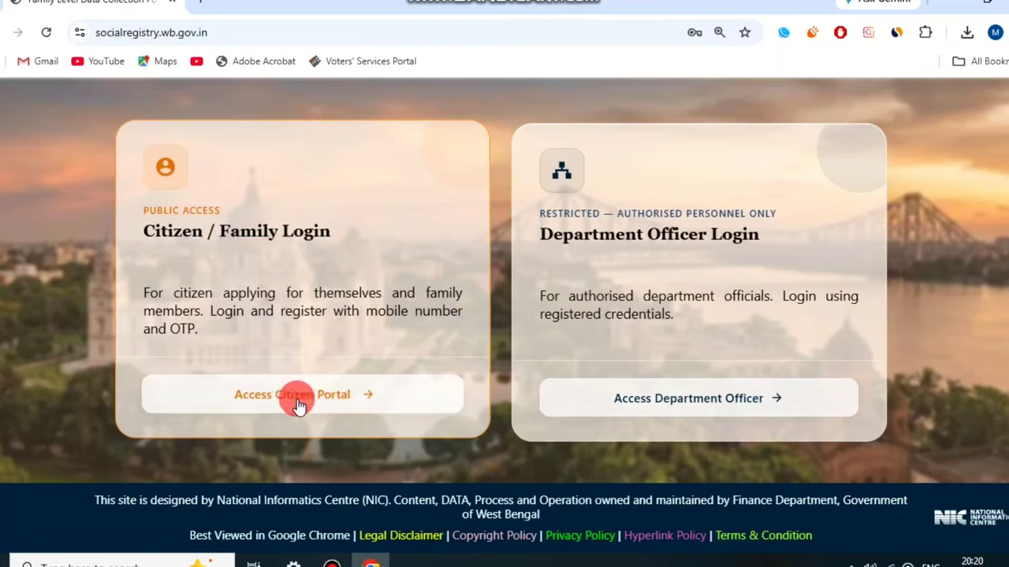
{"action": "left_click", "coordinate": [308, 405]}
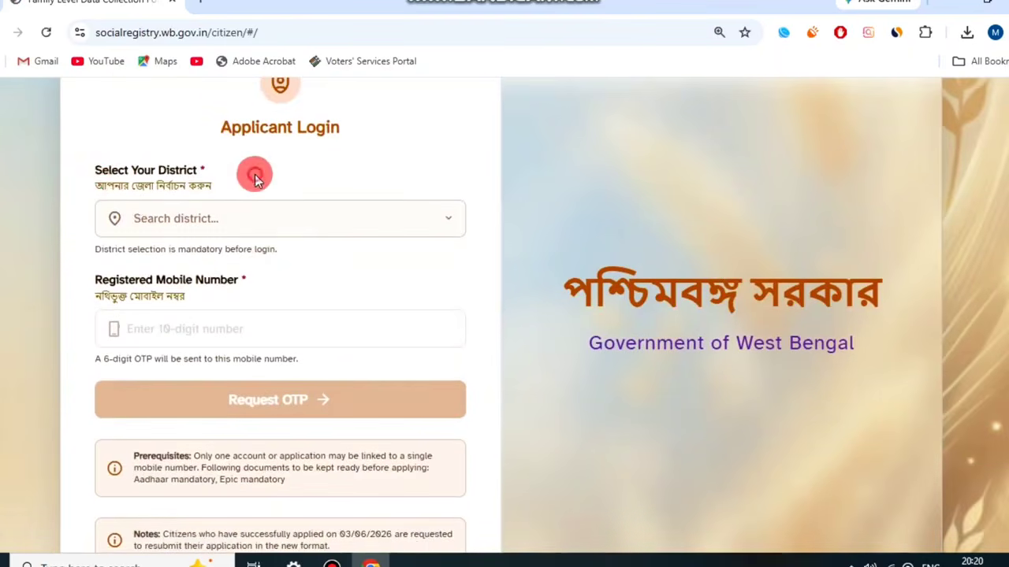
Choose 24 PARAGANAS SOUTH as the applicant's district and answer the security captcha.
{"action": "triple_click", "coordinate": [254, 174]}
{"action": "left_click", "coordinate": [260, 211]}
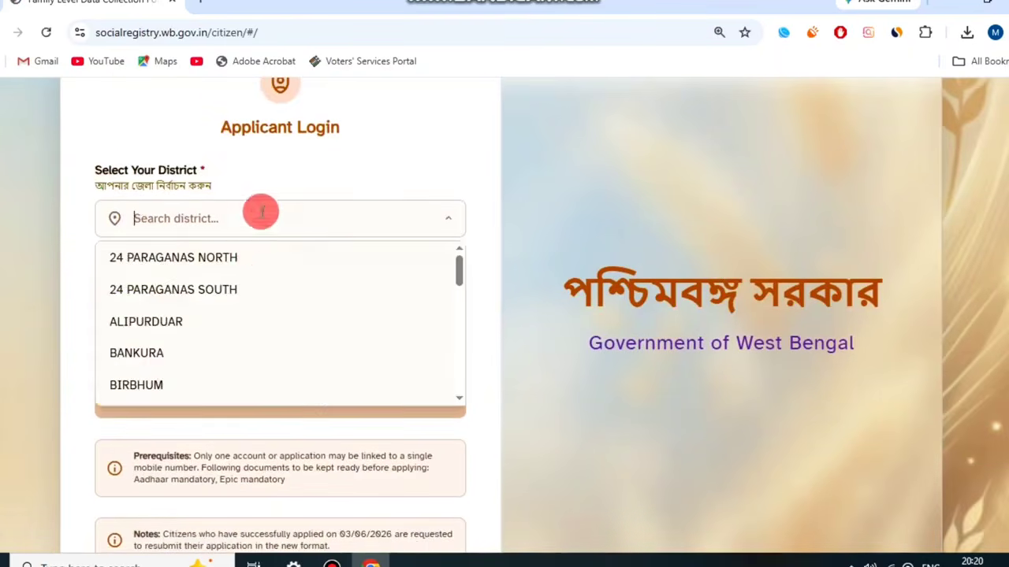
{"action": "left_click", "coordinate": [252, 289]}
{"action": "left_click_drag", "start_coordinate": [110, 265], "coordinate": [322, 255]}
{"action": "left_click", "coordinate": [322, 254]}
{"action": "scroll", "coordinate": [247, 376], "scroll_direction": "down", "scroll_amount": 1}
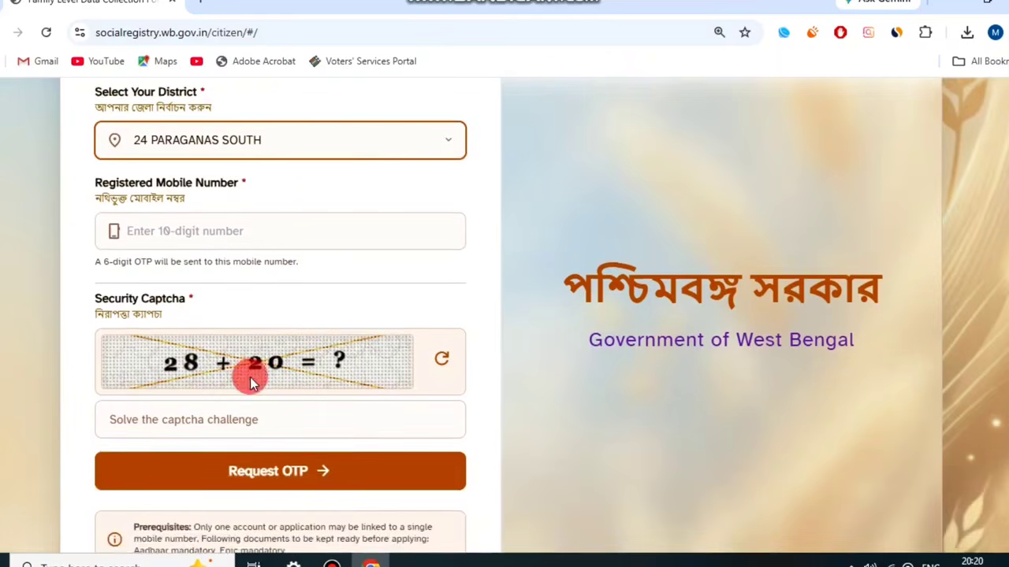
{"action": "left_click", "coordinate": [323, 419]}
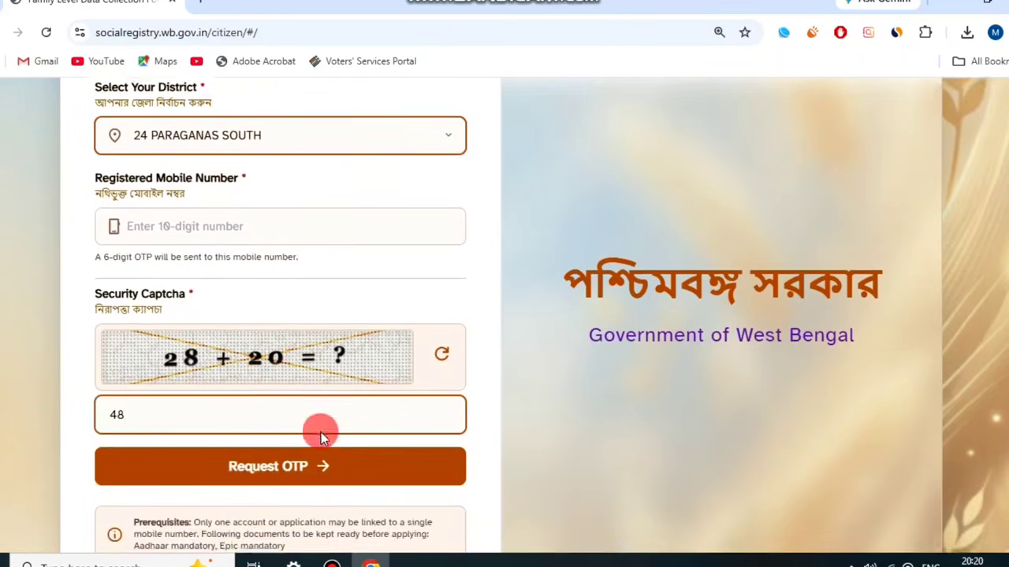
Review the Prerequisites and the Notes on resubmitting applications on the Applicant Login page.
{"action": "scroll", "coordinate": [317, 434], "scroll_direction": "down", "scroll_amount": 2}
{"action": "left_click_drag", "start_coordinate": [138, 453], "coordinate": [342, 459]}
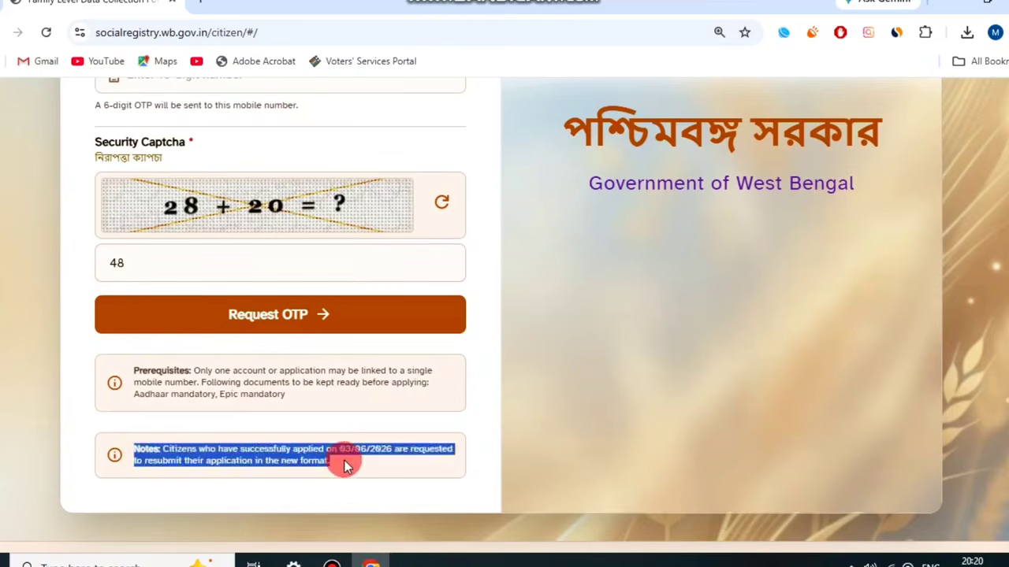
{"action": "left_click", "coordinate": [343, 459]}
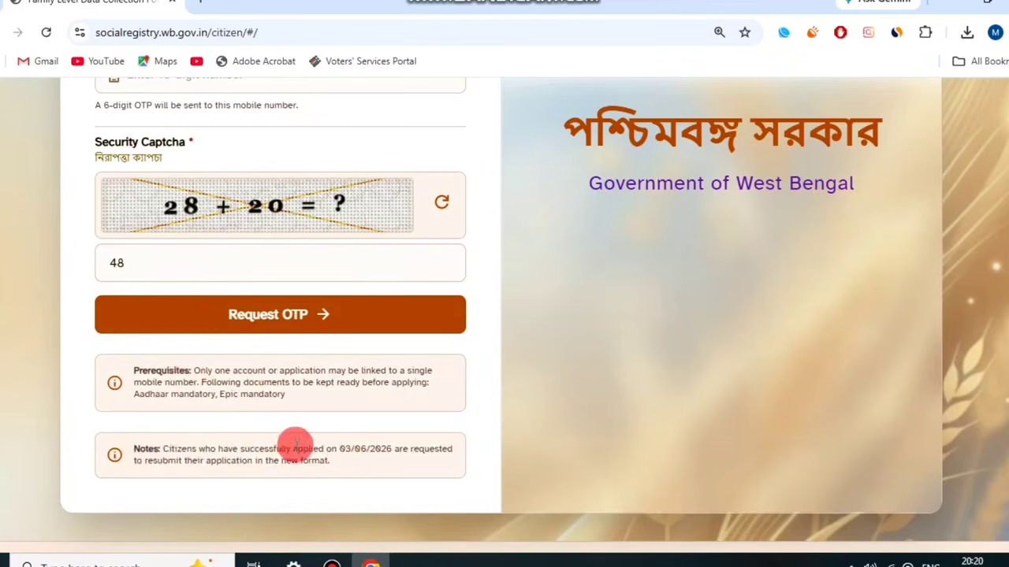
{"action": "left_click_drag", "start_coordinate": [208, 369], "coordinate": [375, 372]}
{"action": "left_click", "coordinate": [416, 370]}
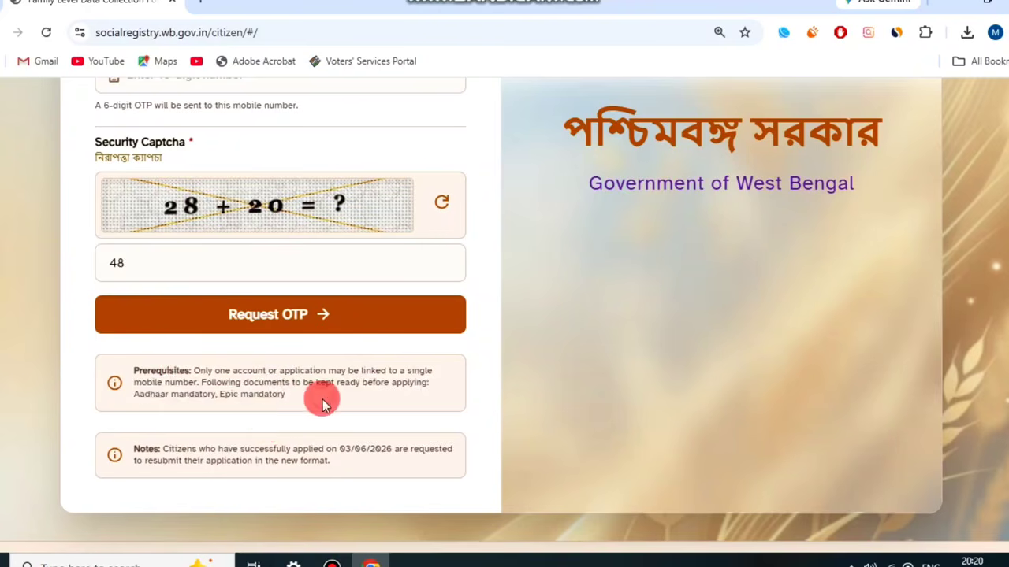
{"action": "scroll", "coordinate": [319, 397], "scroll_direction": "up", "scroll_amount": 1}
{"action": "scroll", "coordinate": [386, 378], "scroll_direction": "up", "scroll_amount": 1}
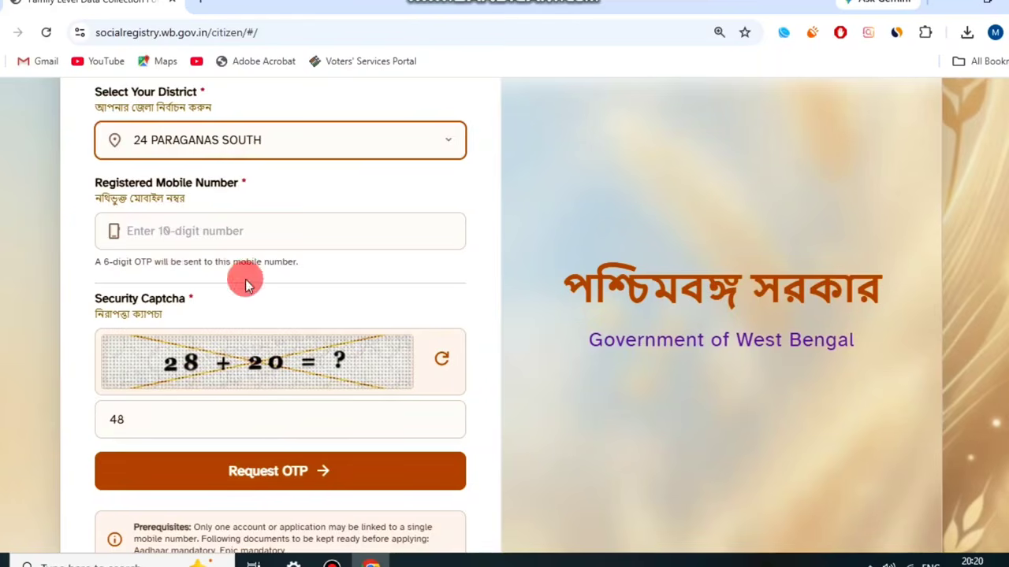
{"action": "left_click", "coordinate": [332, 563]}
{"action": "left_click", "coordinate": [404, 76]}
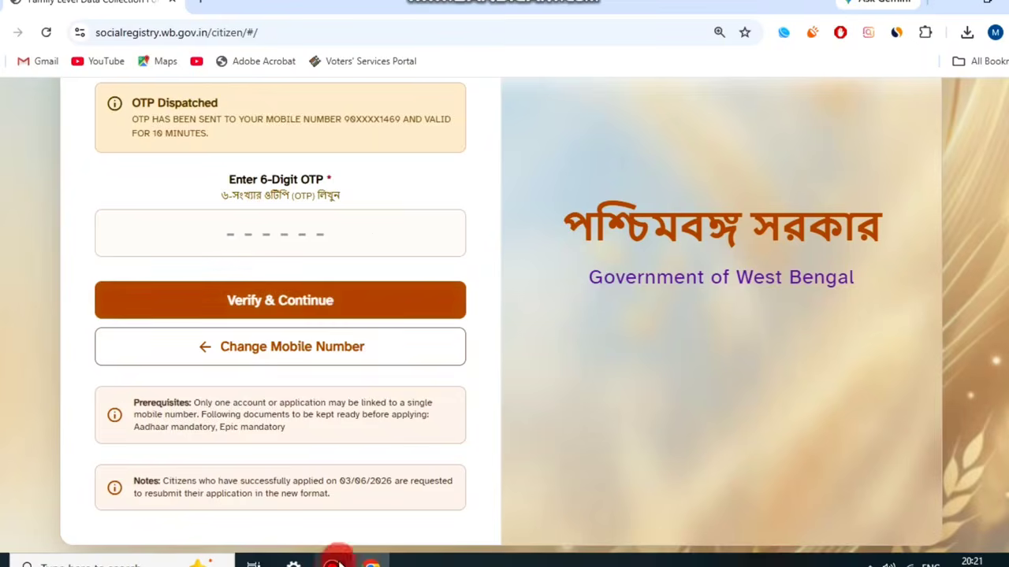
{"action": "left_click", "coordinate": [332, 561]}
{"action": "left_click", "coordinate": [448, 75]}
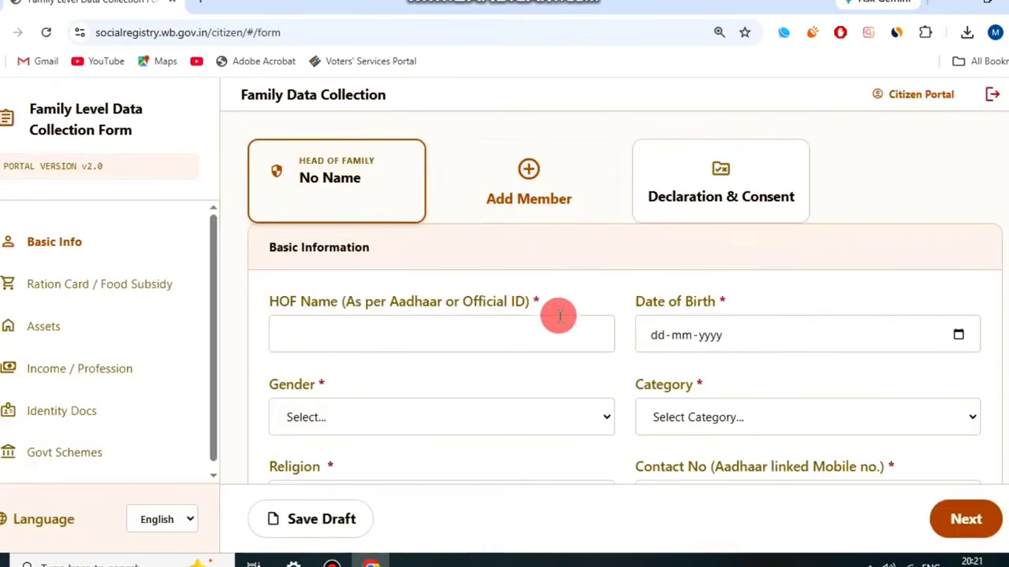
Set the head of family's Gender to Male and Category to OBC (Other Backward Classes) in Basic Information.
{"action": "scroll", "coordinate": [379, 250], "scroll_direction": "down", "scroll_amount": 1}
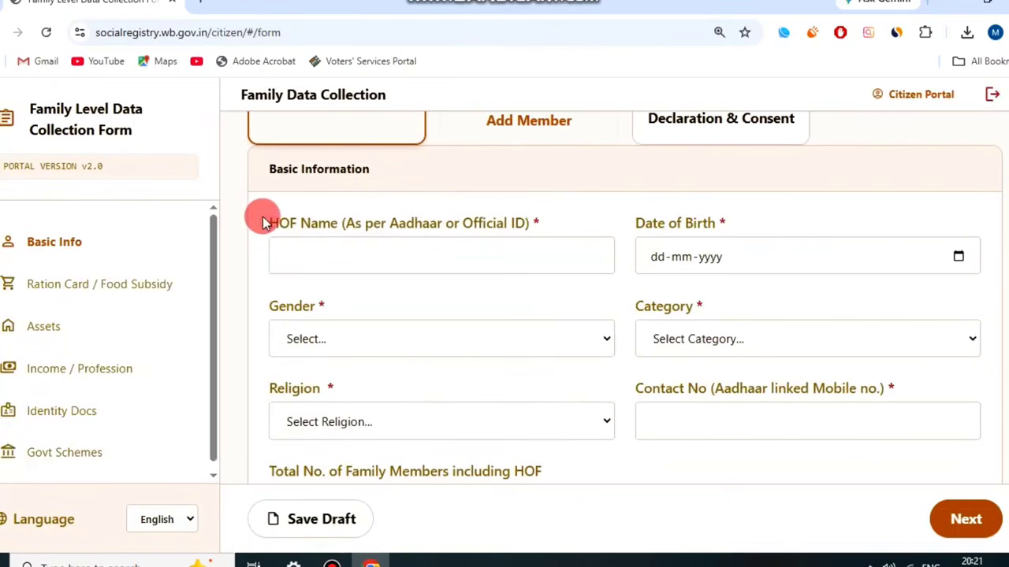
{"action": "left_click_drag", "start_coordinate": [265, 218], "coordinate": [547, 218]}
{"action": "left_click", "coordinate": [631, 226]}
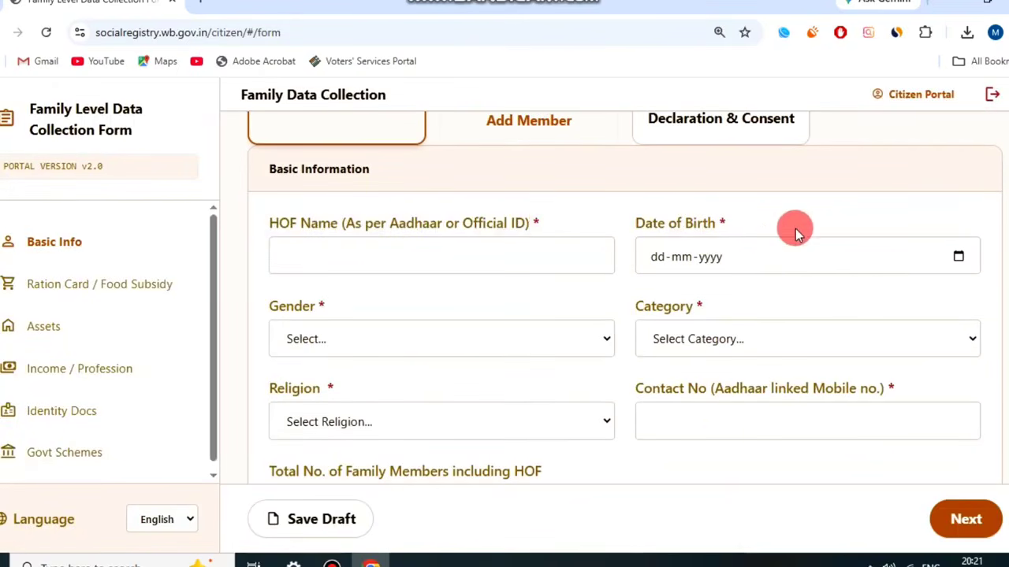
{"action": "left_click_drag", "start_coordinate": [288, 305], "coordinate": [367, 304]}
{"action": "left_click", "coordinate": [349, 391]}
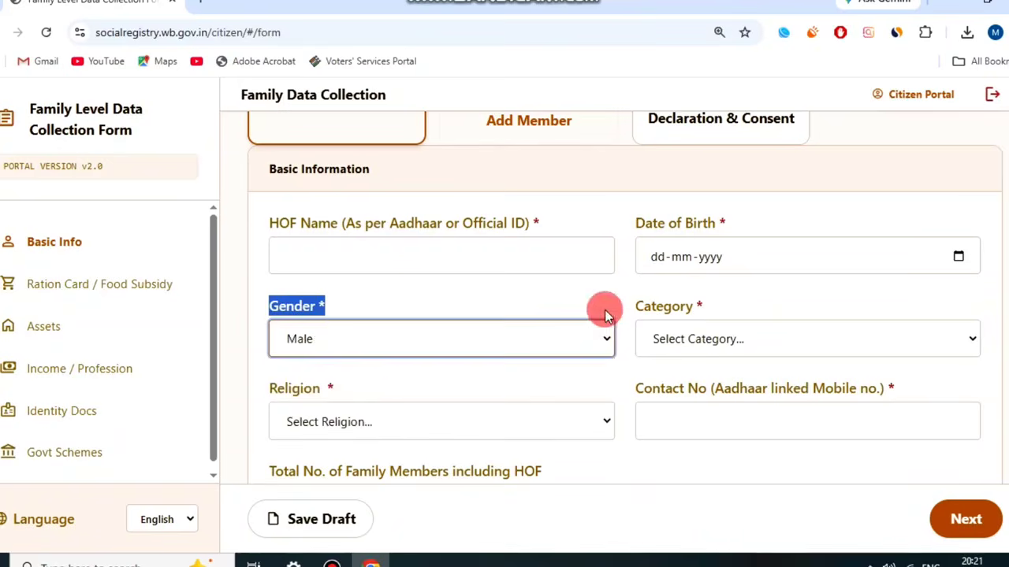
{"action": "left_click_drag", "start_coordinate": [635, 306], "coordinate": [753, 323]}
{"action": "left_click", "coordinate": [729, 343]}
{"action": "left_click", "coordinate": [733, 477]}
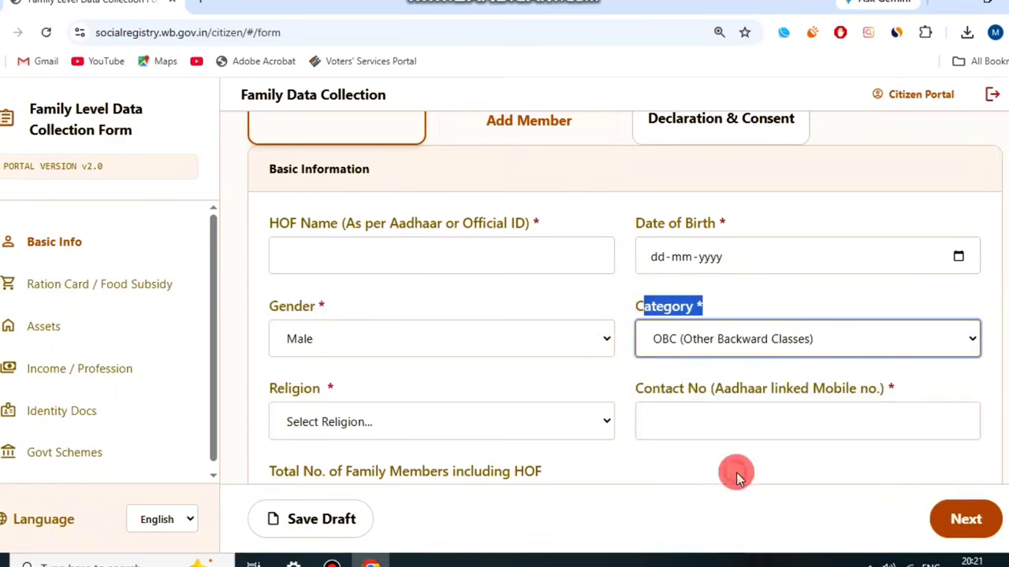
{"action": "left_click", "coordinate": [583, 297]}
Set the head of family's Religion to Hinduism and check the Contact No field's Aadhaar-linked mobile requirement.
{"action": "scroll", "coordinate": [652, 335], "scroll_direction": "down", "scroll_amount": 1}
{"action": "left_click_drag", "start_coordinate": [266, 308], "coordinate": [335, 310]}
{"action": "left_click", "coordinate": [441, 343]}
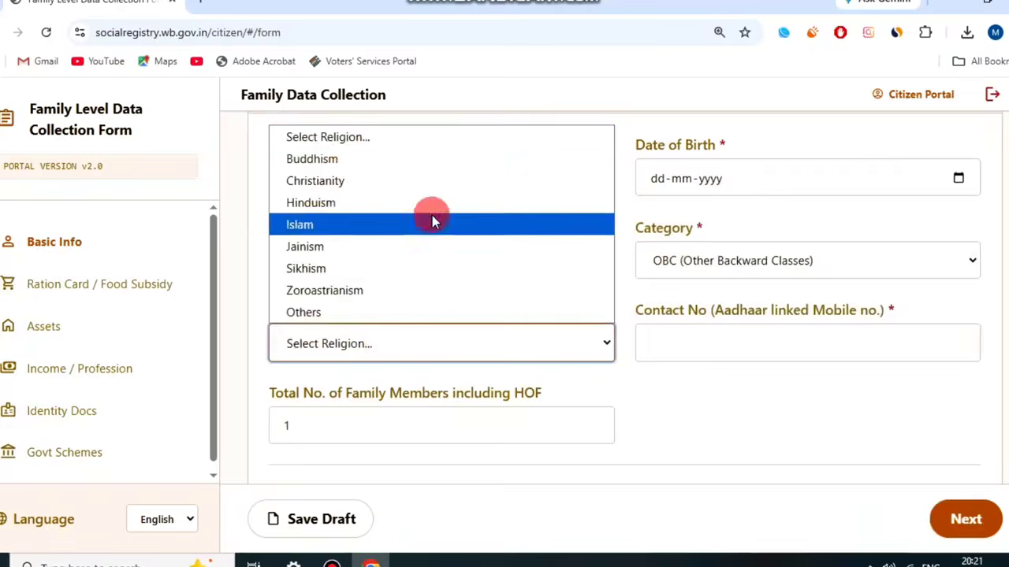
{"action": "left_click", "coordinate": [387, 197]}
{"action": "left_click_drag", "start_coordinate": [644, 322], "coordinate": [815, 308]}
{"action": "left_click", "coordinate": [838, 312]}
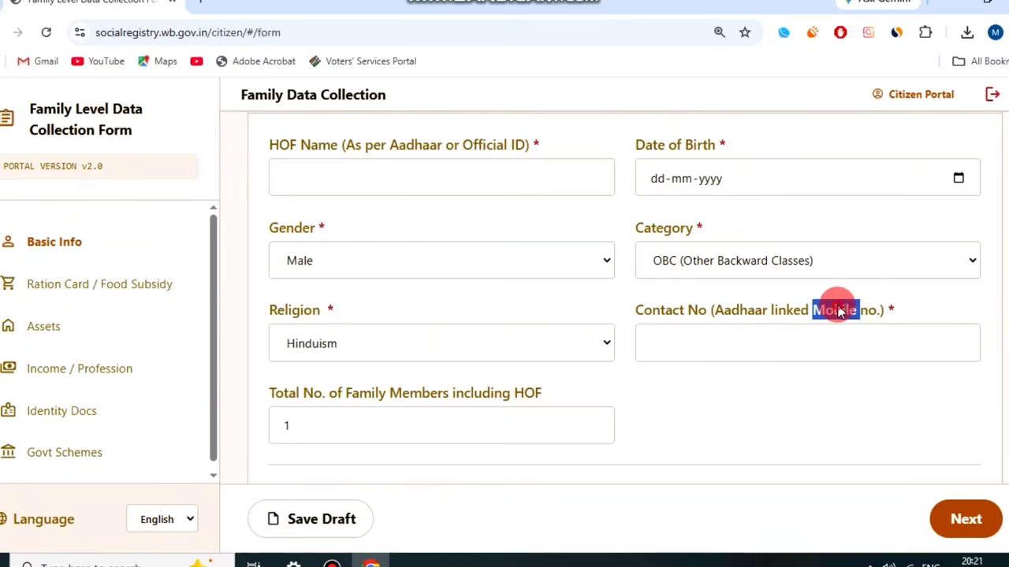
Set the Total No. of Family Members including HOF to 3 and check the member cards.
{"action": "scroll", "coordinate": [345, 213], "scroll_direction": "down", "scroll_amount": 3}
{"action": "scroll", "coordinate": [379, 260], "scroll_direction": "up", "scroll_amount": 1}
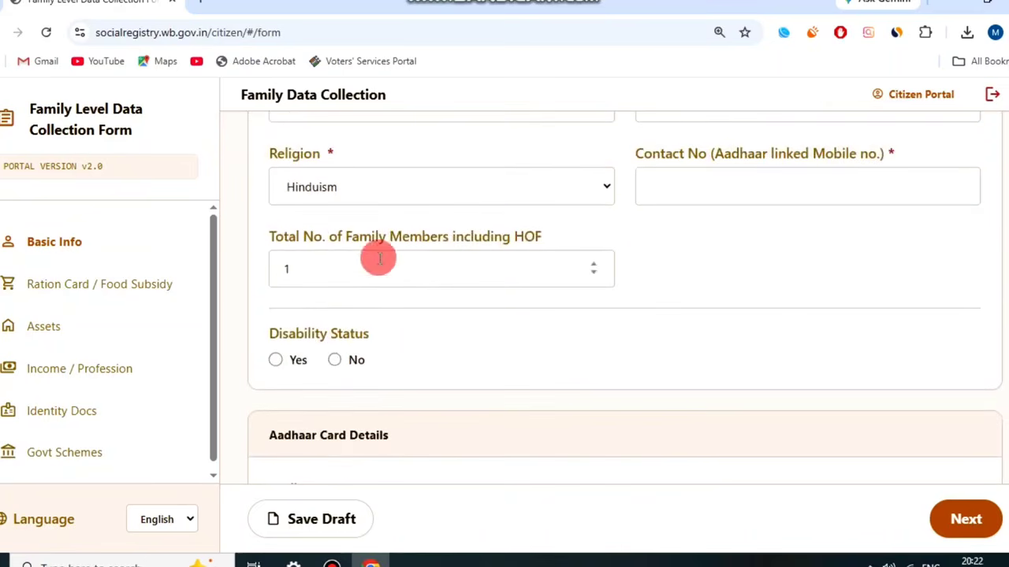
{"action": "left_click_drag", "start_coordinate": [269, 237], "coordinate": [491, 234]}
{"action": "left_click", "coordinate": [331, 268]}
{"action": "left_click_drag", "start_coordinate": [331, 268], "coordinate": [250, 273]}
{"action": "type", "text": "3"}
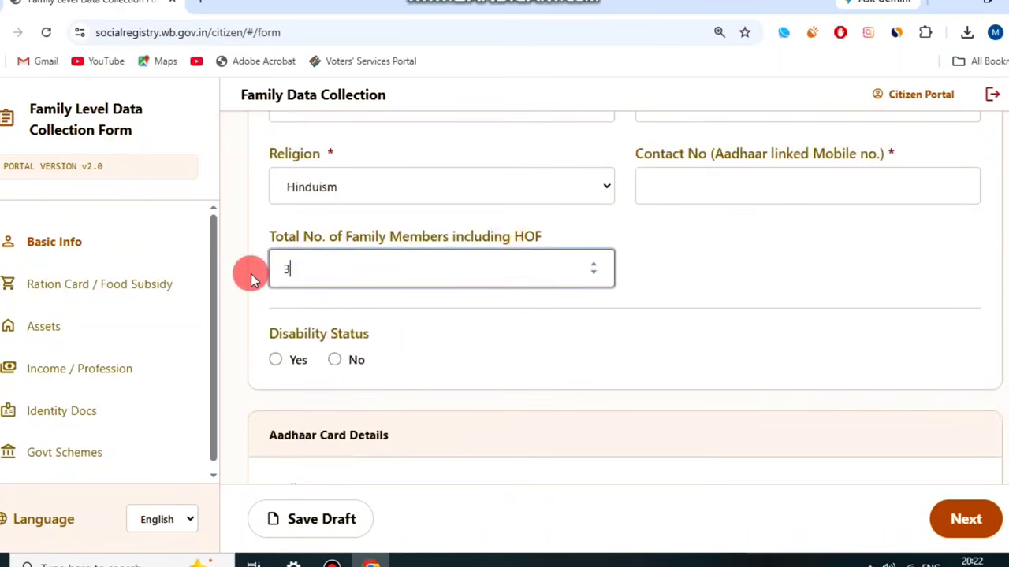
{"action": "scroll", "coordinate": [473, 355], "scroll_direction": "up", "scroll_amount": 6}
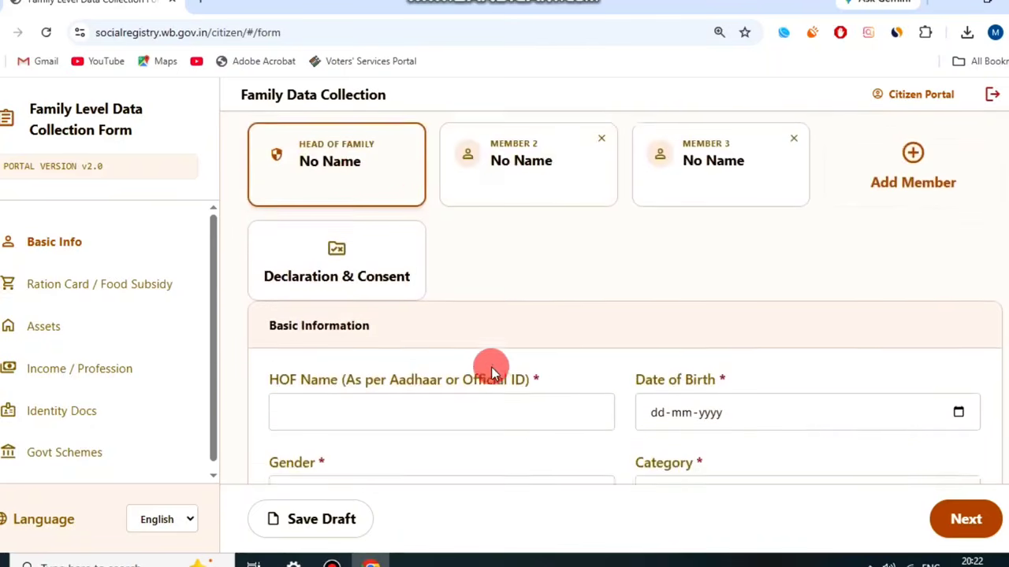
Check the certificate fields for Disability Status Yes, and set Disability Status to No.
{"action": "scroll", "coordinate": [592, 333], "scroll_direction": "down", "scroll_amount": 7}
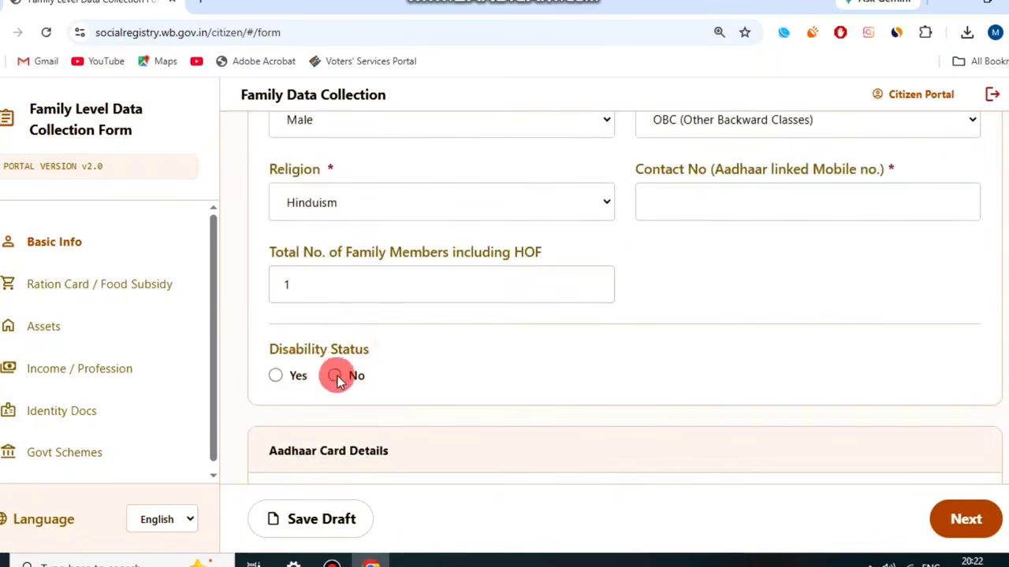
{"action": "left_click", "coordinate": [275, 375]}
{"action": "scroll", "coordinate": [351, 364], "scroll_direction": "down", "scroll_amount": 1}
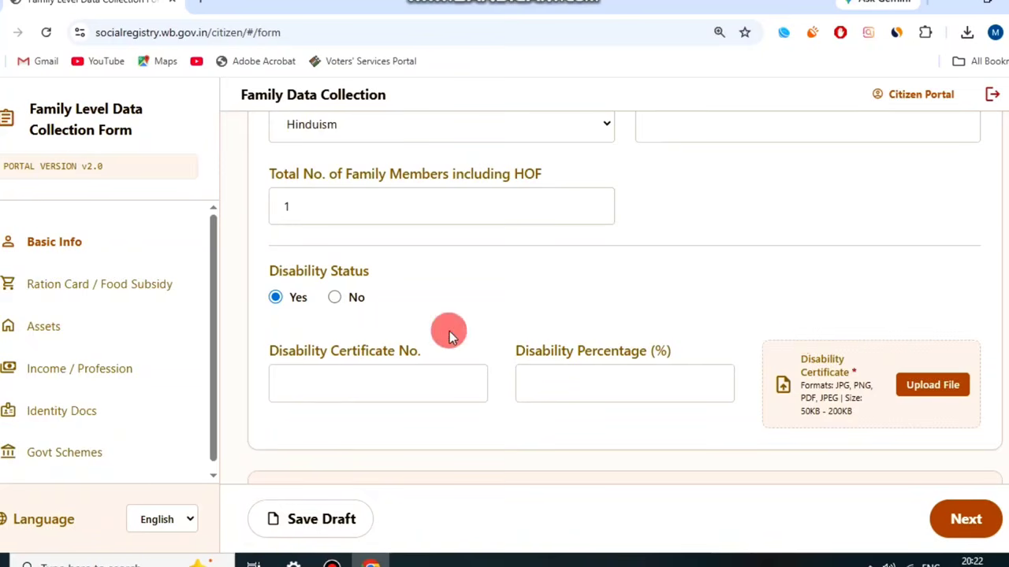
{"action": "left_click", "coordinate": [335, 297]}
{"action": "scroll", "coordinate": [421, 294], "scroll_direction": "down", "scroll_amount": 2}
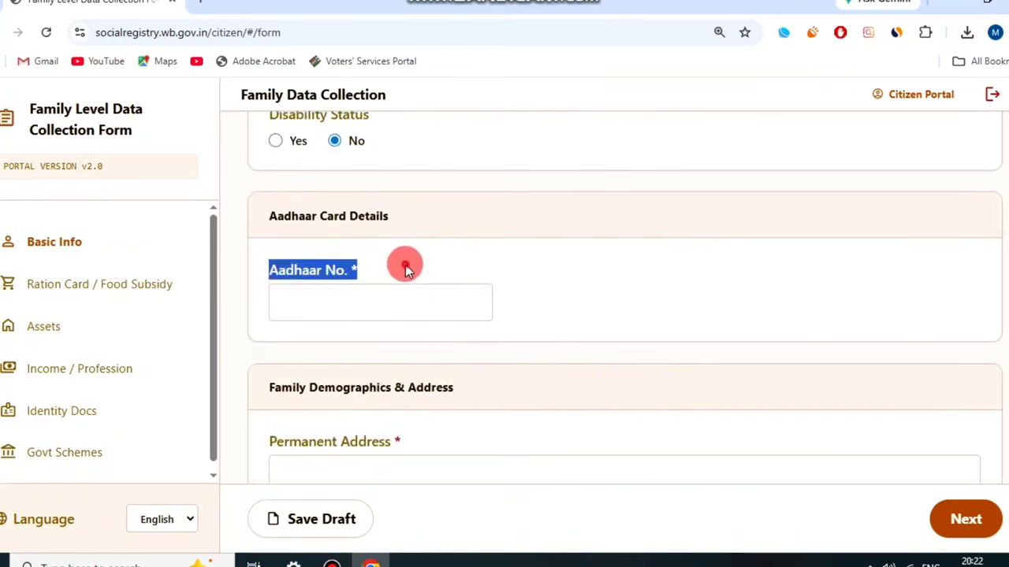
Set Area Type to Rural and Pincode to 743373 under Family Demographics & Address.
{"action": "scroll", "coordinate": [405, 264], "scroll_direction": "down", "scroll_amount": 3}
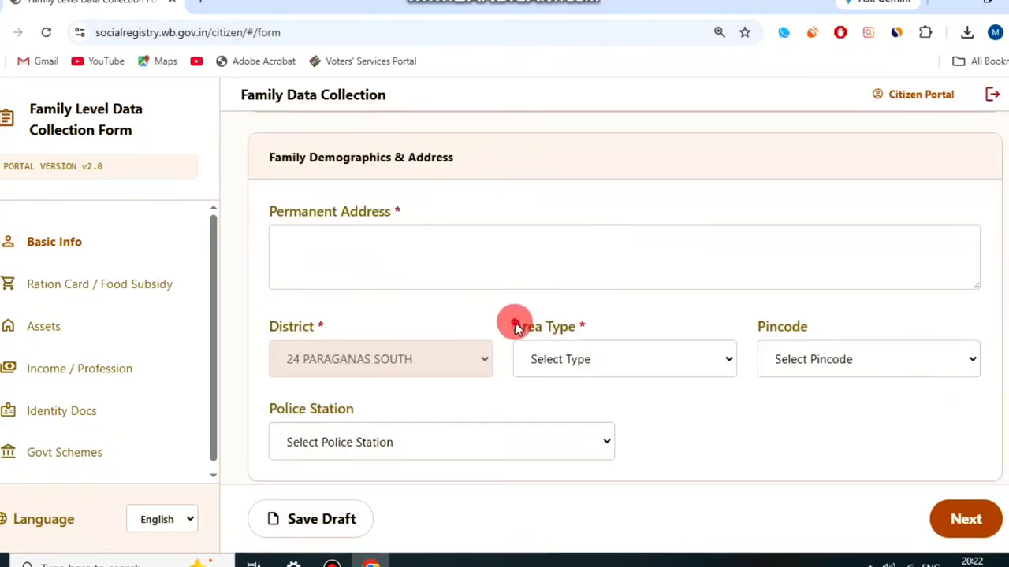
{"action": "left_click", "coordinate": [635, 361]}
{"action": "left_click", "coordinate": [587, 413]}
{"action": "left_click", "coordinate": [849, 361]}
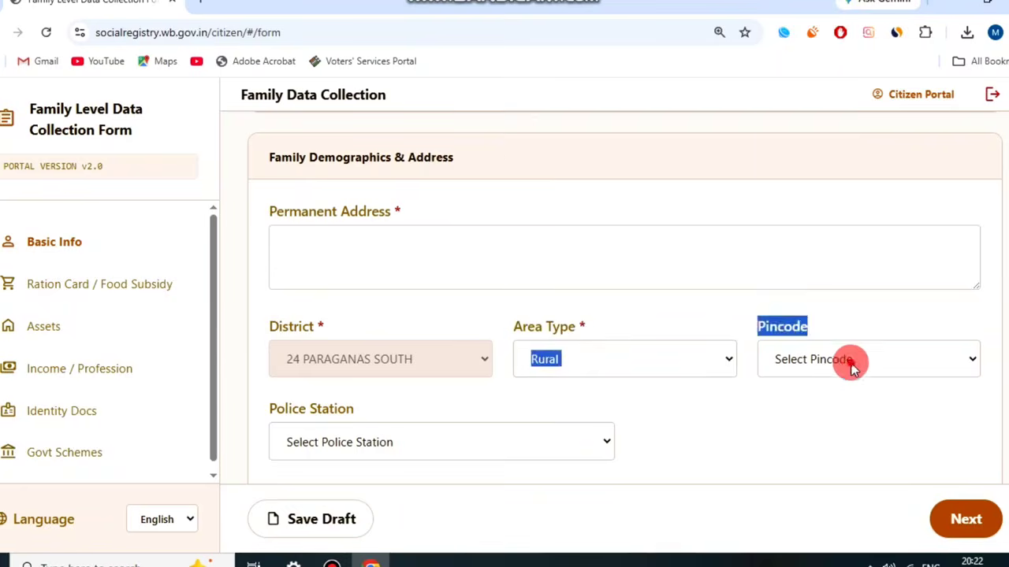
{"action": "scroll", "coordinate": [842, 190], "scroll_direction": "down", "scroll_amount": 10}
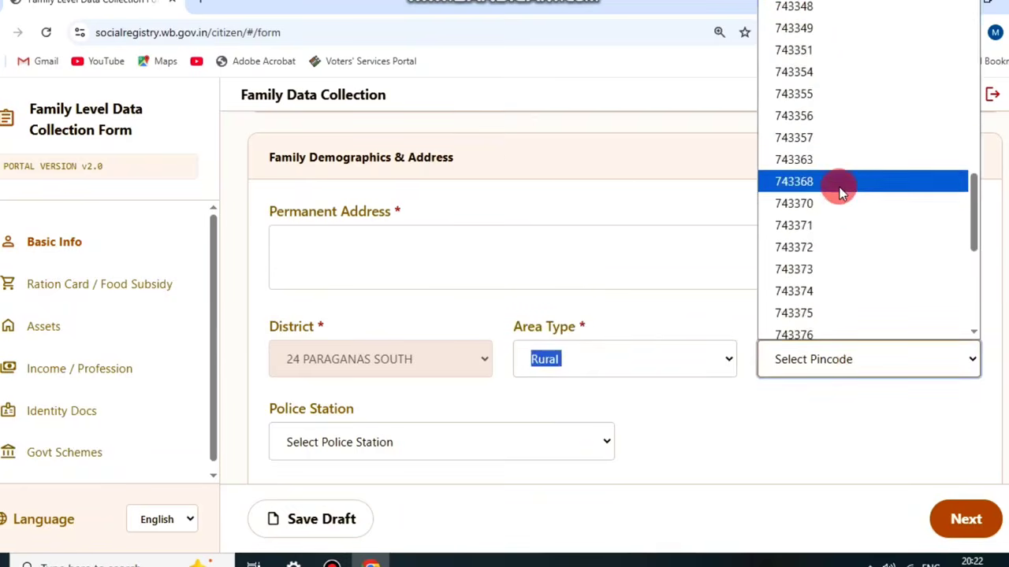
{"action": "left_click", "coordinate": [840, 268]}
{"action": "scroll", "coordinate": [813, 347], "scroll_direction": "down", "scroll_amount": 1}
{"action": "scroll", "coordinate": [813, 347], "scroll_direction": "down", "scroll_amount": 1}
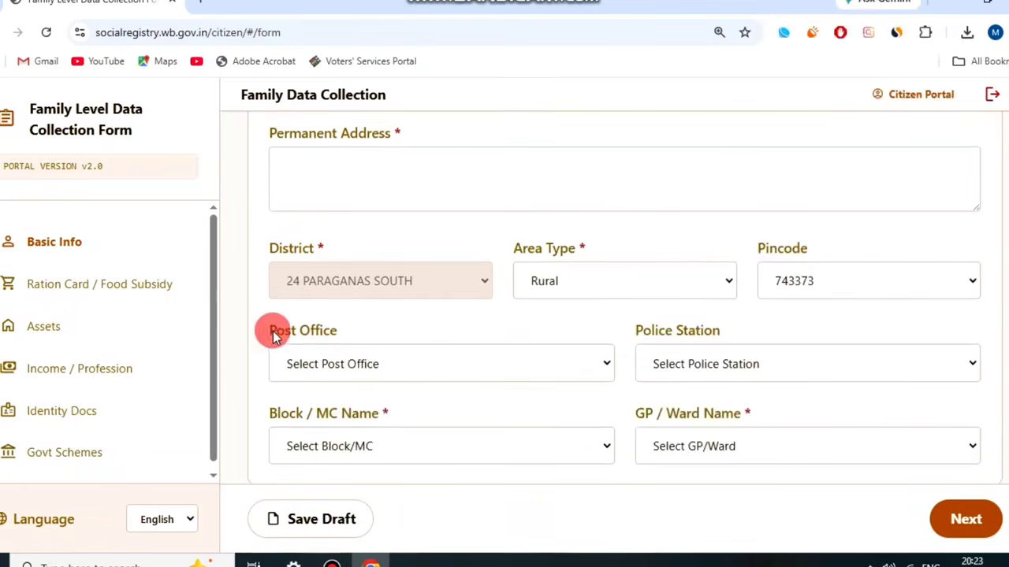
Set Post Office to Sagar Krishna Nagar BO and Police Station to Sagar PS.
{"action": "left_click", "coordinate": [376, 364]}
{"action": "left_click", "coordinate": [387, 270]}
{"action": "left_click", "coordinate": [694, 362]}
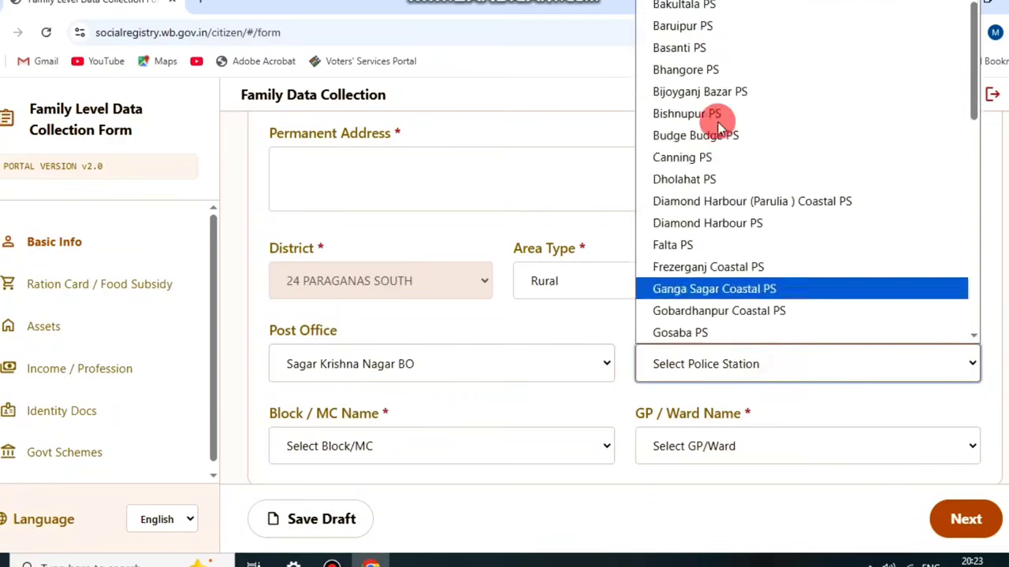
{"action": "scroll", "coordinate": [718, 158], "scroll_direction": "down", "scroll_amount": 8}
{"action": "left_click", "coordinate": [709, 243]}
{"action": "left_click_drag", "start_coordinate": [720, 330], "coordinate": [654, 327]}
{"action": "left_click", "coordinate": [586, 322]}
Set Block / MC Name to SAGAR in the family address and point out the GP / Ward Name field.
{"action": "scroll", "coordinate": [441, 325], "scroll_direction": "down", "scroll_amount": 1}
{"action": "left_click_drag", "start_coordinate": [273, 383], "coordinate": [462, 387]}
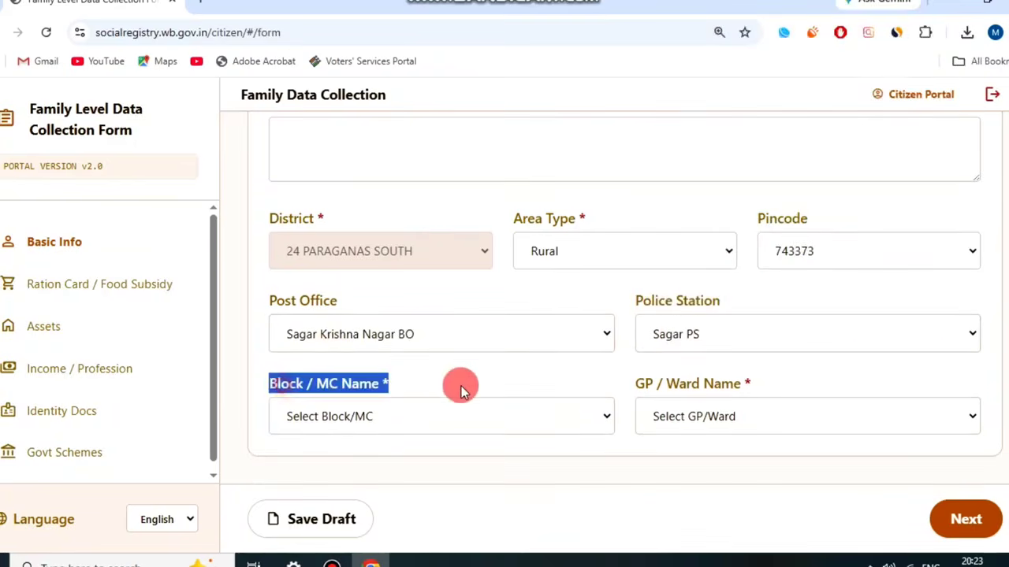
{"action": "left_click", "coordinate": [442, 416]}
{"action": "scroll", "coordinate": [362, 236], "scroll_direction": "down", "scroll_amount": 3}
{"action": "left_click", "coordinate": [342, 338]}
{"action": "left_click", "coordinate": [469, 370]}
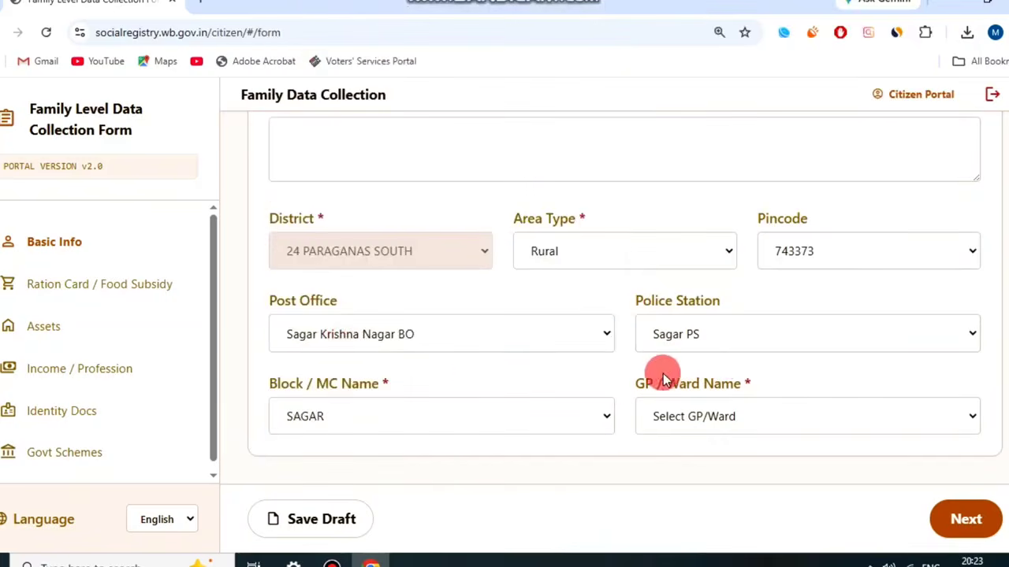
{"action": "left_click_drag", "start_coordinate": [633, 384], "coordinate": [827, 391]}
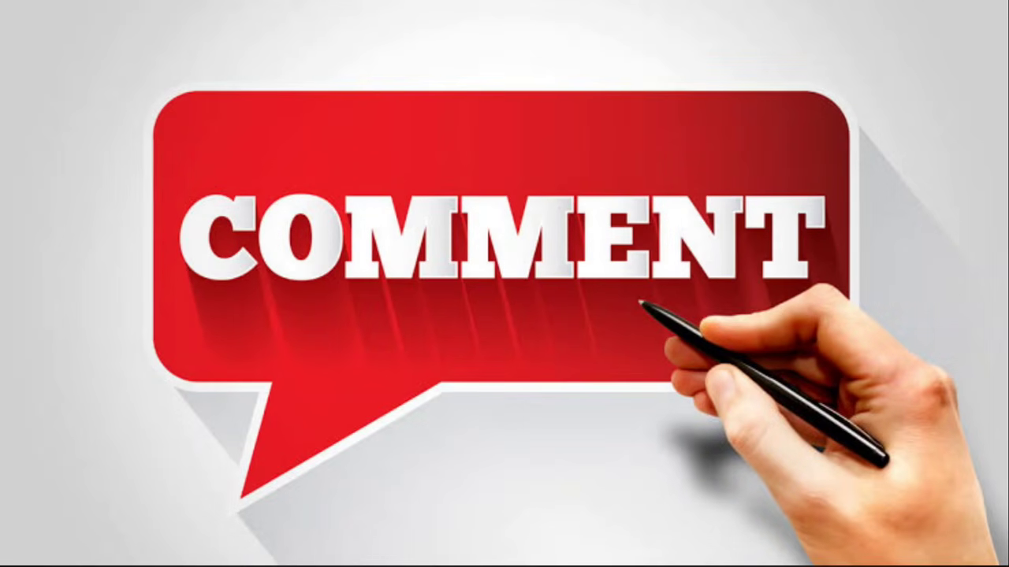